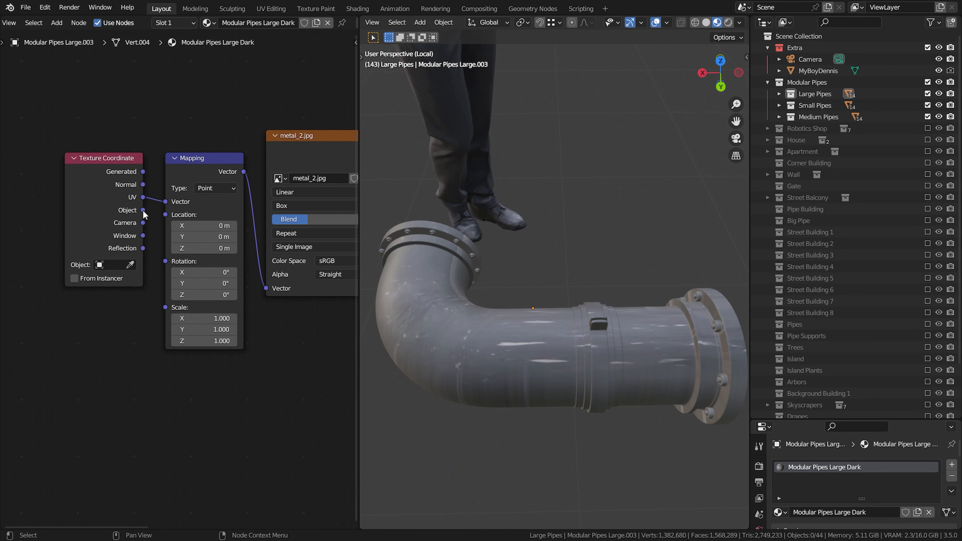
Step: Feed the Mapping node's Vector input from the Object texture coordinate instead of UV in the large pipe material
drag(143, 197, 167, 207)
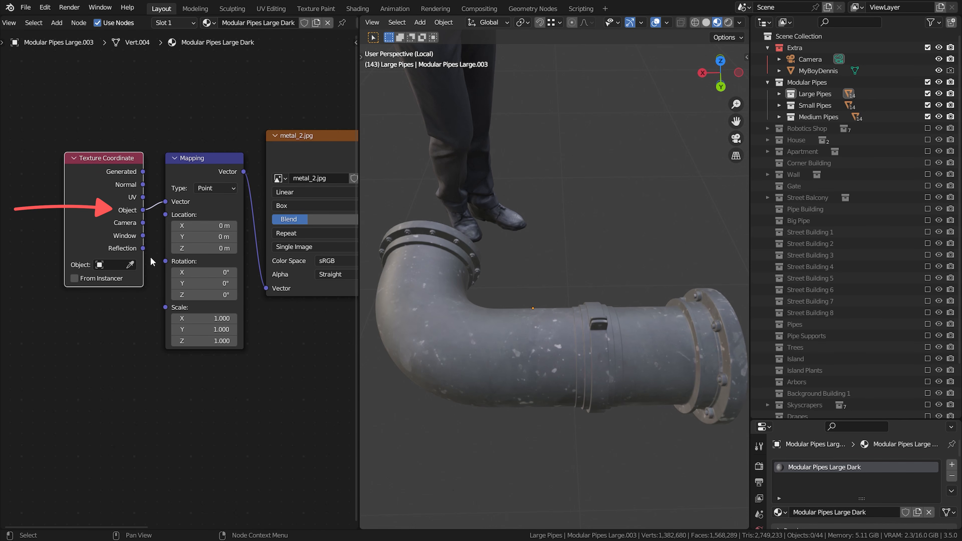
shift+middle_drag(511, 265, 630, 314)
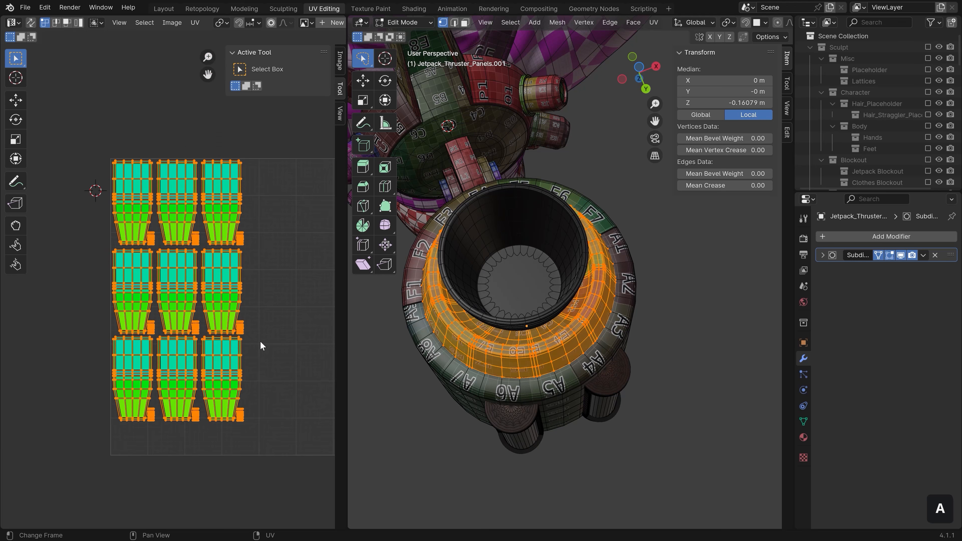
Step: Scale the jetpack thruster panels' UV islands and move the selected UV island of the jetpack body panels
key(s)
click(280, 353)
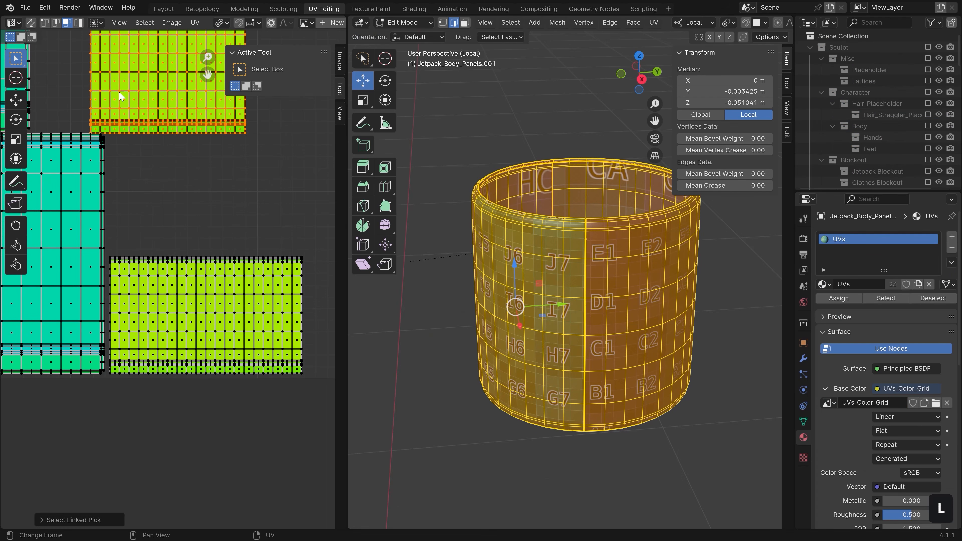
key(g)
scroll(121, 227, up, 3)
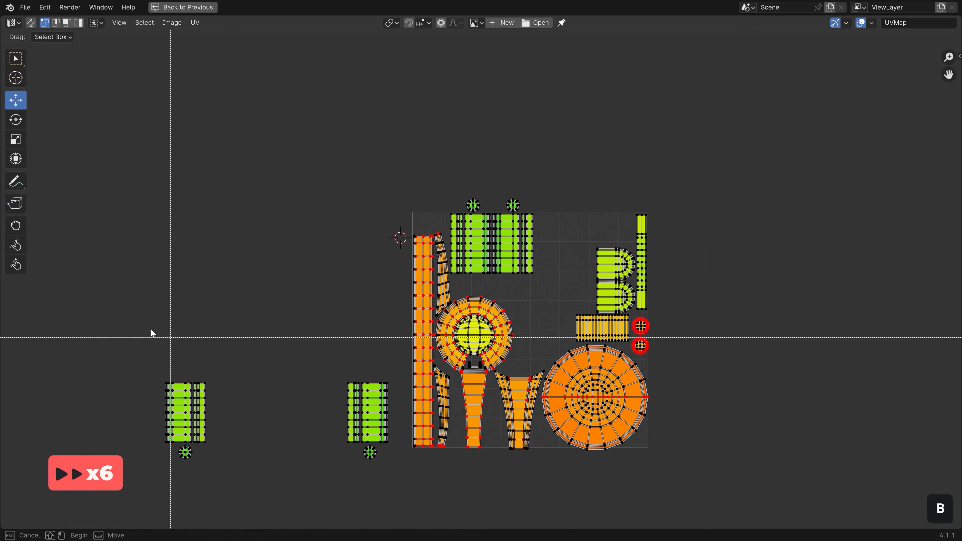
Step: Move and rotate the loose UV islands into the UV square, arranging them compactly around the large round islands
scroll(150, 328, up, 4)
key(g)
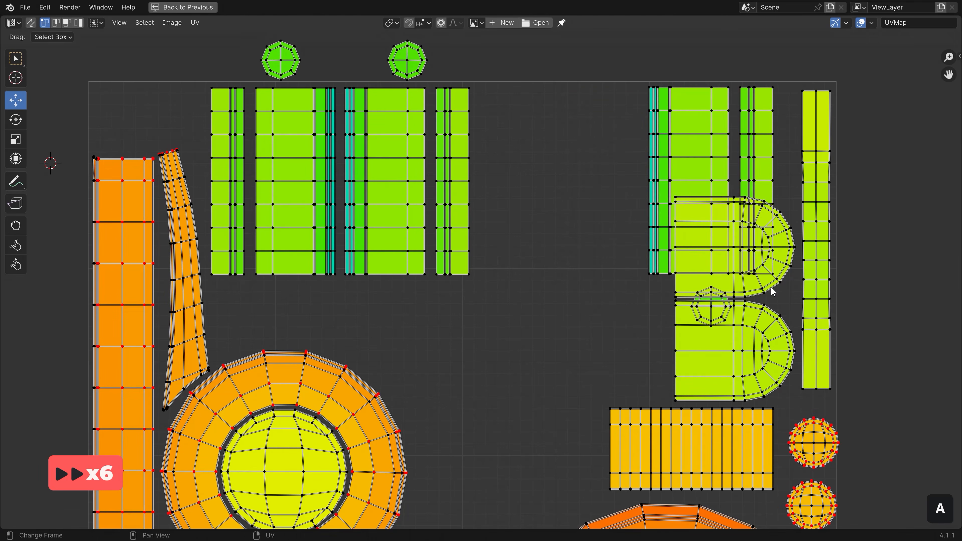
key(r)
click(669, 326)
key(g)
scroll(716, 293, down, 6)
key(a)
key(g)
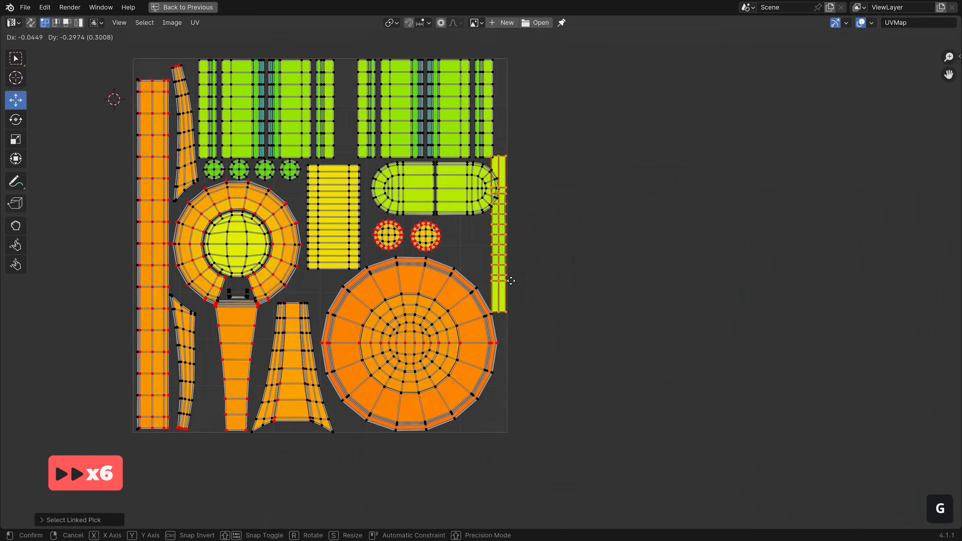
Step: Fit the narrow strip and the striped rectangular UV island into free gaps of the packed layout
scroll(499, 269, up, 3)
key(l)
key(g)
middle_click(393, 396)
scroll(393, 395, down, 3)
key(a)
key(g)
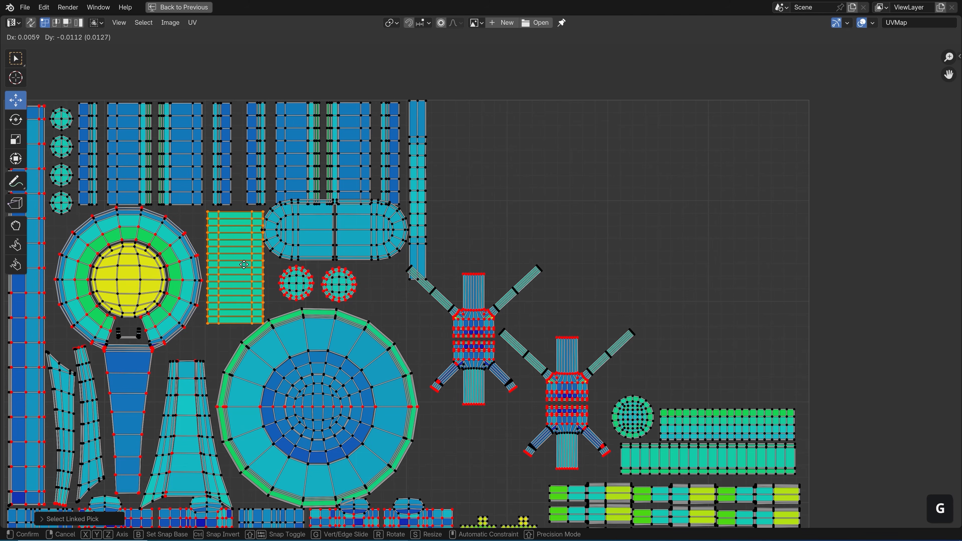
click(243, 264)
key(a)
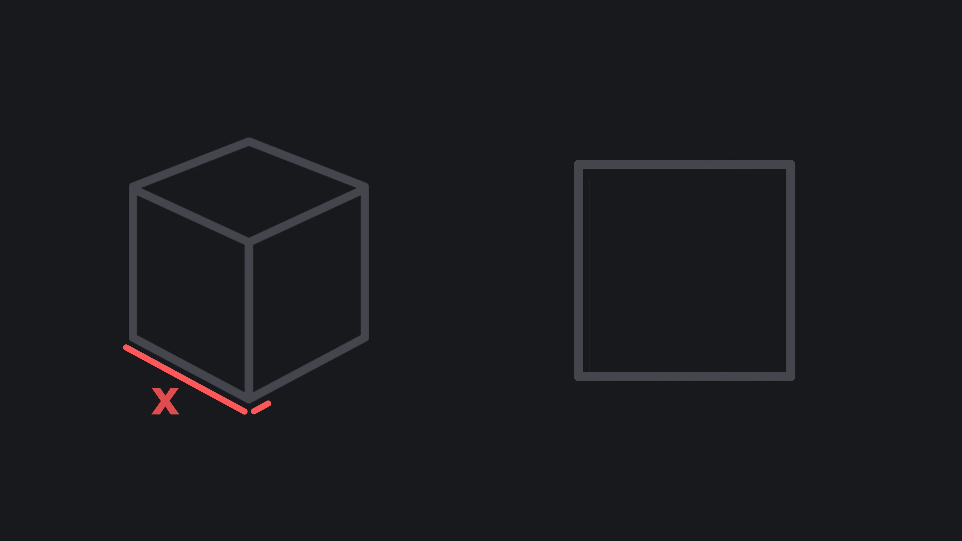
Step: Unwrap the torus UVs with Follow Active Quads and apply Straighten UVs to the islands of the five tori
right_click(214, 238)
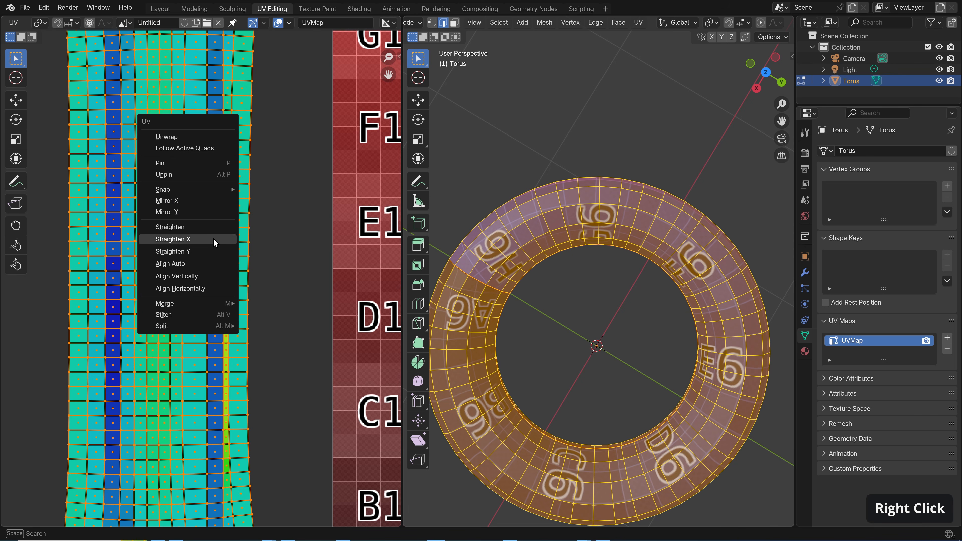
click(185, 148)
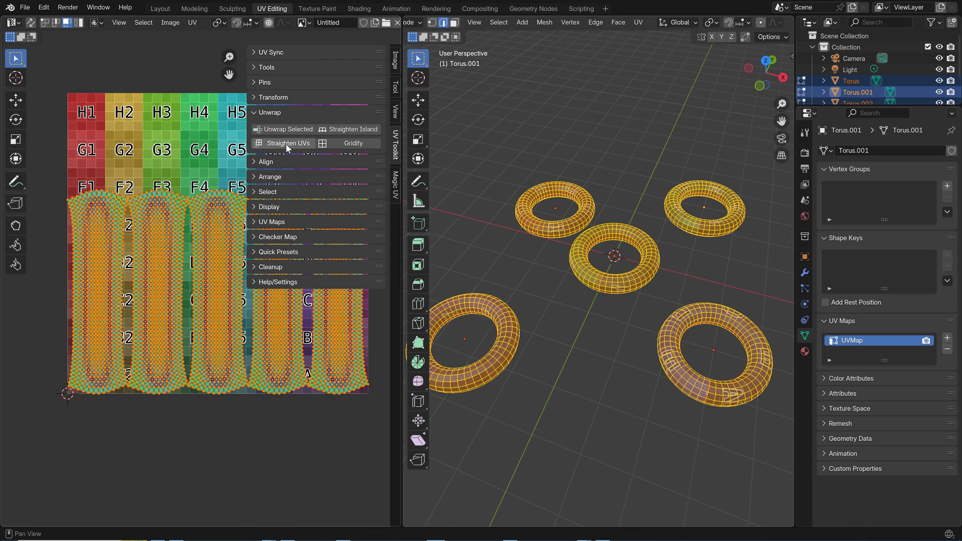
click(286, 144)
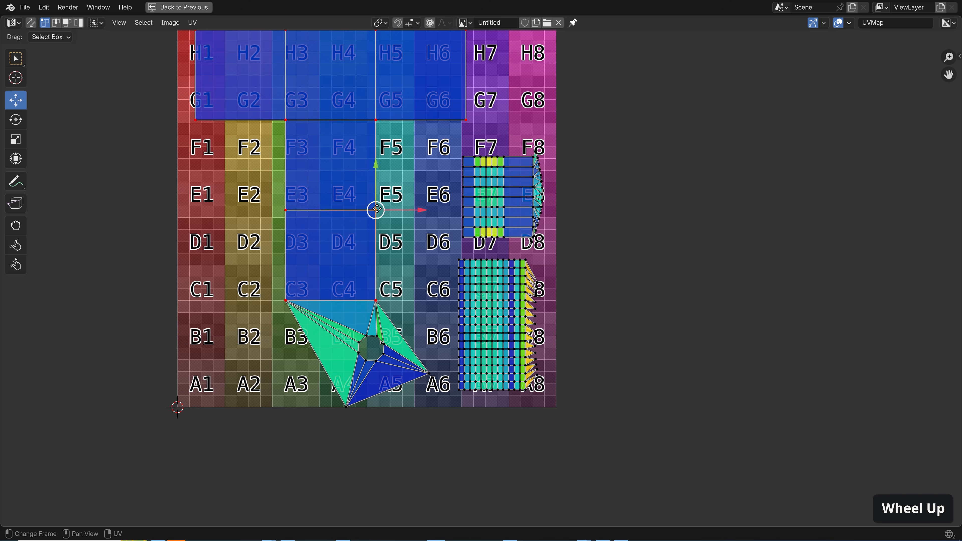
Step: Reposition the selected UV points and mark the selected cube edges as seams
key(g)
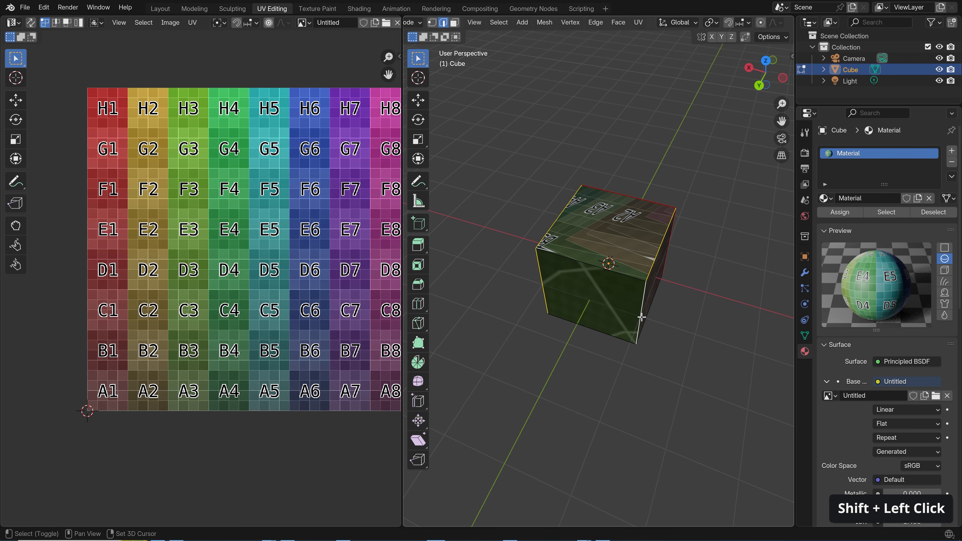
right_click(641, 317)
click(637, 308)
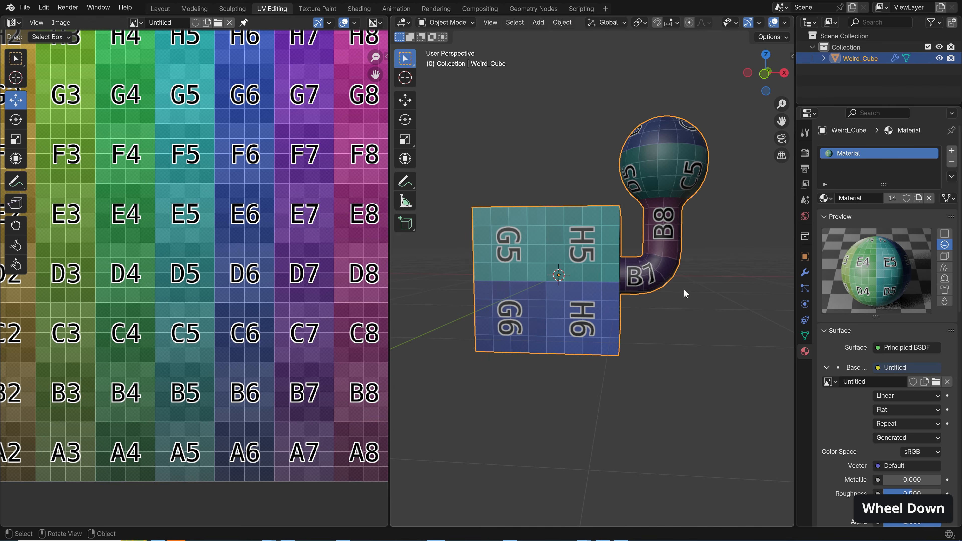
mouse_move(683, 289)
middle_down()
mouse_move(460, 287)
mouse_move(680, 294)
middle_up()
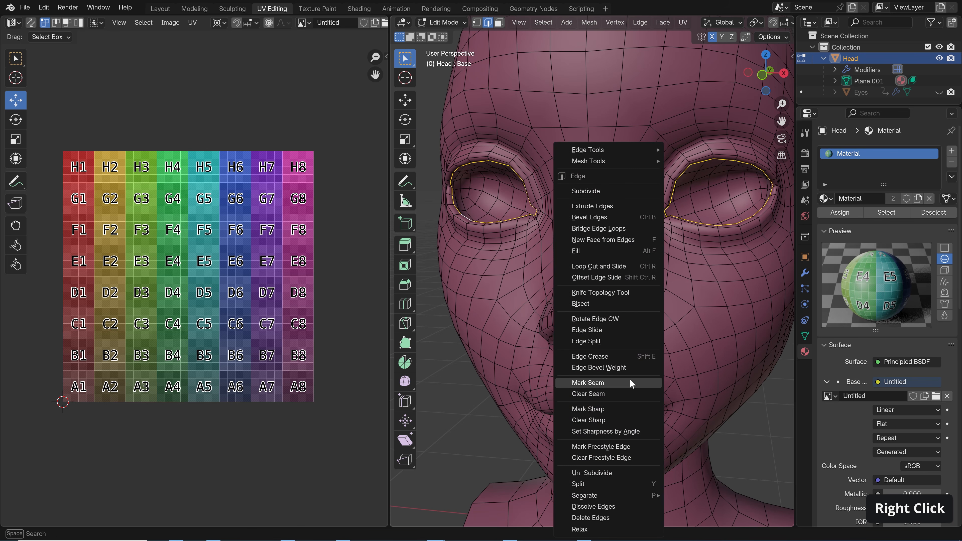
Step: Mark the head's eyelid edge loops as seams and reposition the UV vertices around the inner eye corner
click(587, 383)
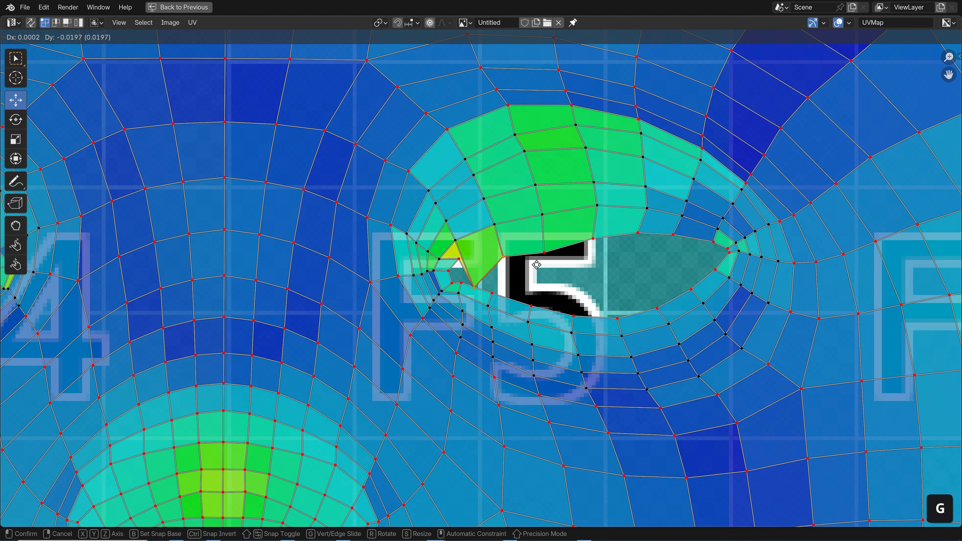
key(r)
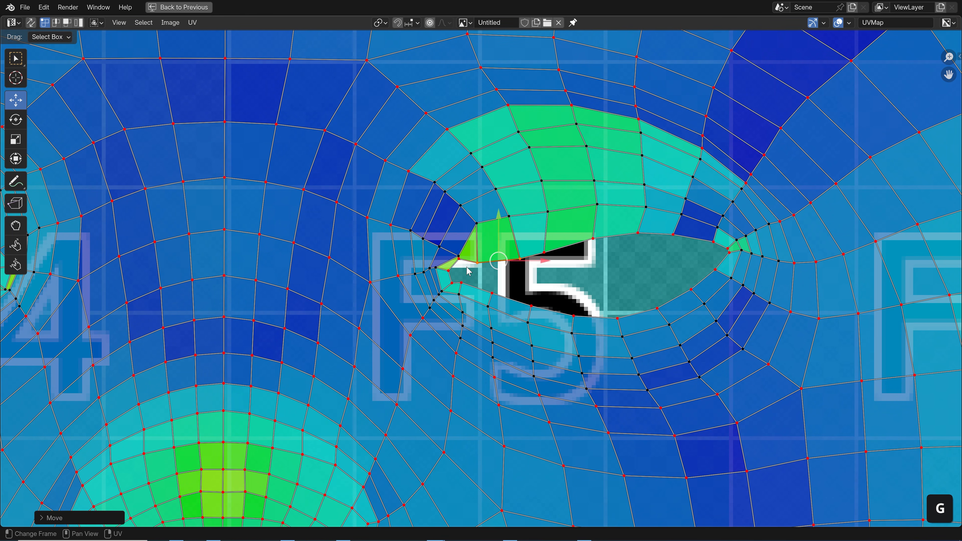
key(g)
click(468, 270)
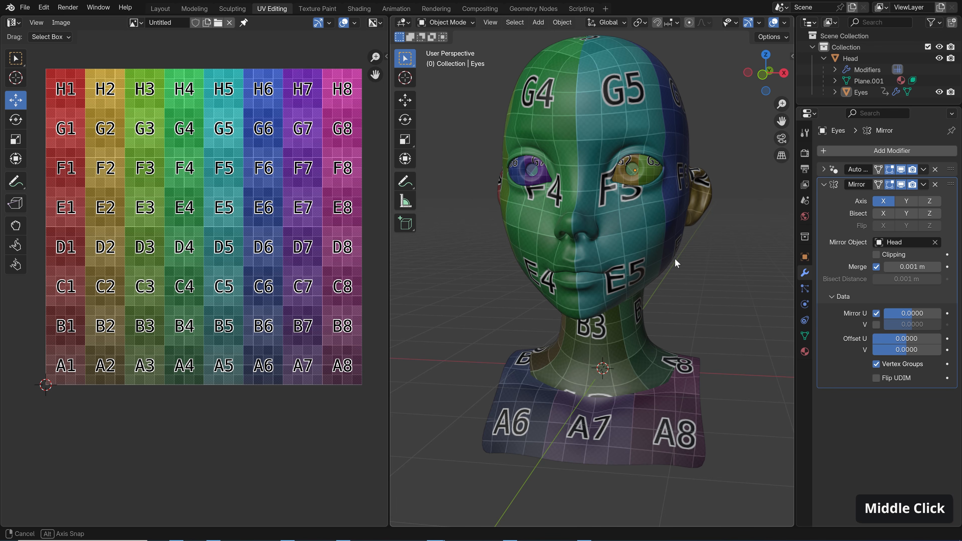
middle_drag(675, 259, 656, 260)
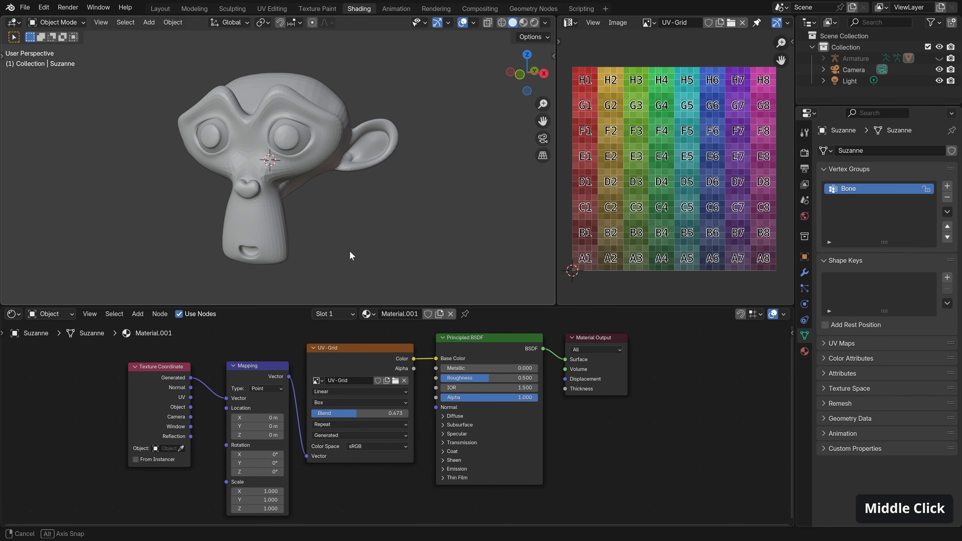
Step: Display Suzanne in Material Preview shading and enlarge the viewport to examine the Generated texture mapping
mouse_move(350, 256)
middle_down()
mouse_move(414, 246)
mouse_move(337, 252)
middle_up()
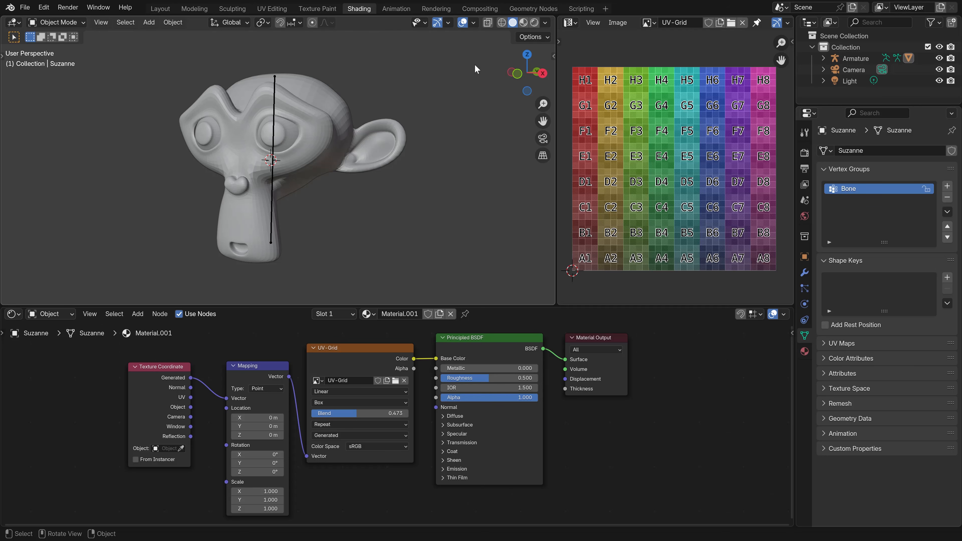
click(523, 23)
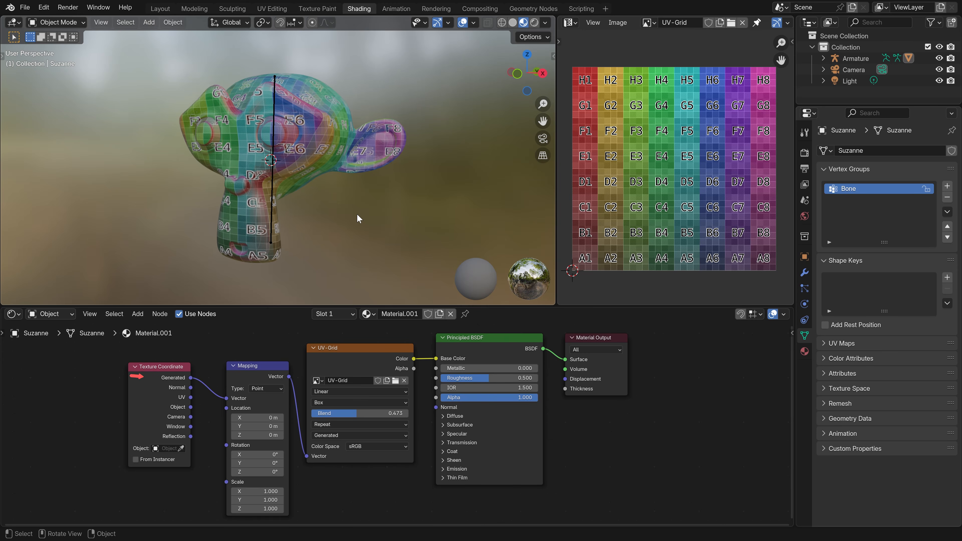
key(ctrl+space)
key(a)
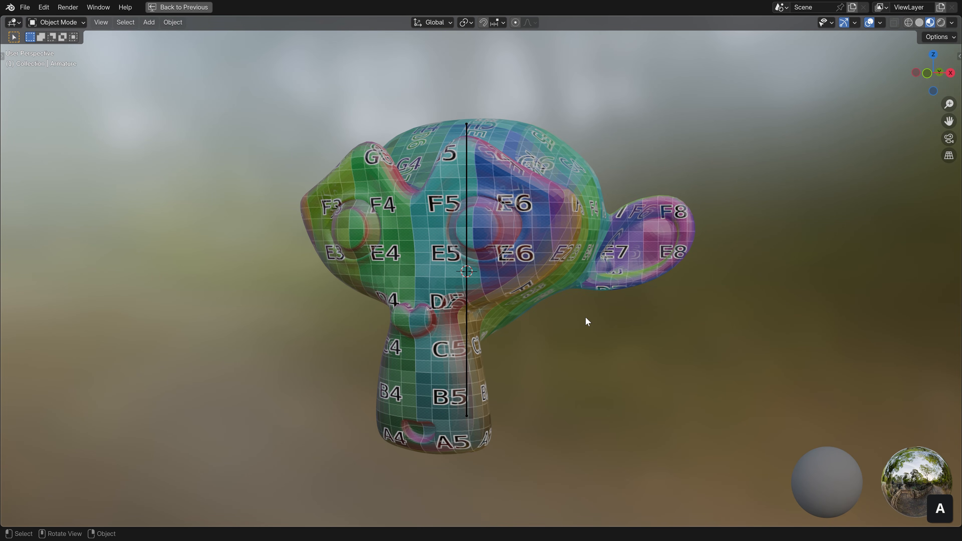
mouse_move(585, 318)
middle_down()
mouse_move(394, 327)
mouse_move(505, 337)
mouse_move(582, 328)
mouse_move(604, 313)
middle_up()
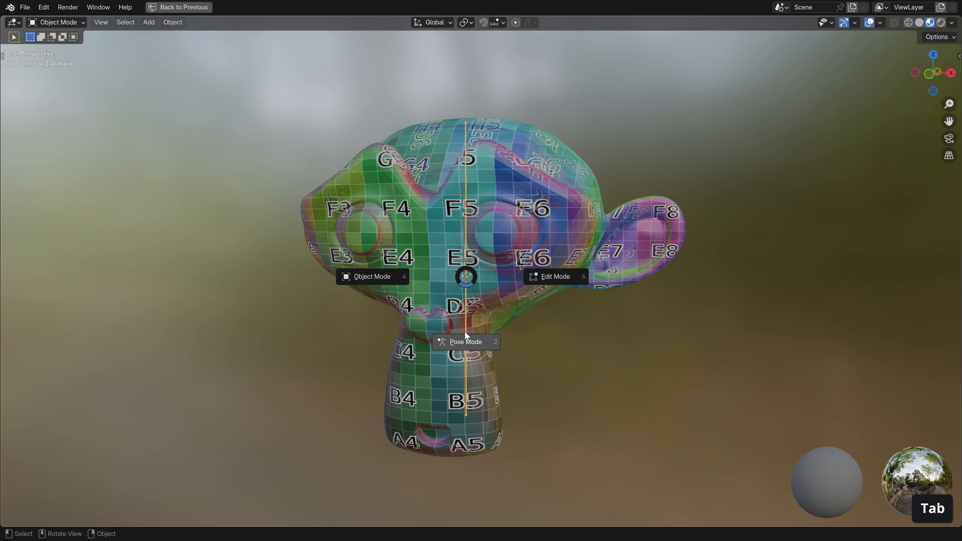
Step: Try a free trackball rotation of the armature's bone in Pose Mode to test the Generated mapping, and return to Object Mode
click(466, 335)
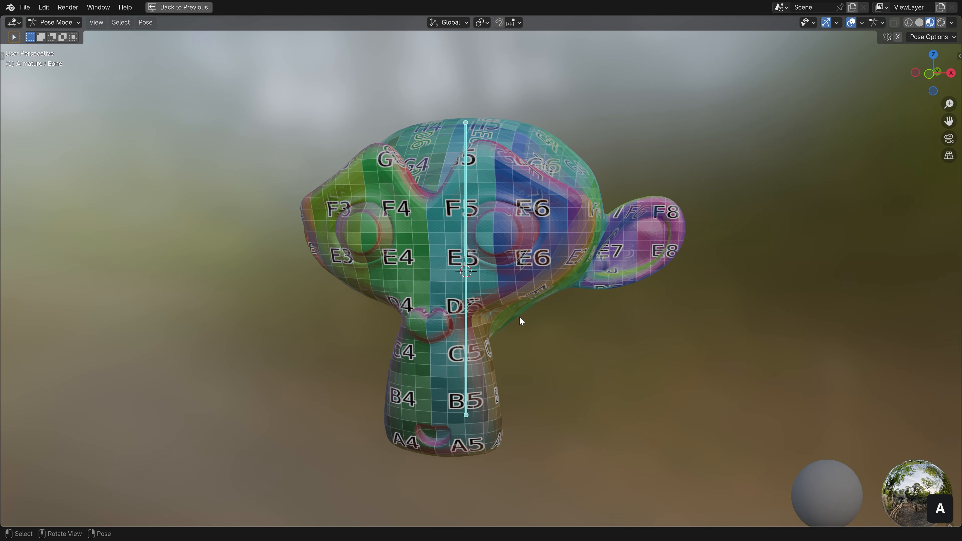
middle_drag(520, 320, 500, 356)
key(r)
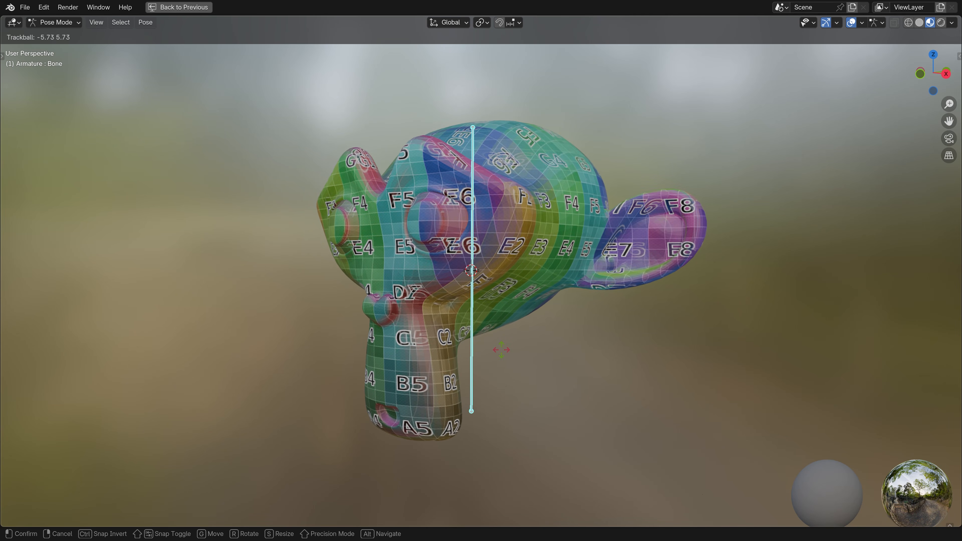
right_click(517, 343)
key(Tab)
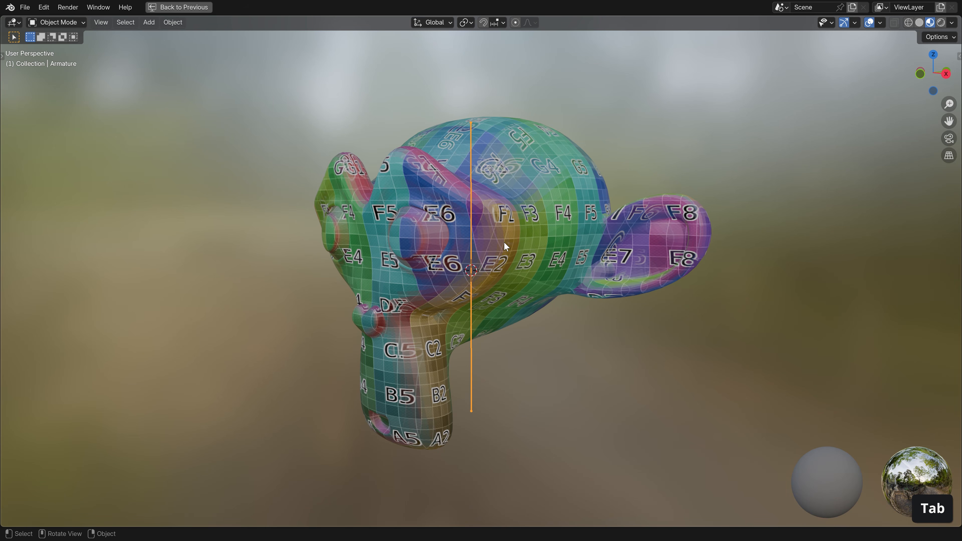
Step: Select Suzanne, link the Texture Coordinate node's Object output to the Mapping Vector, and inspect the texture in the enlarged viewport
key(ctrl+space)
click(314, 157)
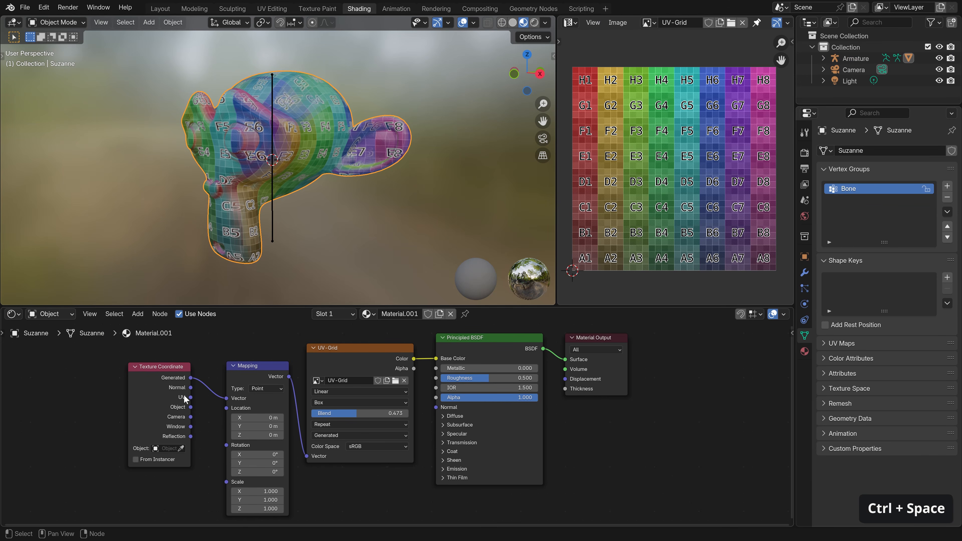
drag(193, 407, 226, 398)
key(ctrl+space)
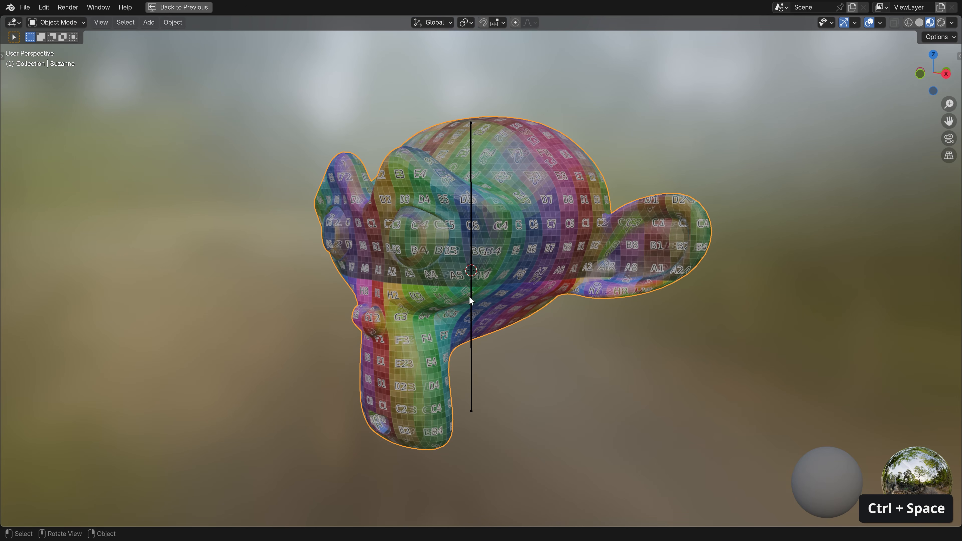
middle_drag(514, 279, 475, 300)
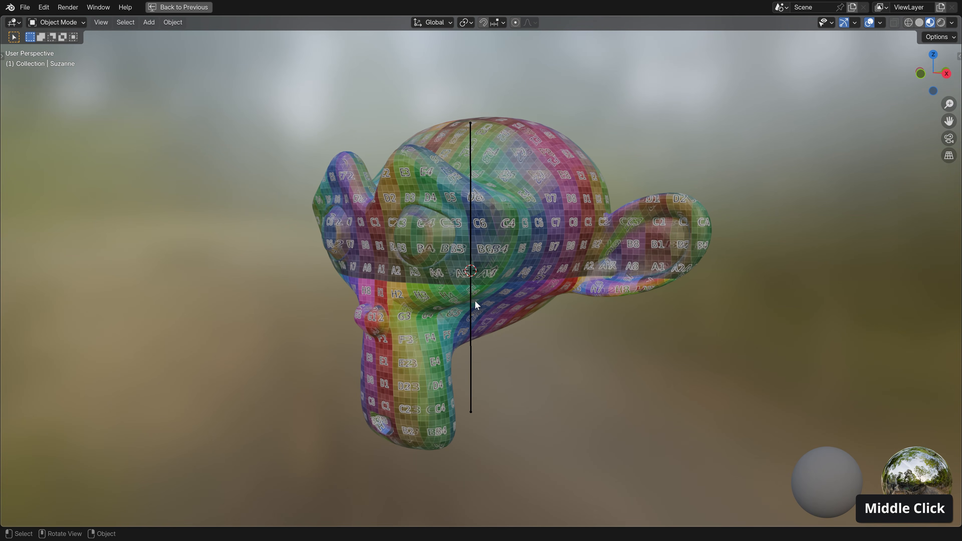
Step: Try a trackball rotation of the armature's bone in Pose Mode to test the Object mapping, and return to Object Mode
click(472, 301)
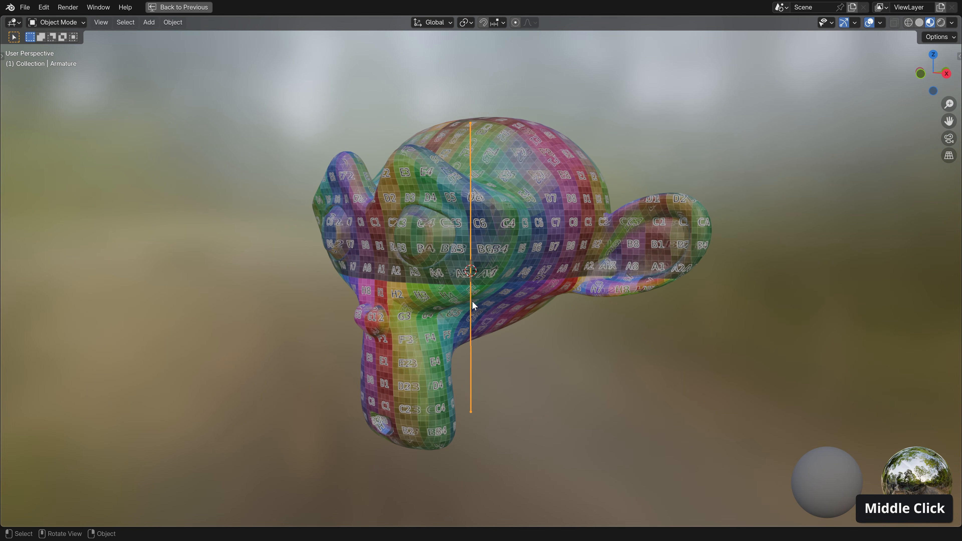
key(Tab)
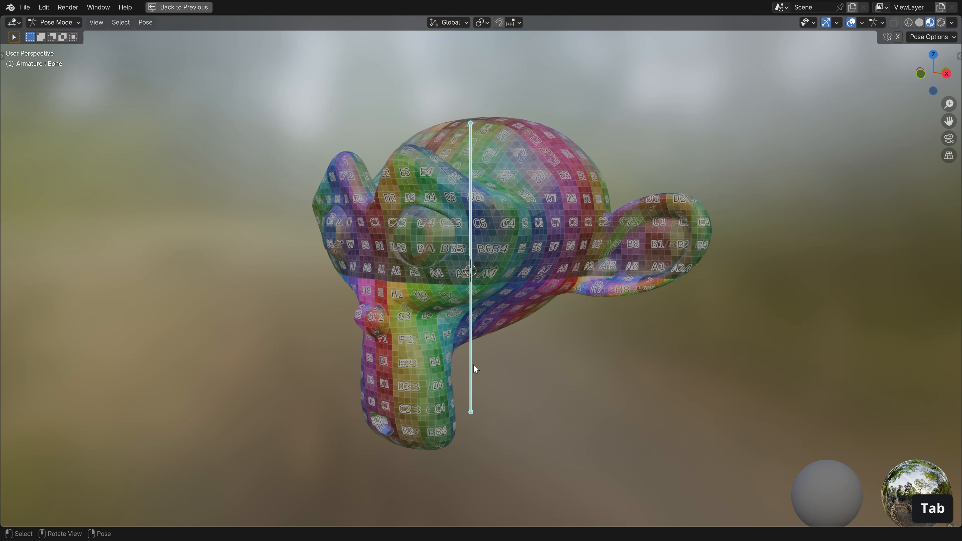
key(r)
key(r)
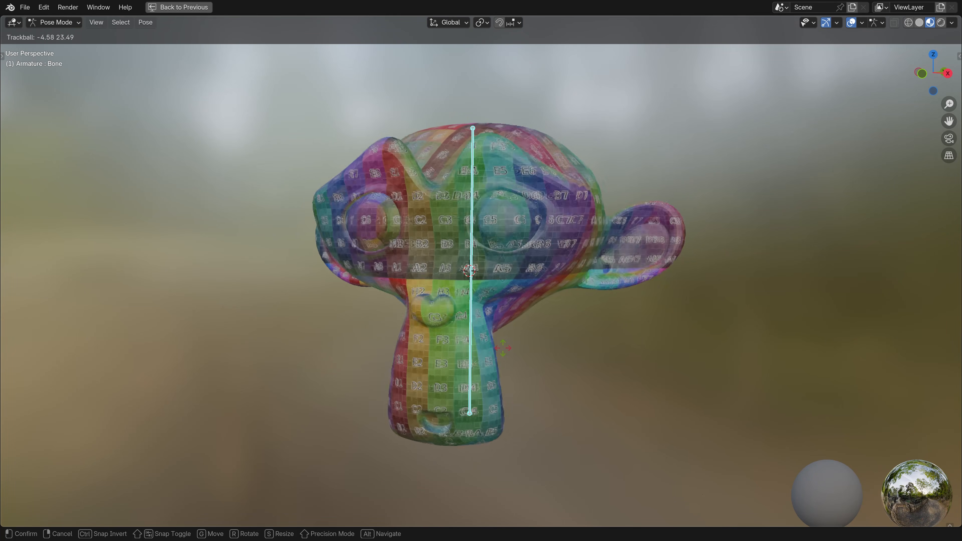
right_click(511, 274)
middle_drag(537, 288, 564, 281)
key(Tab)
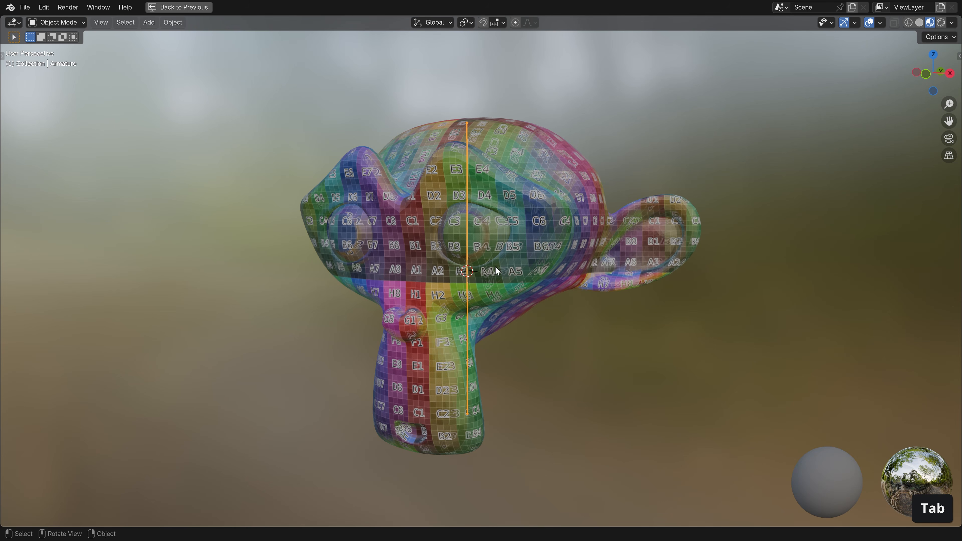
Step: Select Suzanne, link the UV output to the Mapping Vector, and set the UV-Grid image projection to Flat
double_click(495, 266)
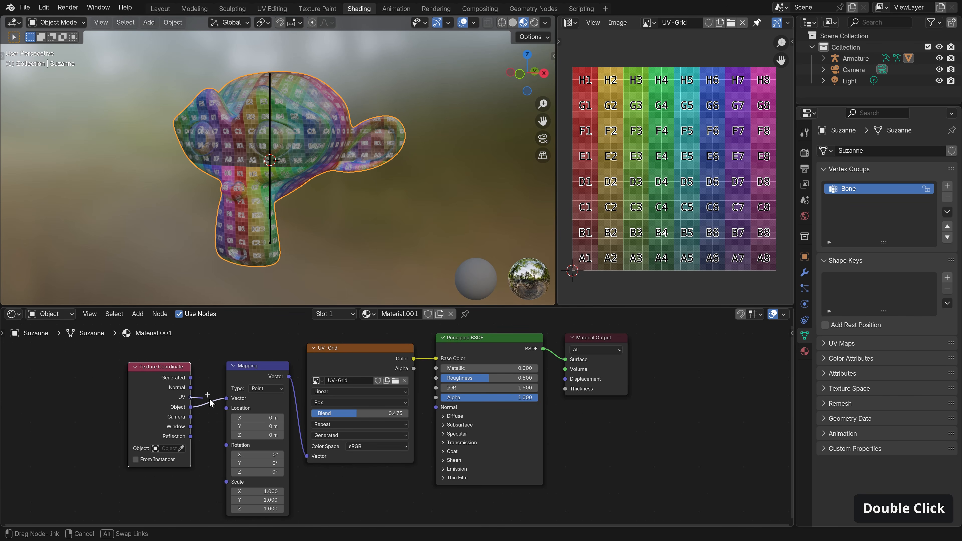
drag(209, 400, 227, 398)
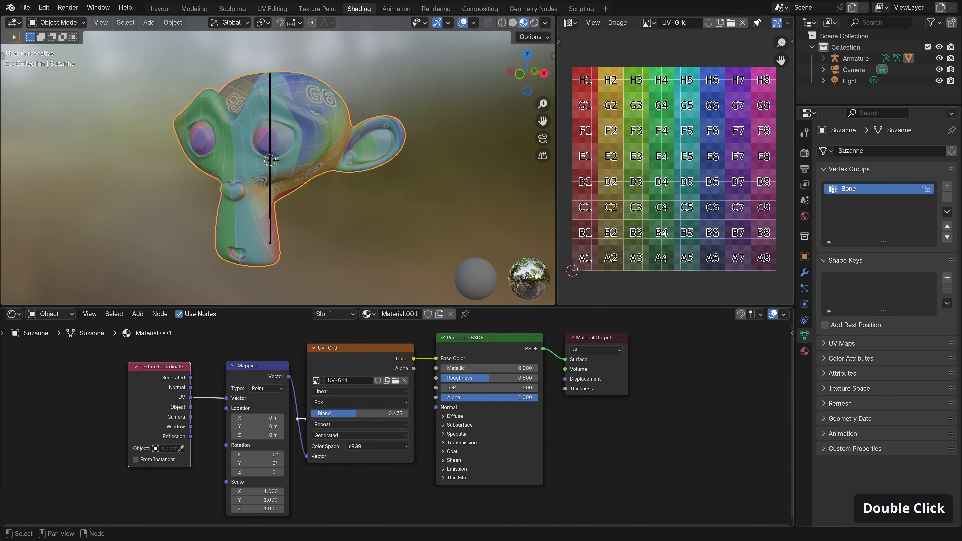
click(331, 424)
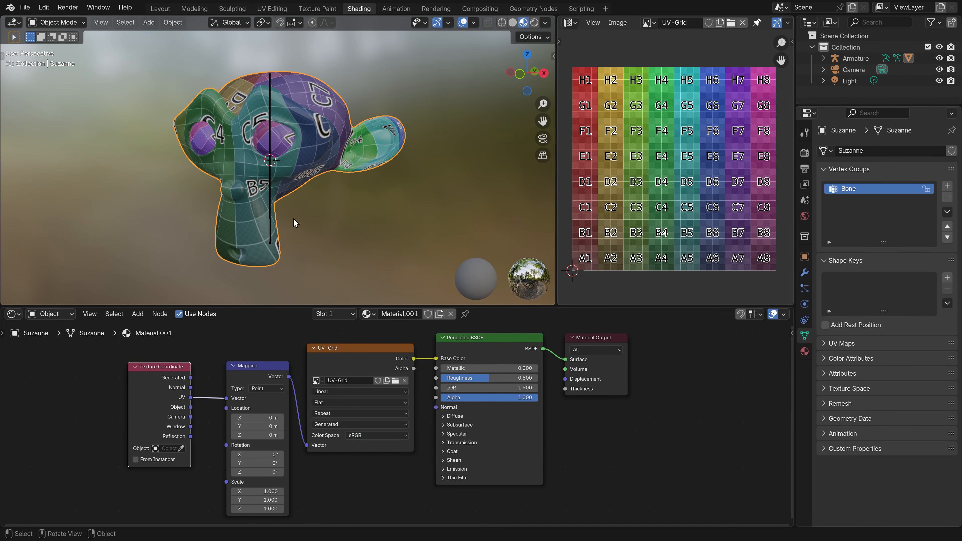
Step: Maximize the viewport and give the armature's bone a slight trackball rotation in Pose Mode to test the UV mapping
key(ctrl+space)
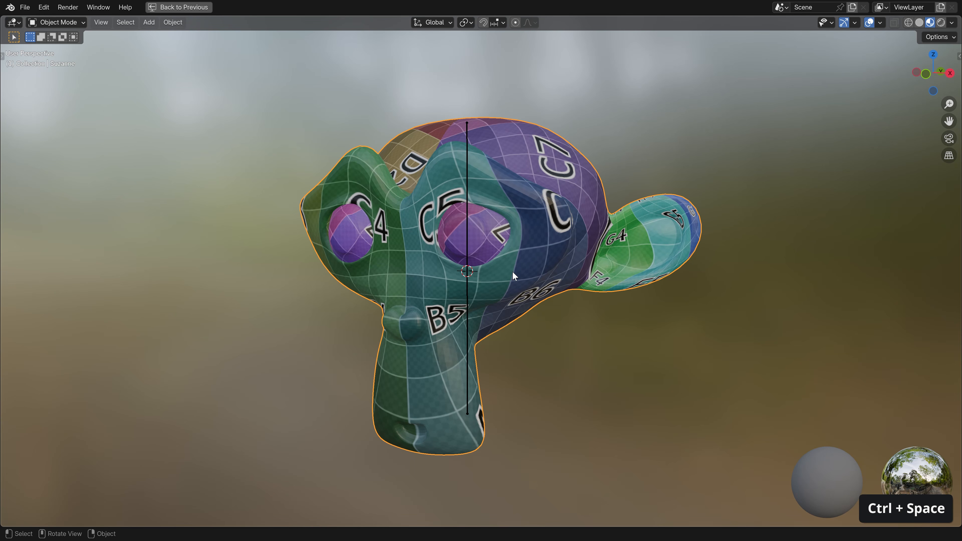
mouse_move(513, 271)
middle_down()
mouse_move(530, 271)
mouse_move(378, 275)
mouse_move(515, 274)
middle_up()
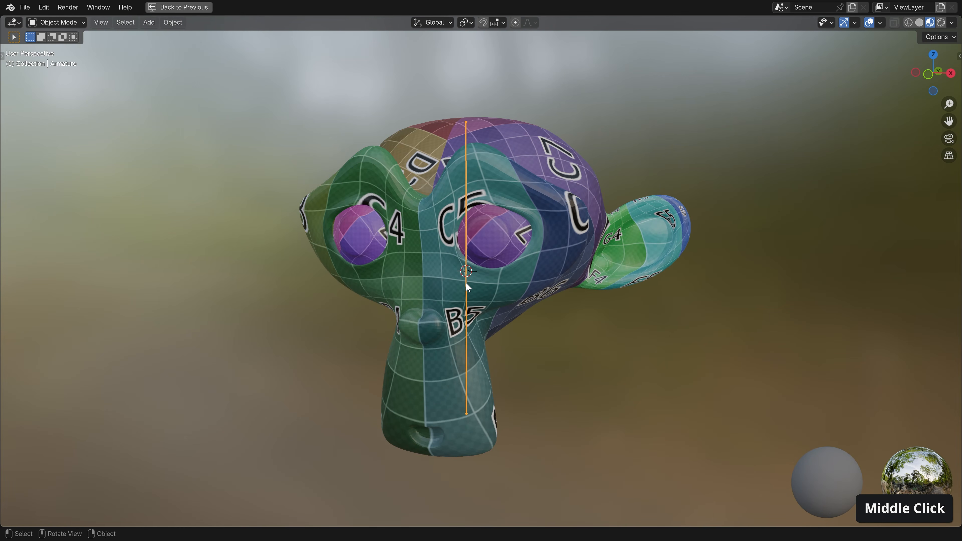
key(Tab)
key(r)
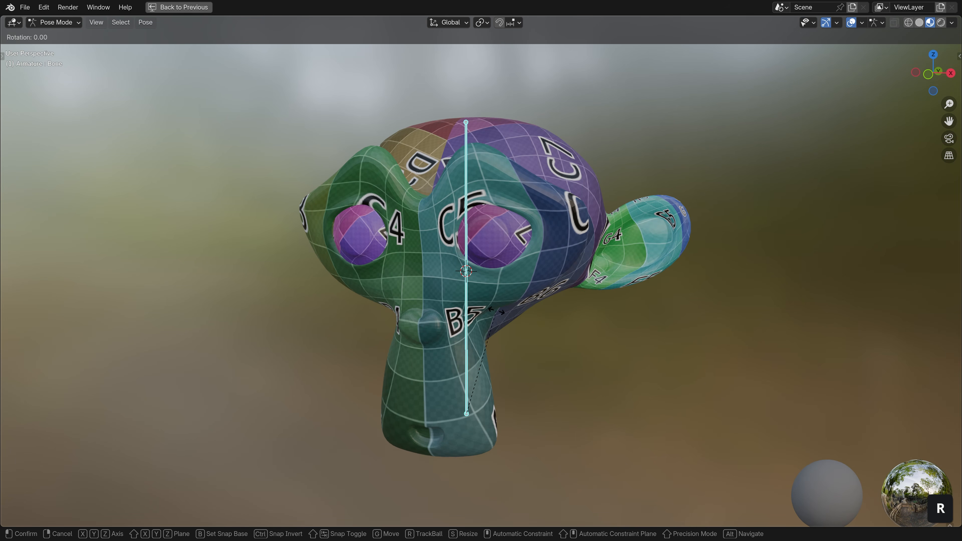
key(r)
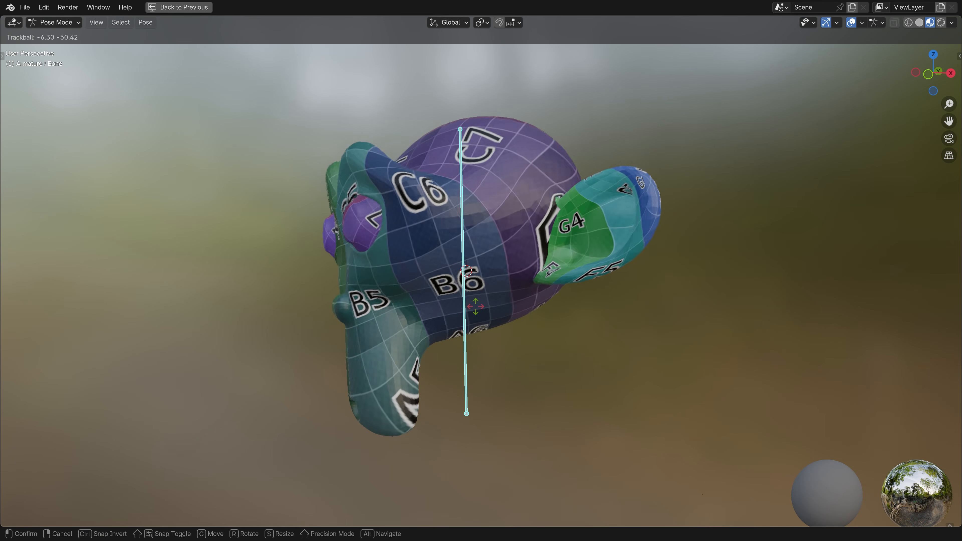
click(498, 308)
Step: Try scaling the bone along global X and rotating it to test the UV mapping under deformation
key(s)
key(x)
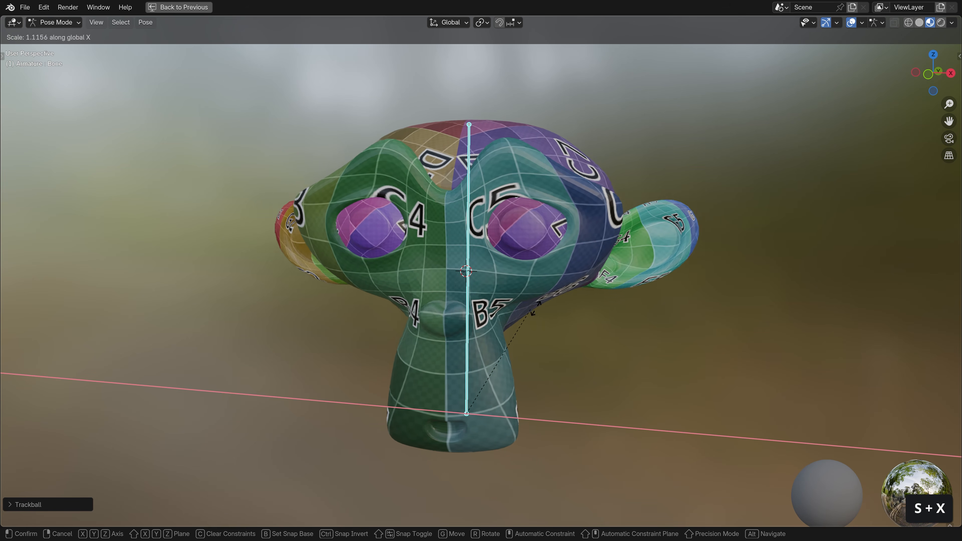
right_click(496, 279)
key(r)
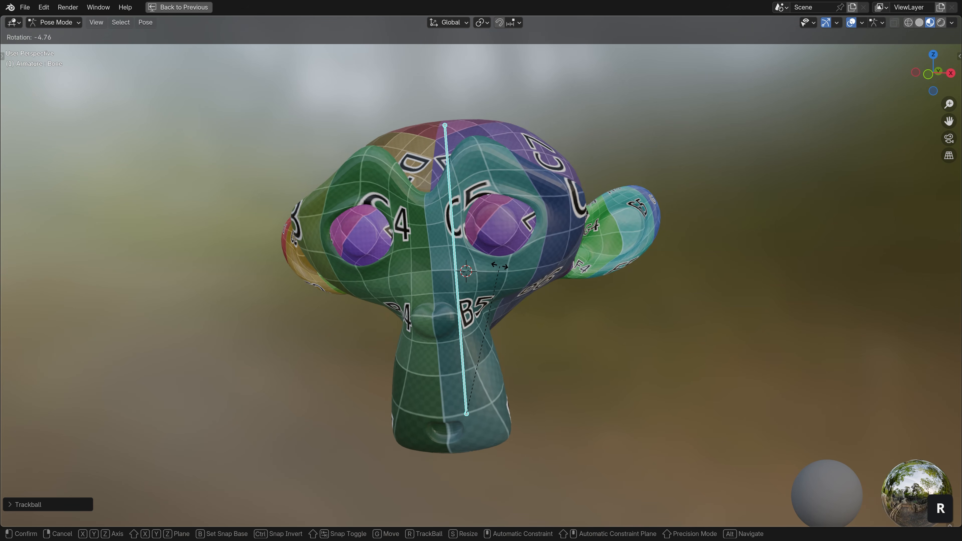
right_click(525, 228)
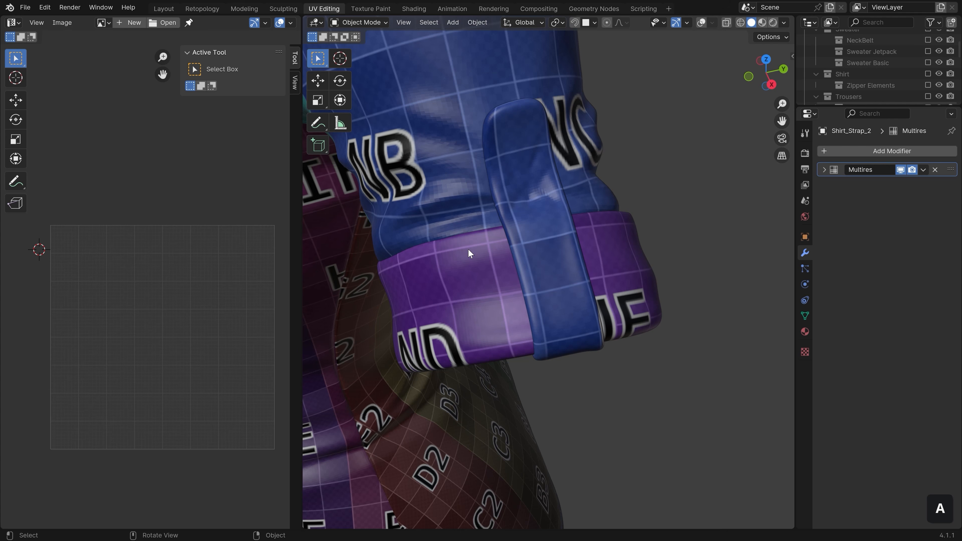
scroll(465, 250, down, 3)
middle_drag(459, 247, 488, 210)
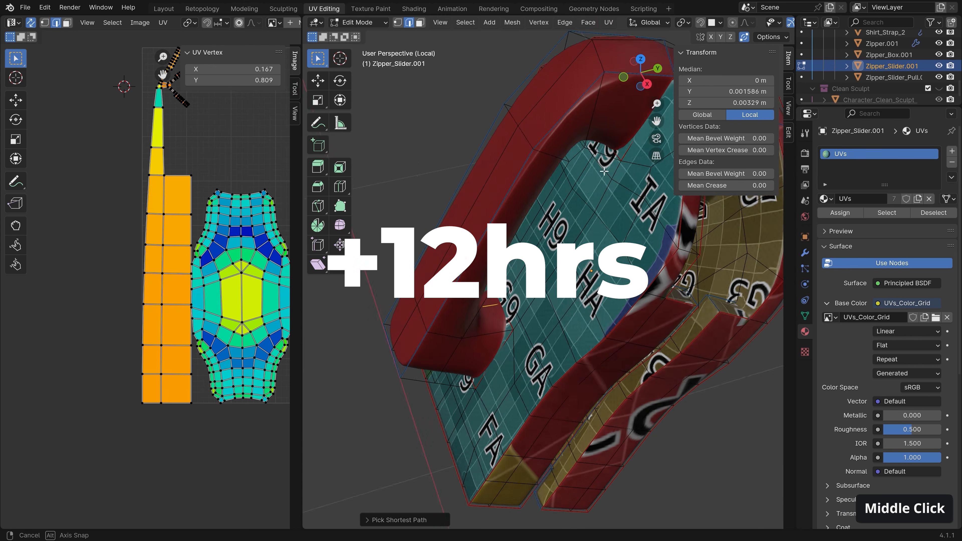
middle_drag(602, 167, 616, 155)
right_click(616, 155)
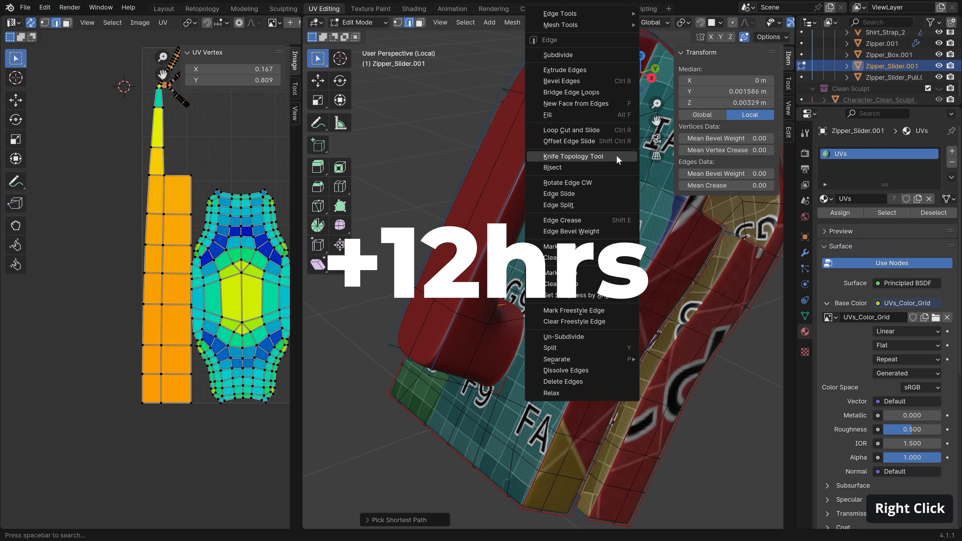
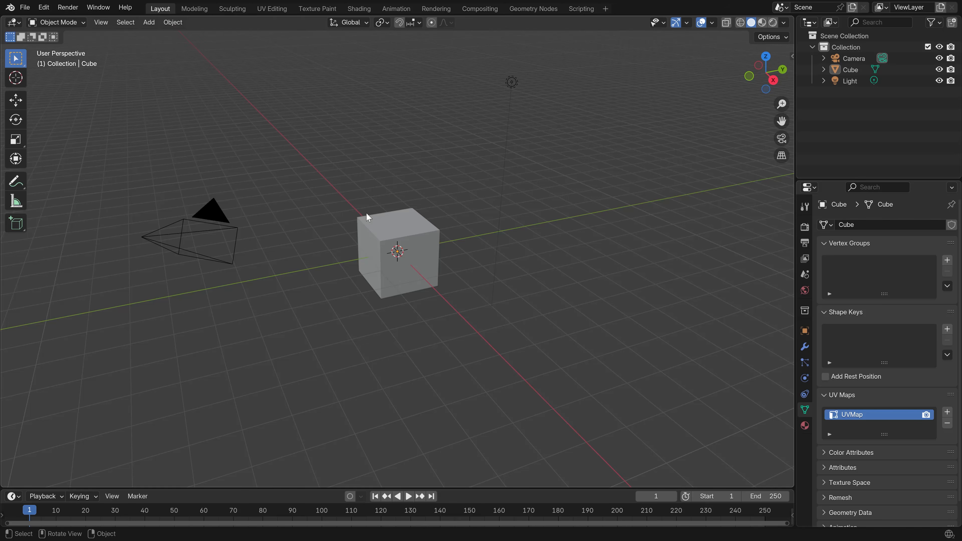
Step: Select the default cube, switch to the UV Editing workspace, and expand the mesh's UV Maps list
click(397, 231)
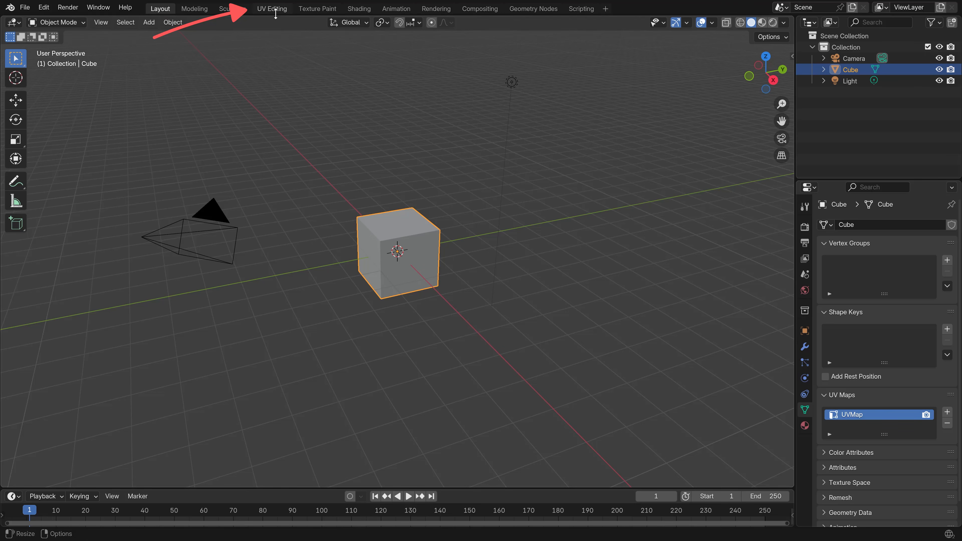
click(283, 11)
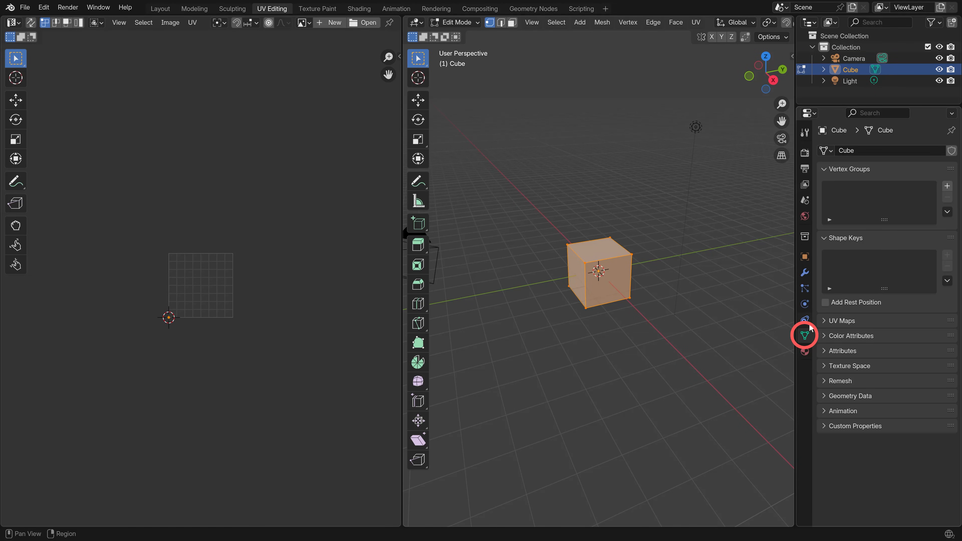
click(826, 320)
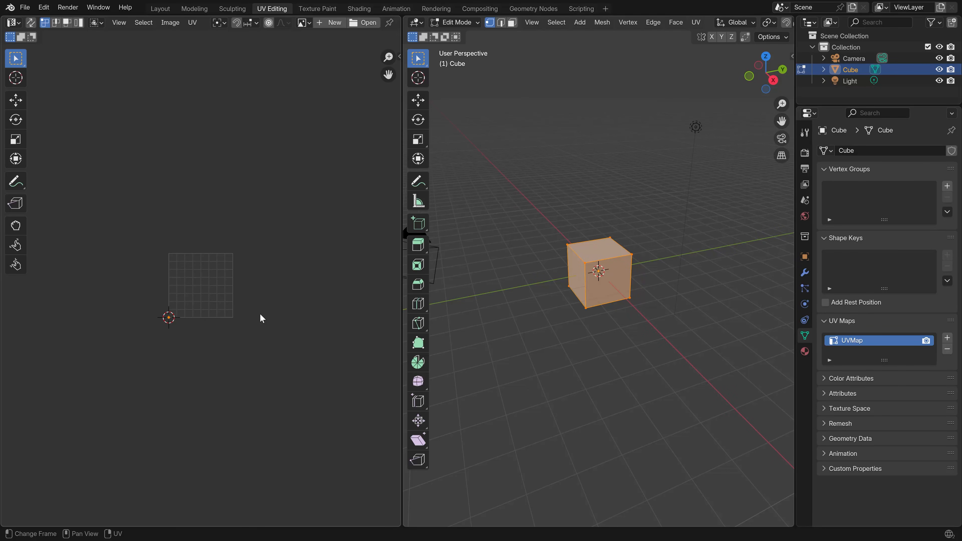
Step: Create a new image with the Color Grid generated type in the UV Editor and frame the whole grid
scroll(197, 294, up, 6)
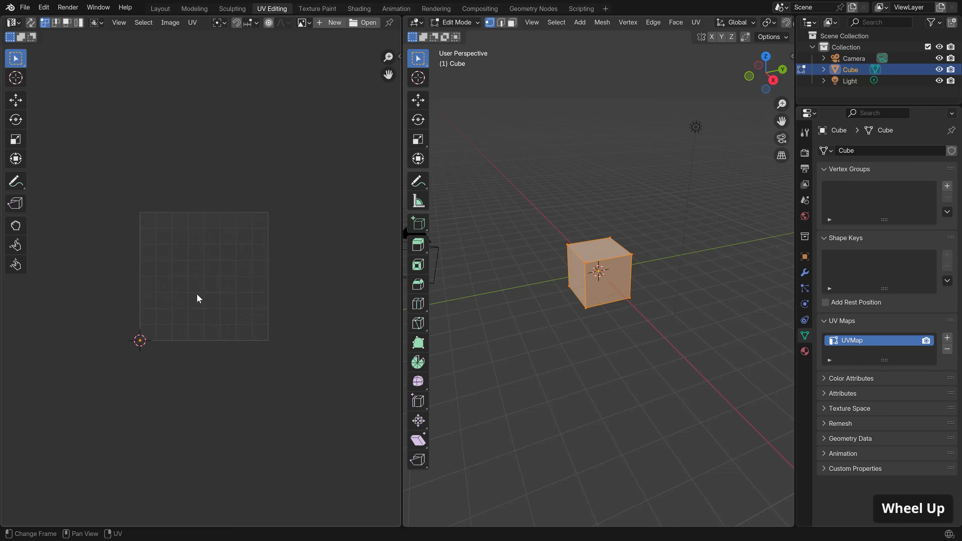
scroll(196, 294, up, 1)
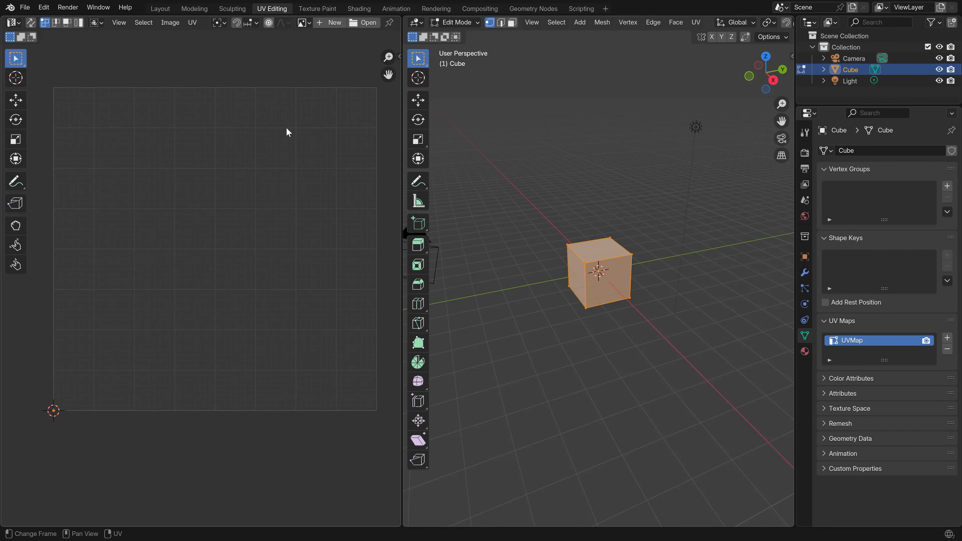
click(333, 23)
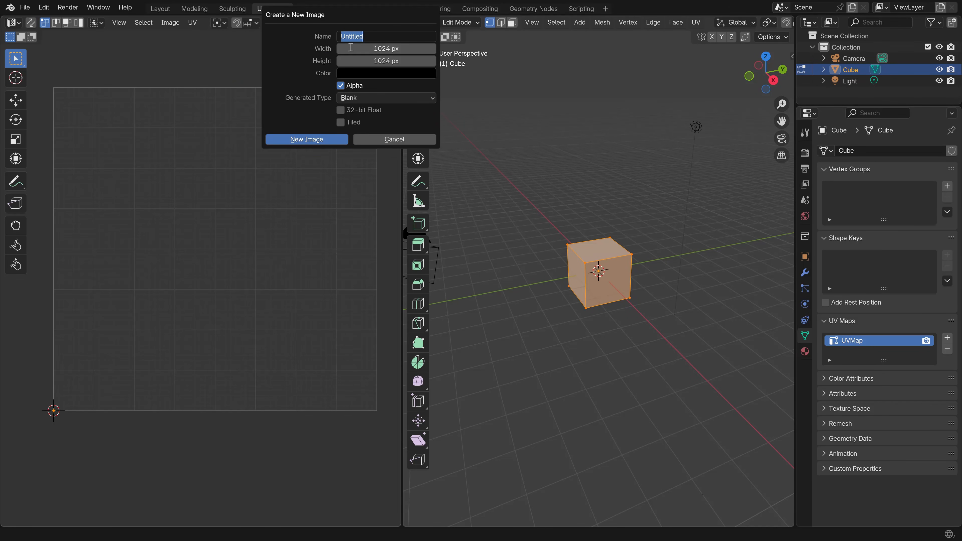
click(305, 62)
click(360, 99)
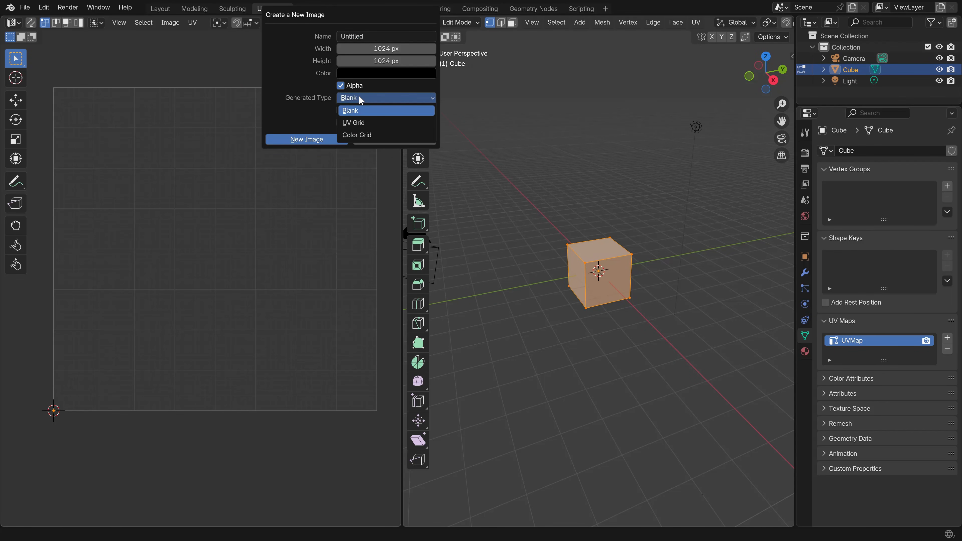
click(360, 135)
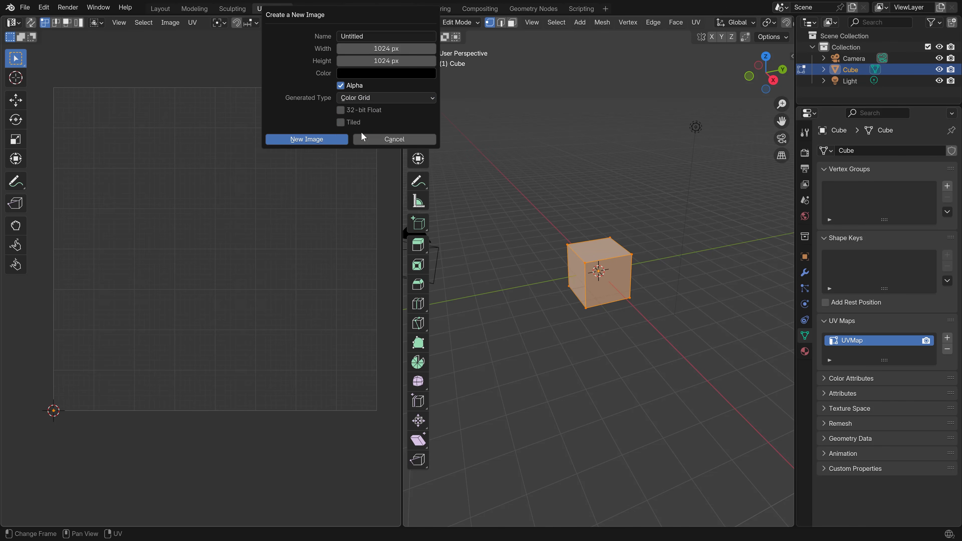
click(313, 140)
scroll(258, 275, down, 6)
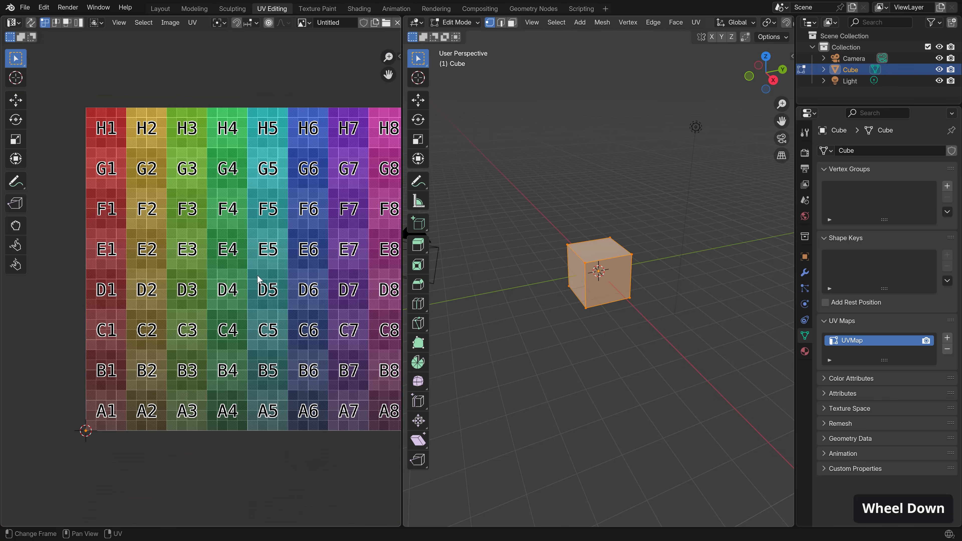
middle_drag(259, 279, 223, 274)
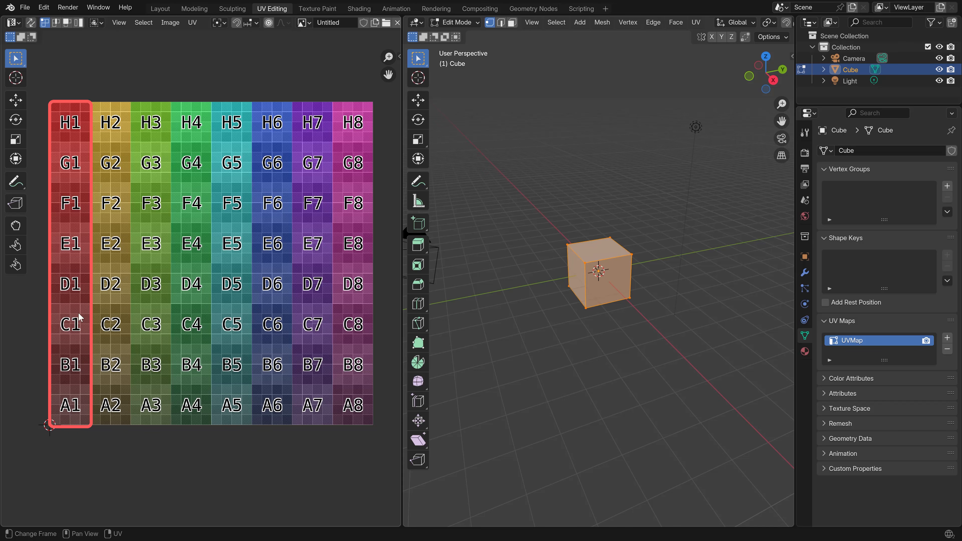
click(77, 402)
middle_drag(191, 310, 187, 318)
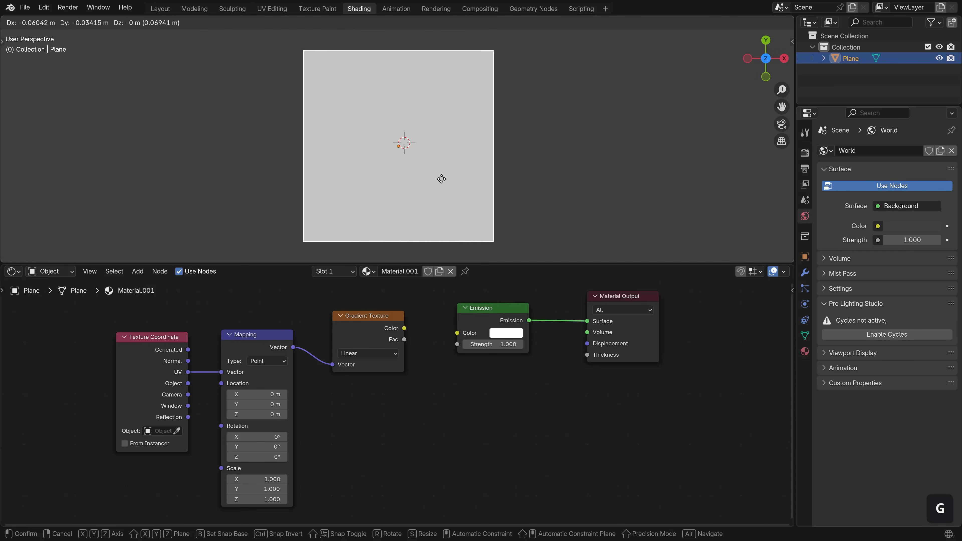
Step: Split the 3D viewport above the shader nodes and turn the new area into a UV Editor
right_click(452, 181)
drag(3, 17, 268, 29)
click(13, 22)
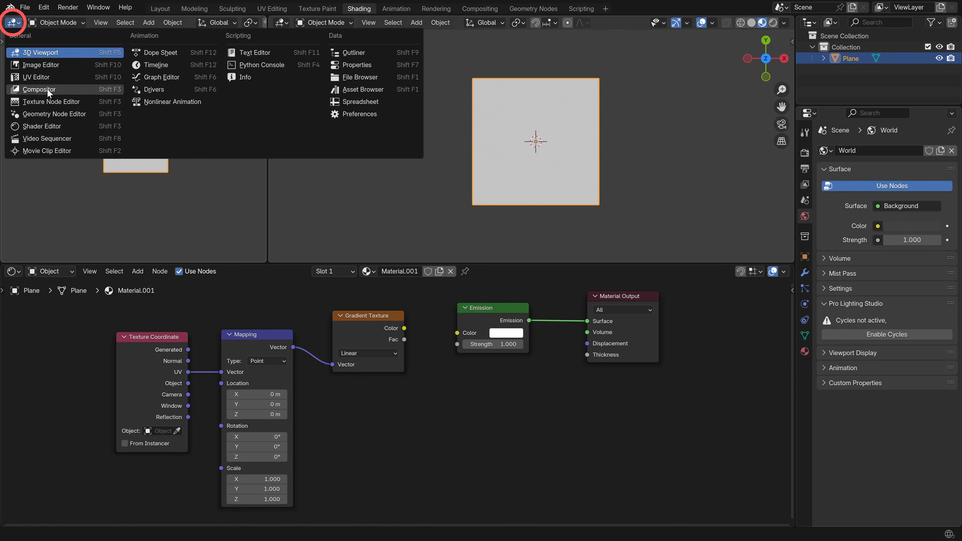
click(42, 78)
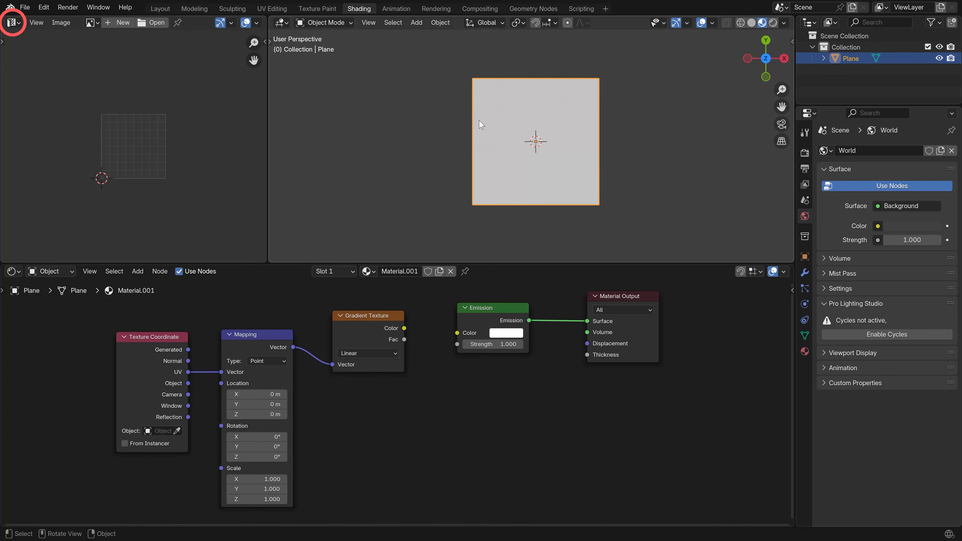
Step: Inspect the plane's UV layout in Edit Mode and return to Object Mode
key(Tab)
scroll(127, 158, up, 3)
scroll(131, 158, up, 1)
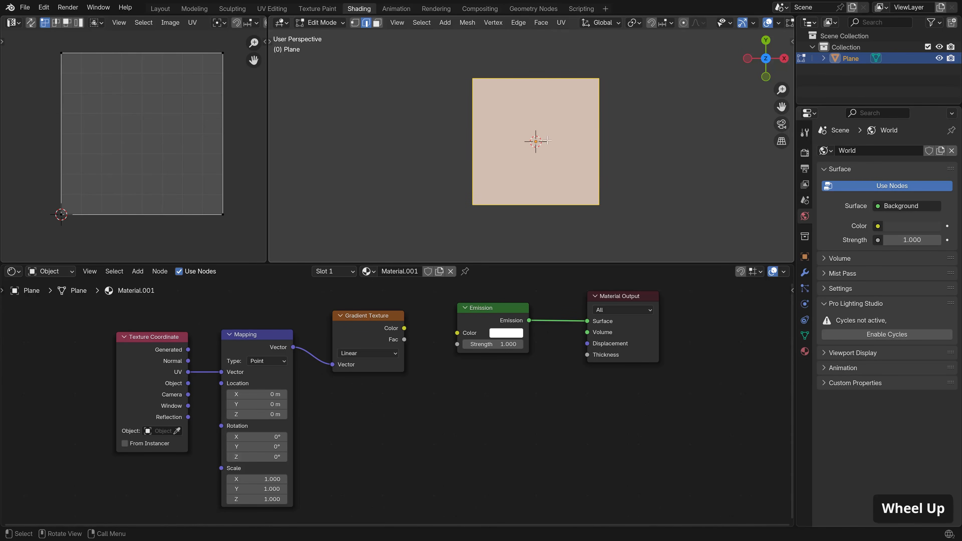
key(Tab)
click(386, 169)
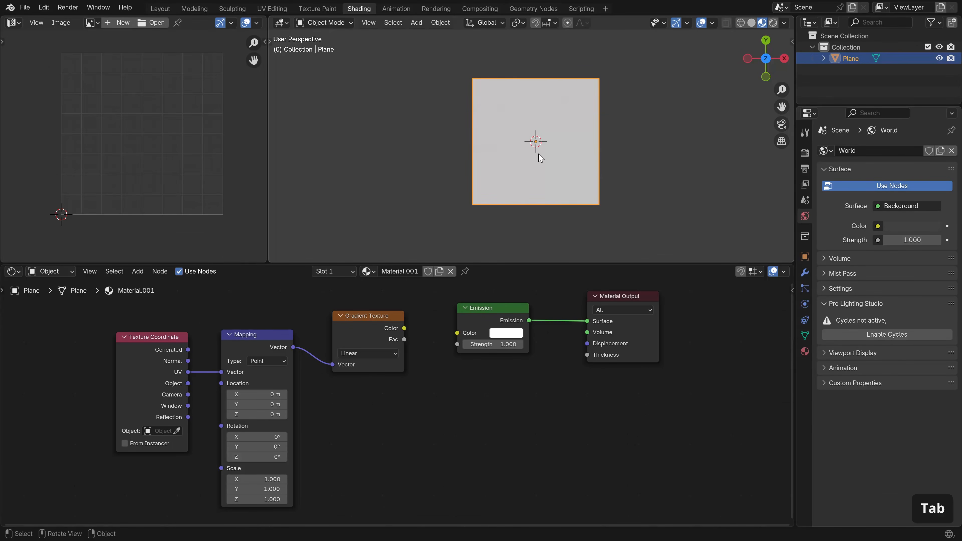
Step: Link the Gradient Texture node's Color output to the Emission node's Color input
click(377, 338)
key(g)
right_click(371, 336)
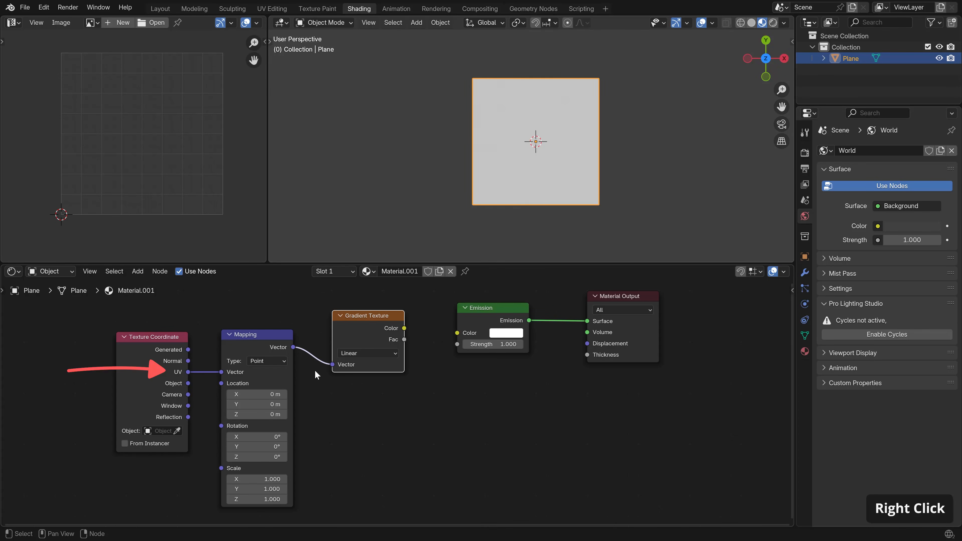
drag(403, 328, 457, 332)
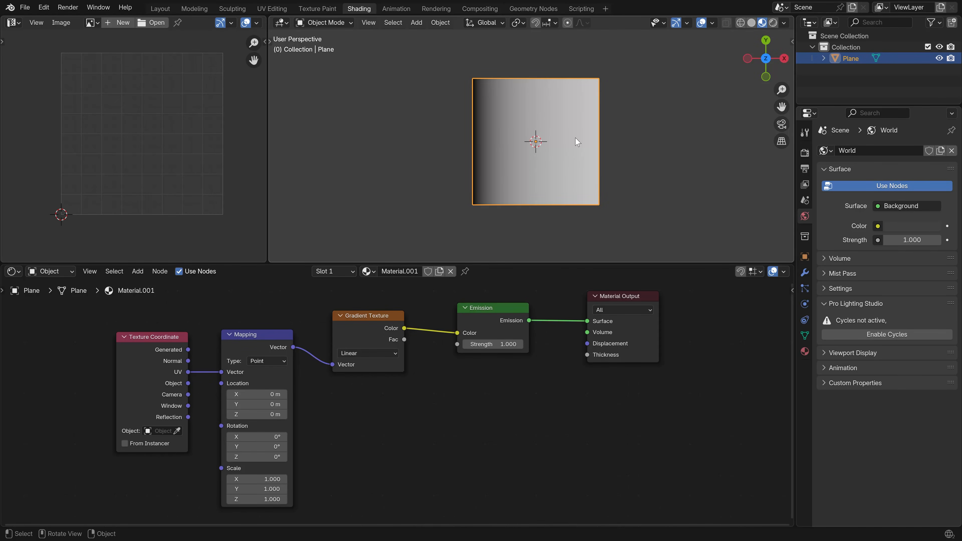
Step: Try the Spherical gradient type on the Gradient Texture node and restore the type to Linear
click(382, 354)
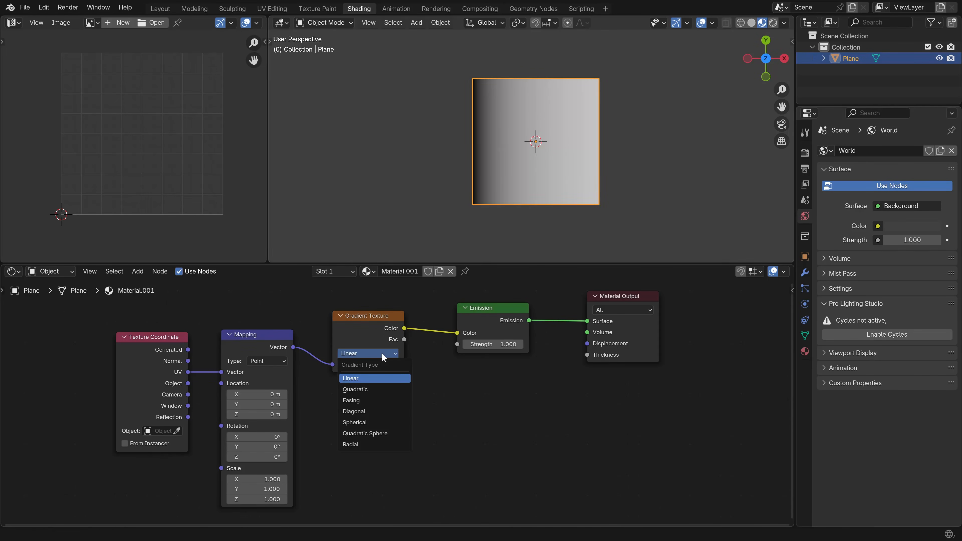
click(376, 422)
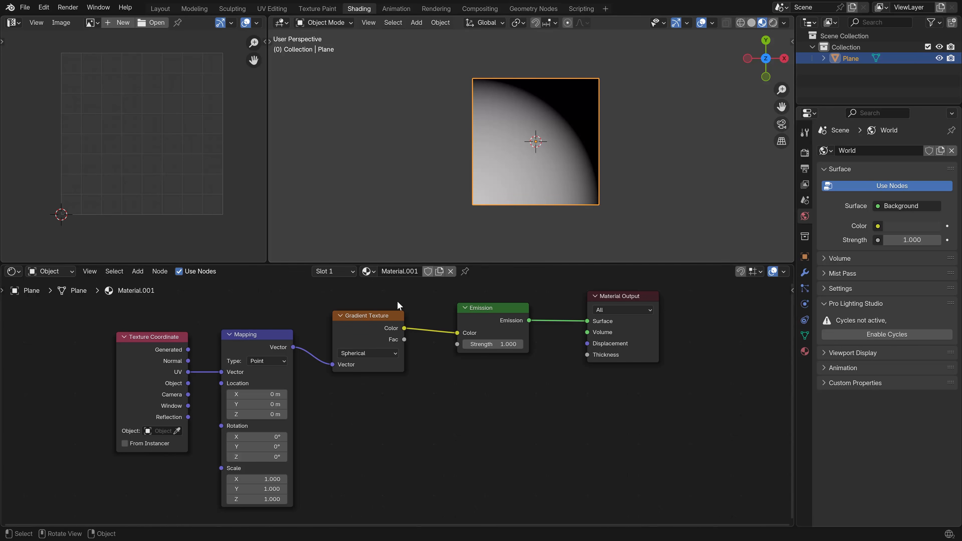
click(357, 356)
click(359, 378)
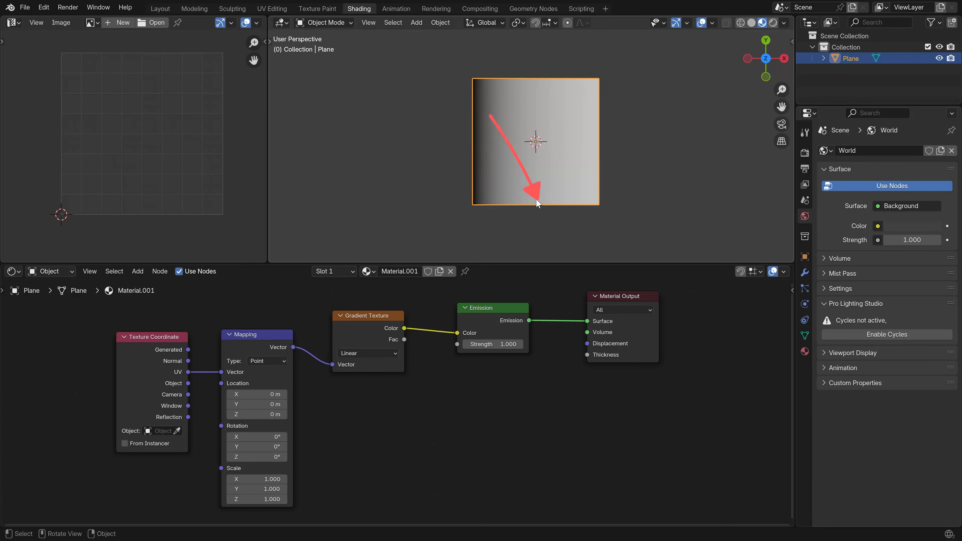
Step: Set the Mapping node's Location X to 0.5 m to test shifting the gradient
scroll(282, 410, up, 2)
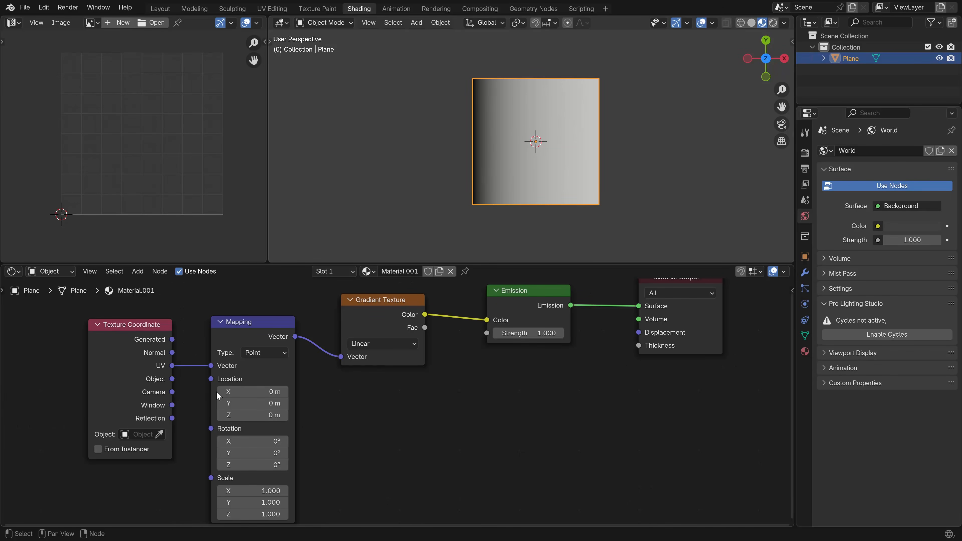
click(255, 391)
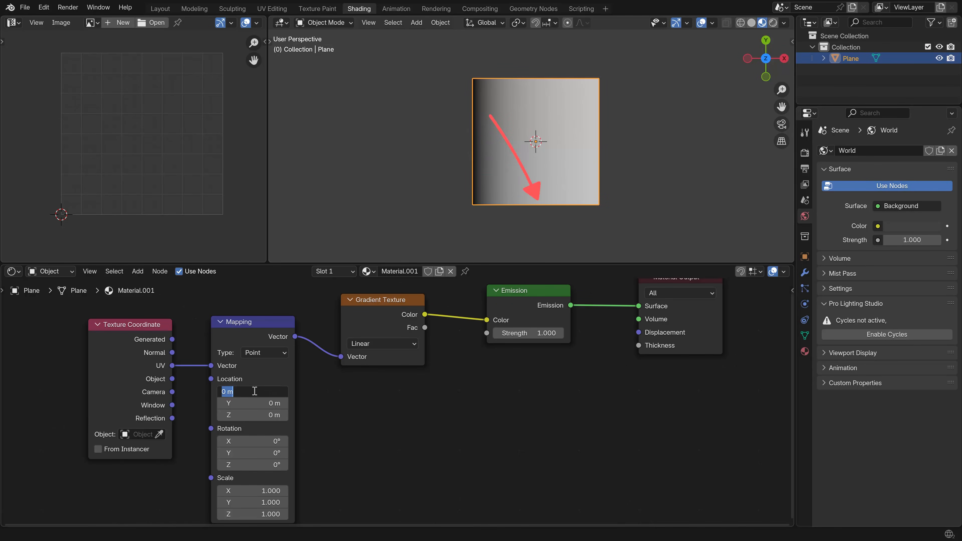
text(.5)
key(Return)
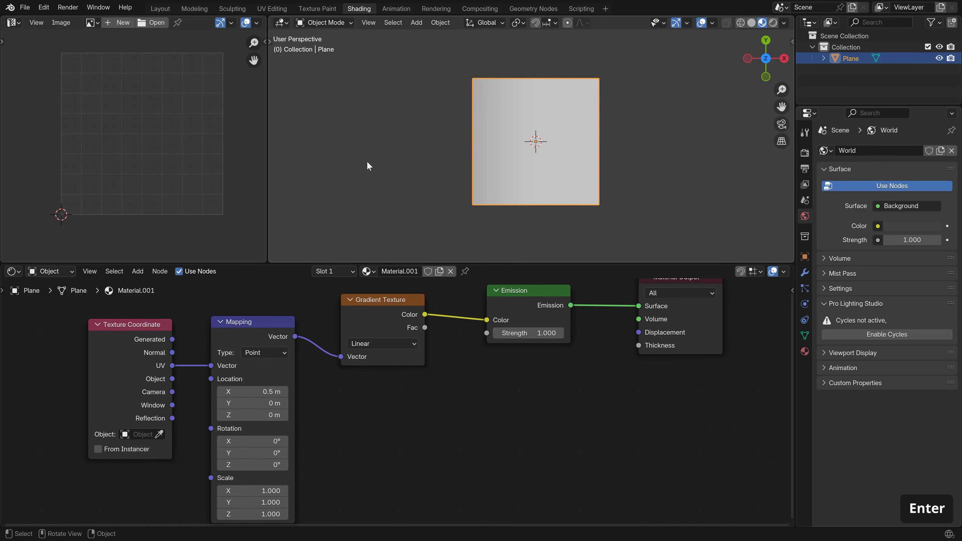
Step: Set the Mapping node's Location X to -0.5 m to start the linear gradient at the plane's centre
click(243, 391)
key(Left)
text(-)
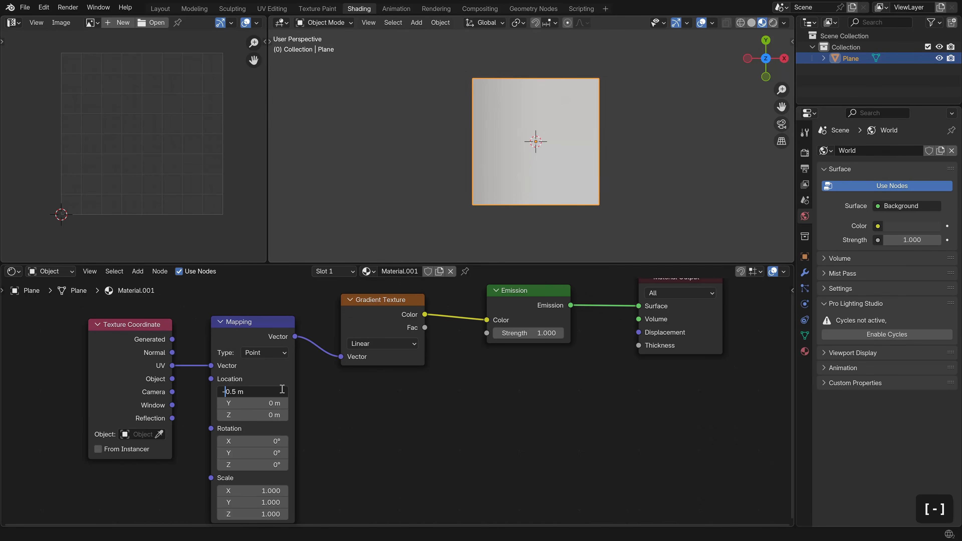
key(Return)
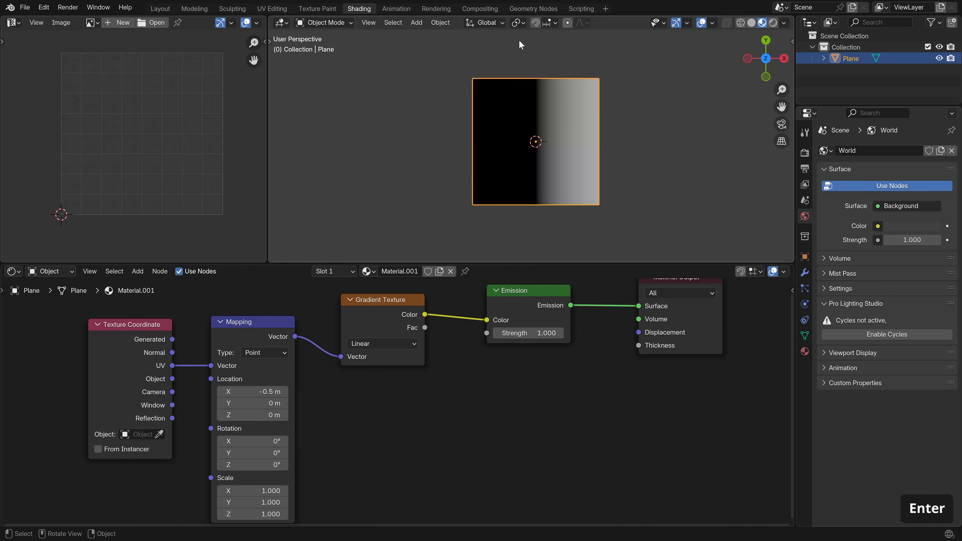
Step: Set the Mapping node's Location Y to -0.5 m and change the Gradient Texture type to Spherical
click(255, 403)
text(-0.5)
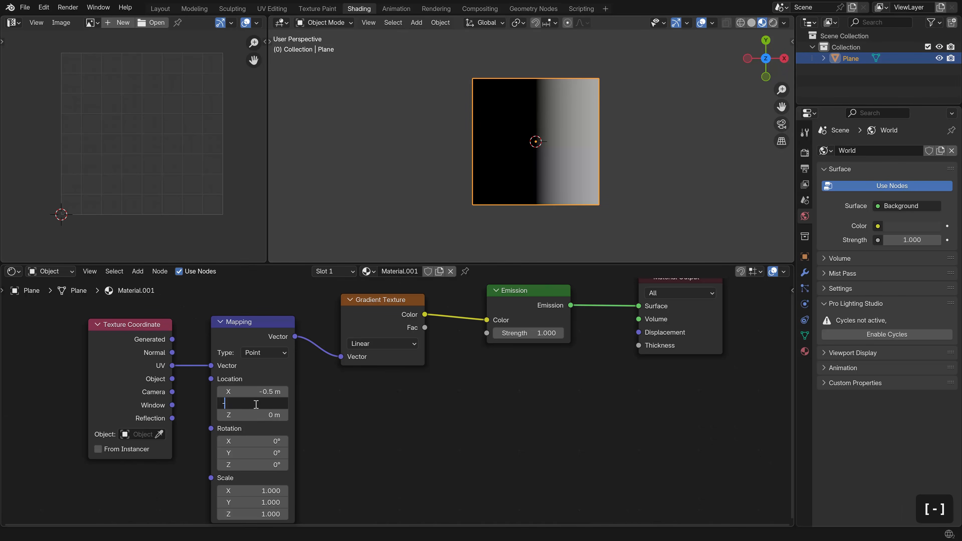
key(Return)
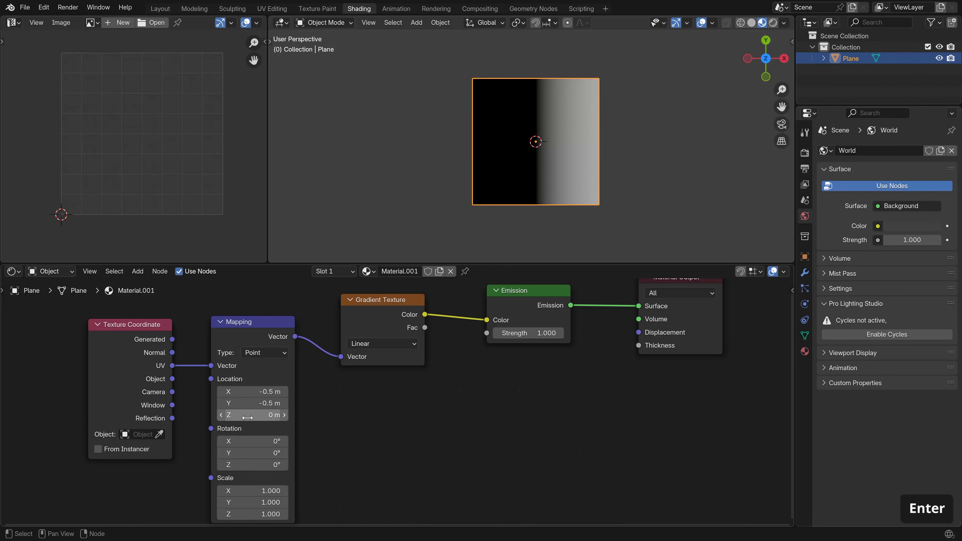
click(379, 343)
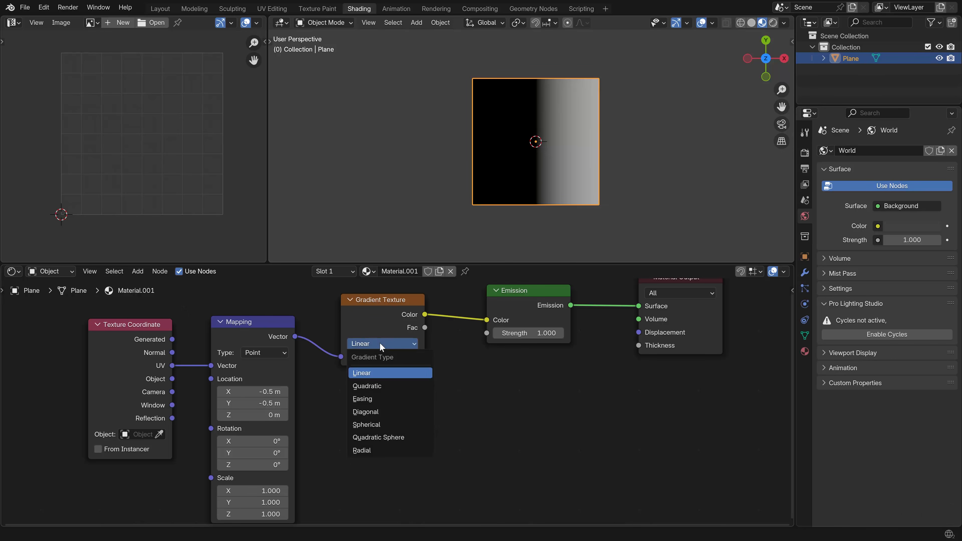
click(383, 422)
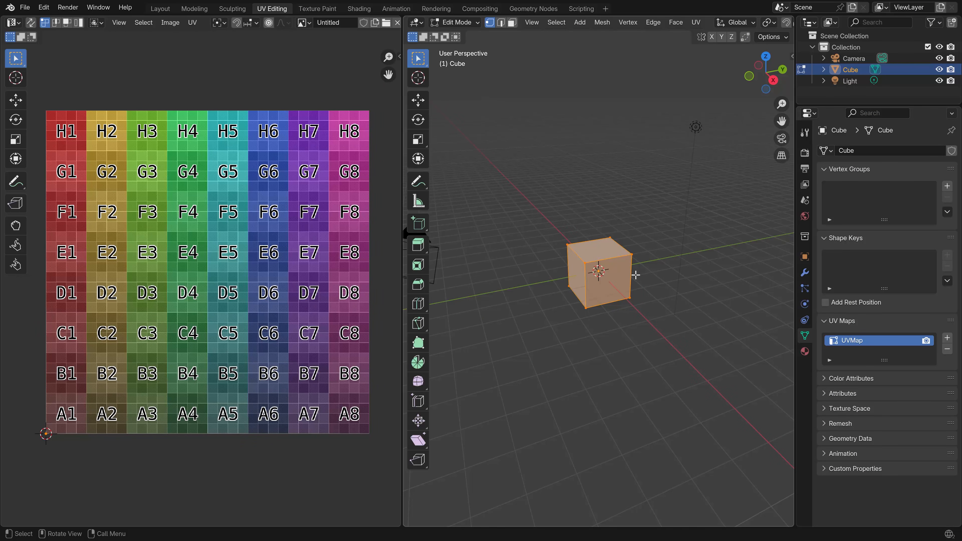
Step: Leave Edit Mode, feed the cube material's Base Color with an Image Texture using the Untitled image, and show the material preview
scroll(617, 273, up, 5)
middle_drag(659, 322, 565, 239)
key(Tab)
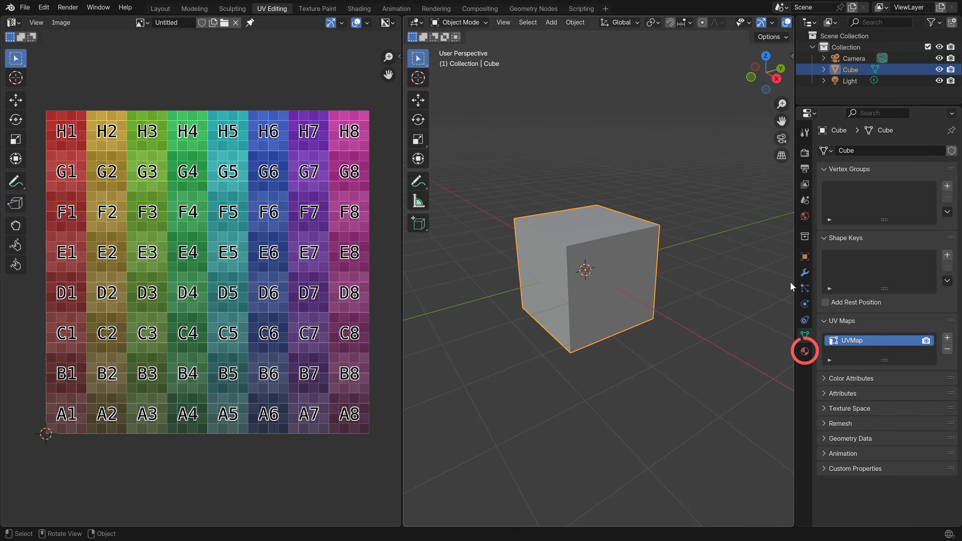
click(804, 351)
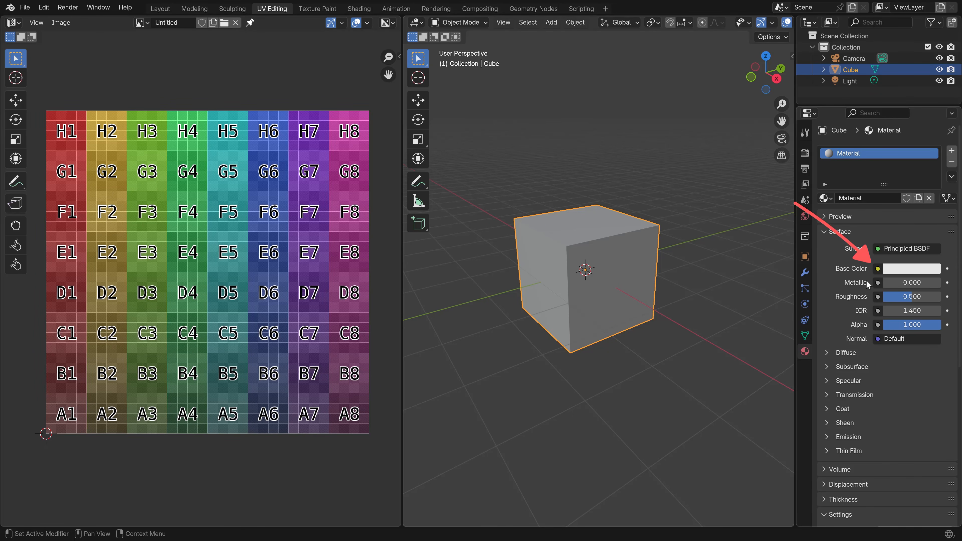
click(877, 269)
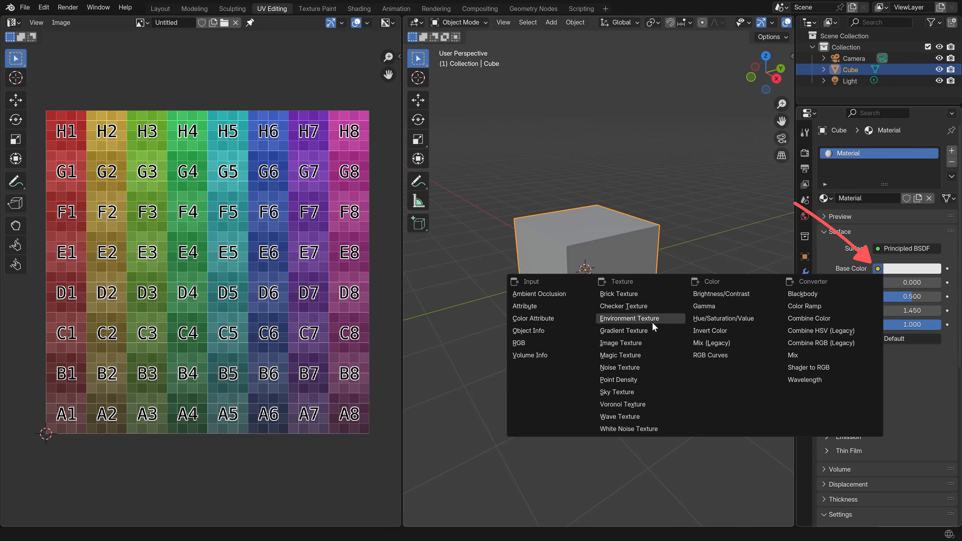
click(627, 342)
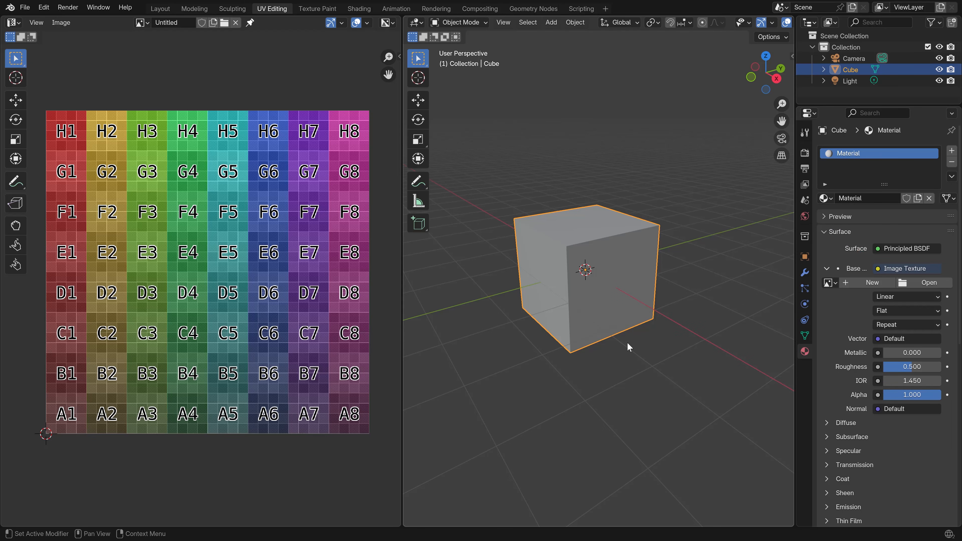
click(828, 283)
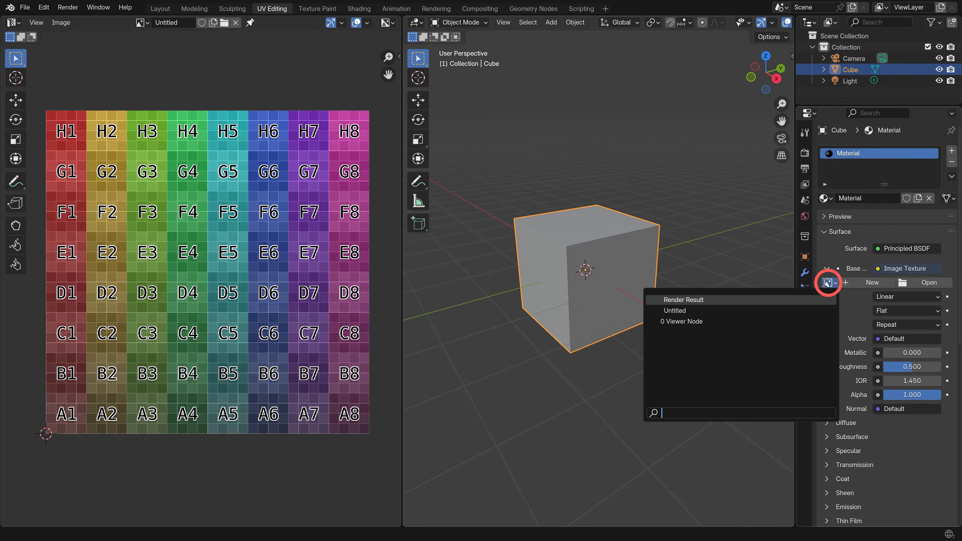
click(777, 309)
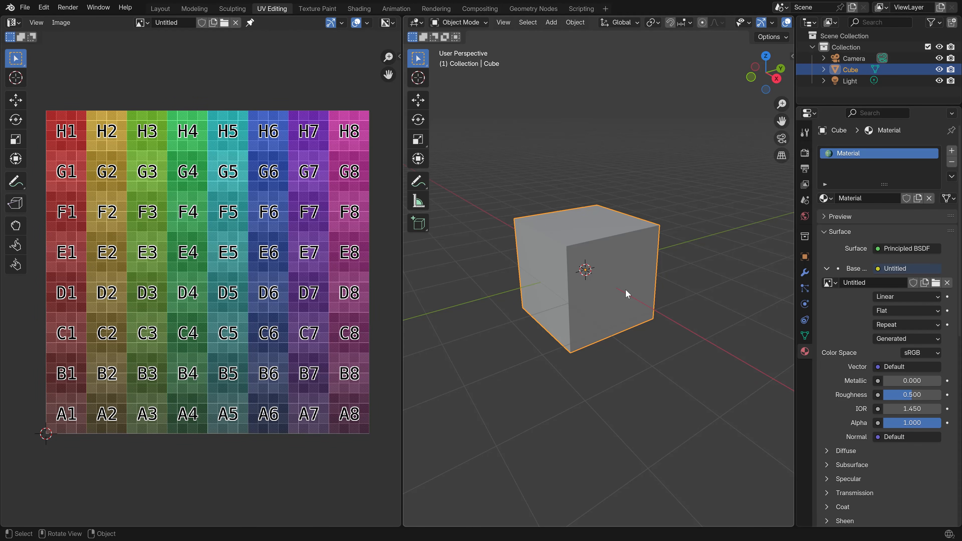
click(824, 216)
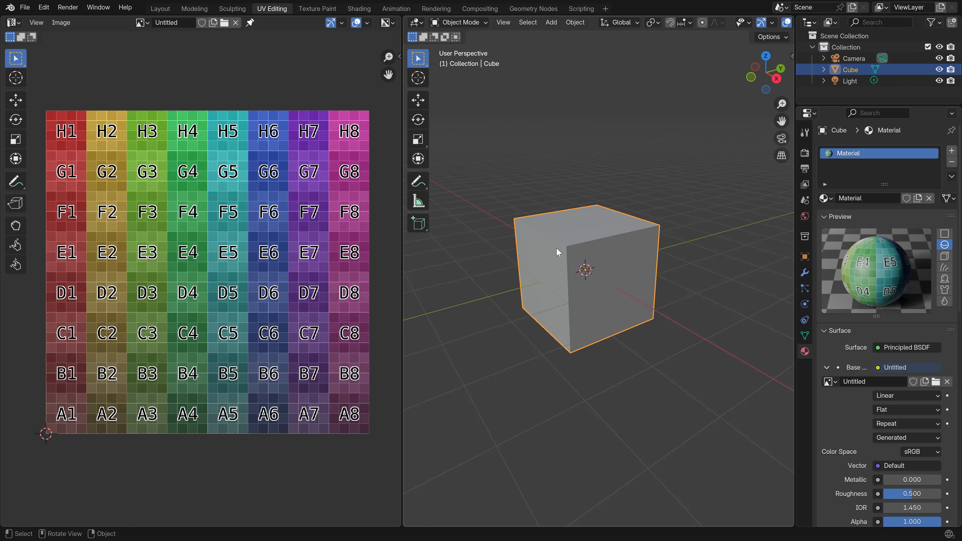
Step: Check the cube in Material Preview shading, and return the viewport to Solid shading with Color set to Texture
middle_drag(774, 21, 688, 22)
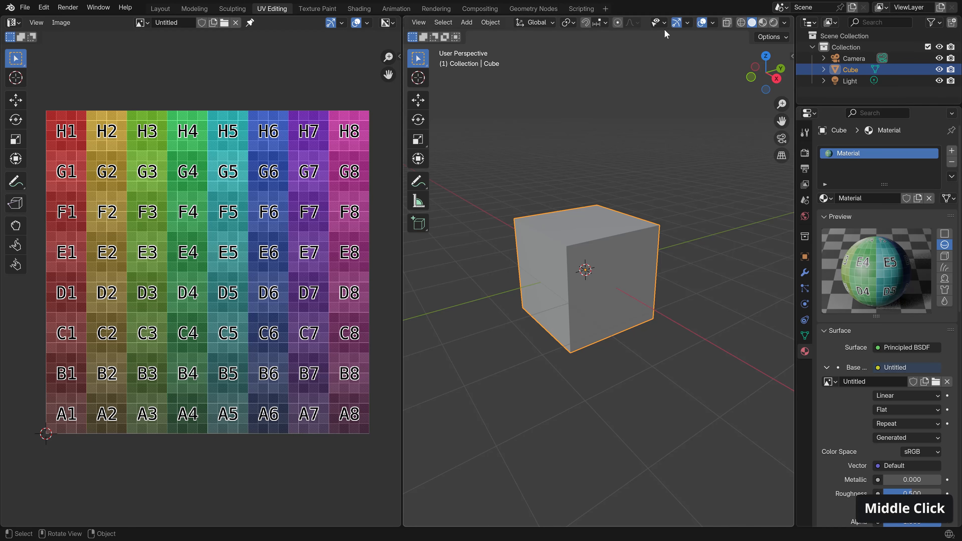
click(762, 22)
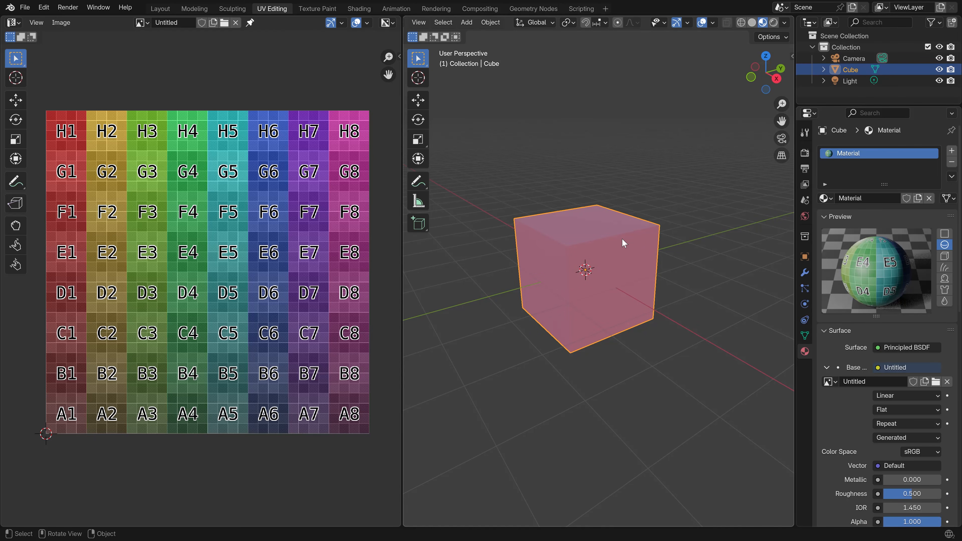
click(752, 23)
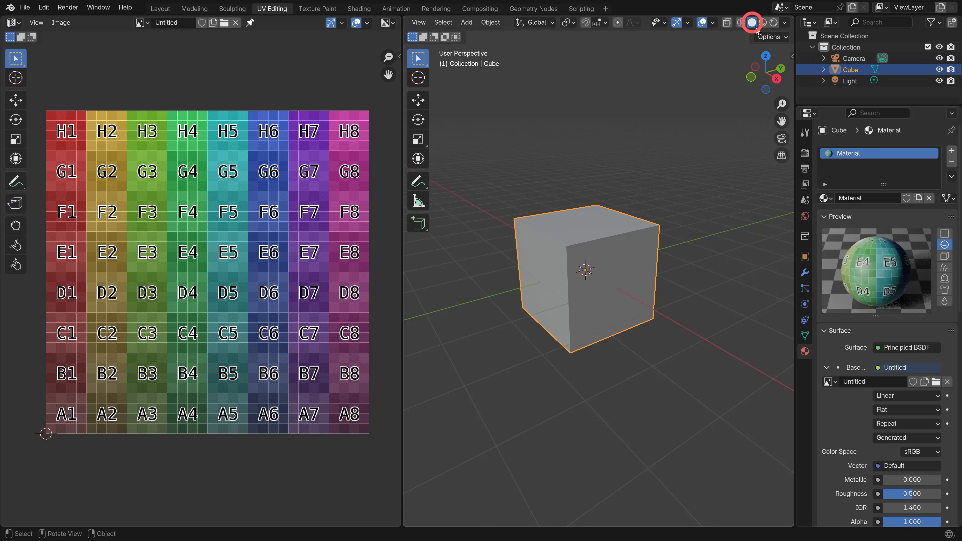
click(785, 23)
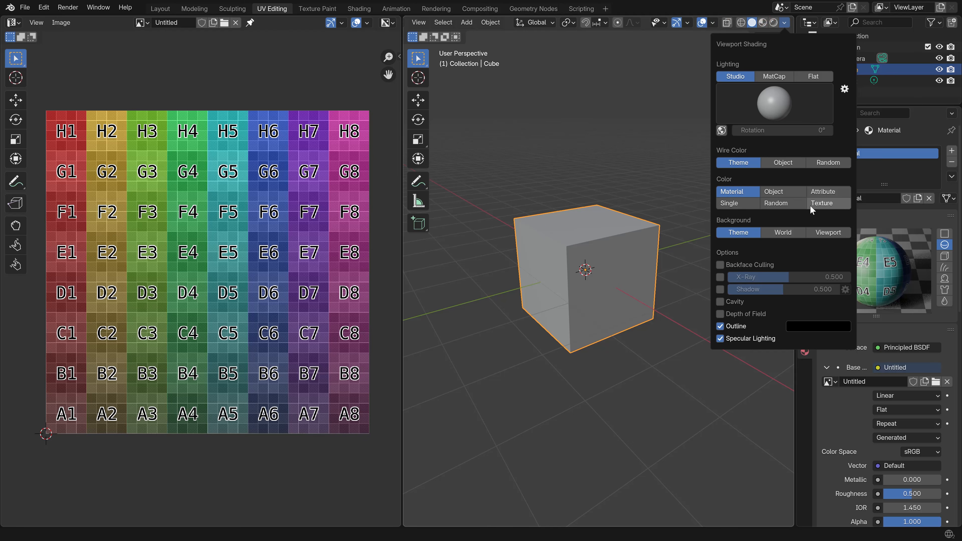
click(827, 204)
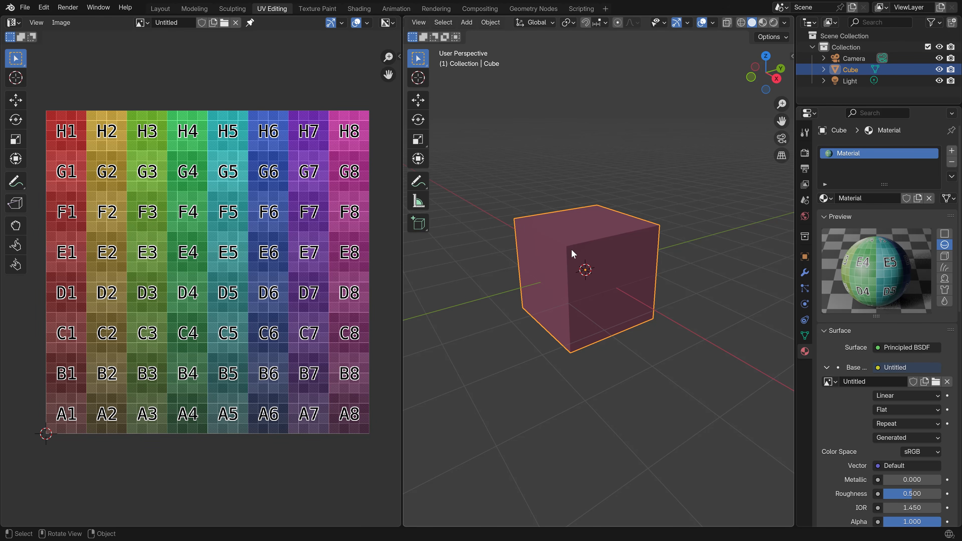
middle_drag(571, 249, 729, 268)
middle_drag(577, 251, 534, 250)
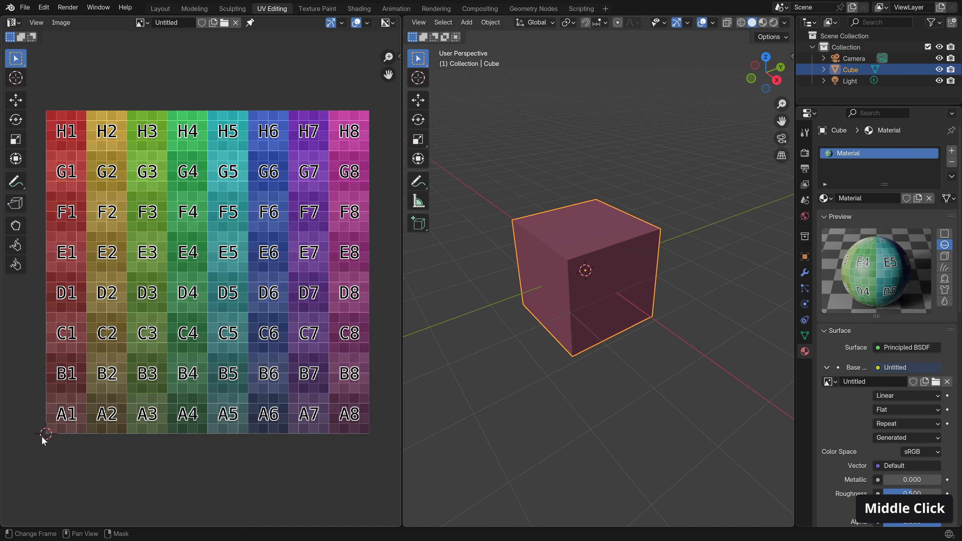
Step: Enter Edit Mode on the cube and switch to edge selection
key(Tab)
click(603, 274)
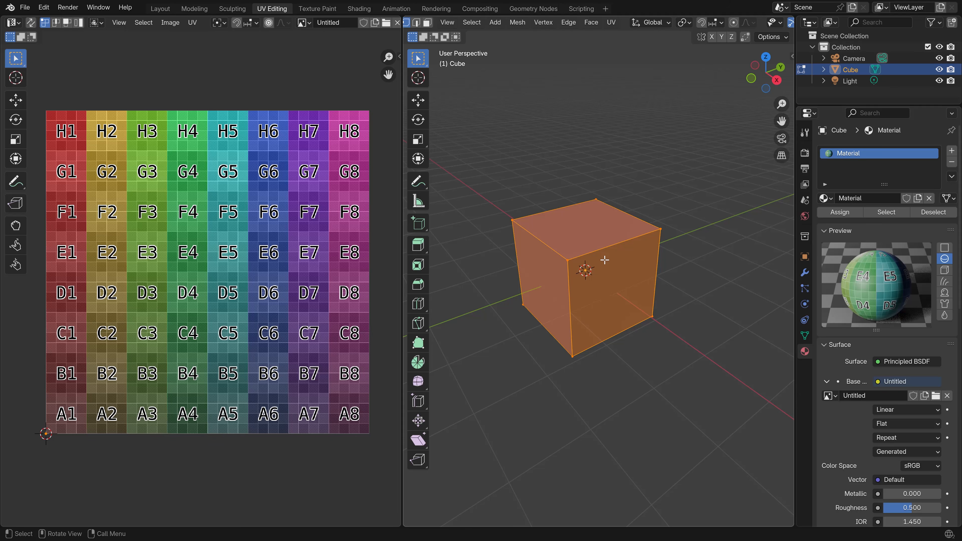
key(2)
middle_drag(415, 23, 442, 25)
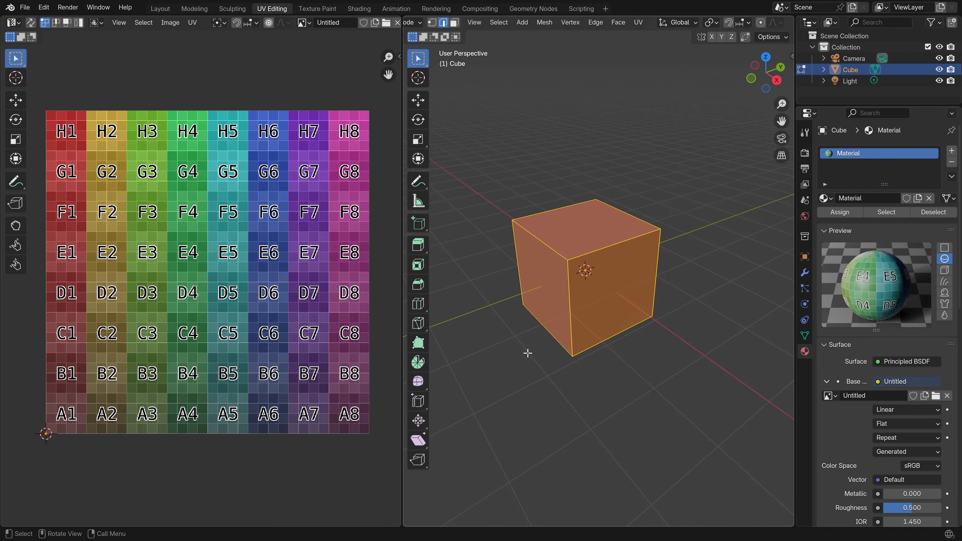
Step: Mark the upper edge and both vertical edges of one of the cube's side faces as seams, and clear the selection
middle_drag(545, 248, 571, 262)
click(565, 256)
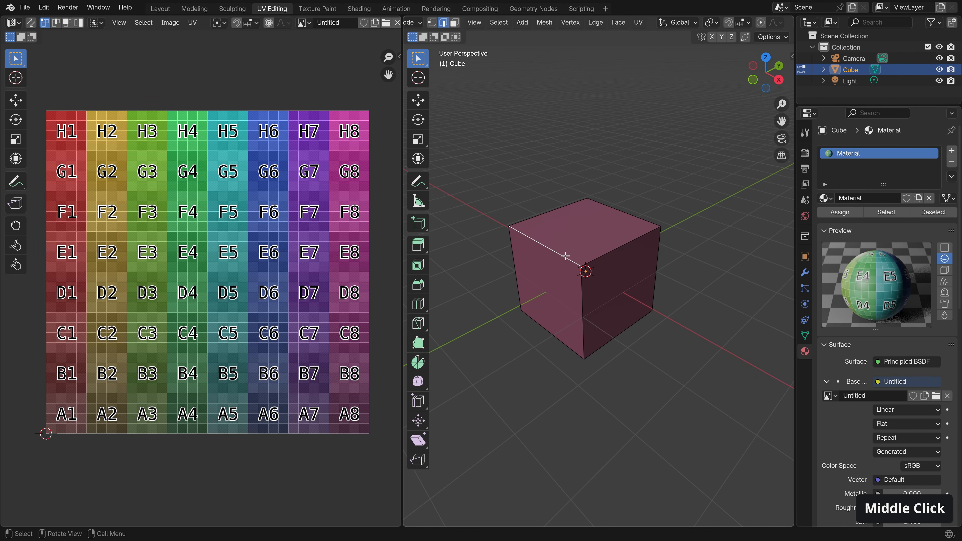
shift+click(584, 303)
middle_drag(562, 301, 520, 277)
shift+click(539, 301)
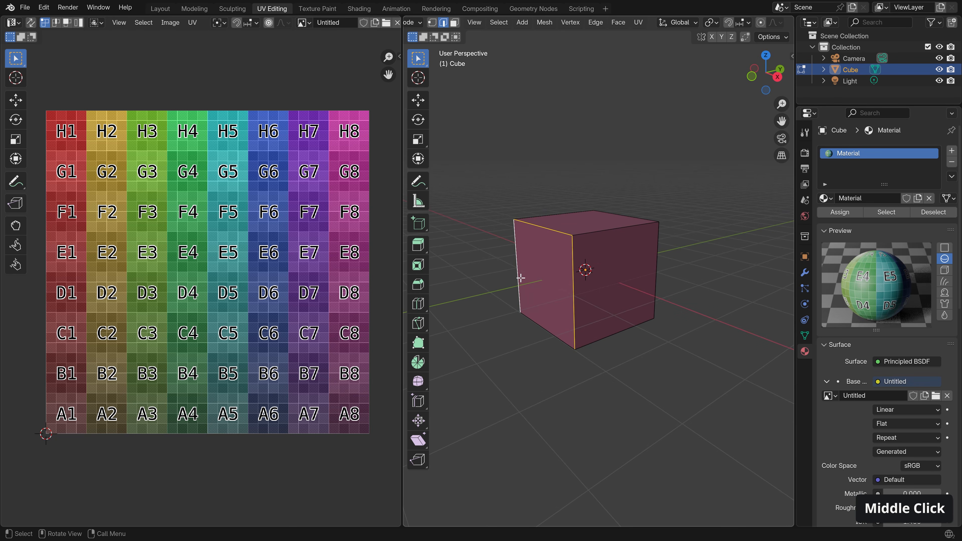
right_click(521, 277)
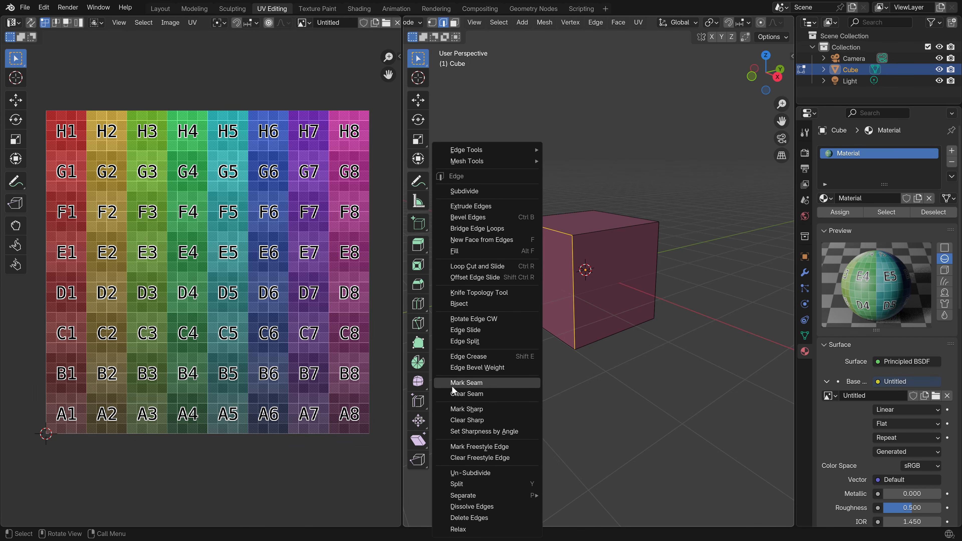
click(471, 386)
middle_drag(493, 379, 606, 245)
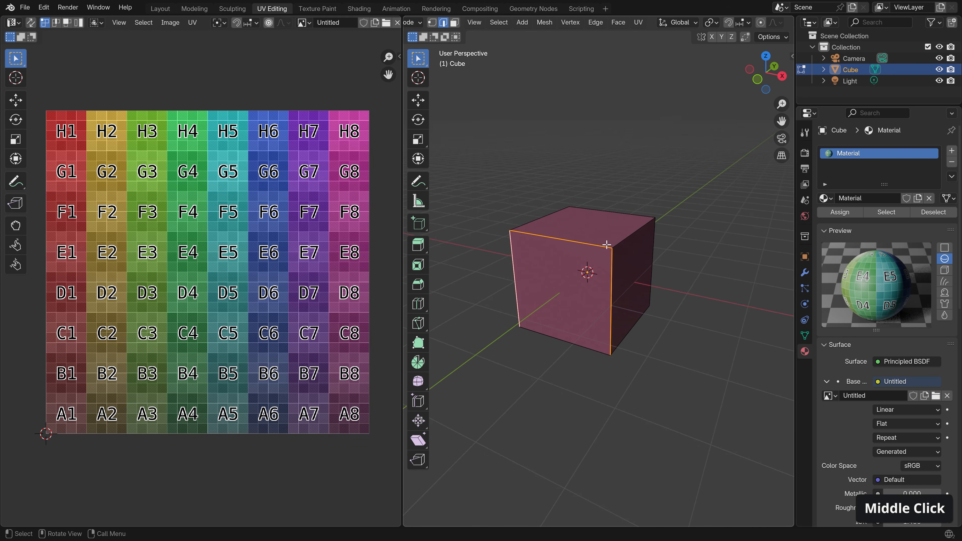
key(a)
key(a)
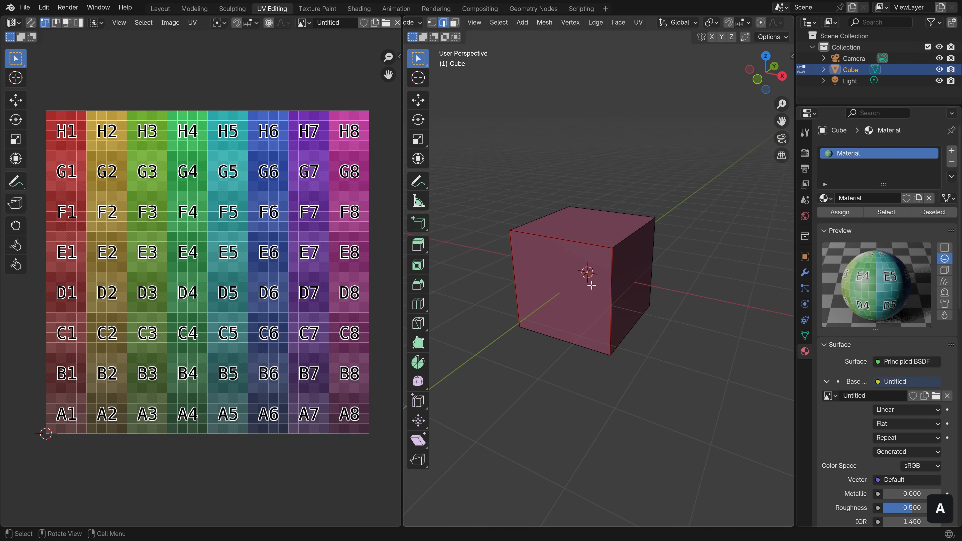
Step: Select the whole cube mesh and unwrap it with the Angle Based method
middle_drag(587, 266, 559, 279)
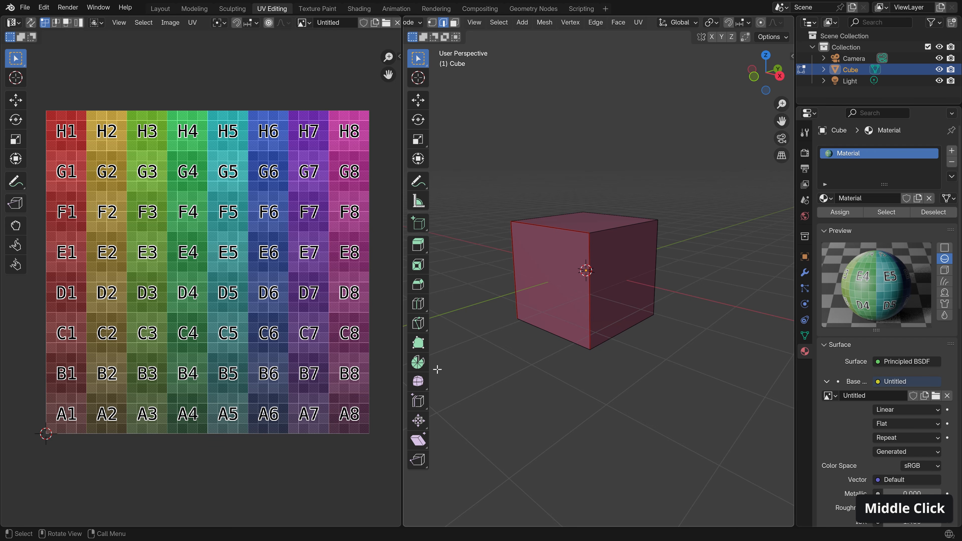
middle_drag(545, 333, 523, 268)
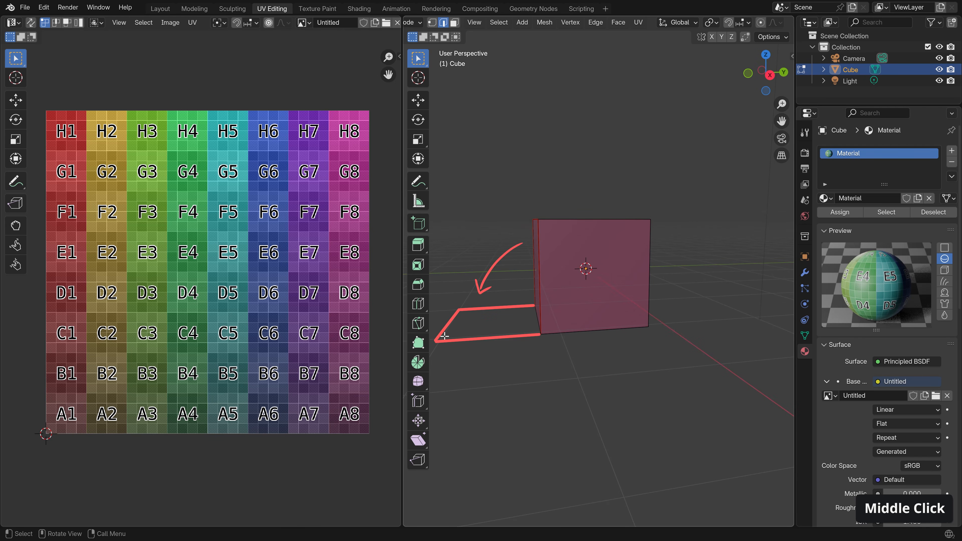
middle_drag(485, 333, 589, 348)
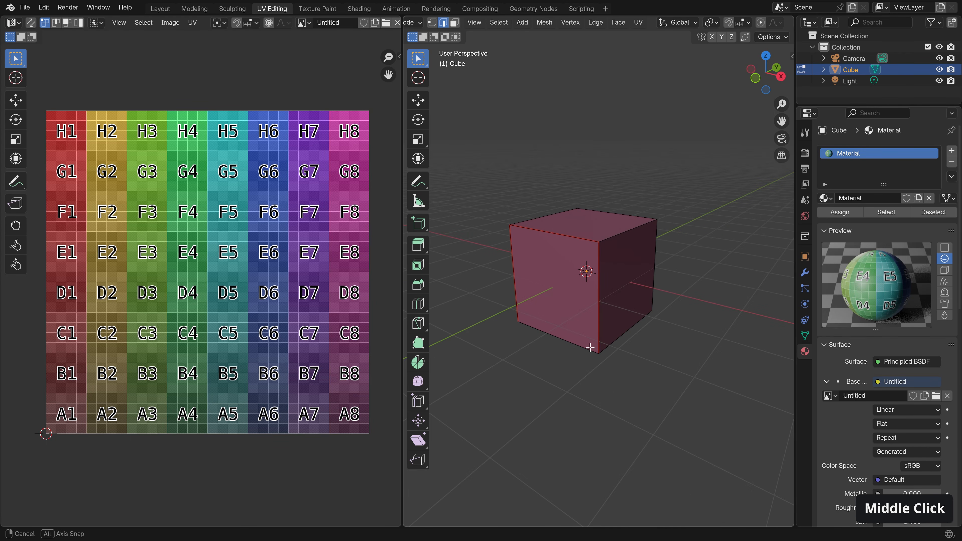
key(a)
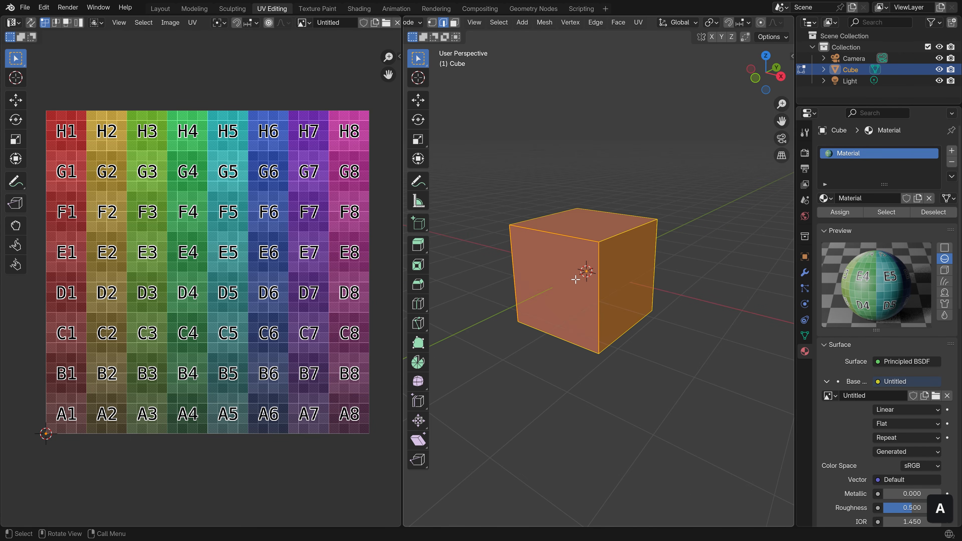
key(u)
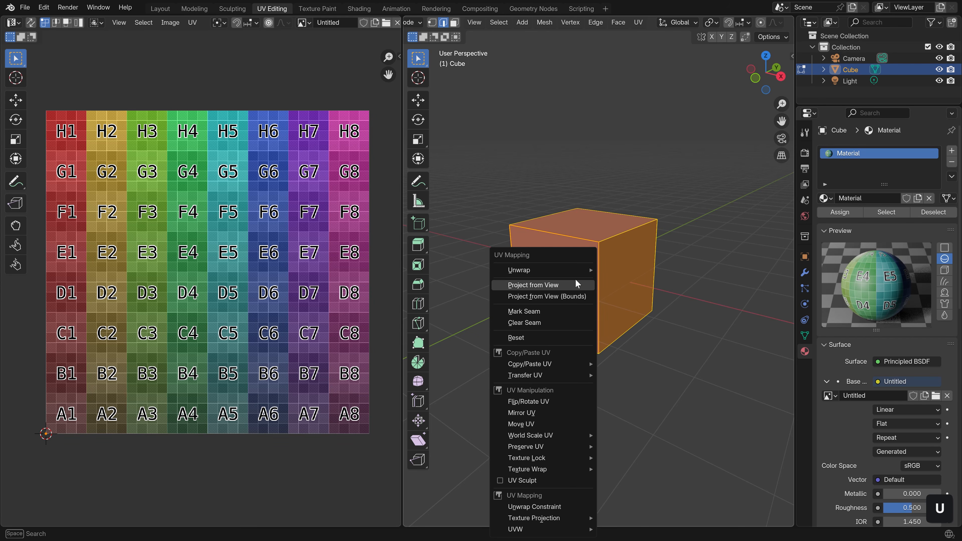
mouse_move(571, 274)
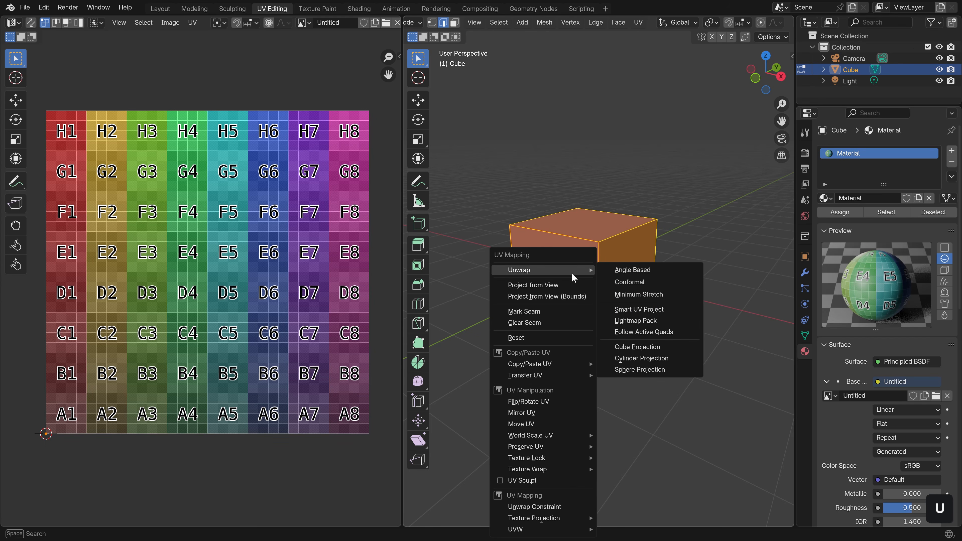
click(644, 272)
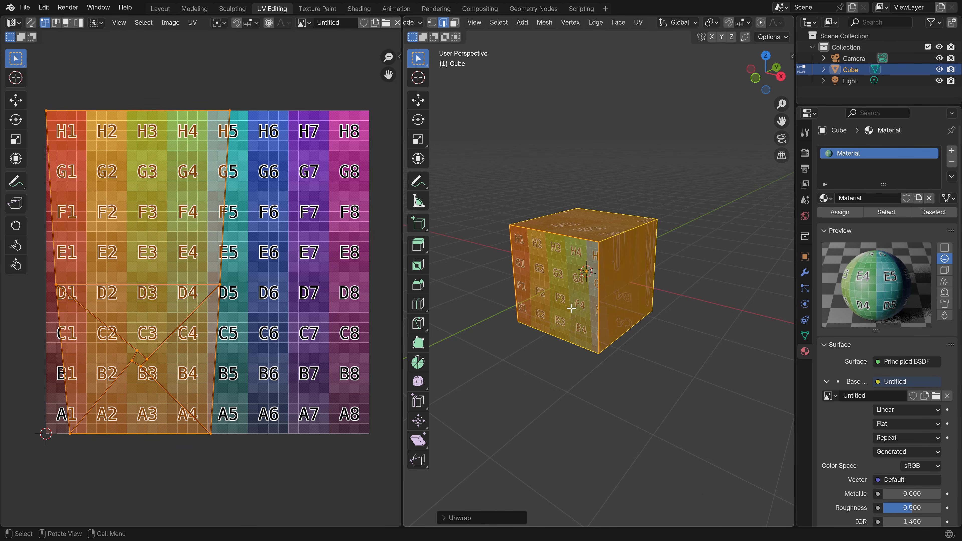
Step: Examine how the unwrapped faces lie in the UV layout and how the texture maps onto the cube's sides, and clear the selection
middle_drag(571, 308, 494, 293)
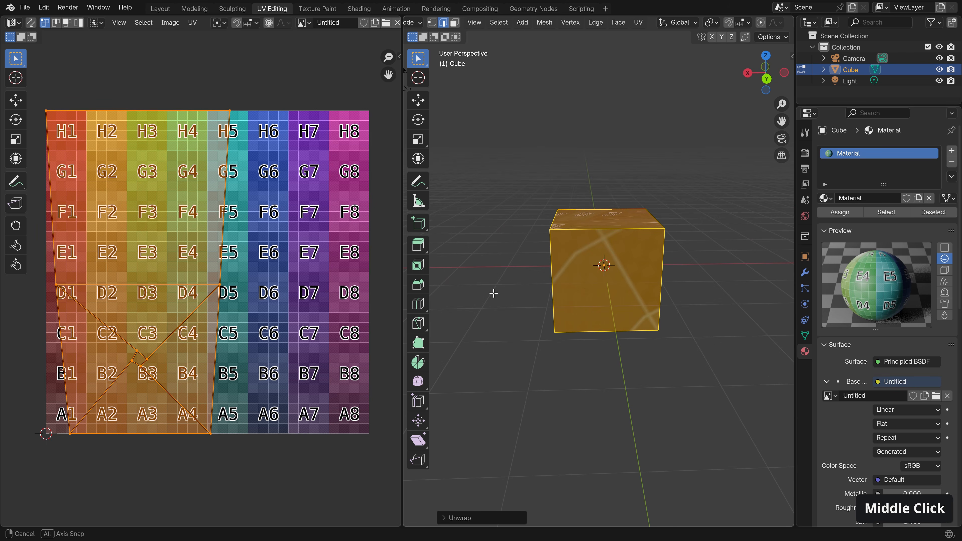
middle_drag(670, 283, 438, 278)
middle_drag(179, 368, 271, 314)
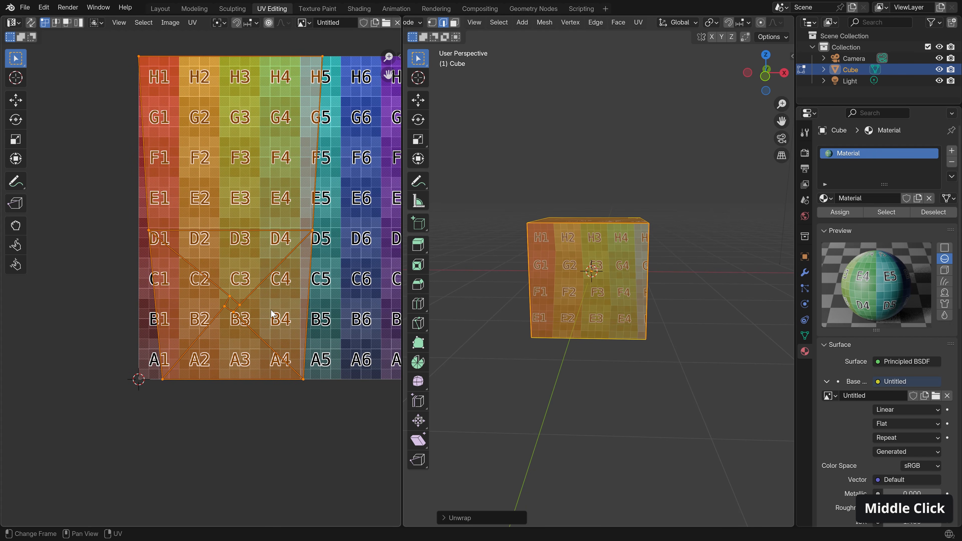
scroll(241, 322, up, 1)
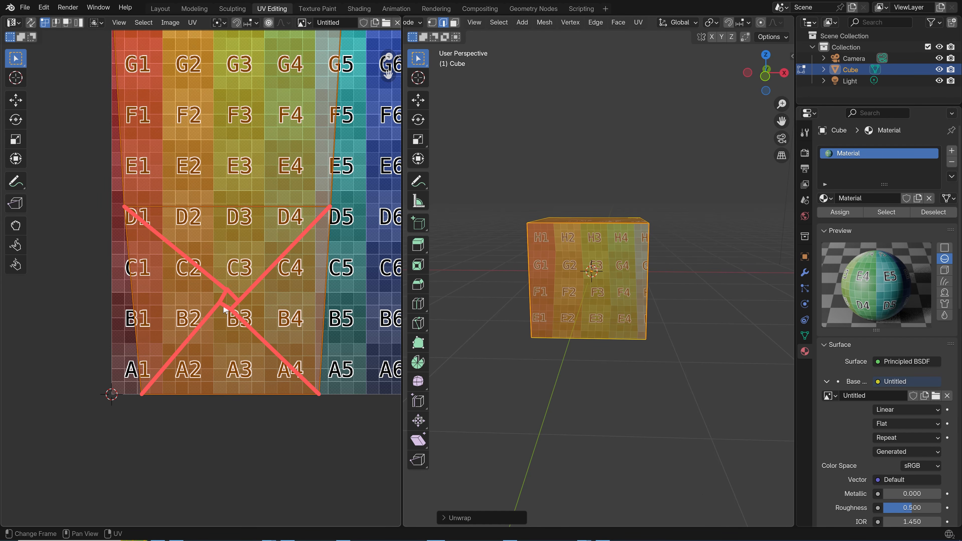
middle_drag(492, 311, 572, 305)
key(a)
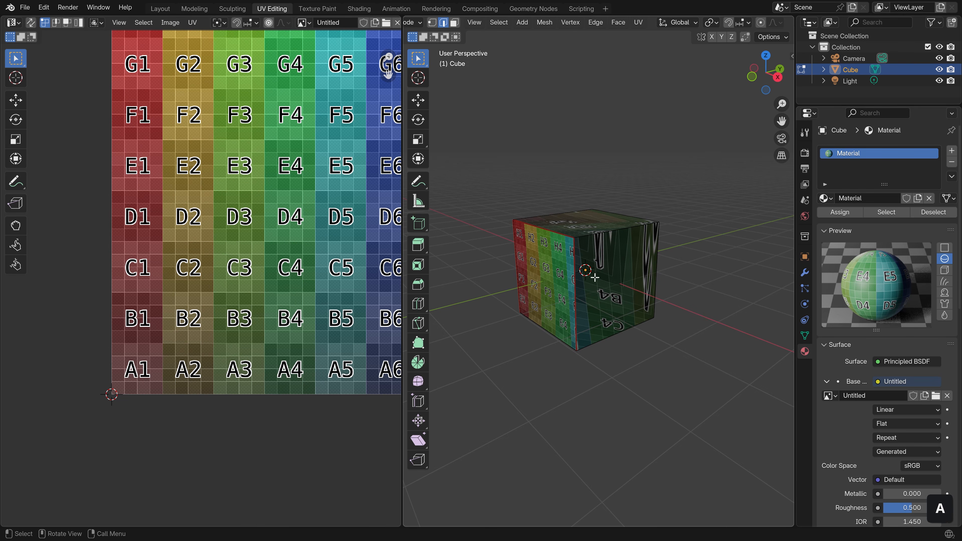
Step: Mark the cube's two remaining vertical edges and two opposite lower edges as seams, and clear the selection
mouse_move(605, 302)
middle_down()
mouse_move(620, 322)
mouse_move(543, 322)
mouse_move(492, 341)
mouse_move(581, 301)
mouse_move(654, 294)
mouse_move(640, 283)
mouse_move(453, 301)
mouse_move(616, 333)
mouse_move(603, 289)
middle_up()
shift+click(617, 313)
shift+click(542, 320)
shift+click(605, 300)
shift+click(663, 295)
right_click(592, 327)
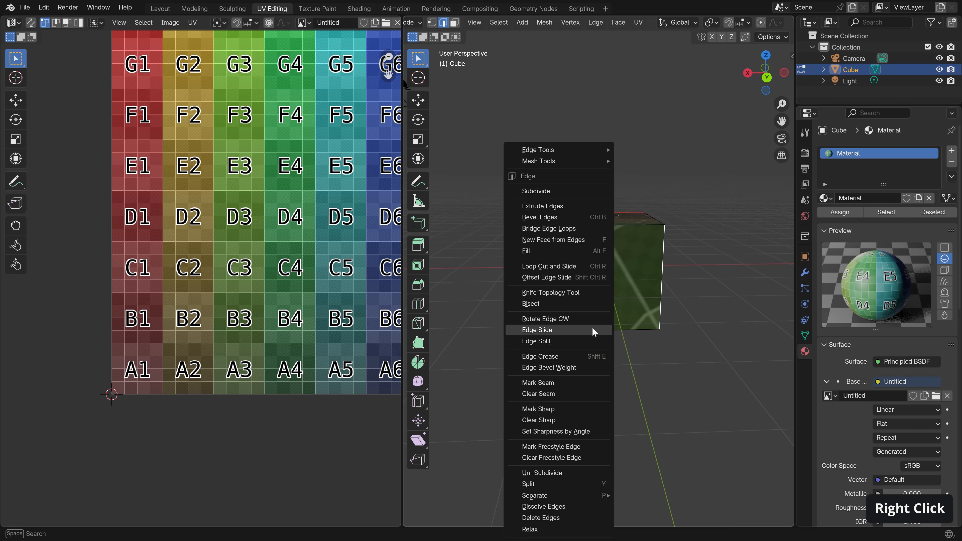
click(577, 383)
key(a)
key(a)
Step: Check the marked seams around the cube, select the whole mesh and unwrap it with the Angle Based method
middle_drag(593, 345, 569, 302)
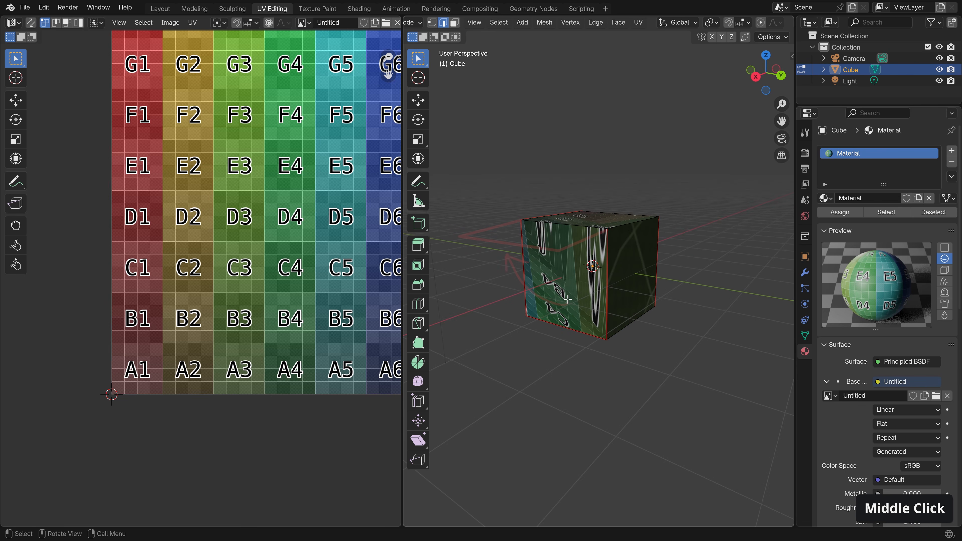
middle_drag(453, 269, 628, 240)
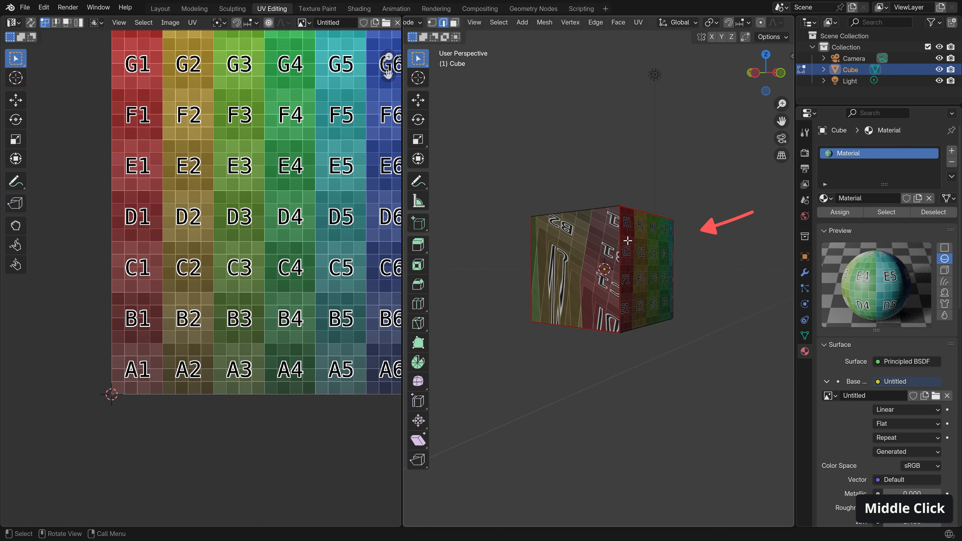
mouse_move(724, 366)
middle_down()
mouse_move(677, 333)
mouse_move(542, 318)
middle_up()
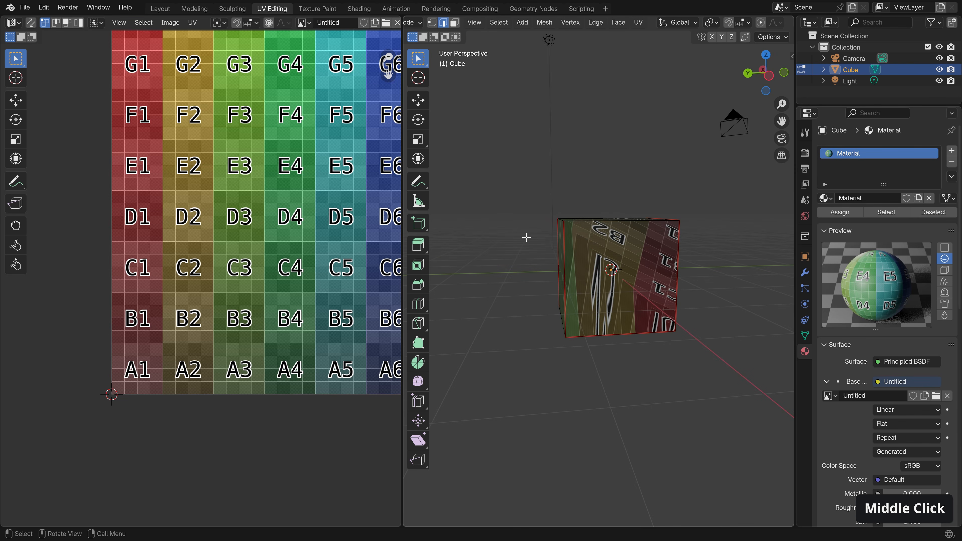
mouse_move(554, 255)
middle_down()
mouse_move(407, 280)
mouse_move(557, 267)
middle_up()
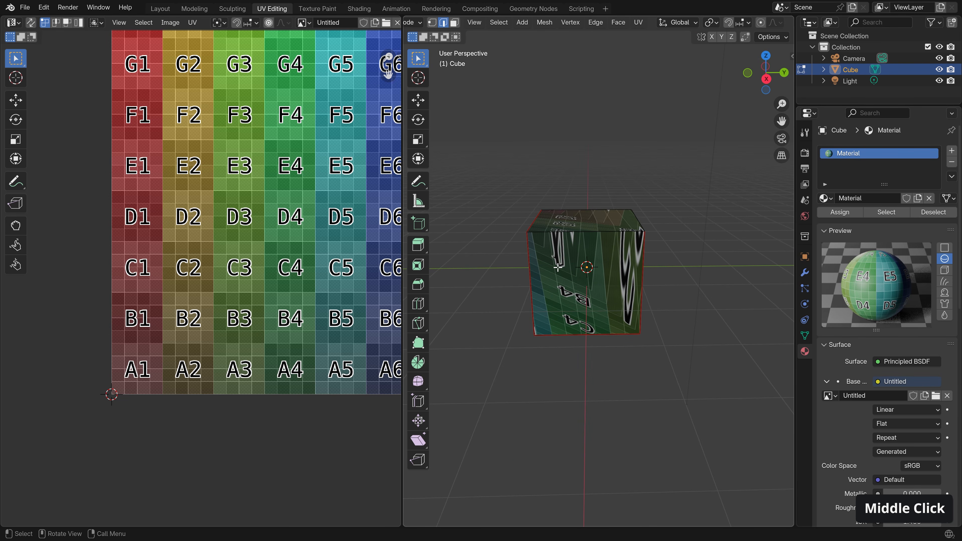
key(a)
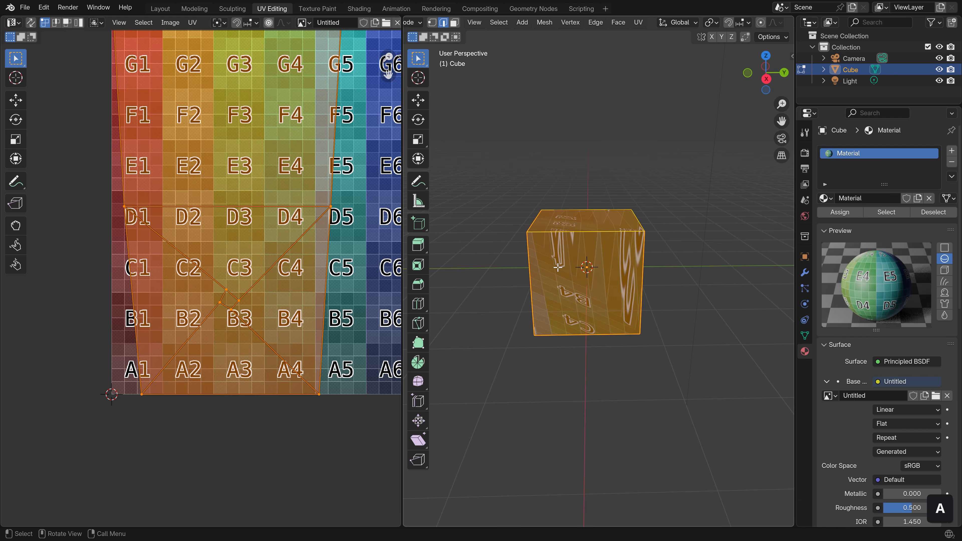
key(u)
mouse_move(558, 268)
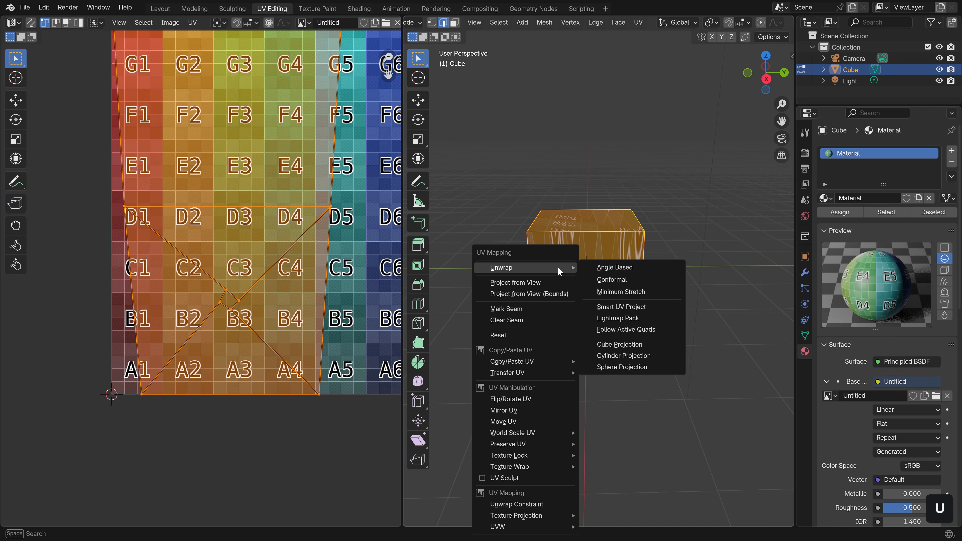
click(604, 267)
Step: Examine the unwrapped layout, switch to Object Mode and compare the cube's textured faces with the matching UV grid tiles
scroll(330, 328, down, 1)
middle_drag(270, 310, 271, 336)
scroll(271, 335, down, 1)
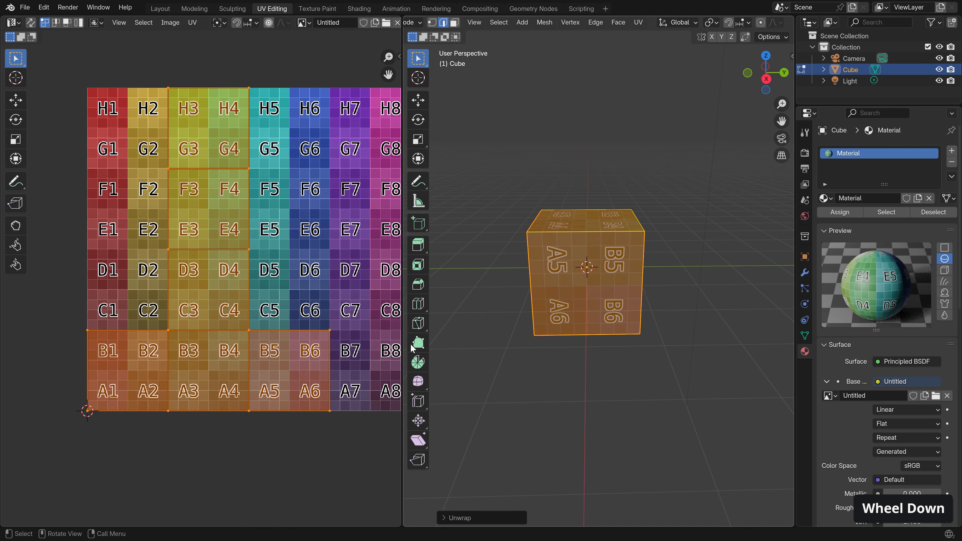
middle_drag(629, 305, 711, 300)
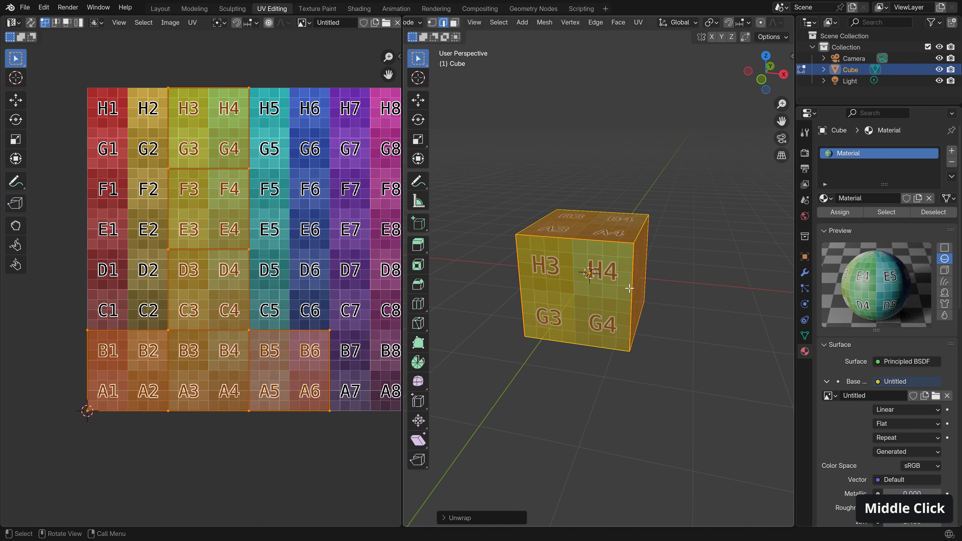
middle_drag(531, 348, 701, 317)
key(Tab)
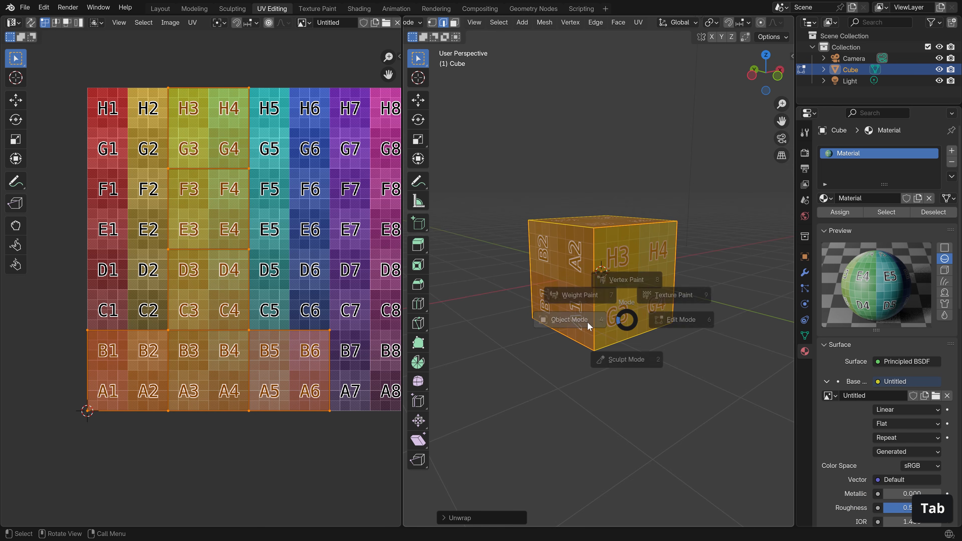
middle_drag(568, 323, 578, 250)
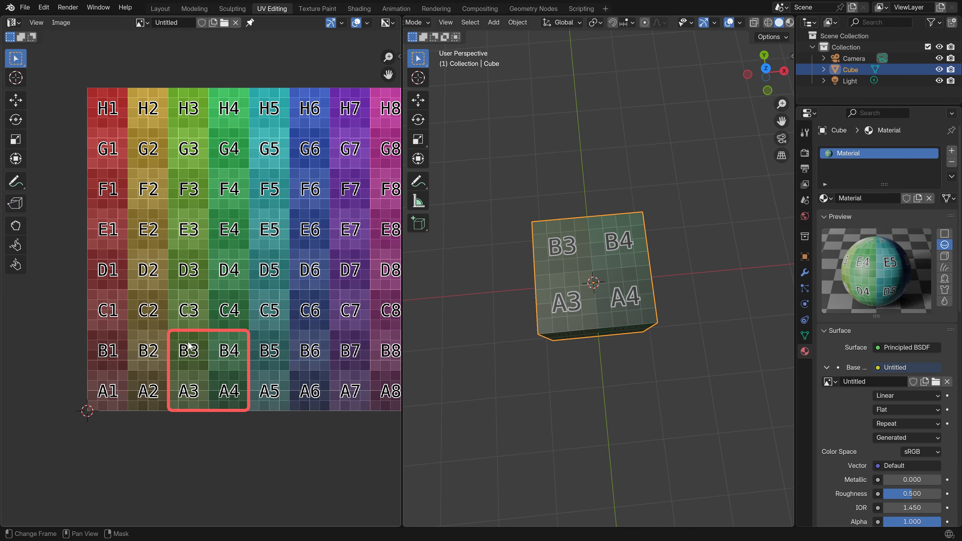
middle_drag(552, 282, 590, 226)
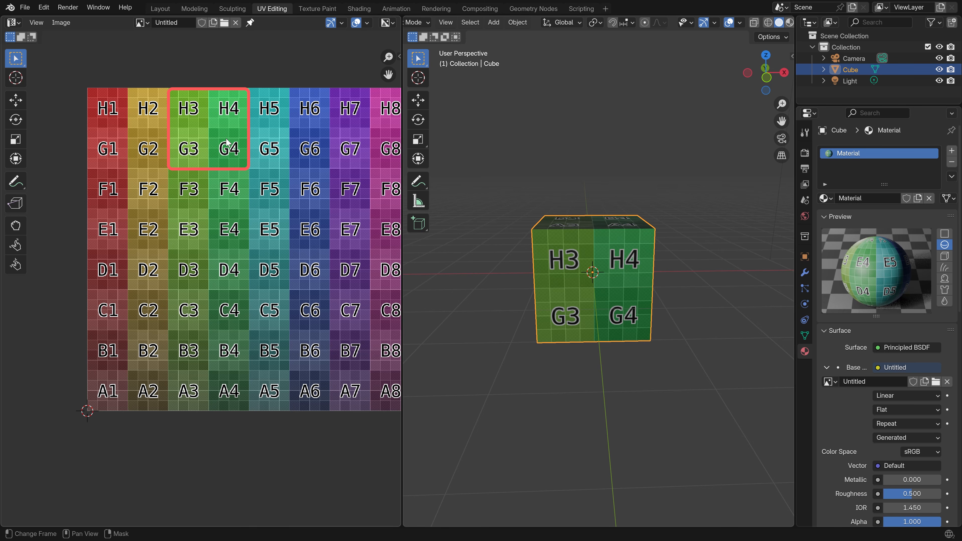
middle_drag(542, 215, 532, 295)
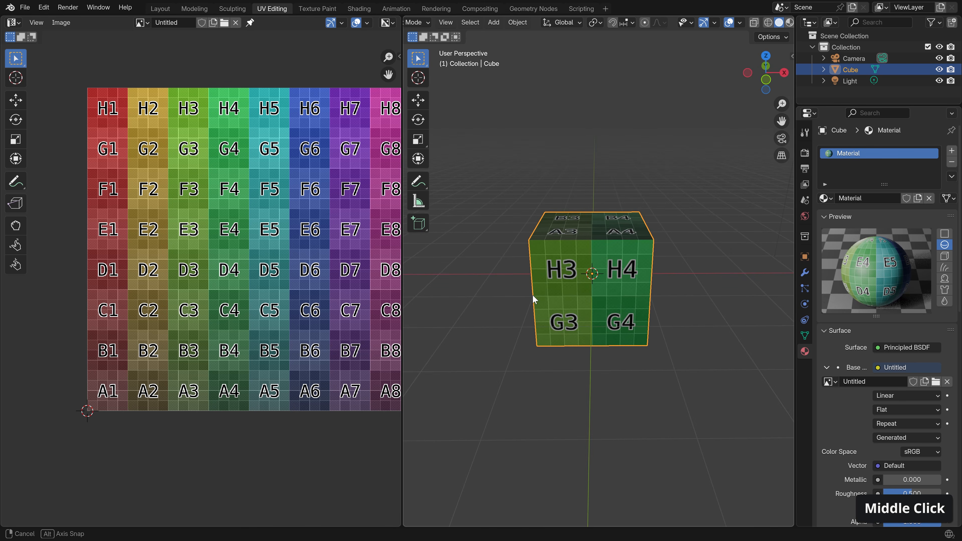
Step: Return the cube to Edit Mode with nothing selected, and enable Live Unwrap
key(Tab)
key(a)
key(a)
middle_drag(665, 303, 585, 247)
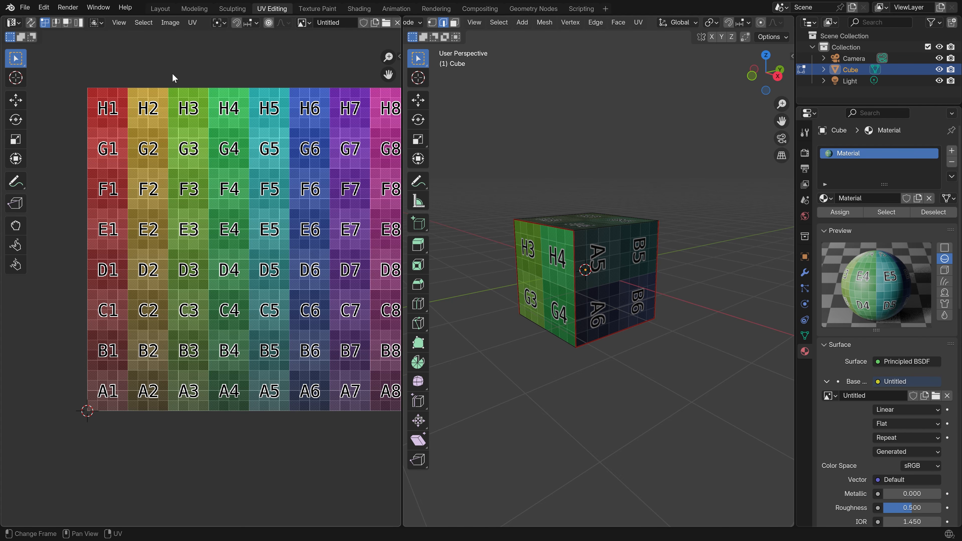
click(784, 37)
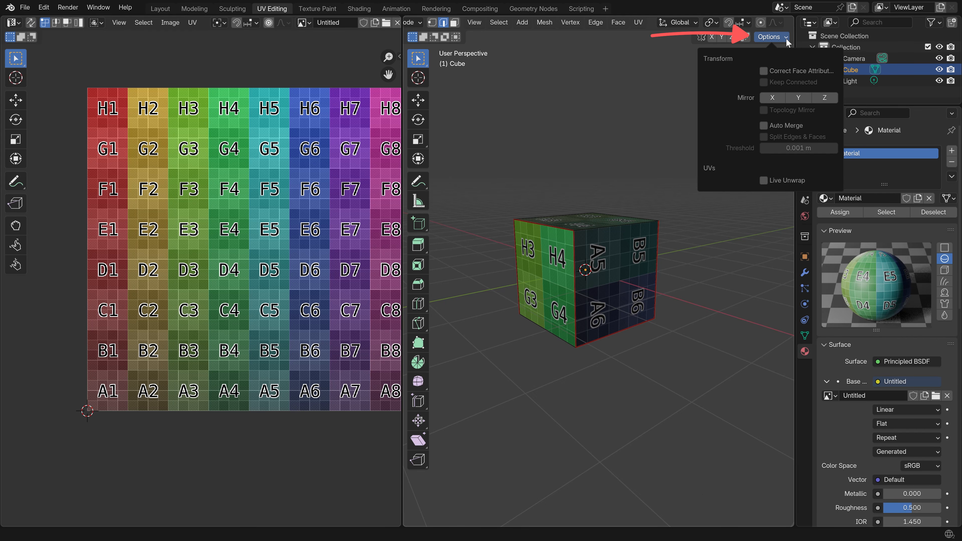
click(763, 181)
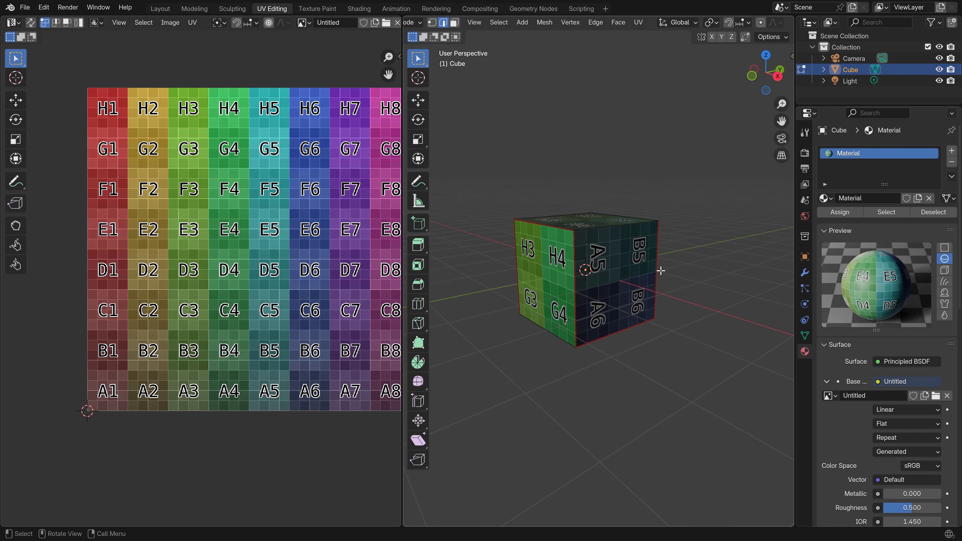
Step: Clear the seams from both vertical edges of the side face opposite the first seamed one, and clear the selection
middle_drag(635, 244, 602, 272)
shift+click(603, 272)
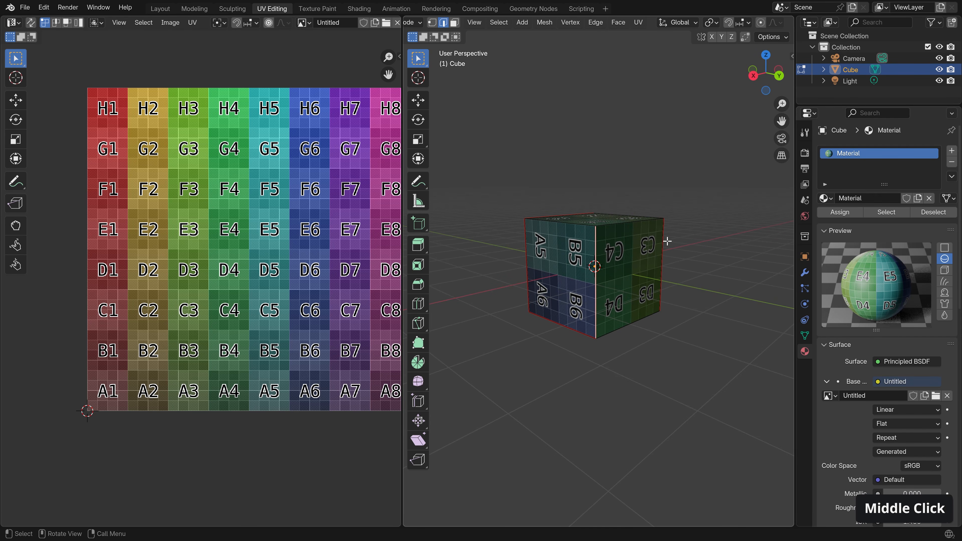
right_click(625, 267)
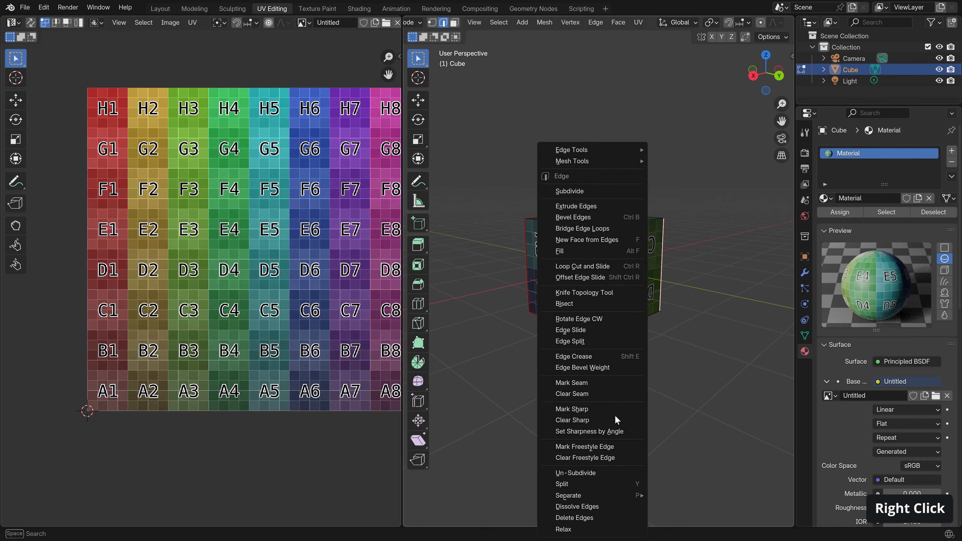
click(611, 395)
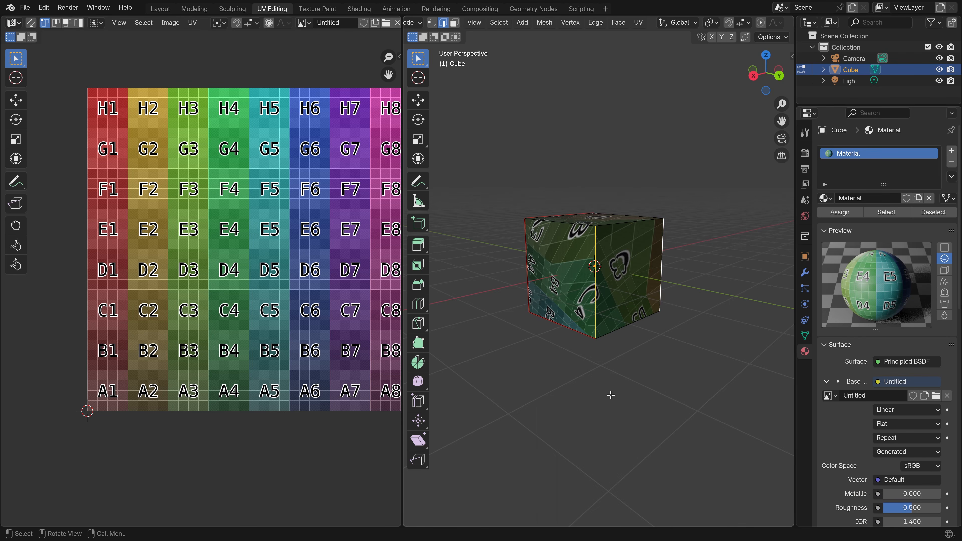
key(a)
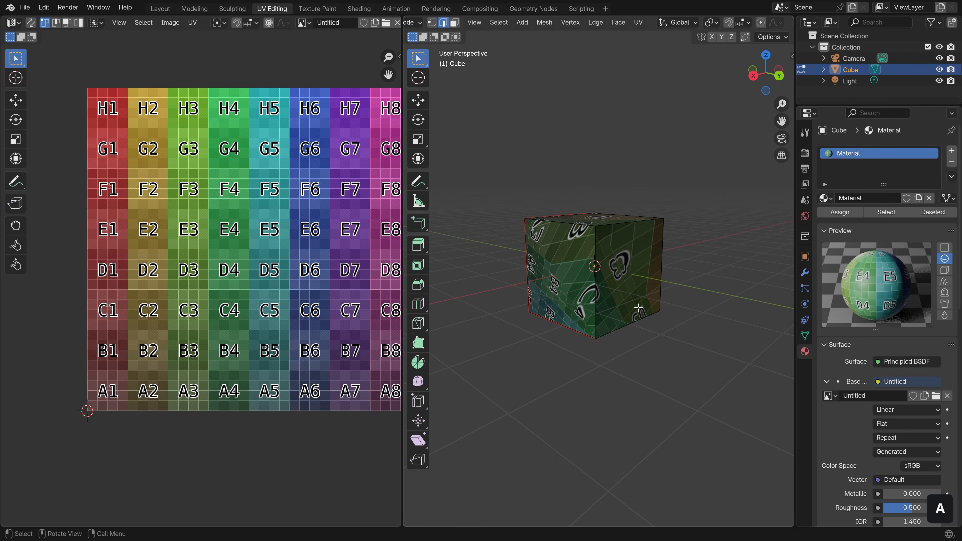
Step: Select several more upper, lower and vertical edges of the cube, mark them as seams, and clear the selection
middle_drag(591, 333, 640, 307)
key(alt+a)
shift+click(639, 308)
right_click(643, 311)
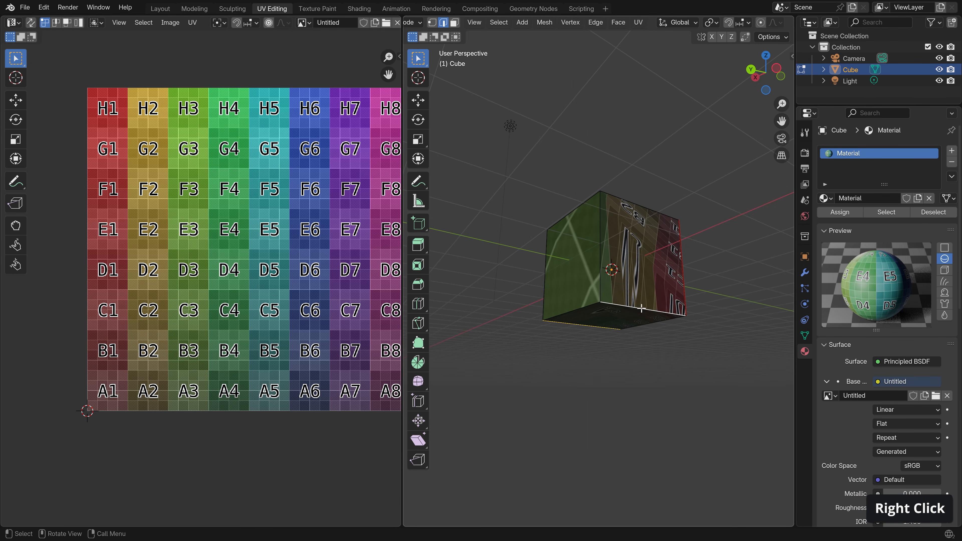
key(a)
key(a)
middle_drag(707, 294, 644, 295)
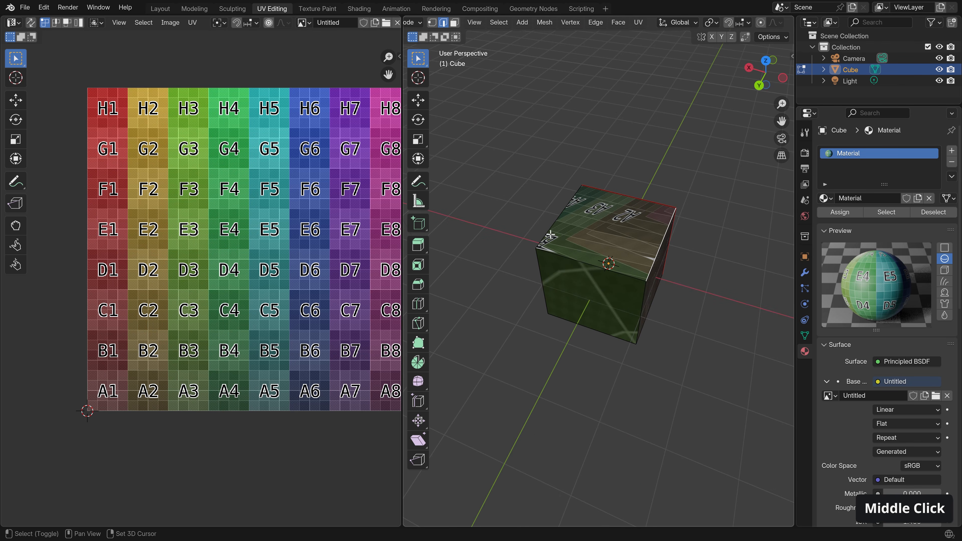
shift+click(544, 280)
right_click(642, 320)
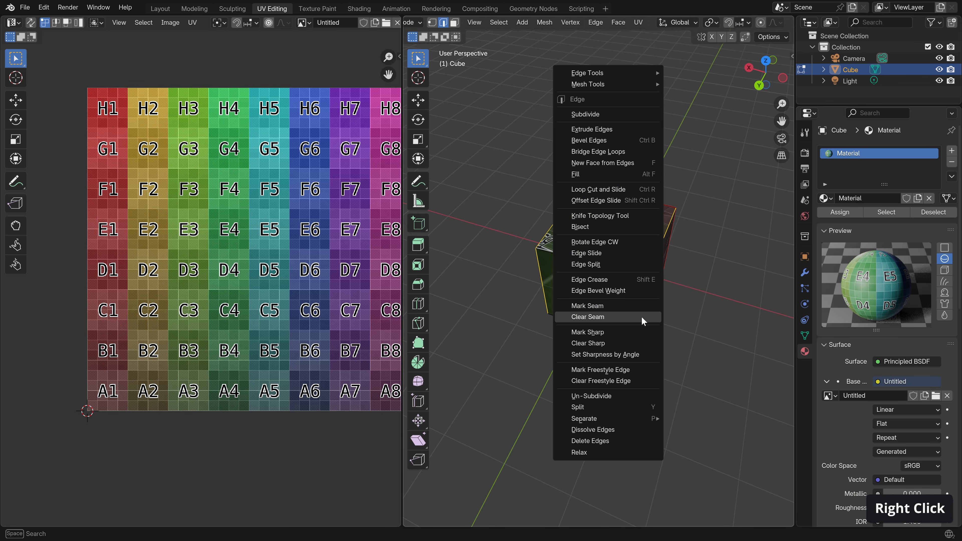
click(643, 320)
key(a)
key(a)
middle_drag(644, 318, 782, 279)
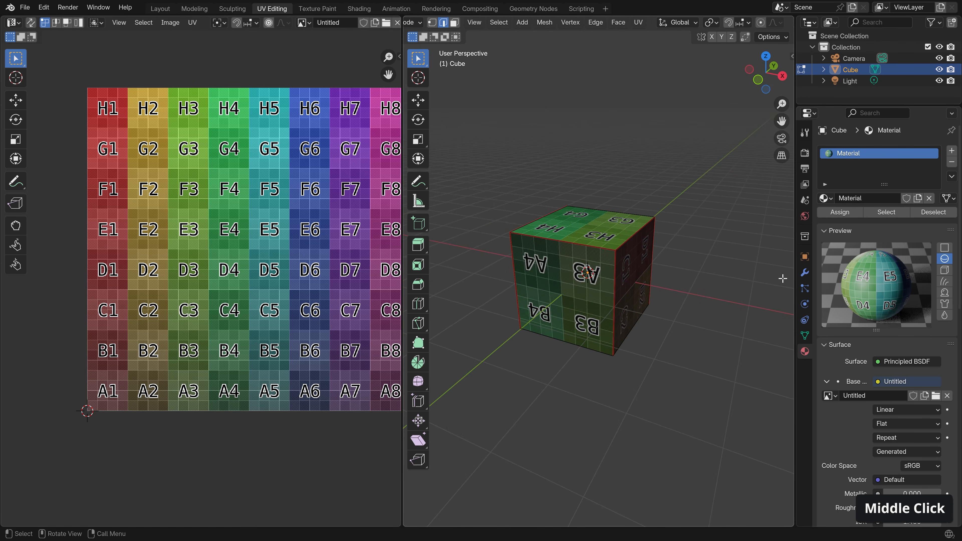
key(a)
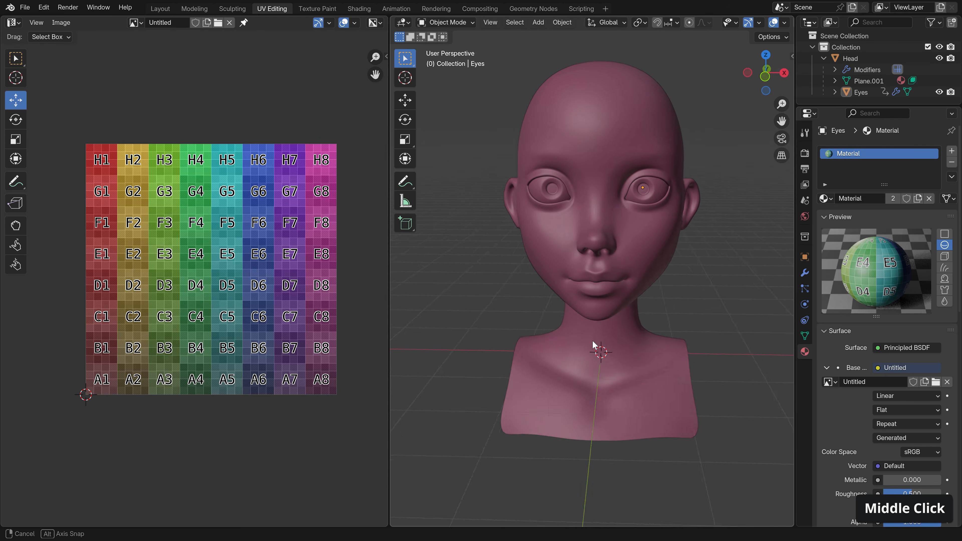
middle_drag(592, 344, 561, 341)
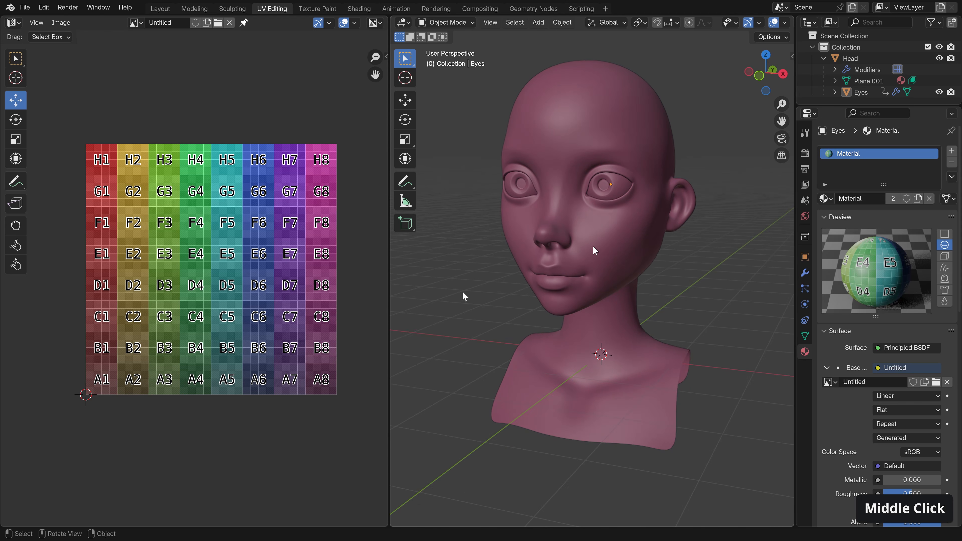
key(Escape)
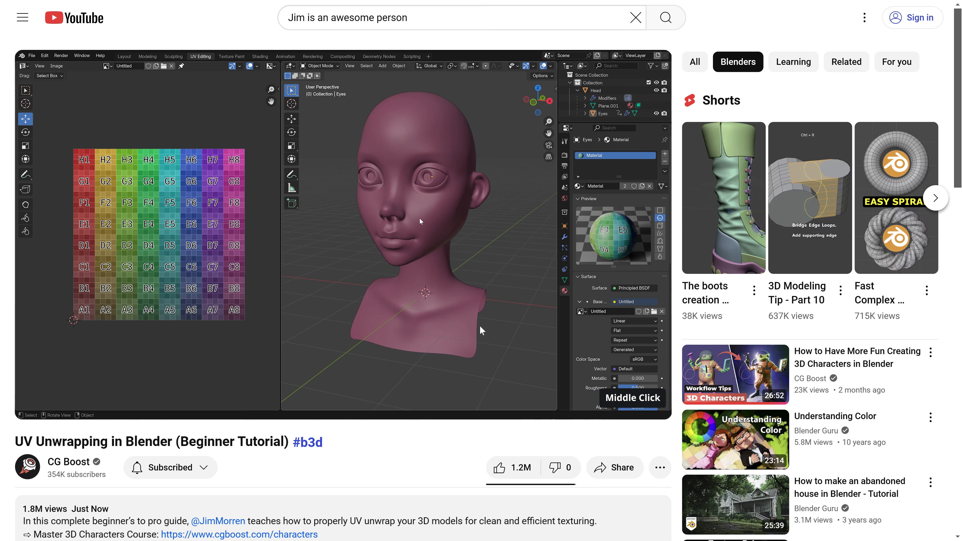
double_click(480, 271)
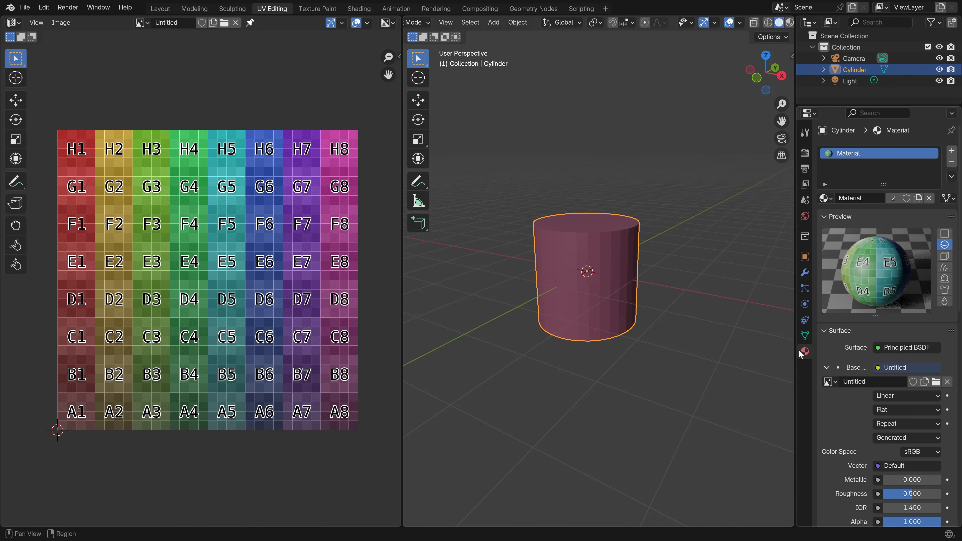
Step: Show the cylinder's UV maps in its object data properties, and enter Edit Mode with edge selection
click(804, 336)
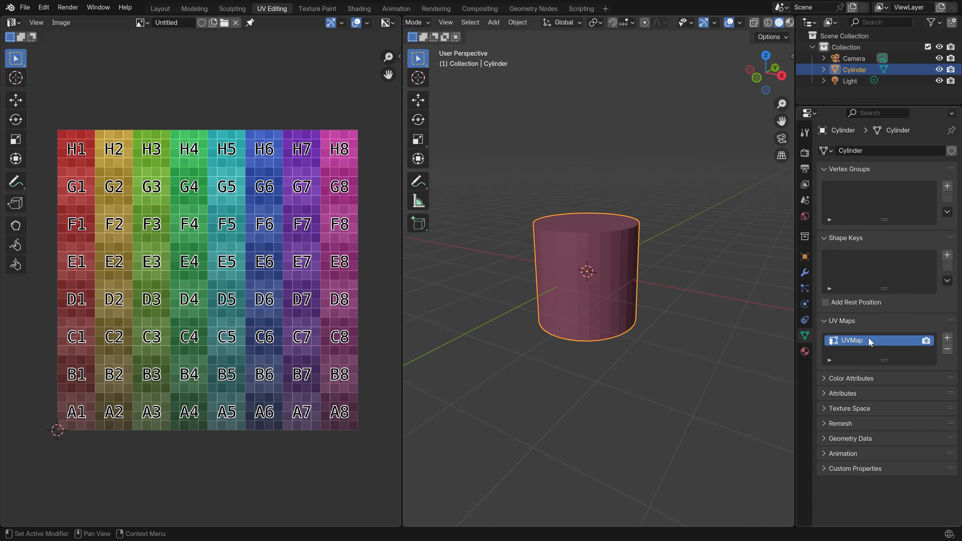
key(Tab)
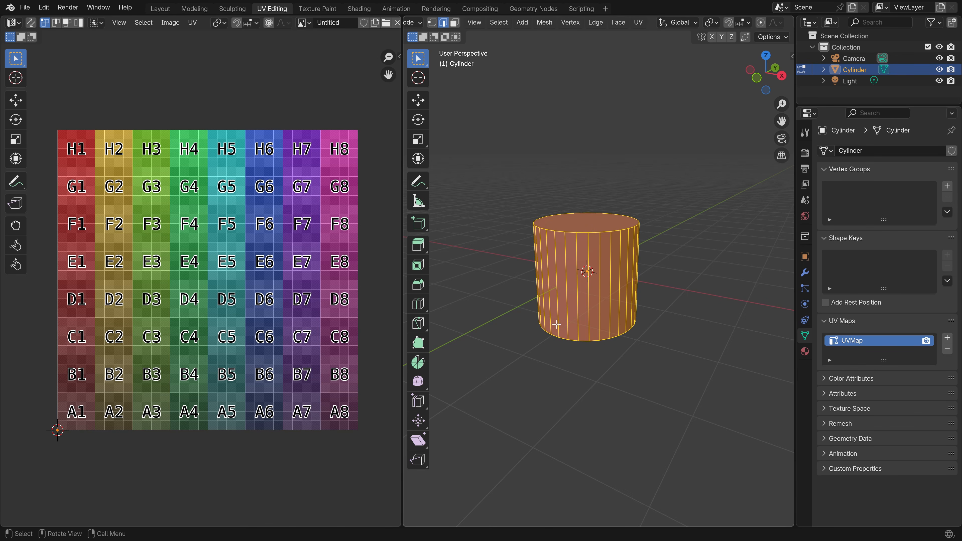
mouse_move(610, 260)
shift+middle_down()
mouse_move(606, 322)
mouse_move(608, 170)
mouse_move(613, 216)
mouse_move(602, 260)
shift+middle_up()
key(2)
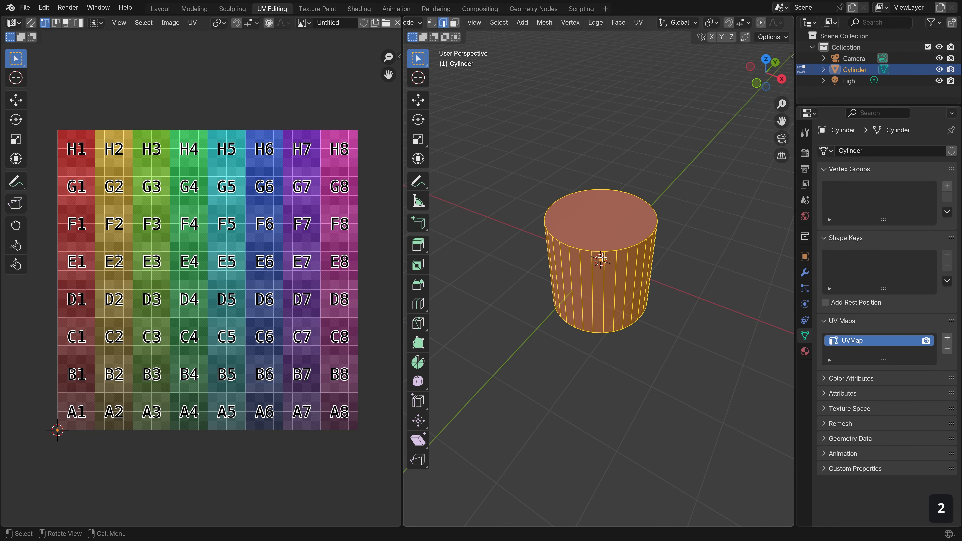
Step: Select the edge loops around the cylinder's top and bottom caps, and enable Live Unwrap
alt+click(597, 251)
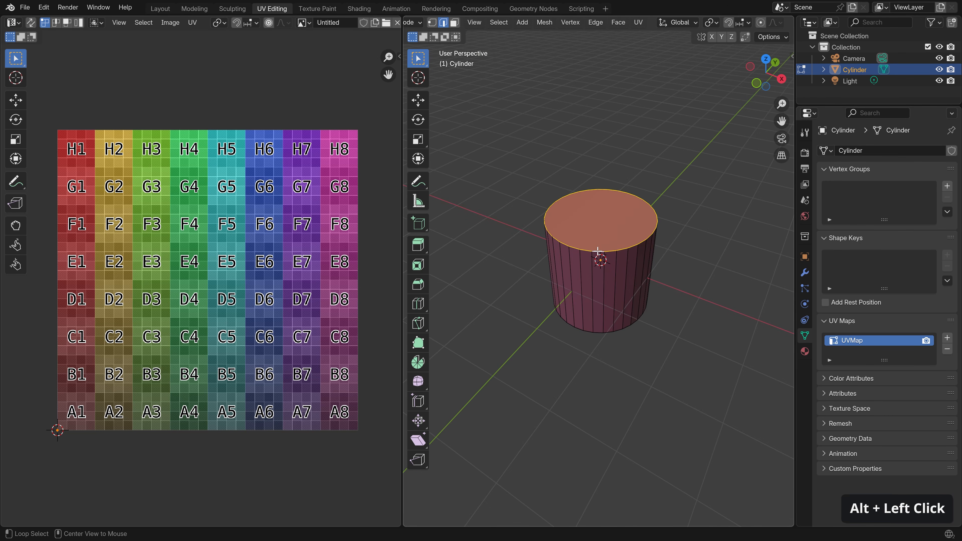
middle_drag(625, 328, 614, 295)
alt+shift+click(599, 304)
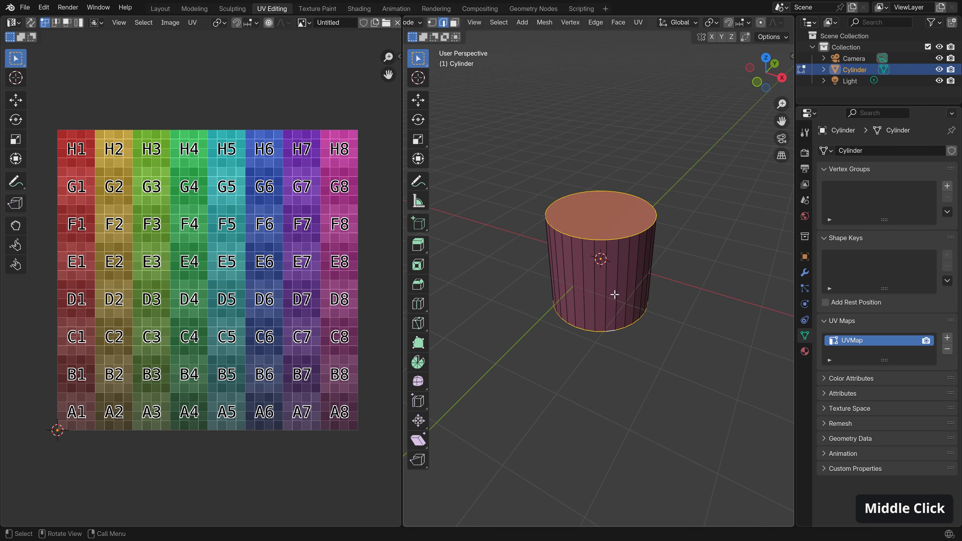
click(783, 37)
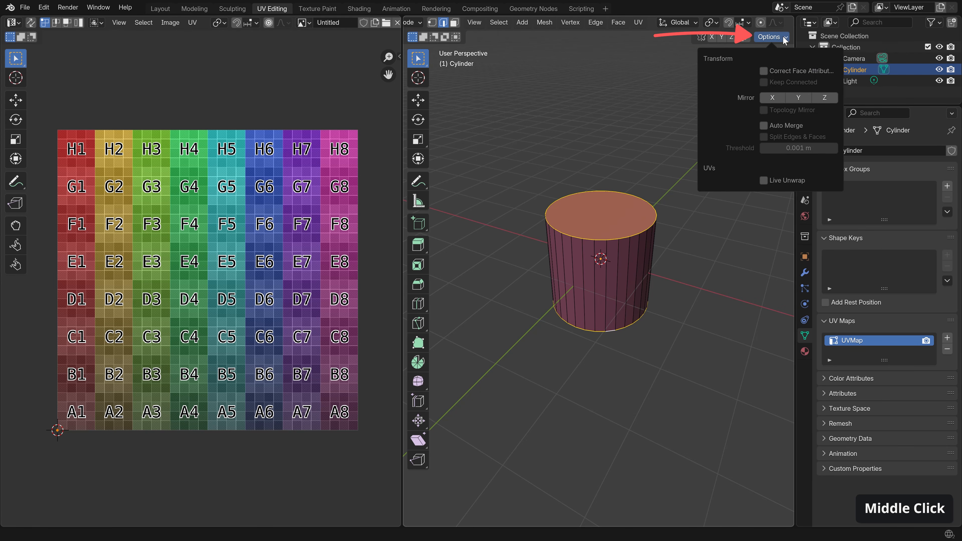
click(763, 180)
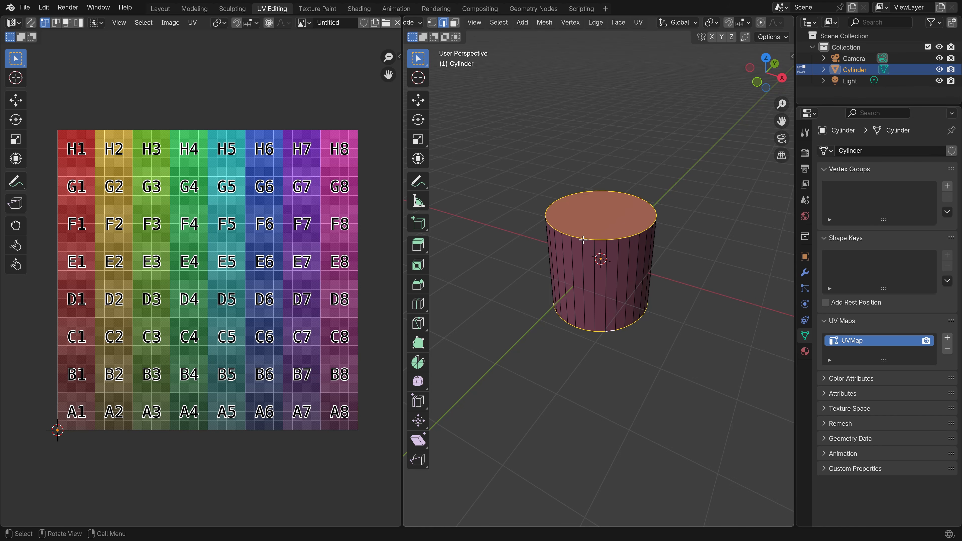
Step: Mark the selected edge loops around the cylinder's top and bottom caps as seams
right_click(583, 239)
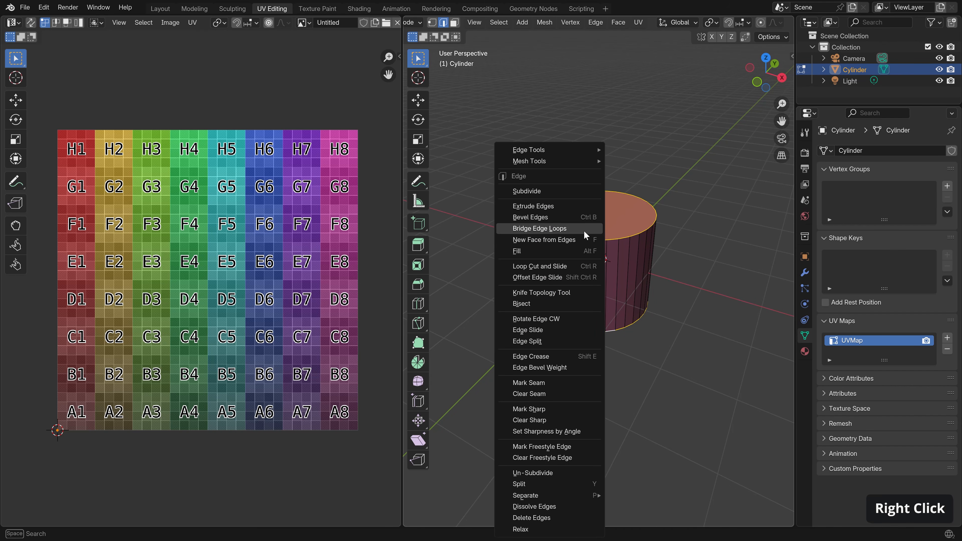
click(557, 384)
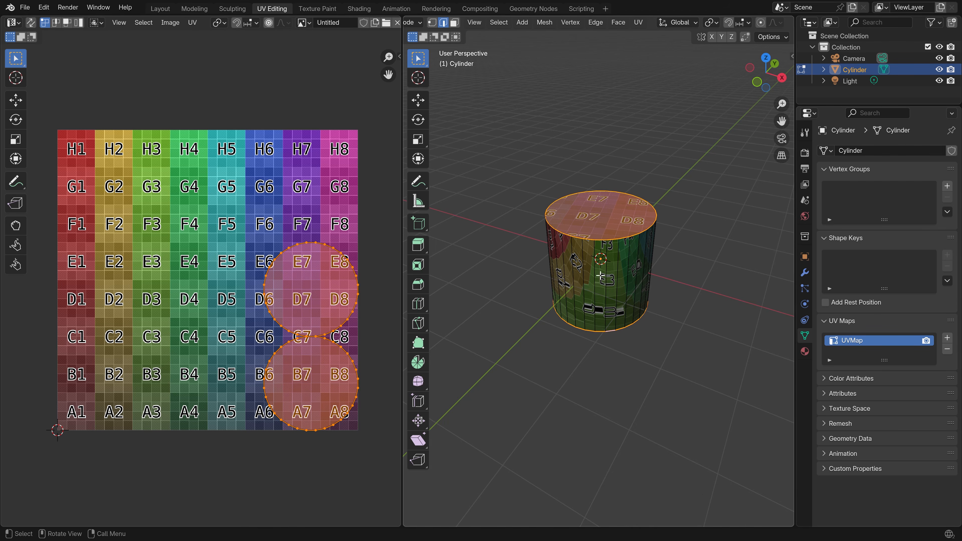
mouse_move(604, 263)
middle_down()
mouse_move(608, 292)
mouse_move(615, 257)
mouse_move(638, 256)
mouse_move(530, 262)
mouse_move(749, 262)
mouse_move(515, 257)
mouse_move(600, 270)
middle_up()
scroll(616, 257, up, 2)
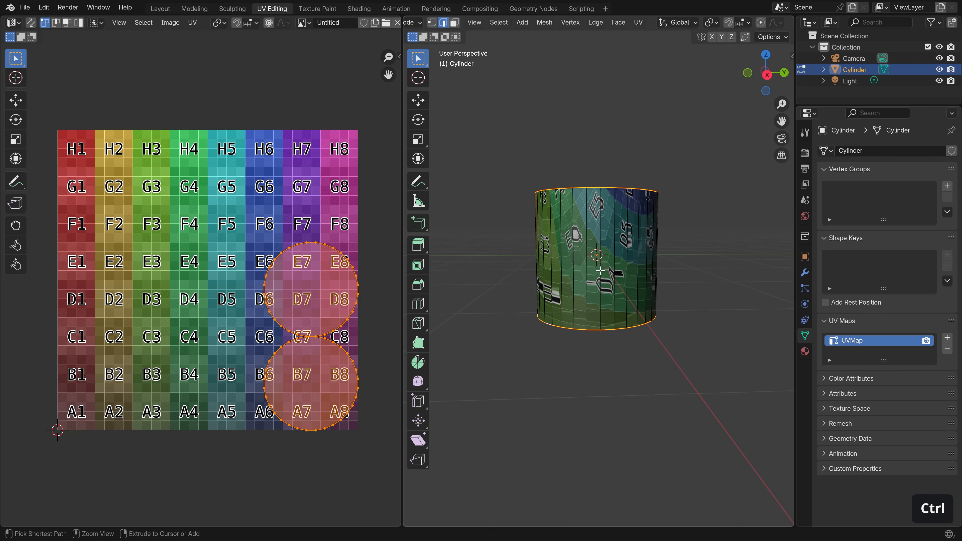
Step: Select the ring of faces around the cylinder's side in face selection mode and examine its UV layout
key(ctrl+i)
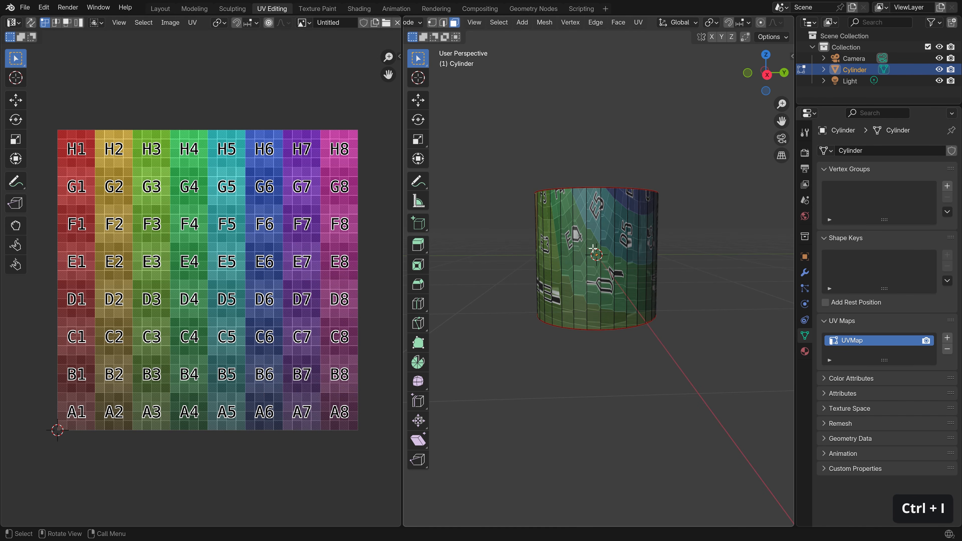
alt+click(574, 236)
middle_drag(644, 262, 754, 259)
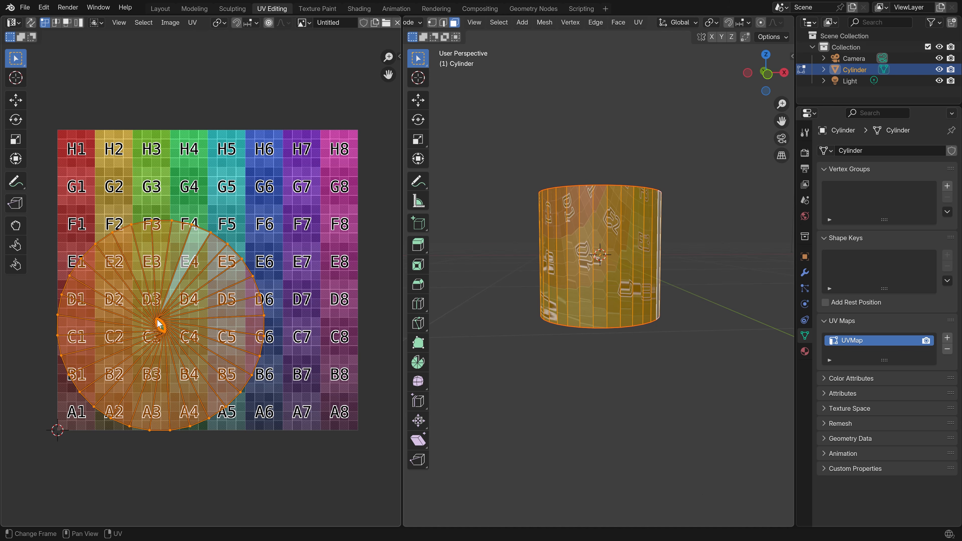
middle_drag(602, 265, 610, 303)
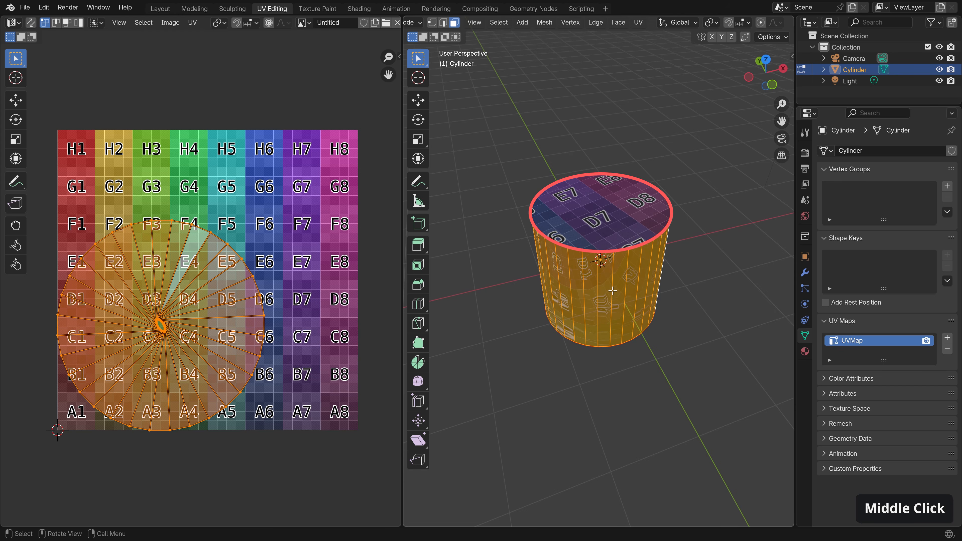
middle_drag(613, 291, 611, 258)
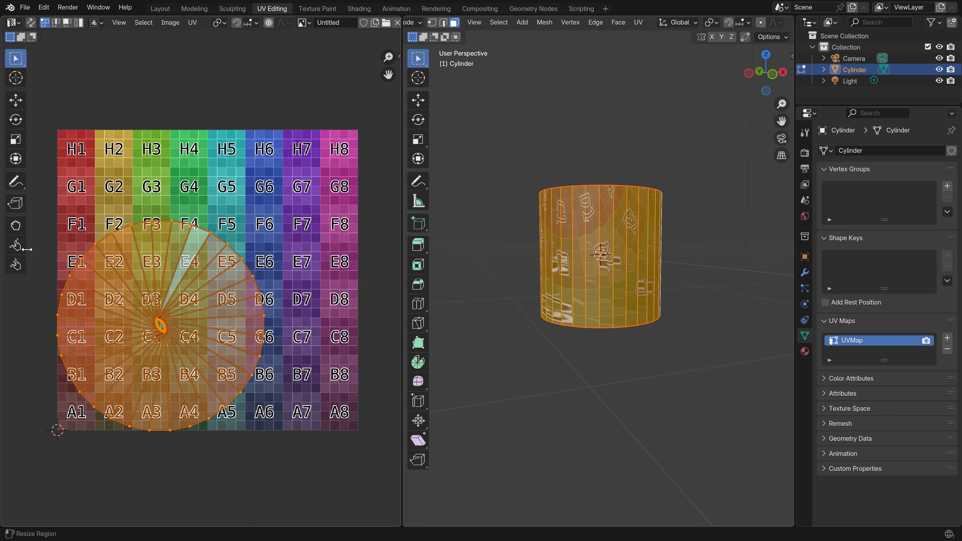
Step: Select one vertical edge on the cylinder's side and mark it as a seam
middle_drag(635, 227, 582, 238)
key(2)
click(581, 238)
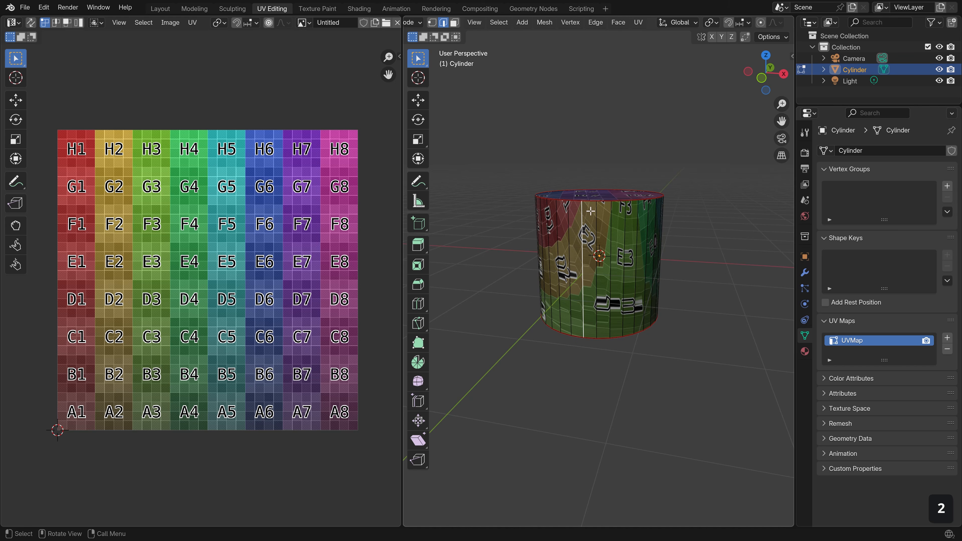
right_click(591, 253)
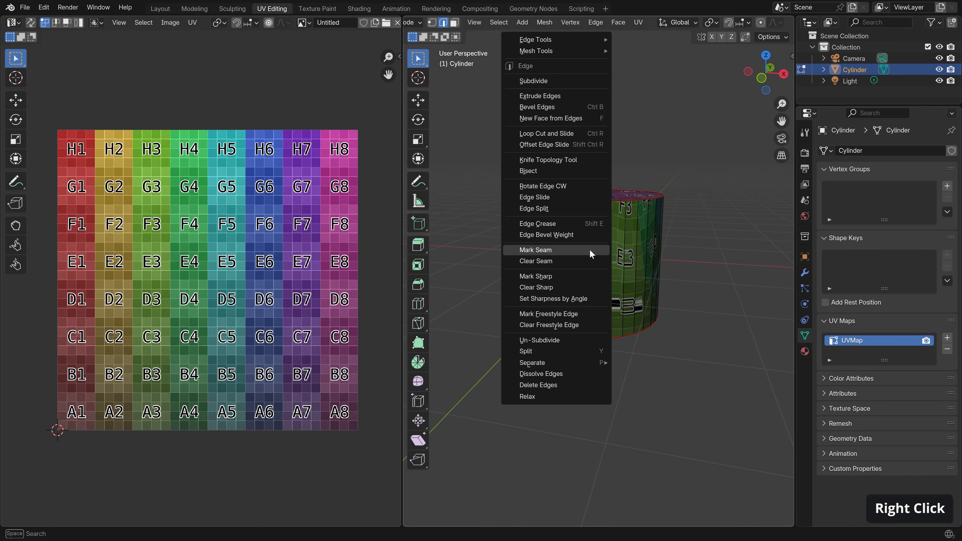
click(590, 250)
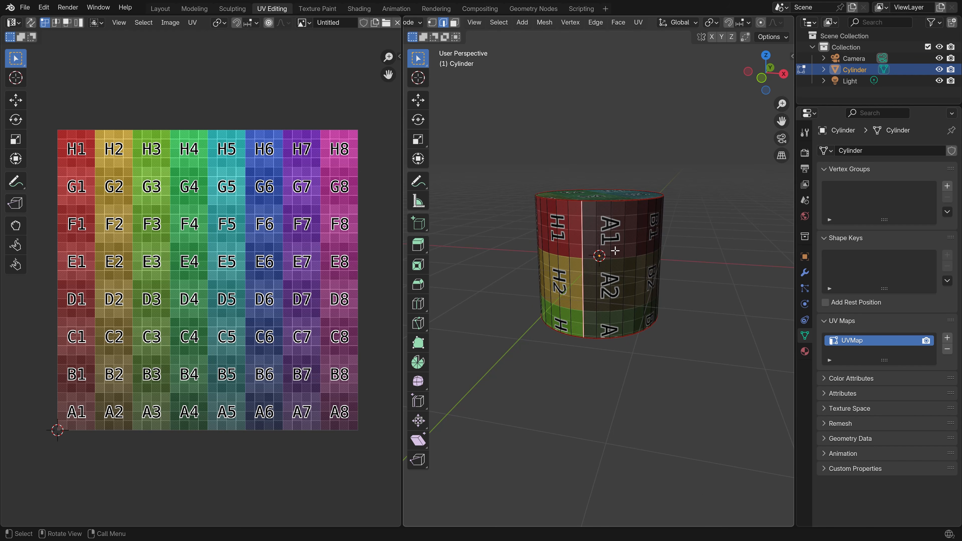
Step: Reselect the ring of side faces to examine the cylinder's updated UV layout, and leave Edit Mode
key(3)
alt+click(603, 253)
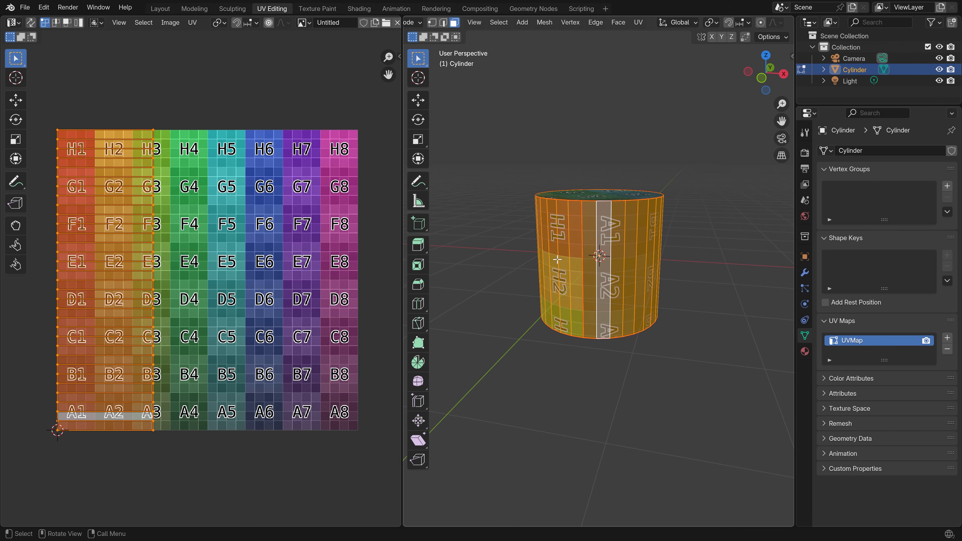
middle_drag(736, 288, 529, 294)
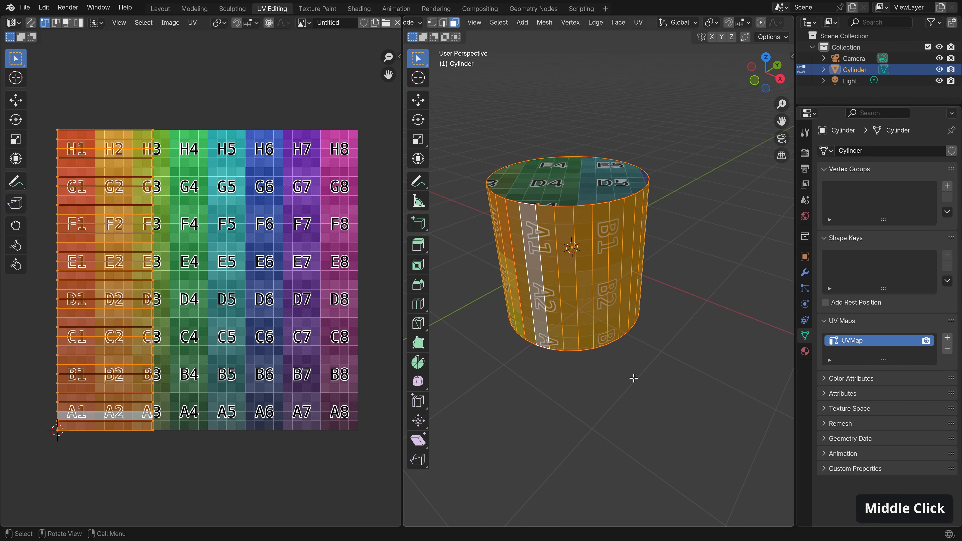
middle_drag(629, 212, 640, 230)
key(a)
key(a)
key(Tab)
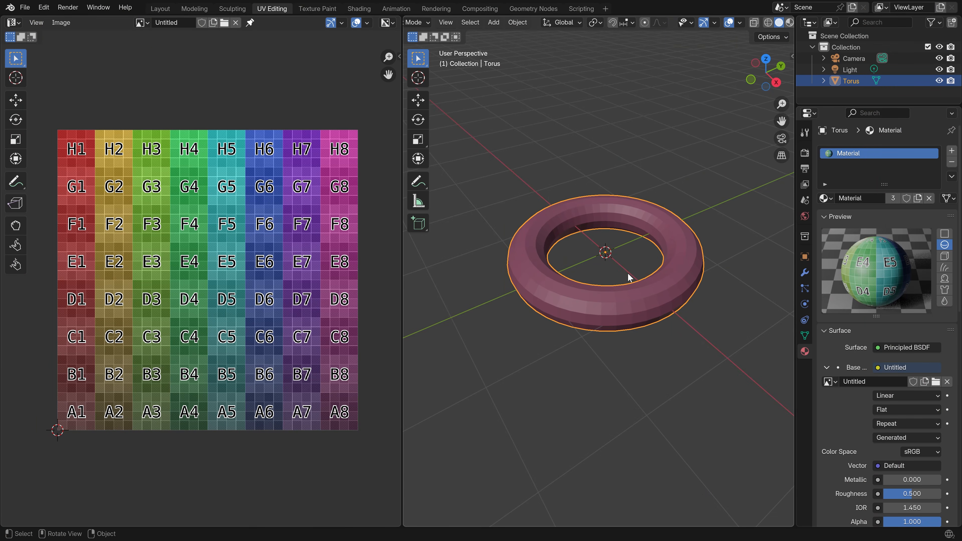
Step: Show the torus's UV maps in its object data properties, and enter Edit Mode in edge selection with nothing selected
mouse_move(620, 298)
middle_down()
mouse_move(622, 211)
mouse_move(620, 298)
middle_up()
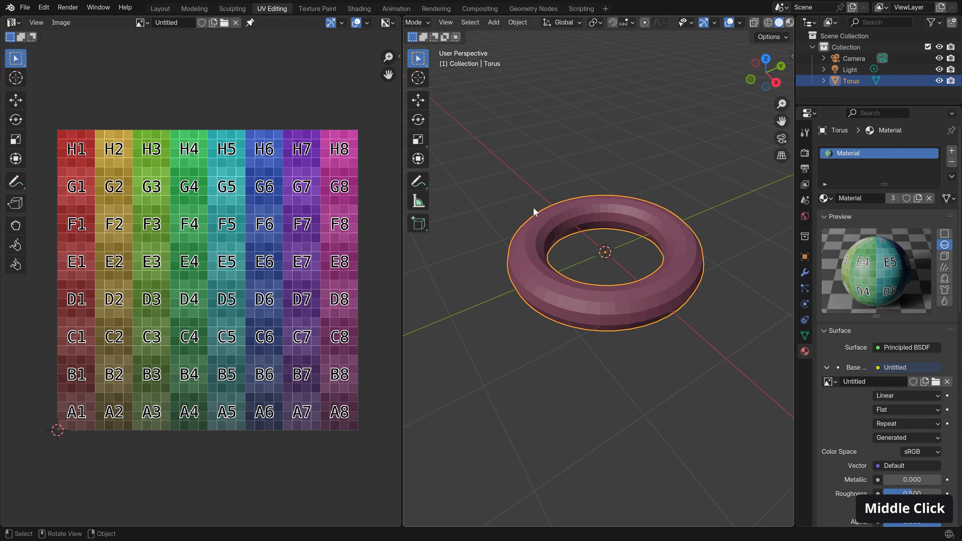
click(804, 335)
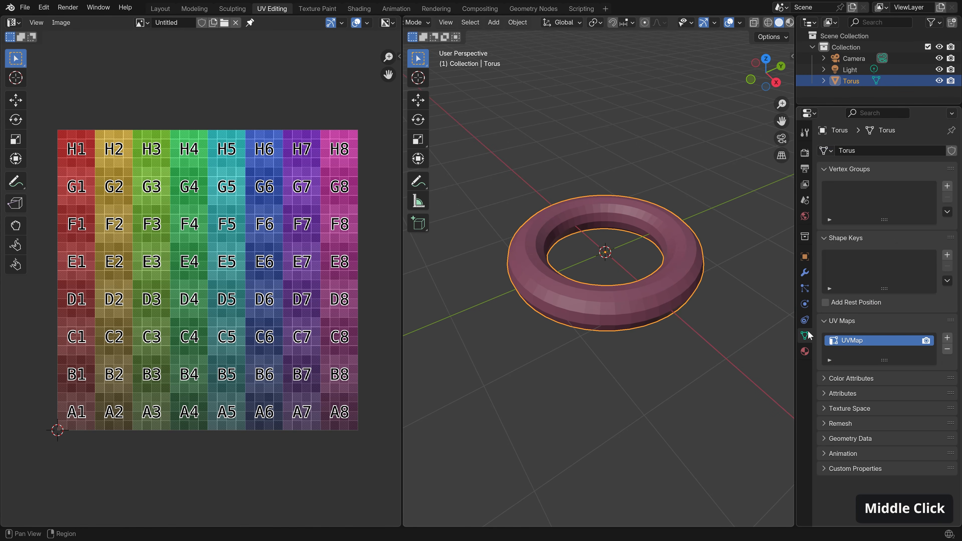
key(Tab)
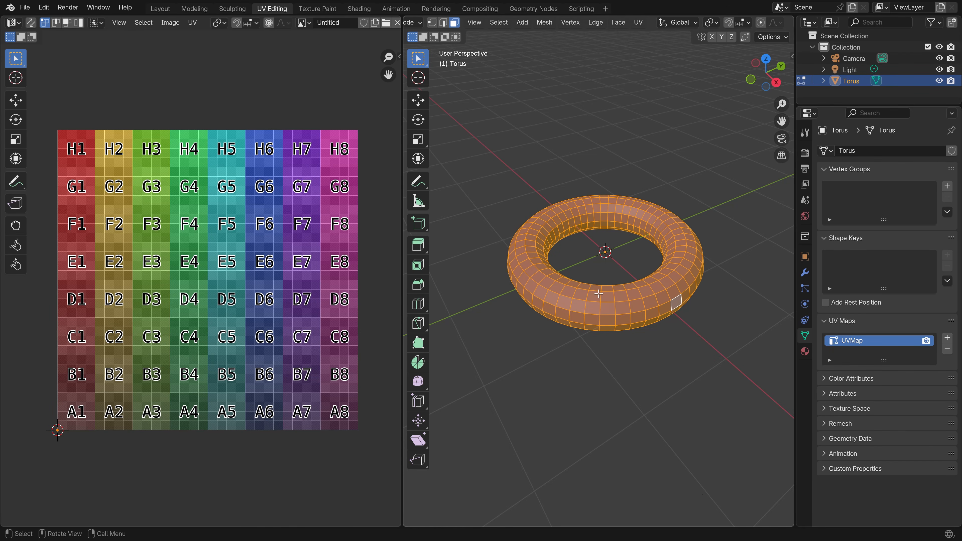
key(2)
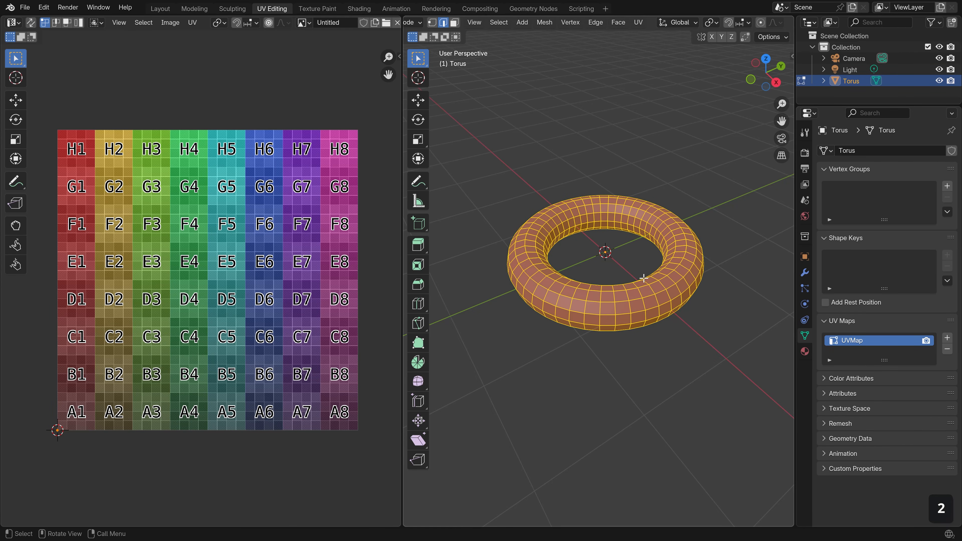
key(alt+a)
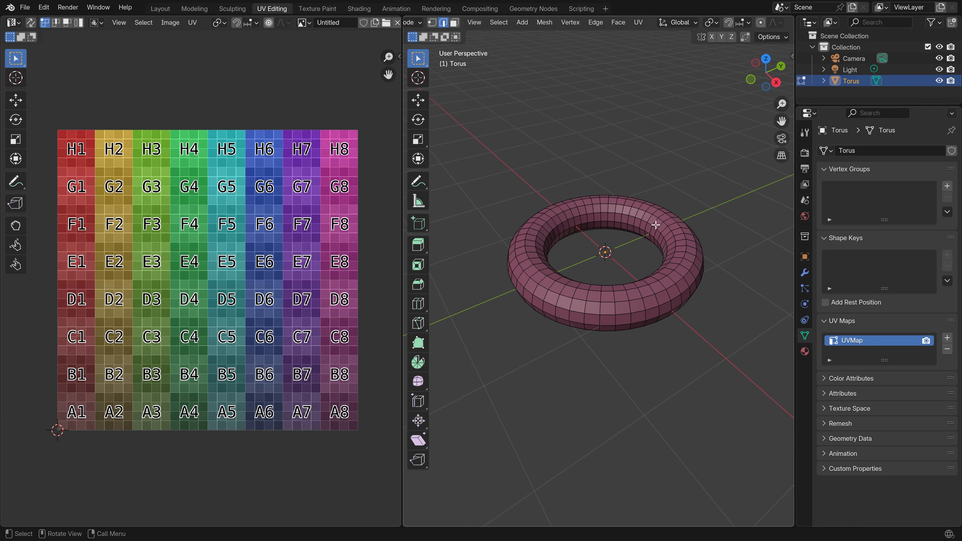
Step: Select one edge loop around the torus's tube cross-section, check that Live Unwrap is enabled, and mark the loop as a seam
middle_drag(573, 287, 535, 312)
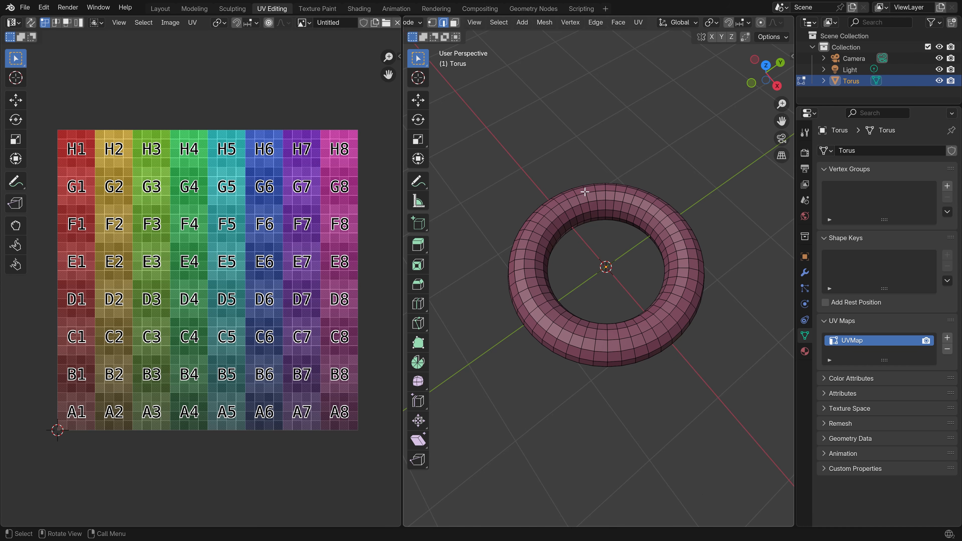
middle_drag(562, 290, 597, 262)
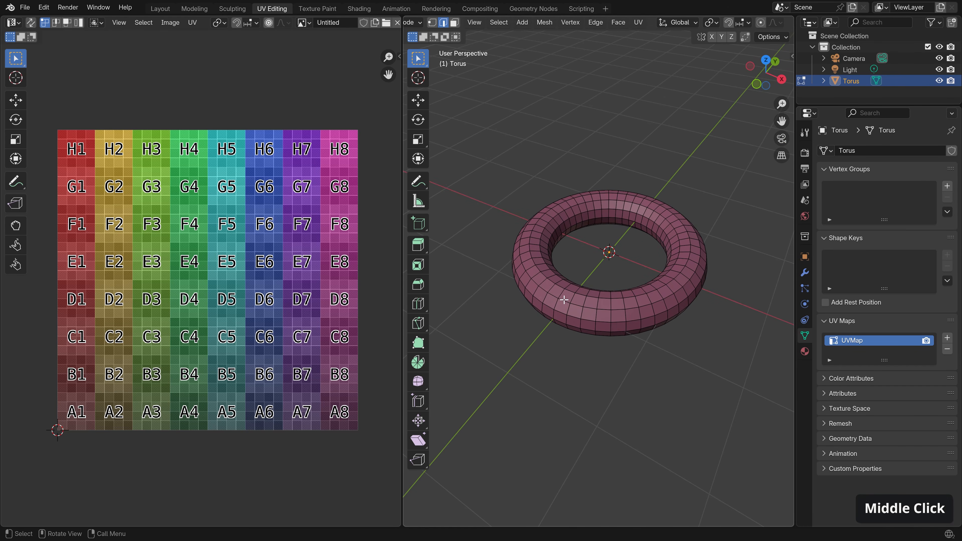
alt+click(556, 304)
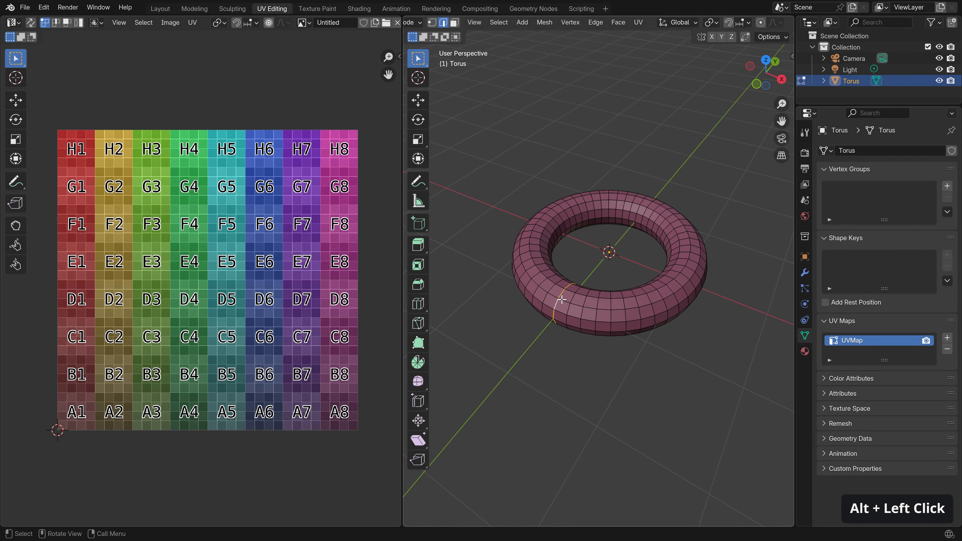
click(776, 39)
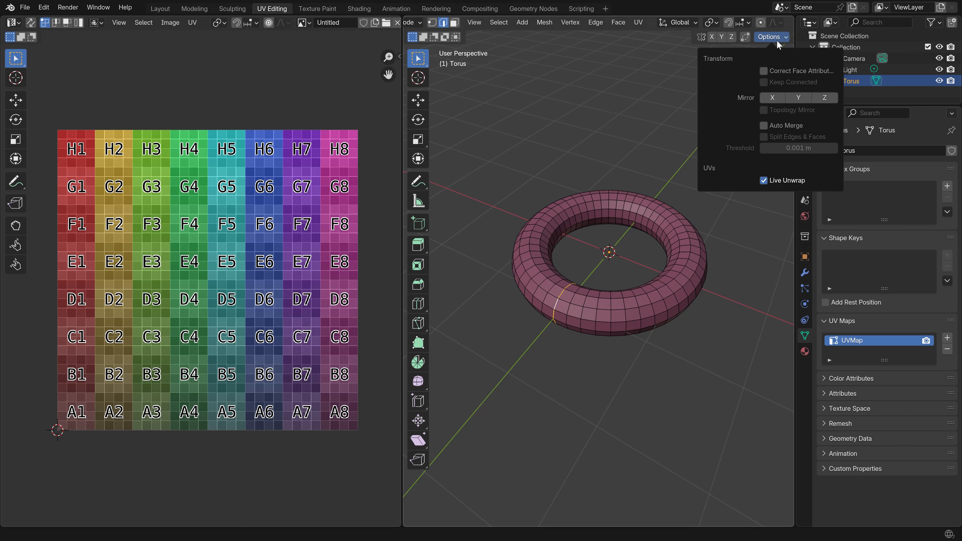
right_click(562, 284)
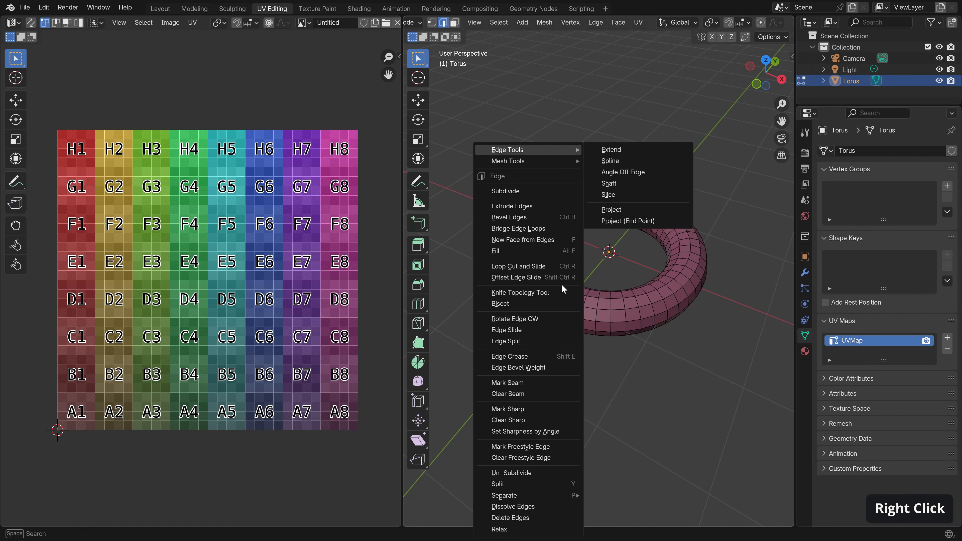
click(533, 386)
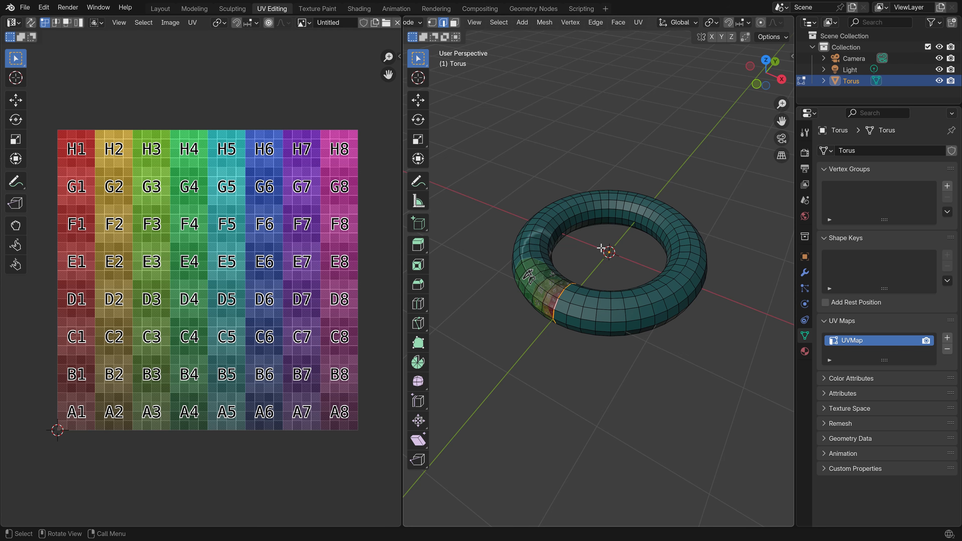
Step: Examine the texture near the torus's seam and the whole mesh's UV layout, and clear the selection
scroll(549, 293, up, 5)
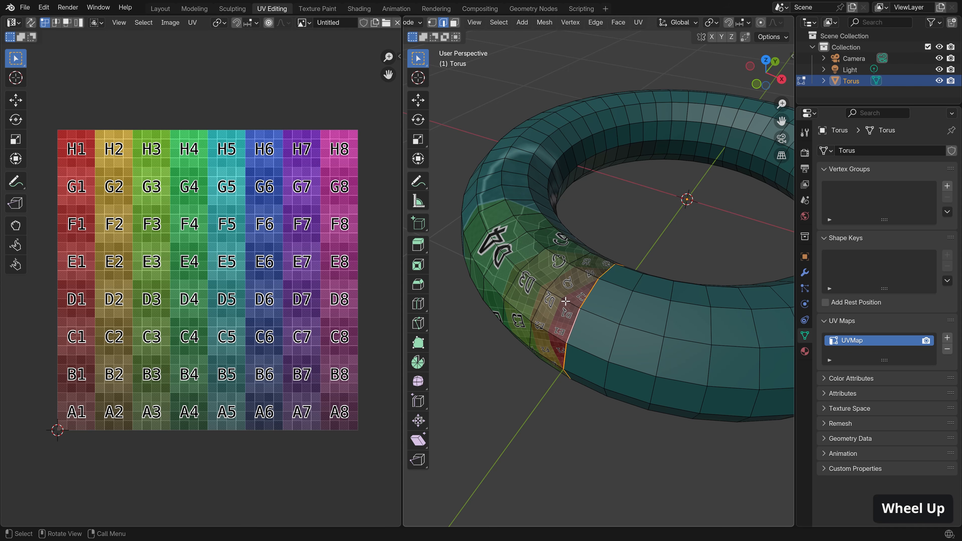
scroll(571, 306, down, 5)
key(a)
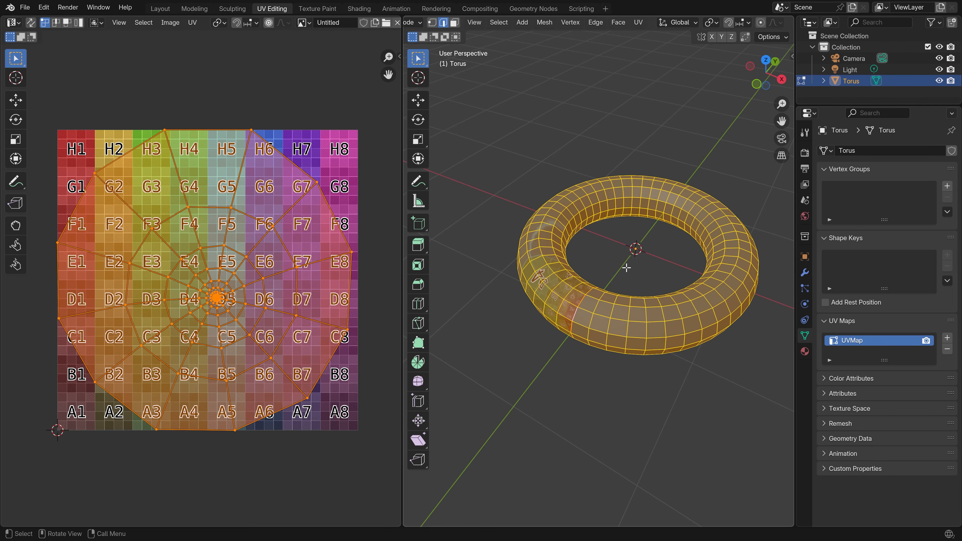
key(a)
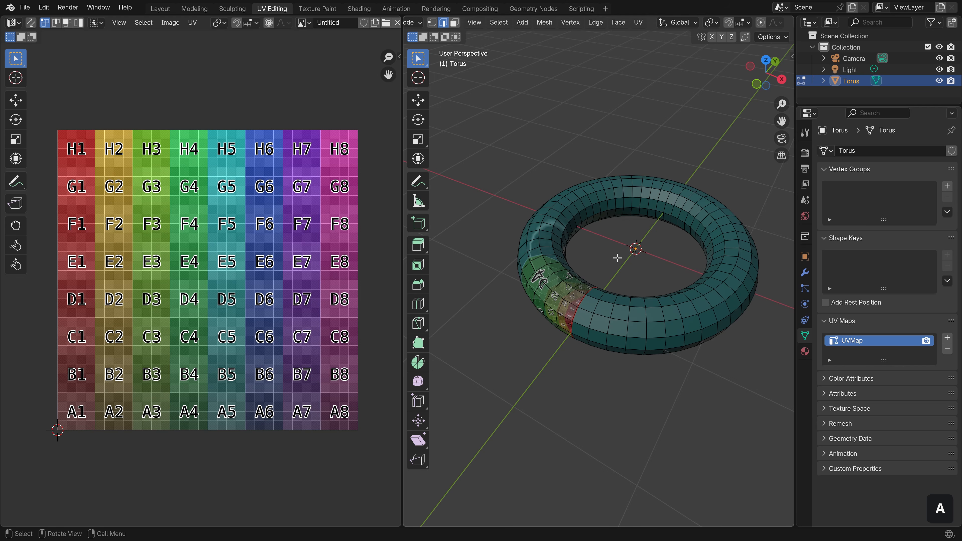
Step: Select the edge loop running around the inside of the torus's hole and mark it as a seam
middle_drag(630, 326, 618, 278)
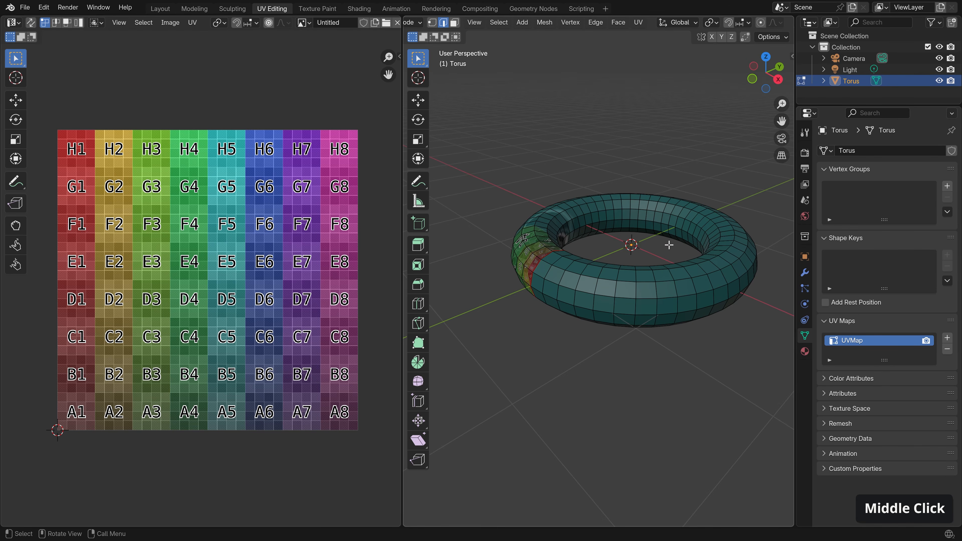
alt+click(671, 224)
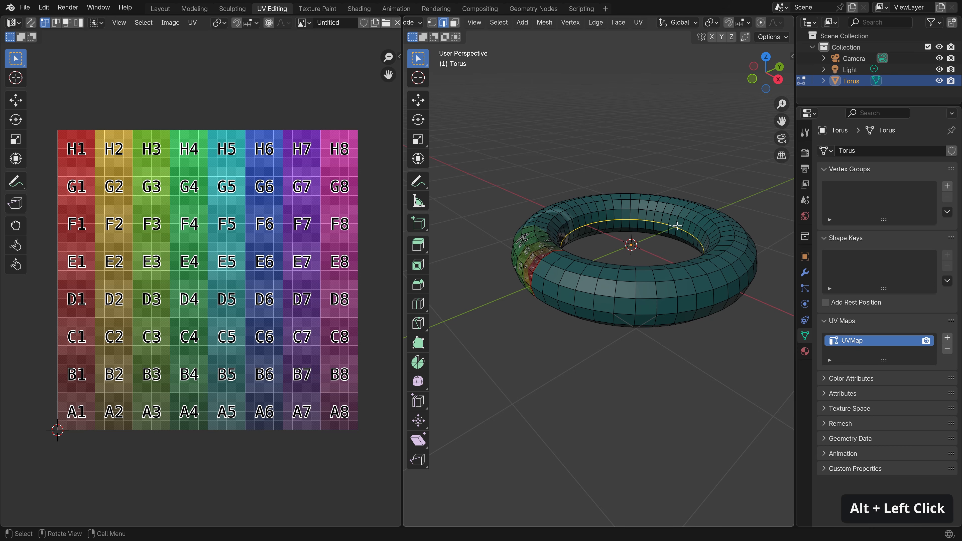
middle_drag(603, 247, 625, 248)
right_click(626, 248)
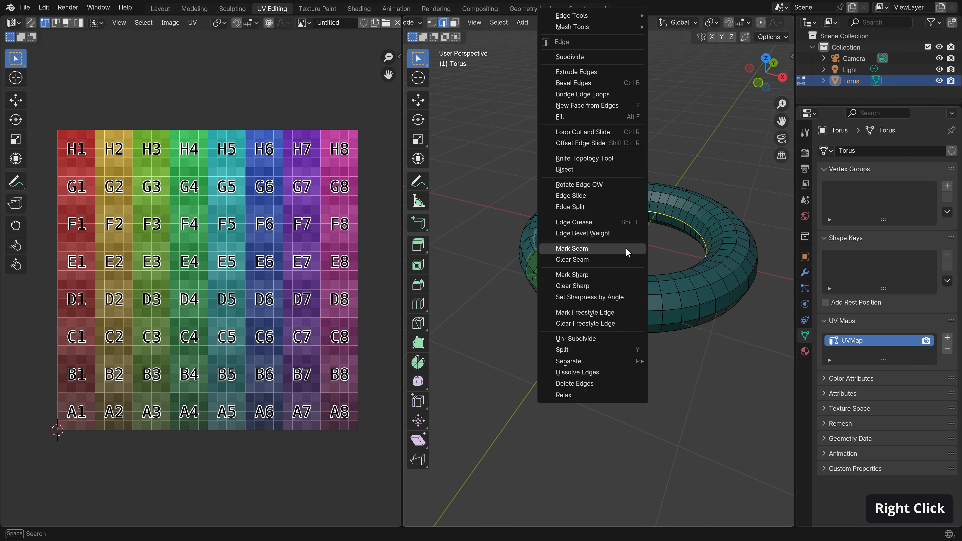
click(626, 247)
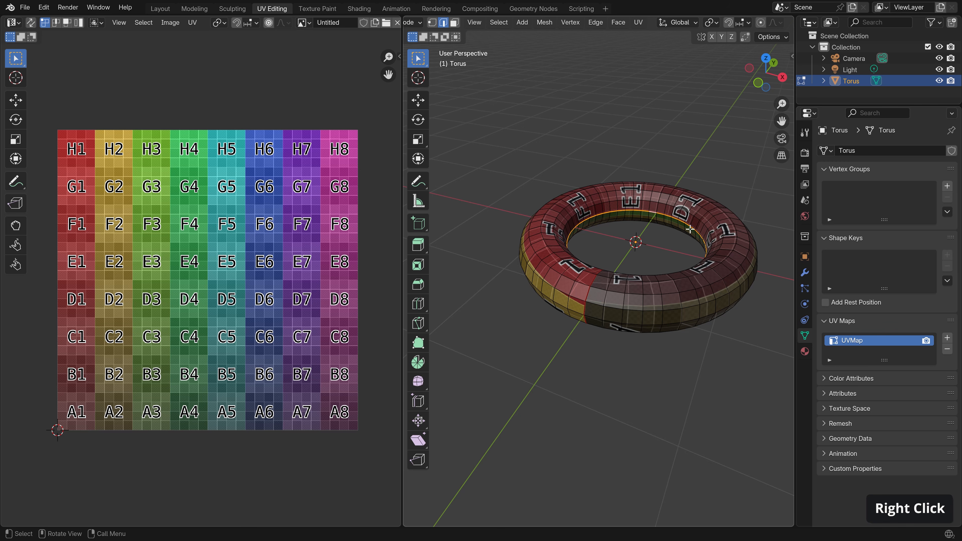
Step: Select the whole torus and examine its texture and the unwrapped UV layout up close
middle_drag(707, 320, 691, 317)
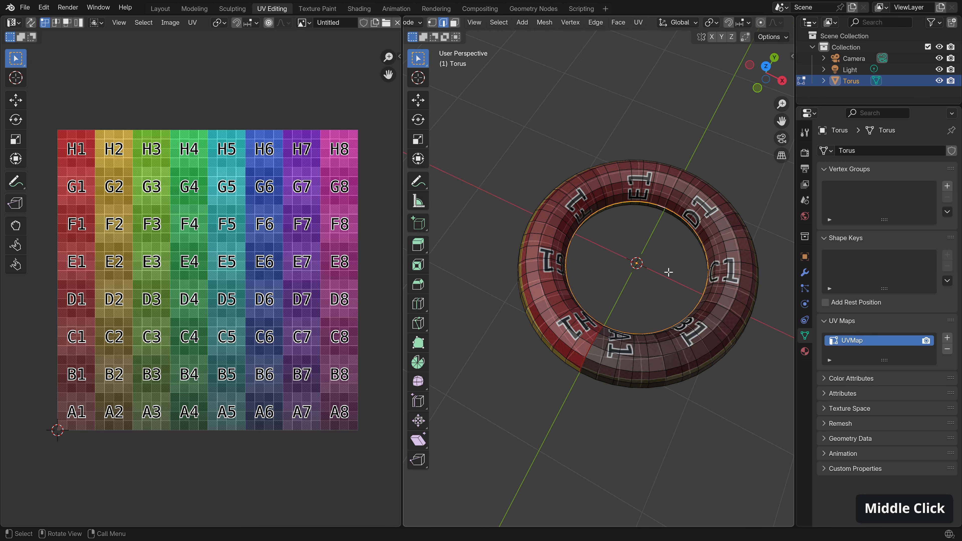
middle_drag(668, 273, 656, 231)
key(a)
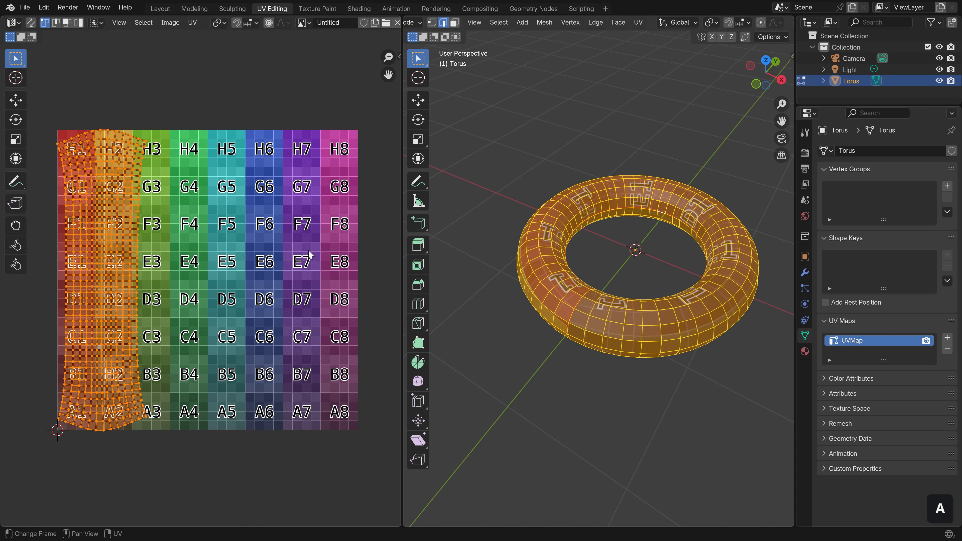
middle_drag(192, 266, 229, 261)
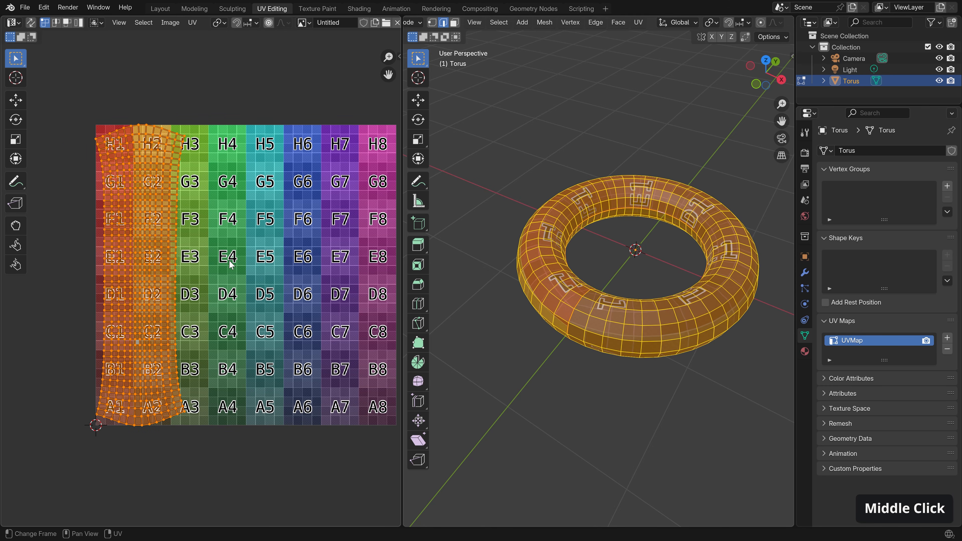
scroll(131, 273, up, 2)
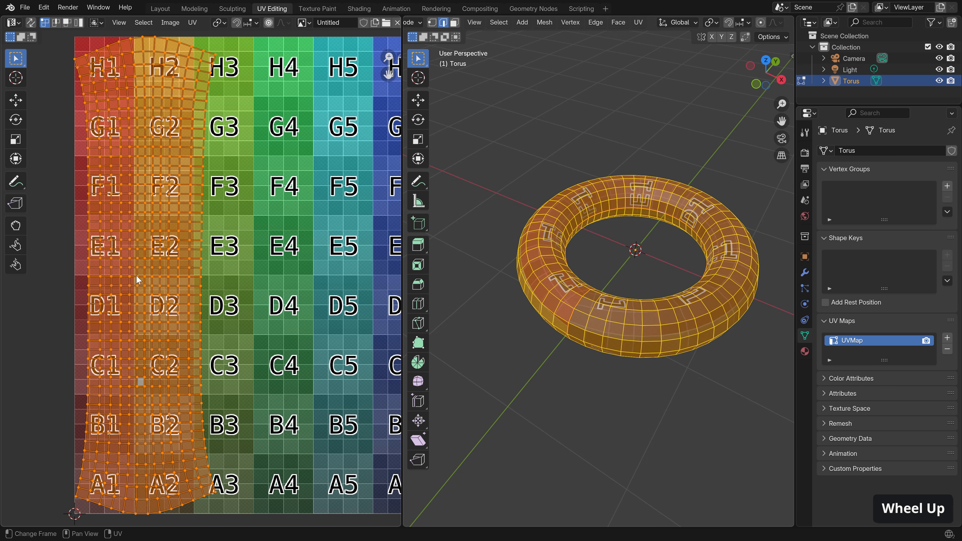
Step: Move the torus's whole UV island along X until it sits beside the texture grid, and clear the UV selection
middle_drag(135, 275, 162, 284)
scroll(174, 149, down, 1)
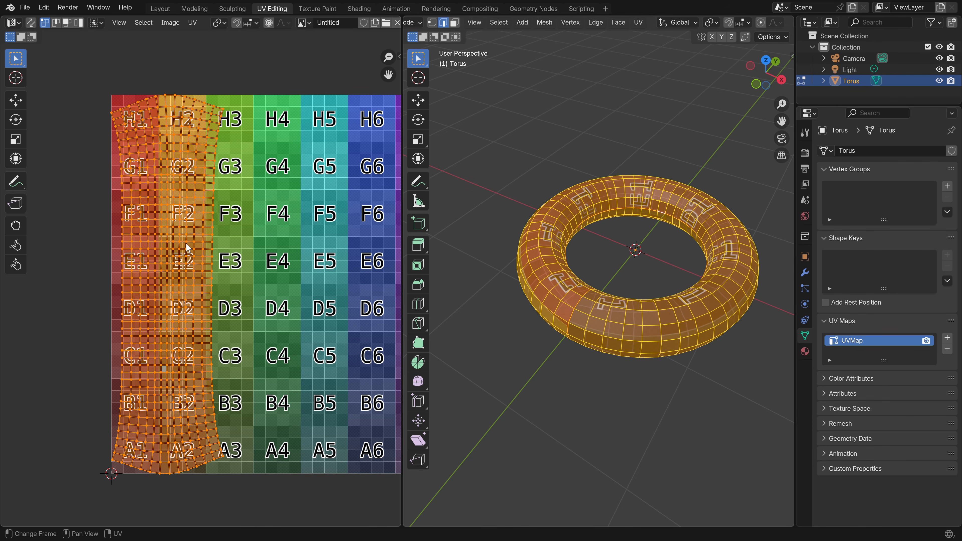
key(g)
key(x)
click(111, 235)
shift+middle_drag(111, 235, 251, 222)
scroll(260, 239, up, 1)
key(a)
key(a)
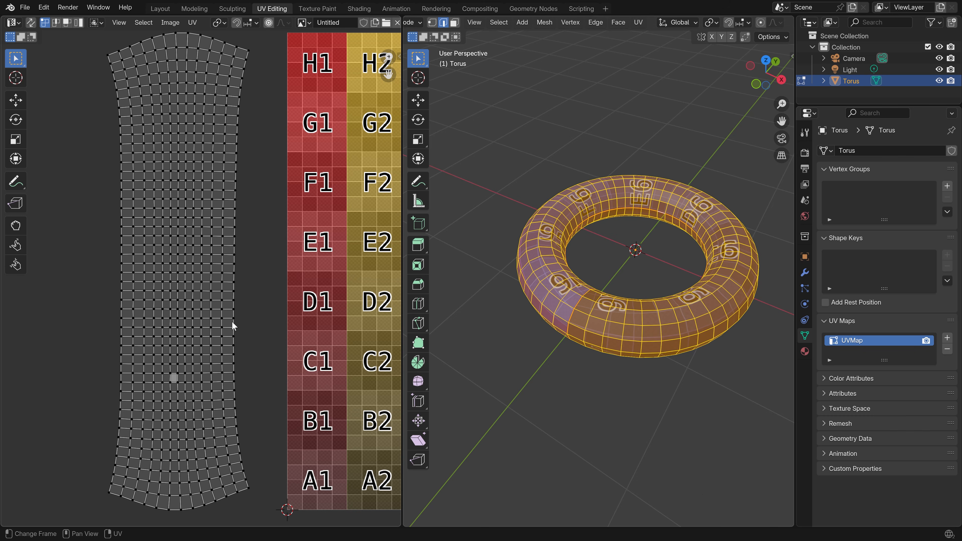
Step: Select the torus's outer rim and inner hole edge loops and compare them from above in wireframe shading
middle_drag(632, 275, 607, 303)
scroll(603, 334, up, 2)
middle_drag(601, 216, 595, 195)
alt+click(594, 194)
mouse_move(654, 244)
middle_down()
mouse_move(689, 336)
mouse_move(614, 356)
mouse_move(608, 313)
middle_up()
alt+shift+click(631, 343)
scroll(653, 342, down, 3)
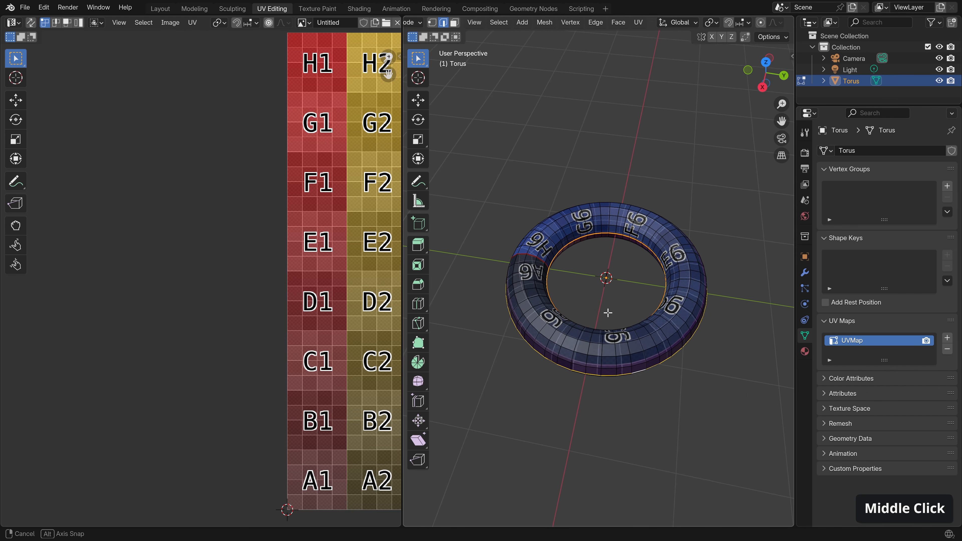
key(z)
click(525, 320)
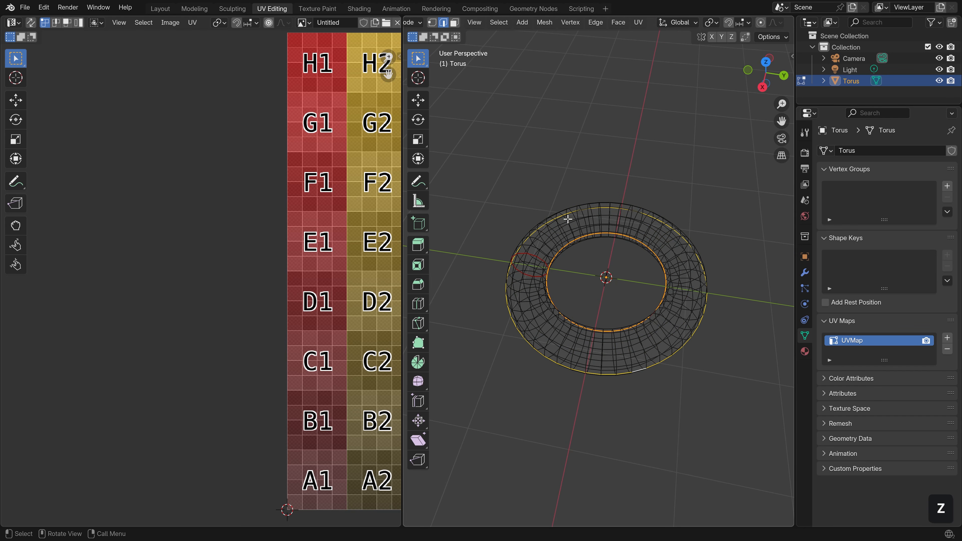
middle_drag(543, 247, 537, 281)
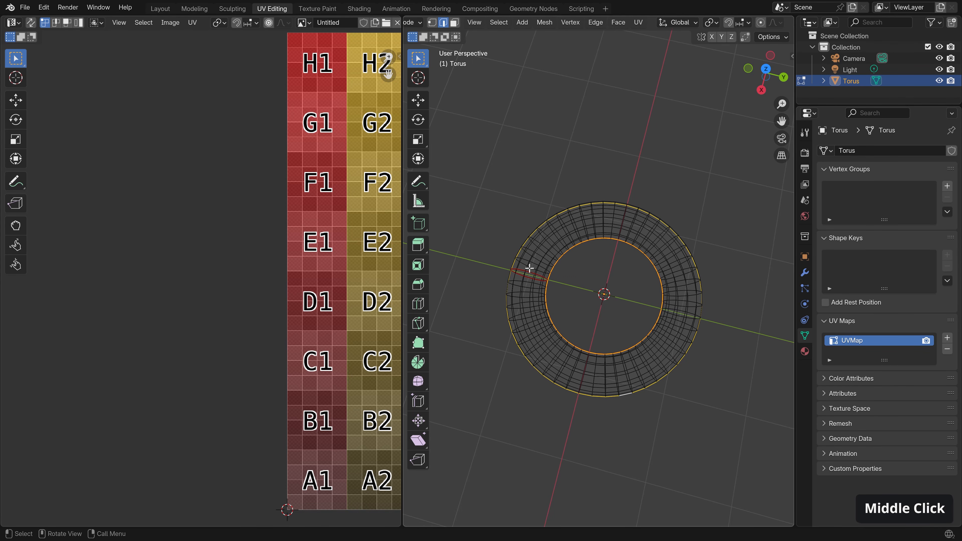
Step: Select the whole torus and turn on the UV Stretch overlay in the UV editor, with the stretch type set to Area
key(a)
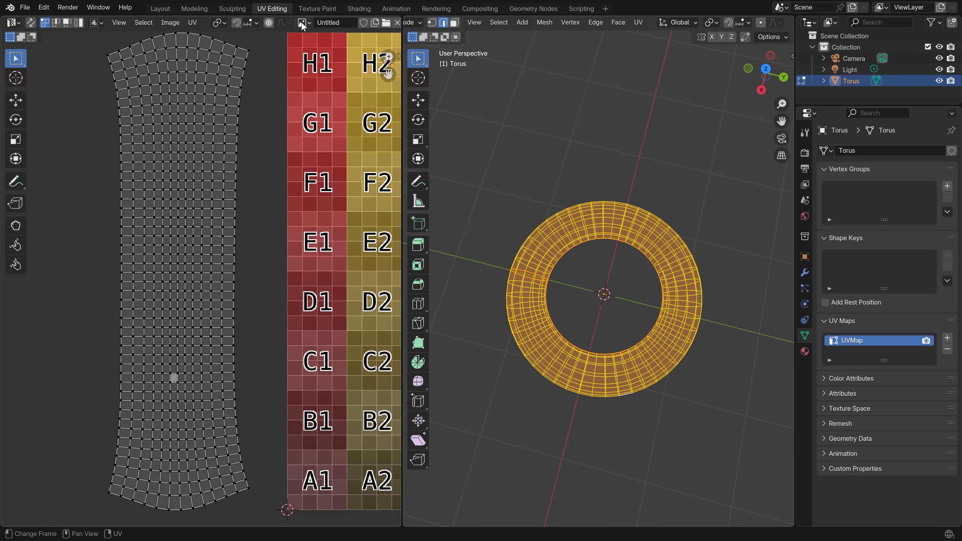
scroll(189, 22, down, 5)
scroll(291, 22, down, 2)
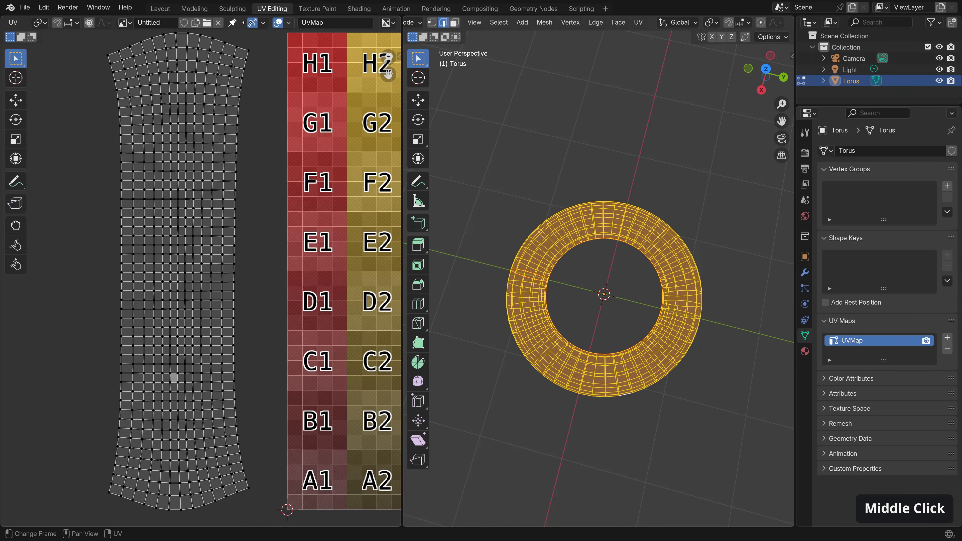
click(291, 23)
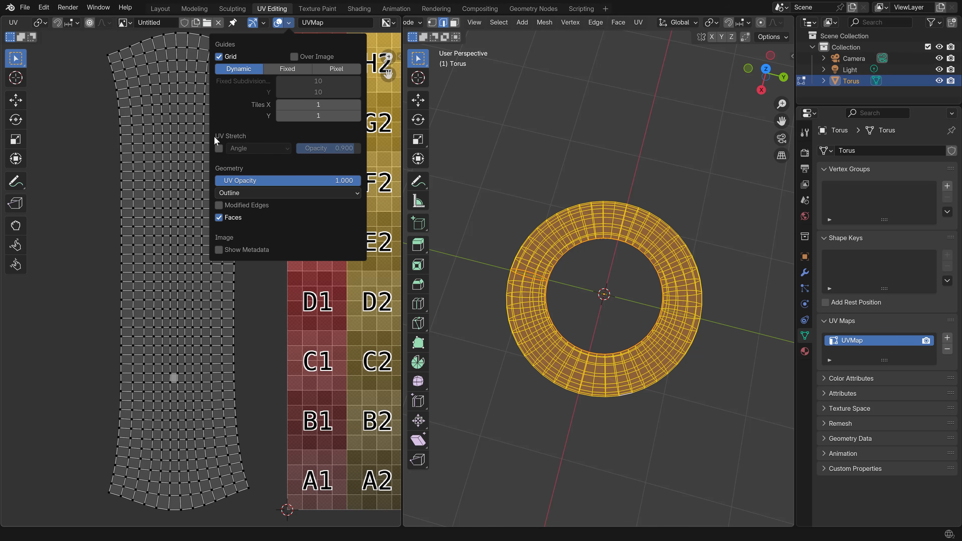
click(219, 148)
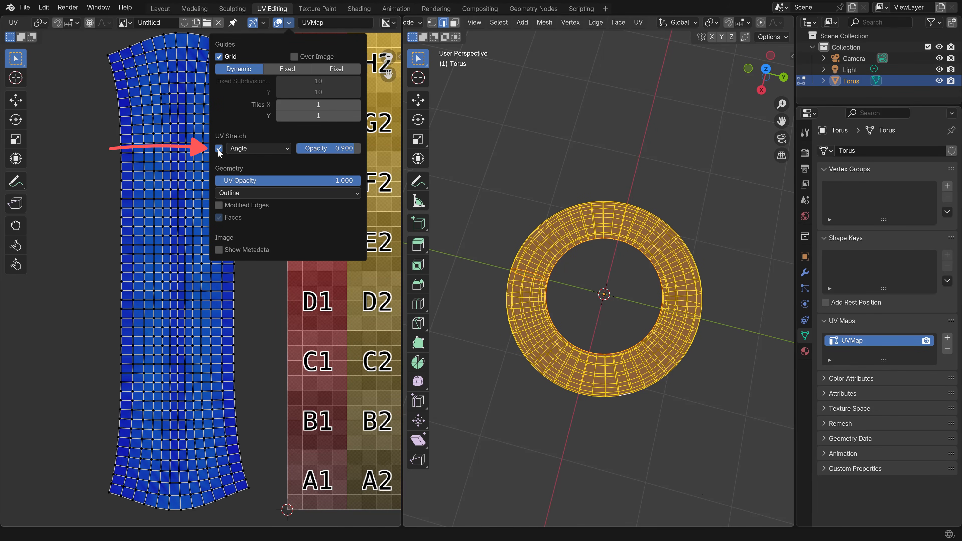
click(246, 148)
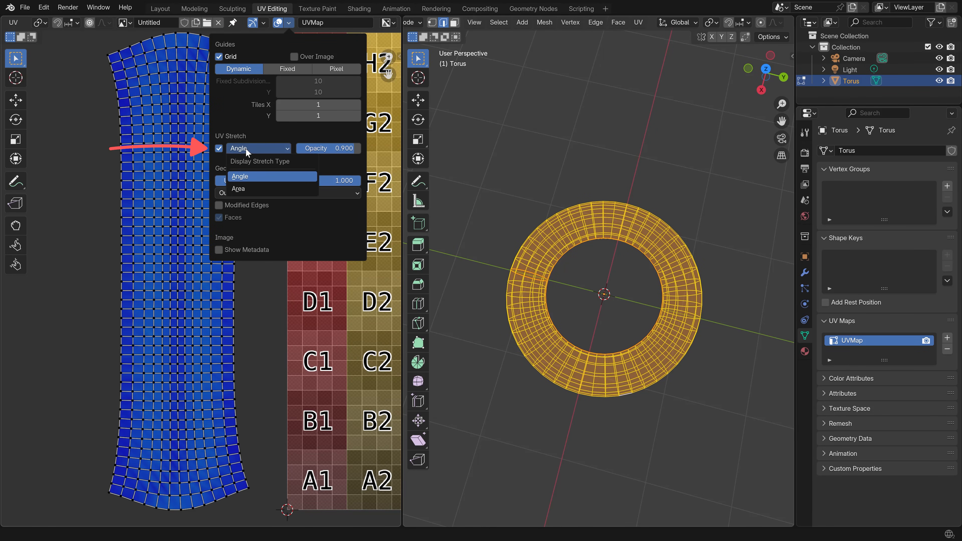
click(243, 188)
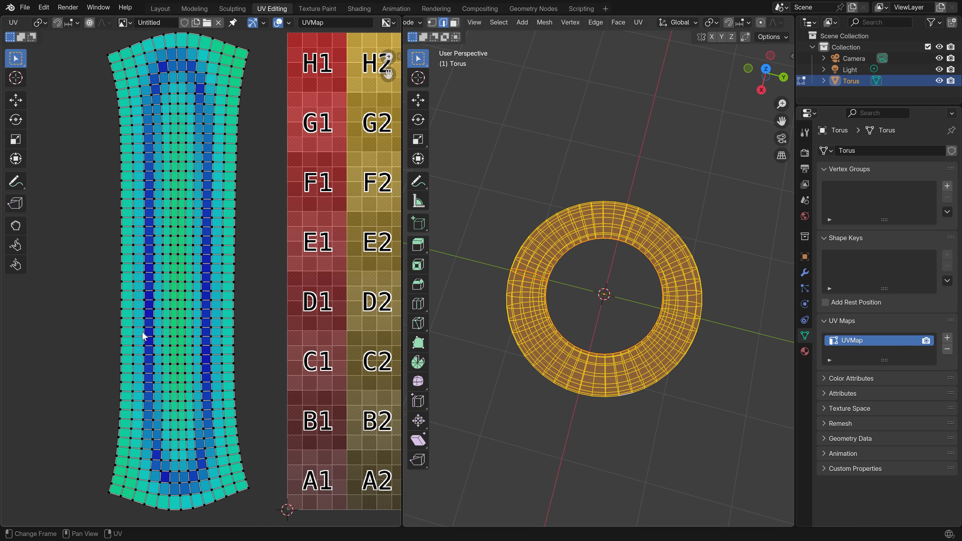
Step: Return the 3D viewport to solid shading and examine the texture around the inside of the torus up close
middle_drag(592, 333, 520, 252)
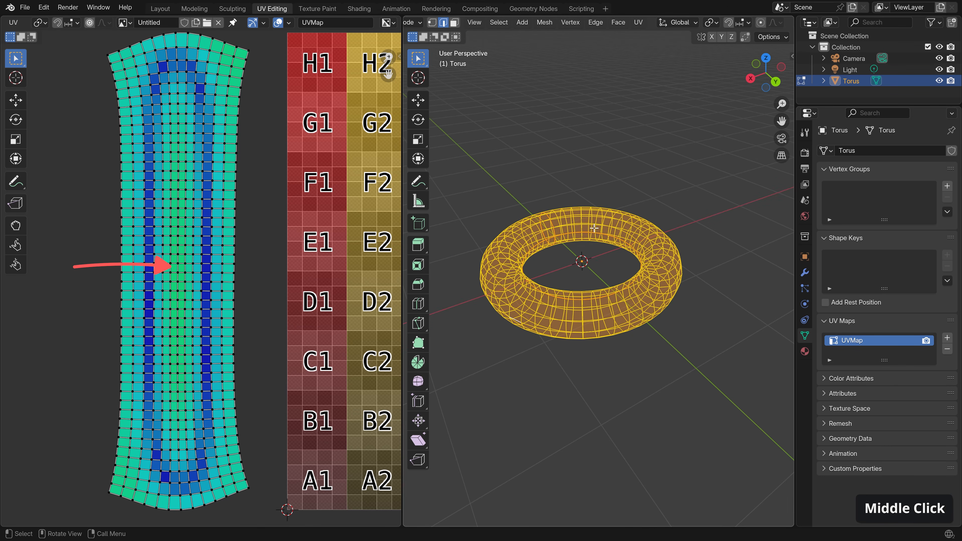
middle_drag(652, 265, 663, 288)
key(z)
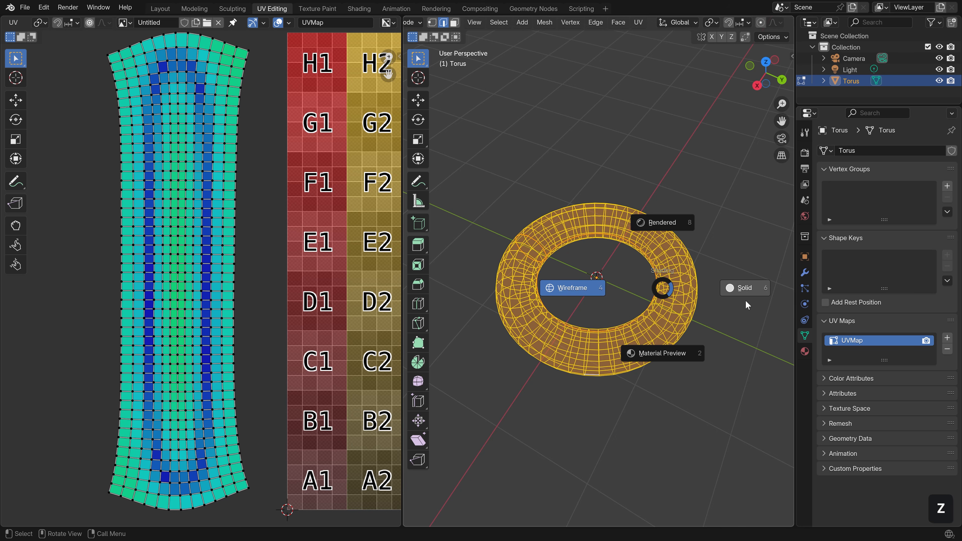
click(747, 305)
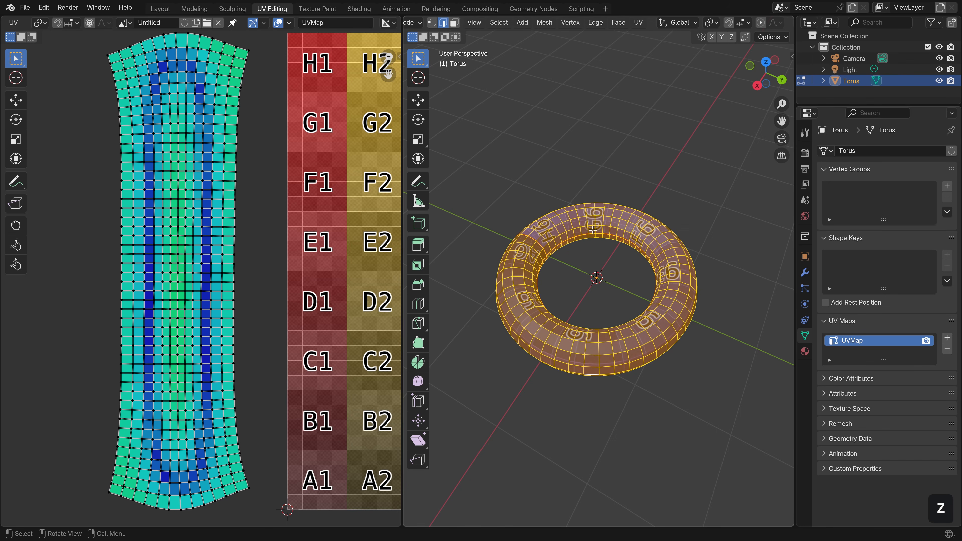
scroll(593, 230, up, 3)
middle_drag(593, 230, 590, 303)
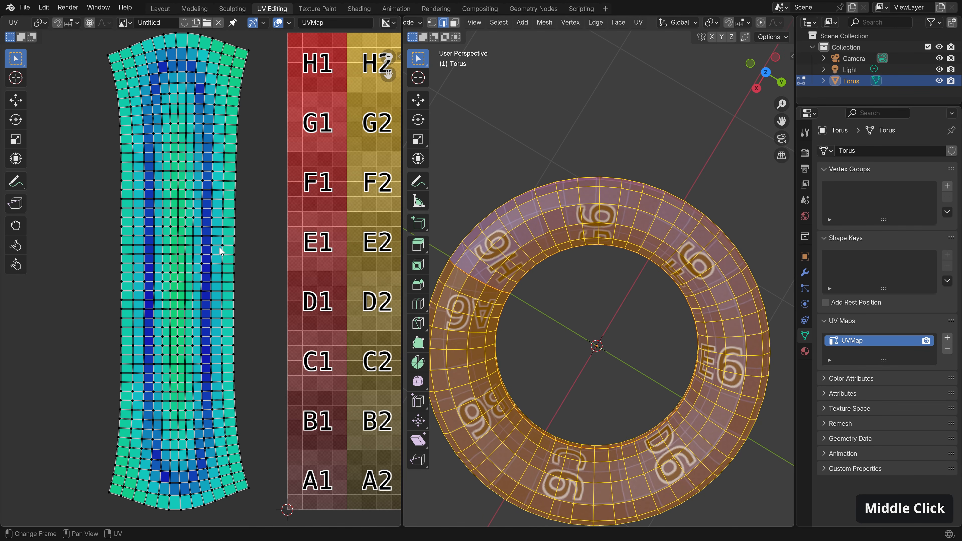
Step: In UV edge selection, straighten two neighbouring horizontal edge loops across the middle of the island with Align Auto
scroll(229, 254, down, 1)
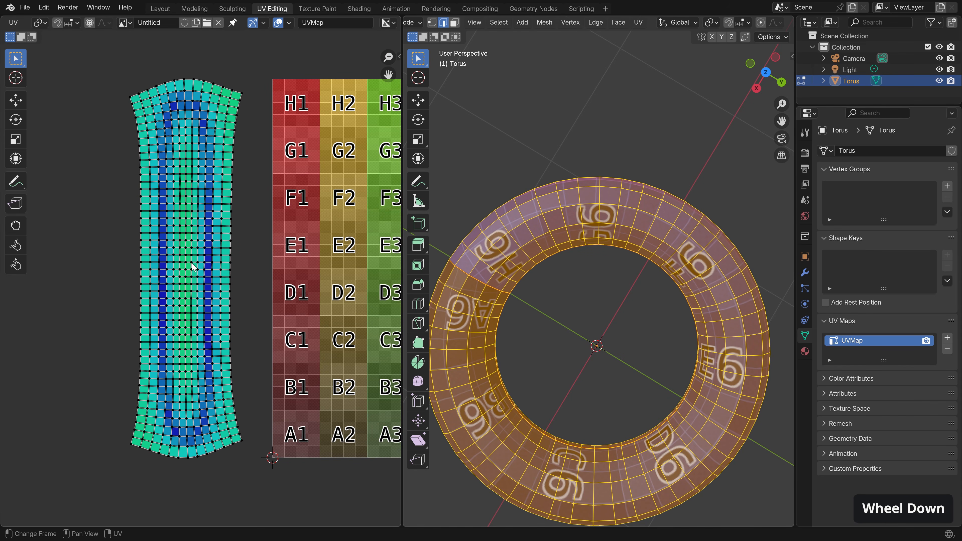
scroll(204, 263, up, 3)
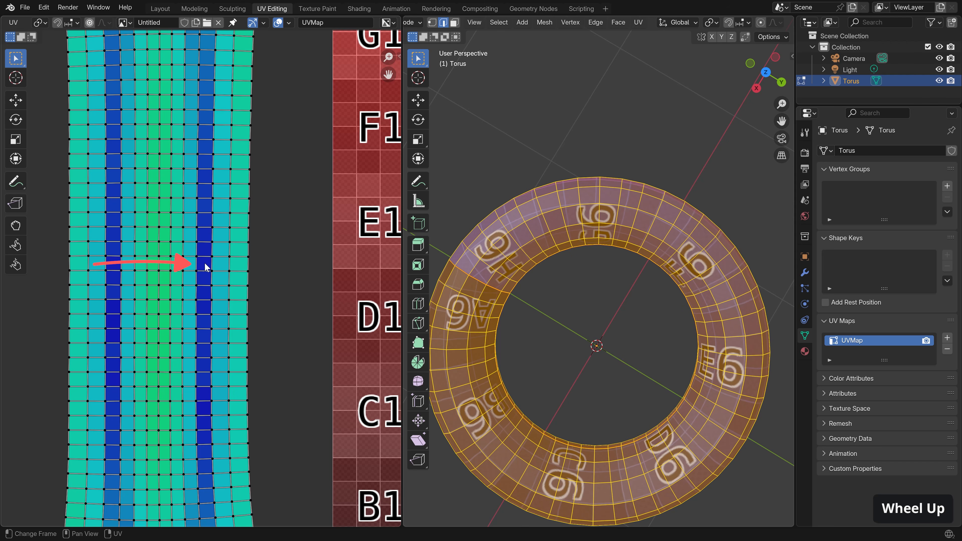
key(2)
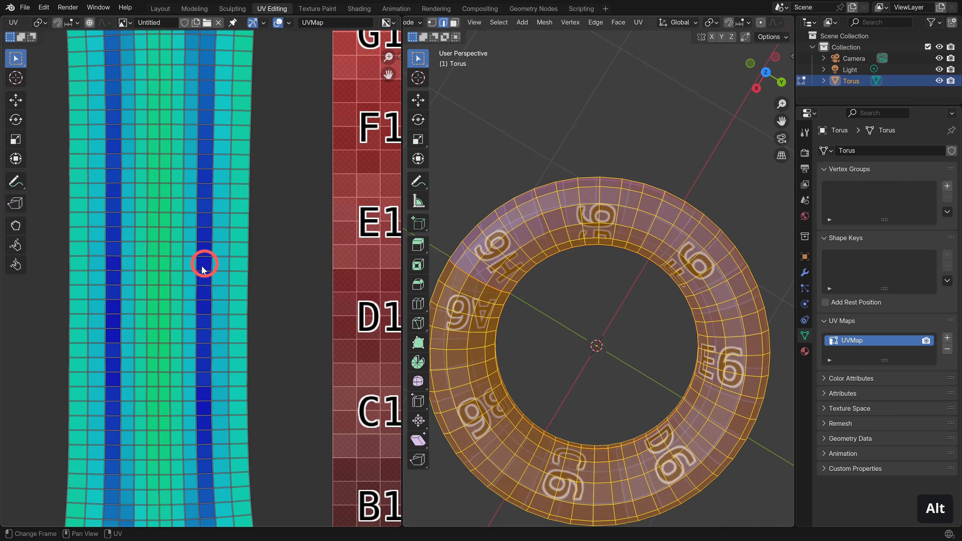
alt+click(204, 257)
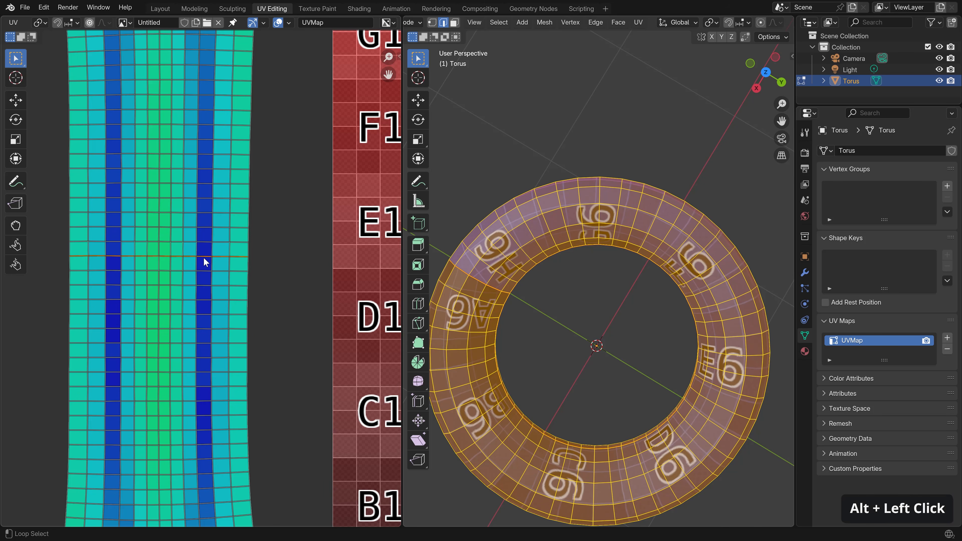
right_click(215, 257)
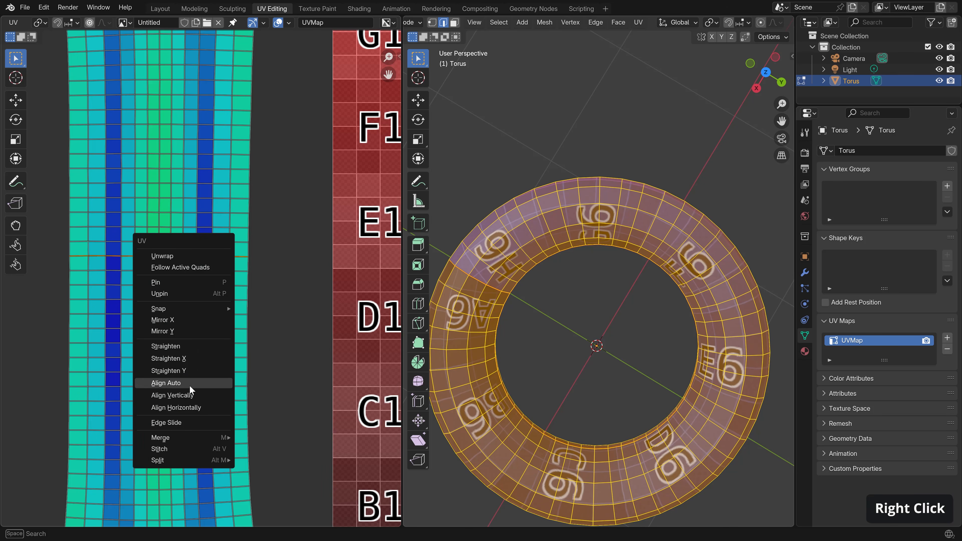
click(181, 384)
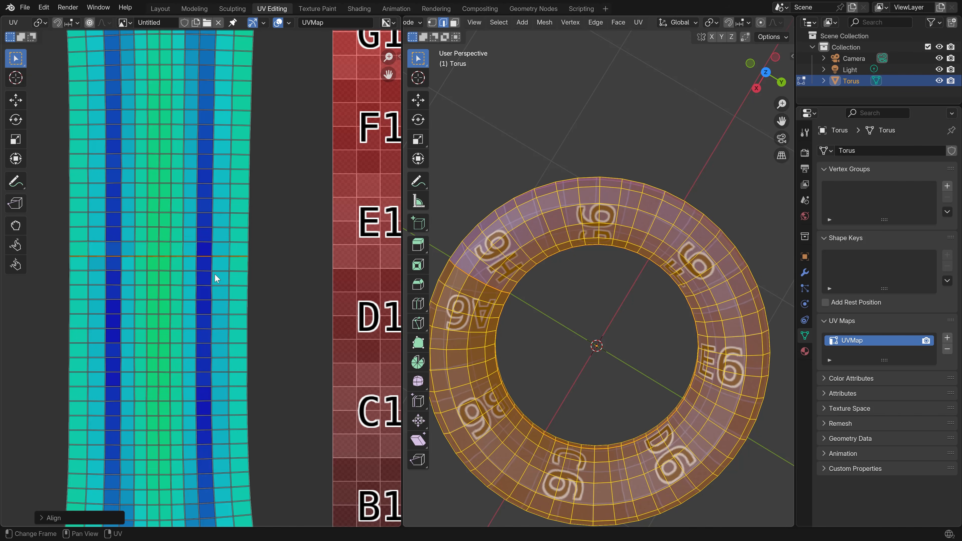
alt+click(204, 270)
right_click(203, 269)
click(203, 269)
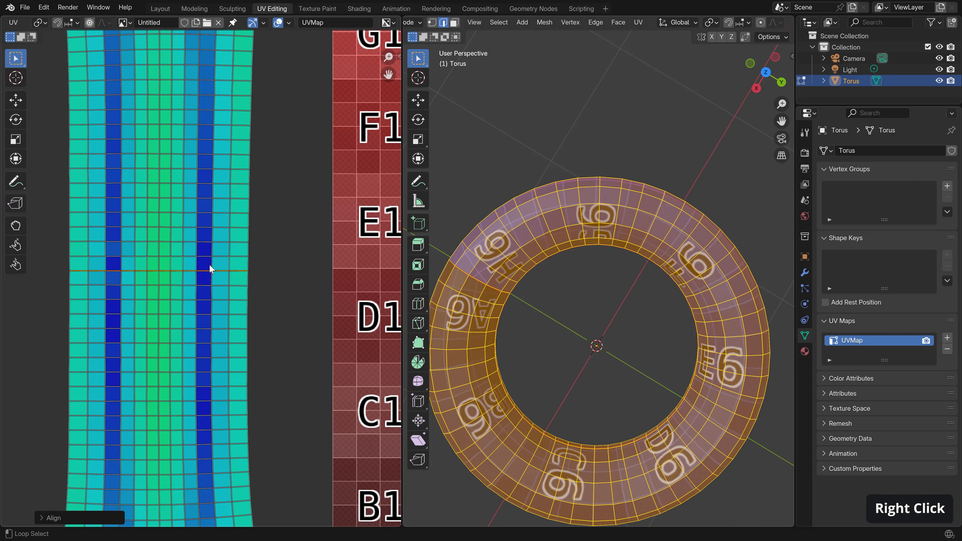
Step: Straighten the two vertical edge loops bounding the dark-blue column nearest the texture grid with Align Auto
alt+click(210, 263)
right_click(210, 263)
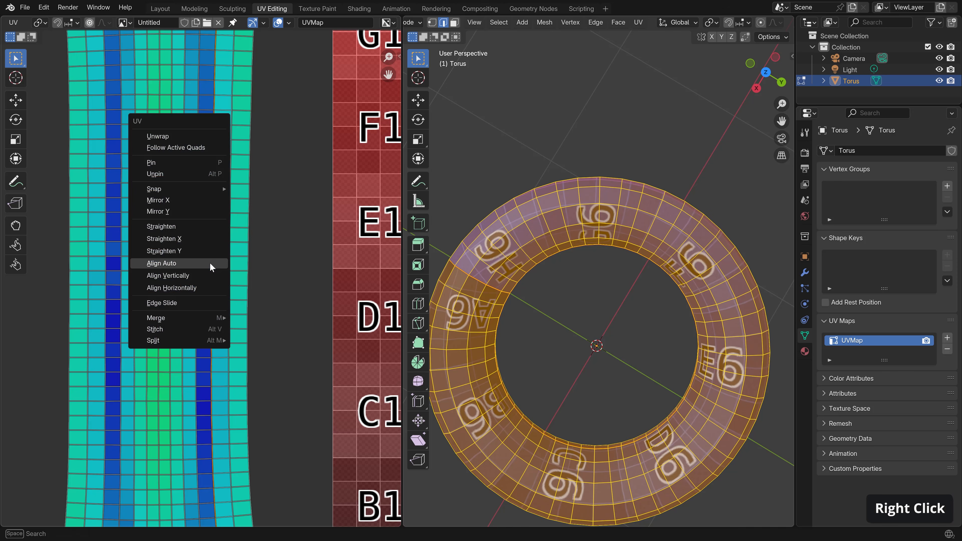
click(210, 262)
alt+click(197, 264)
right_click(198, 264)
click(197, 264)
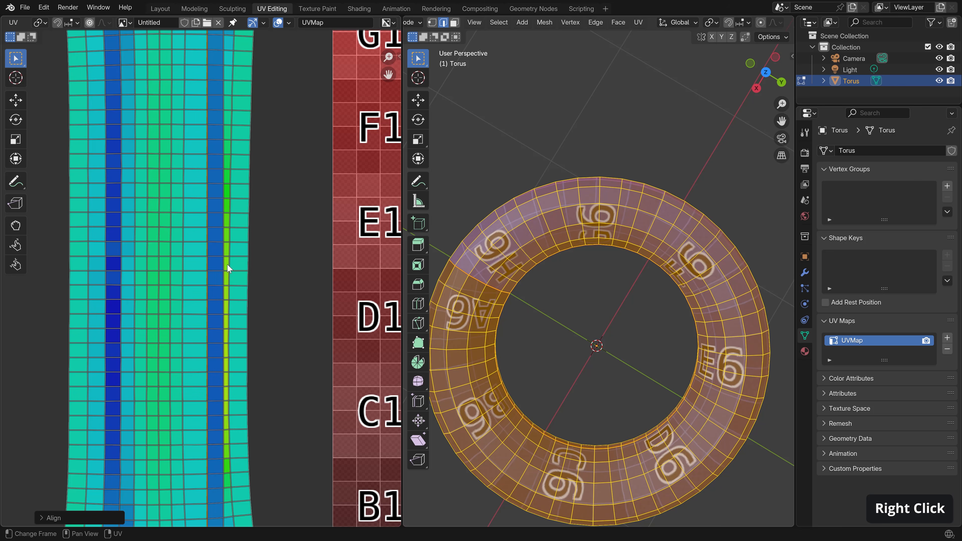
Step: Make the face between the aligned edges active, try Follow Active Quads on all UV faces, and undo it
key(3)
click(215, 263)
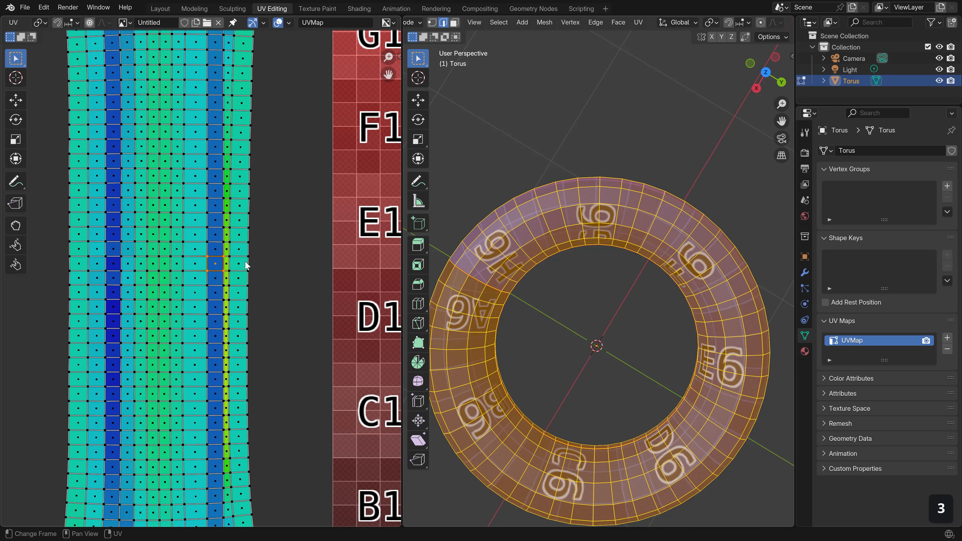
click(220, 263)
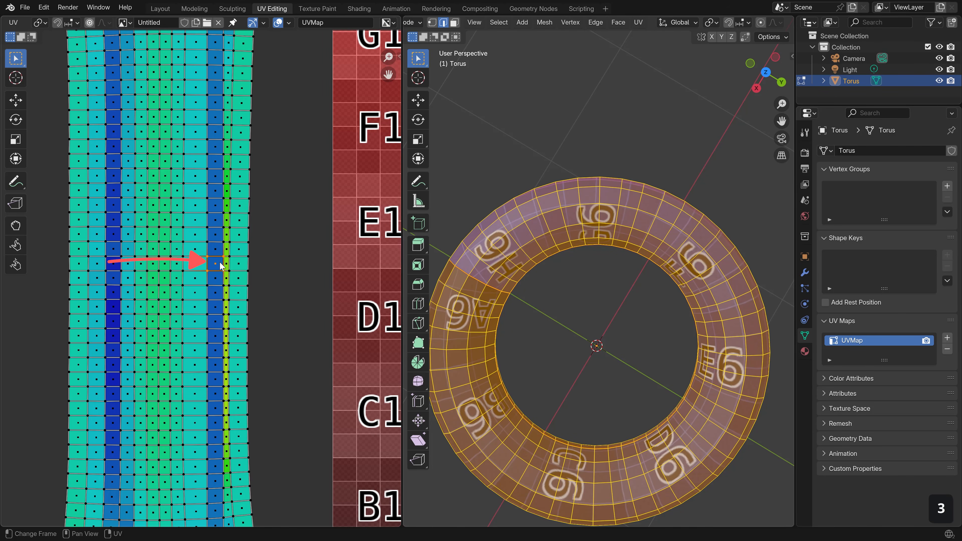
key(a)
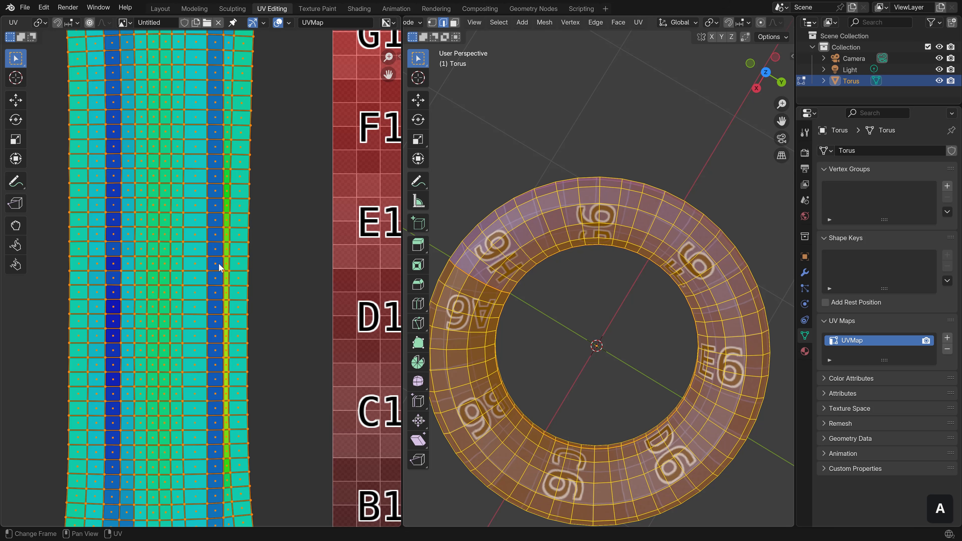
right_click(219, 264)
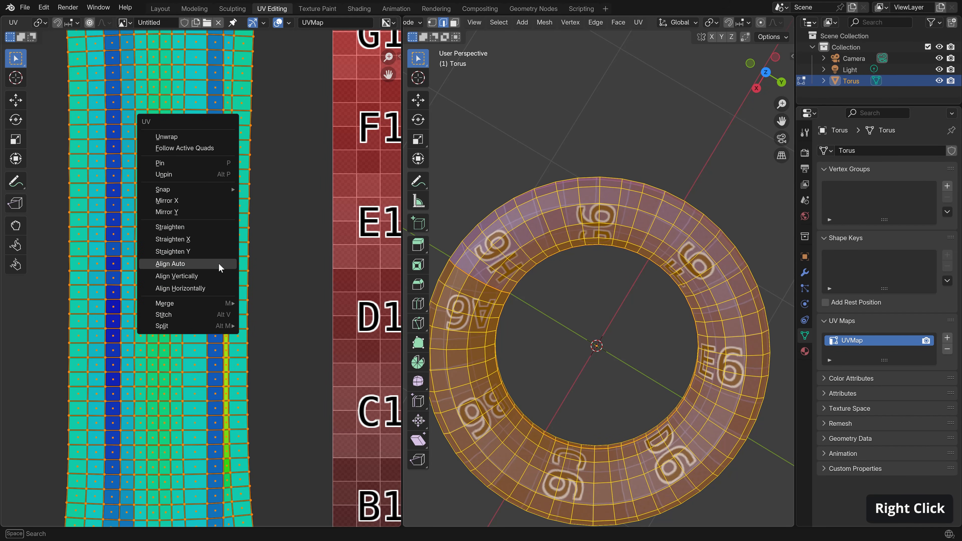
click(199, 148)
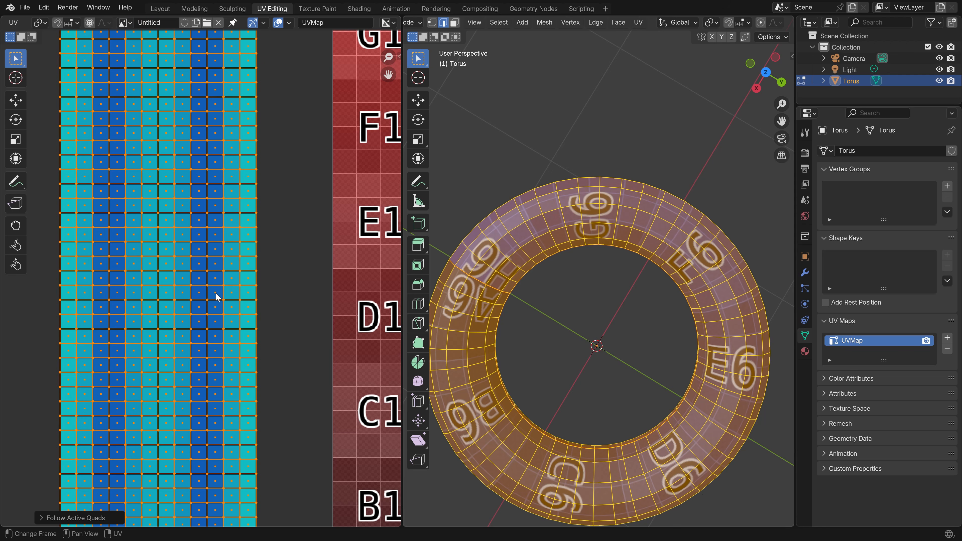
scroll(232, 297, down, 4)
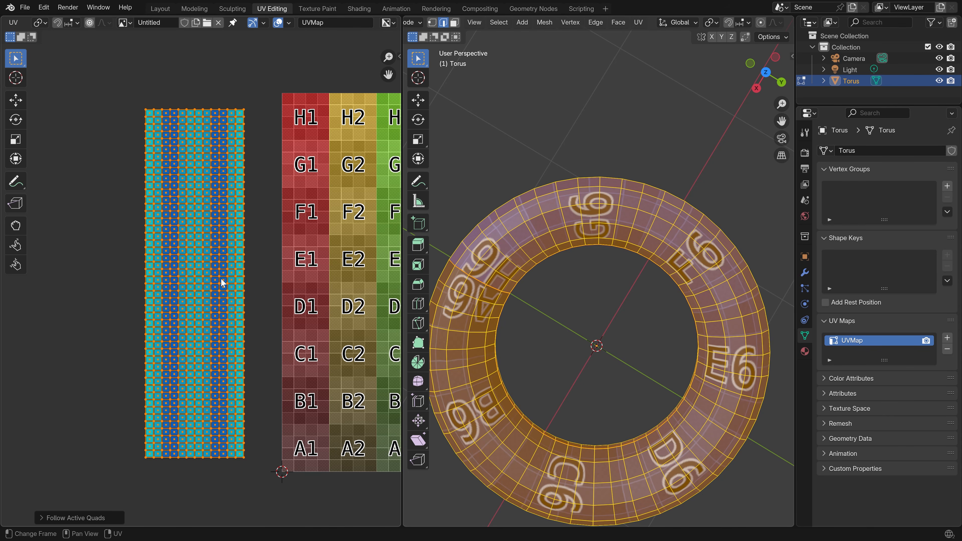
key(ctrl+z)
scroll(226, 290, up, 3)
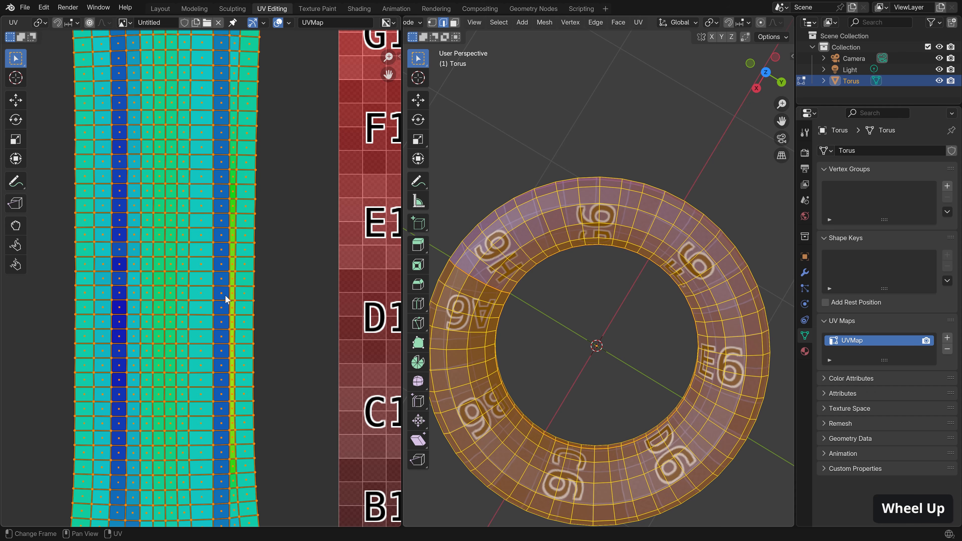
Step: Try Follow Active Quads on all UV faces with an unaligned face in the other dark-blue column active, and undo it
click(120, 308)
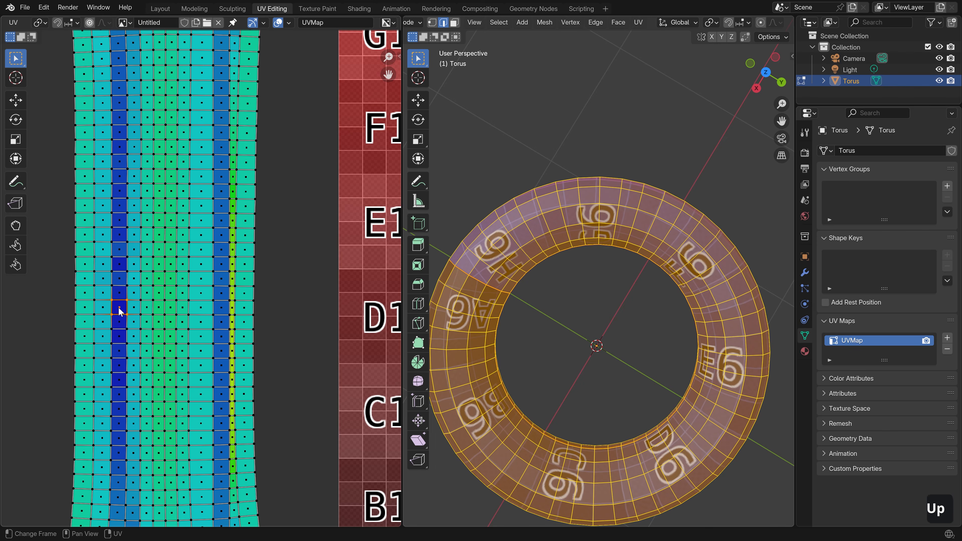
key(a)
right_click(120, 311)
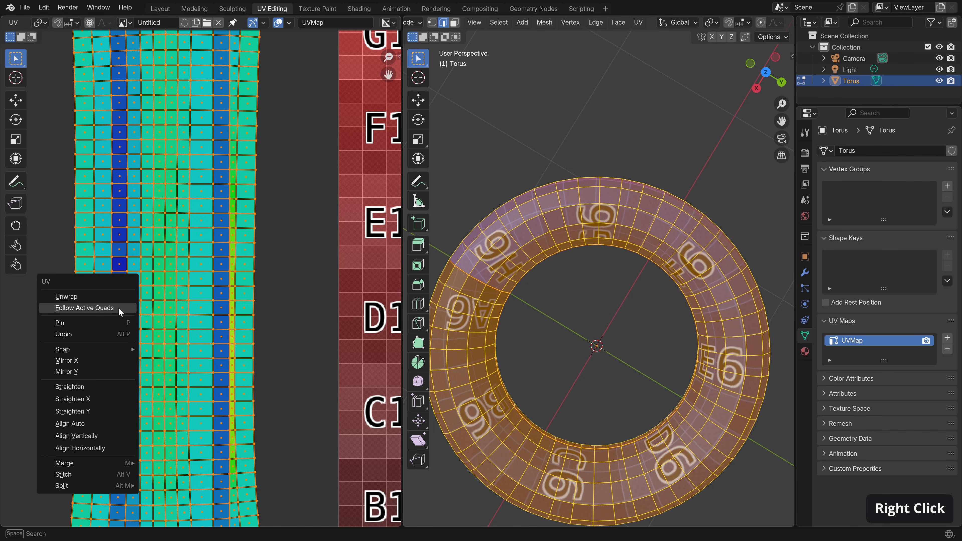
click(119, 307)
scroll(118, 307, down, 3)
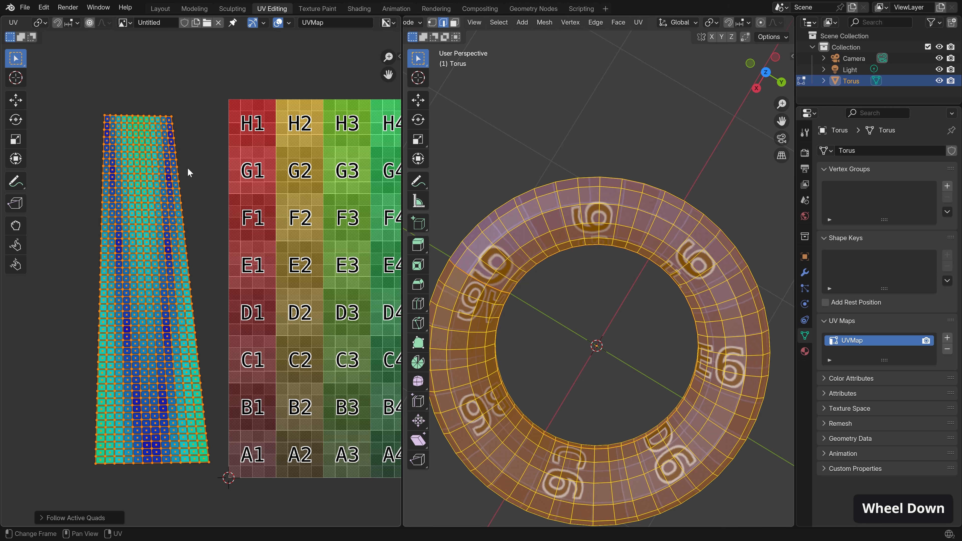
key(ctrl+z)
scroll(171, 292, up, 3)
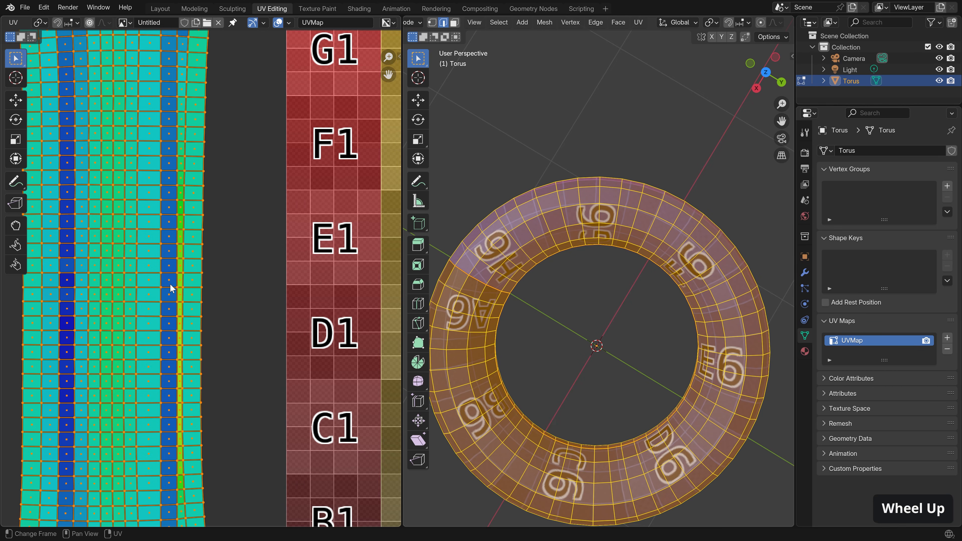
Step: Make the face between the aligned edges active and apply Follow Active Quads to all of the torus's UV faces
click(171, 285)
key(a)
right_click(170, 277)
click(171, 276)
scroll(171, 278, down, 4)
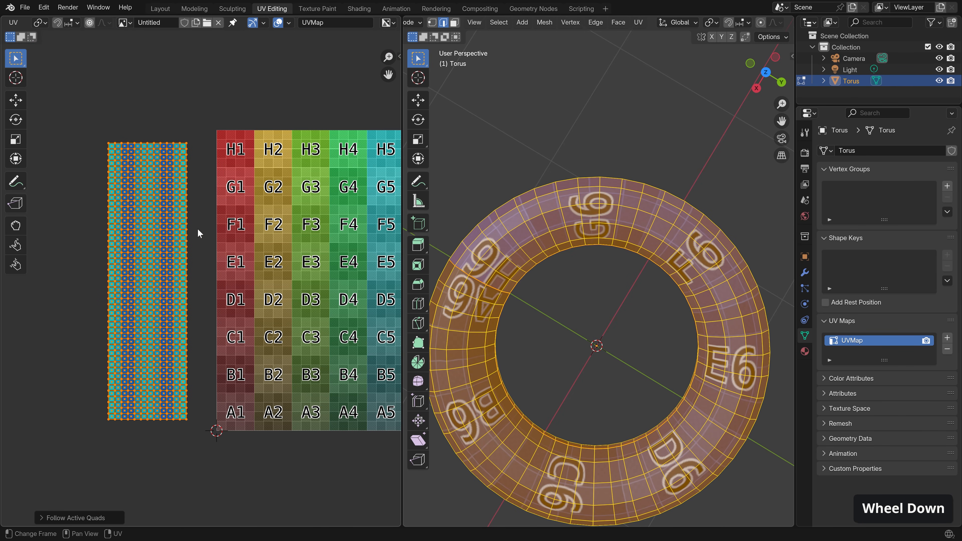
Step: Move the straightened UV island along X onto the texture grid's first columns, scale it up slightly and adjust its position
key(g)
middle_click(247, 306)
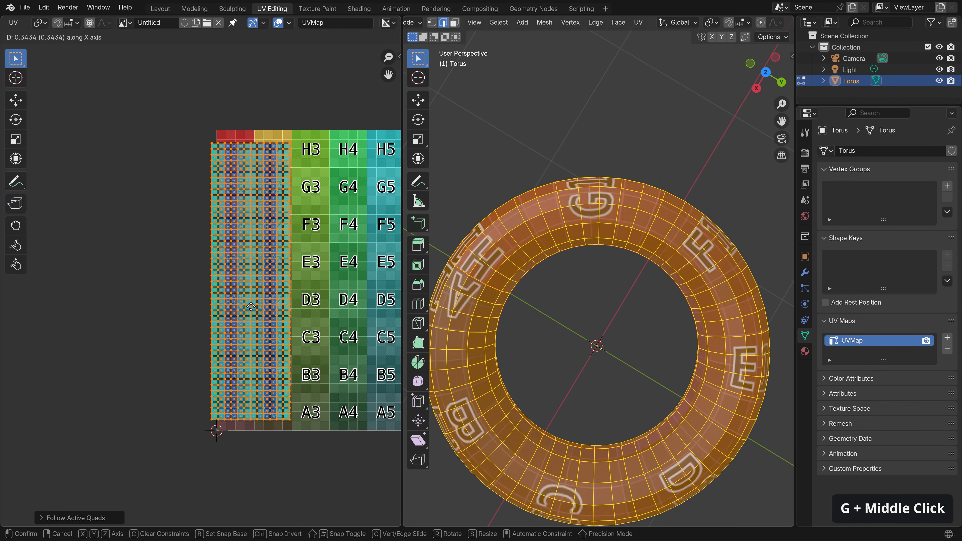
click(277, 368)
key(s)
click(288, 371)
key(g)
click(288, 371)
Step: Examine the texture mapping around the torus in Object Mode, and compare it with the island's stretch display in Edit Mode
key(Tab)
middle_drag(541, 369, 575, 330)
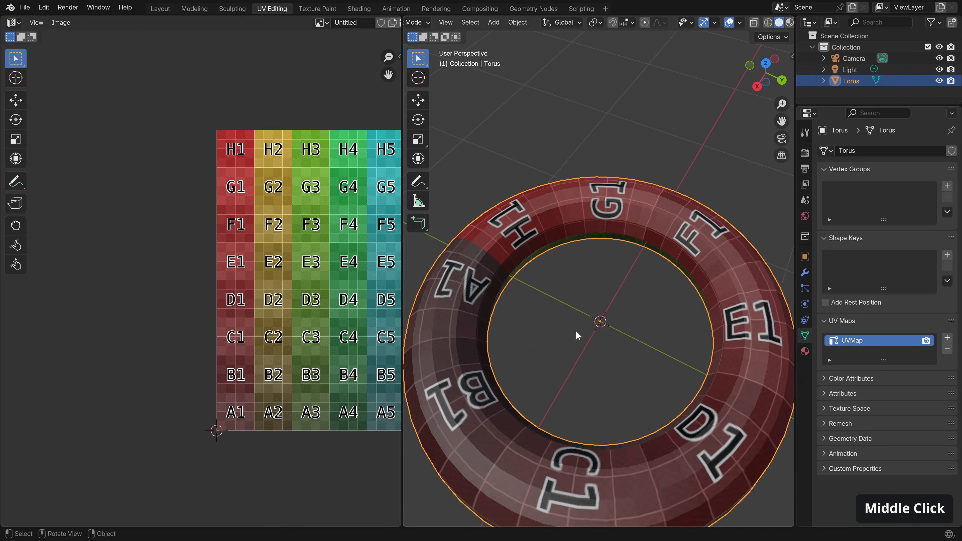
scroll(576, 329, down, 3)
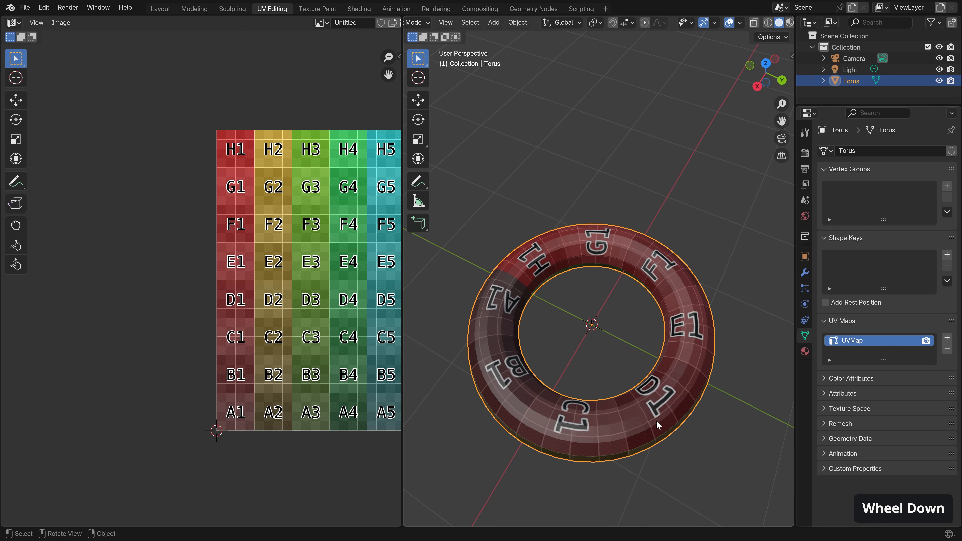
middle_drag(655, 423, 644, 398)
key(Tab)
key(a)
scroll(301, 270, up, 4)
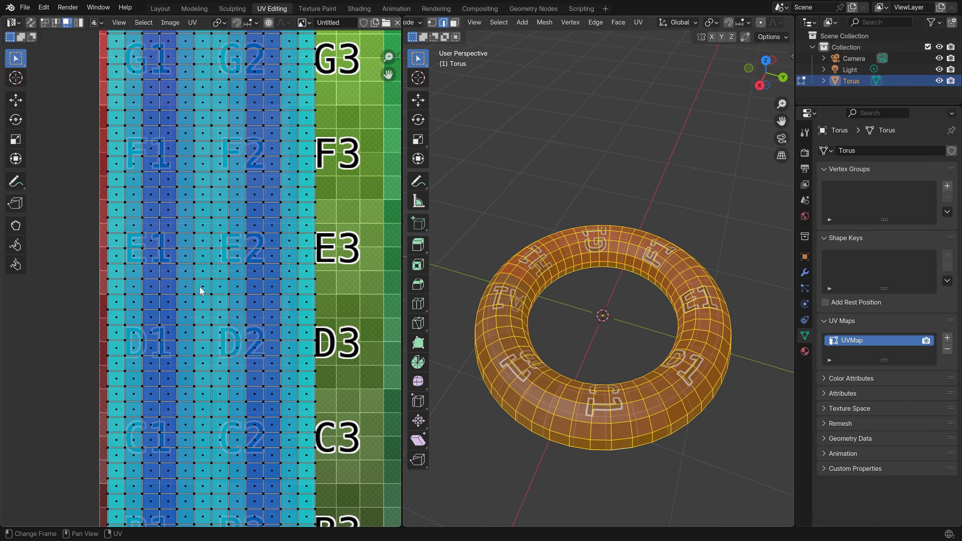
middle_drag(514, 323, 535, 338)
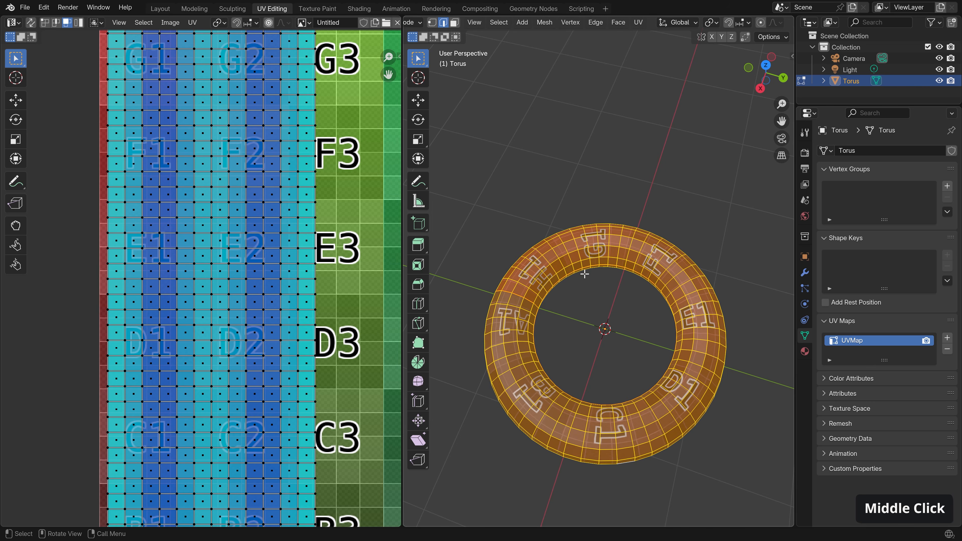
middle_drag(600, 409, 500, 395)
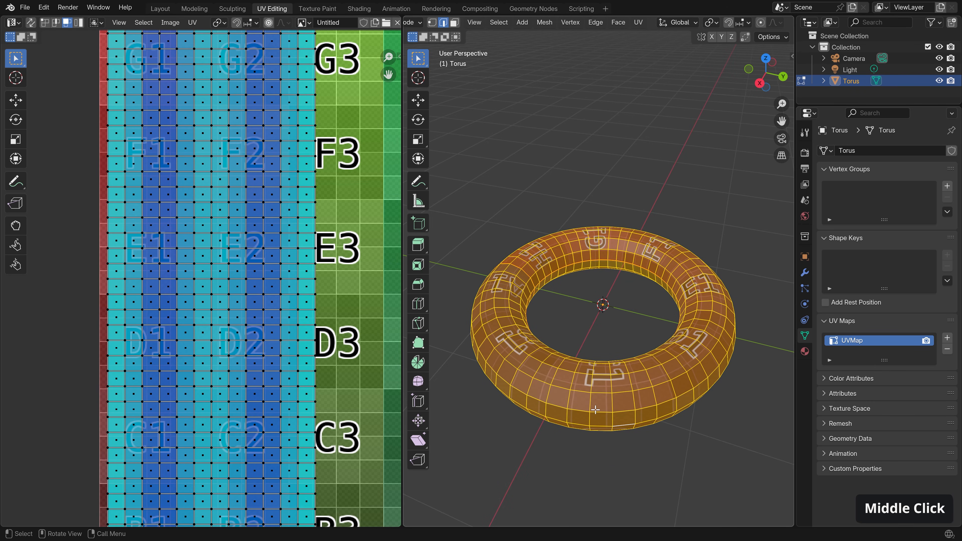
Step: Inspect the texture on the torus's outer side from a low angle in Object Mode, and review the whole UV island in Edit Mode
key(Tab)
middle_drag(582, 424, 503, 243)
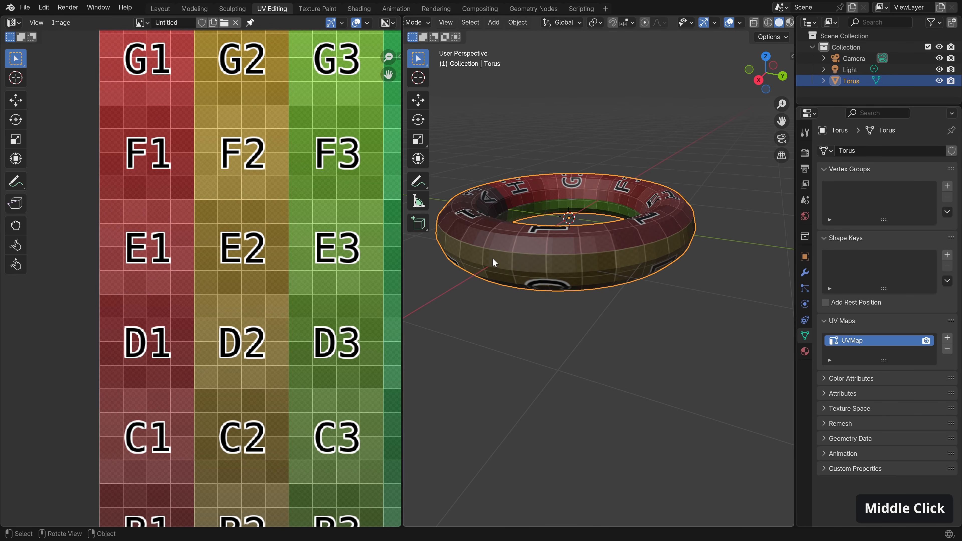
scroll(571, 201, up, 2)
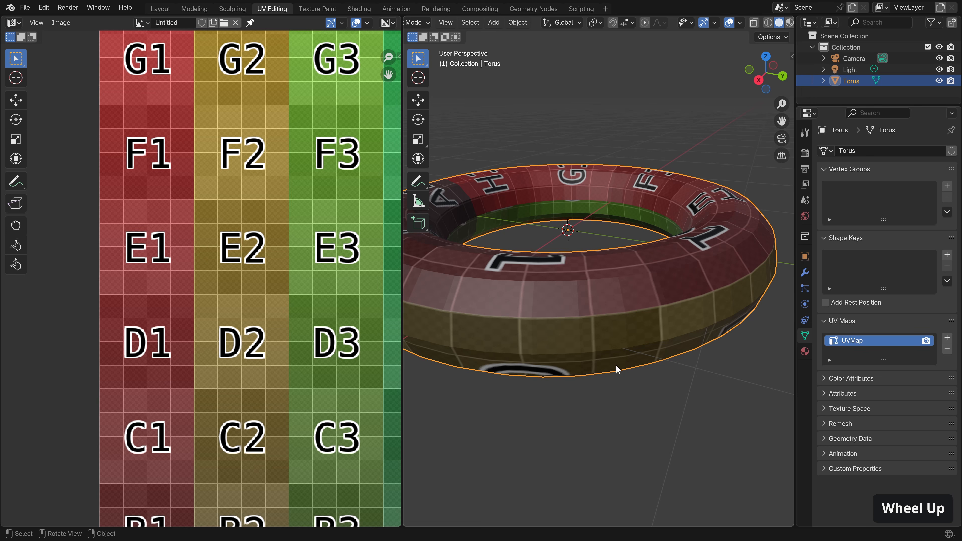
scroll(568, 227, down, 2)
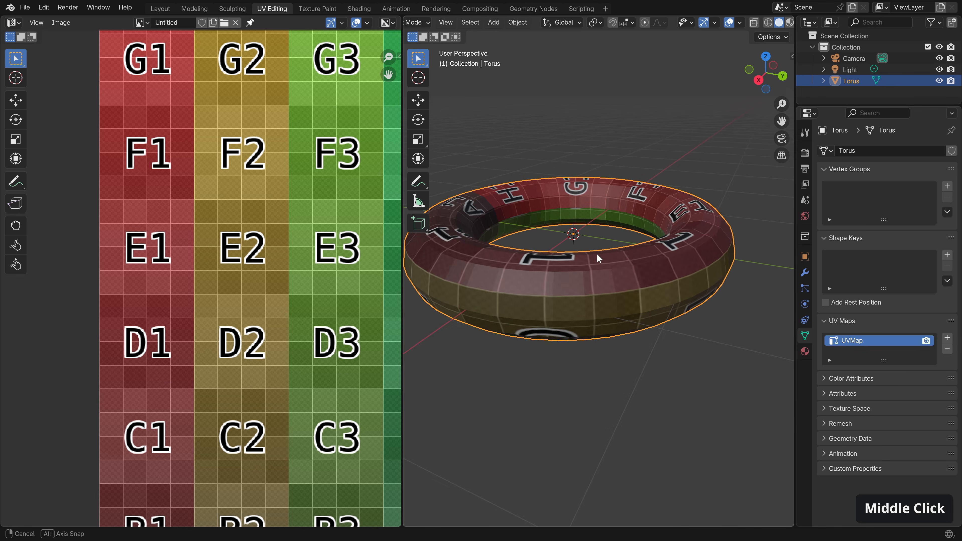
middle_drag(597, 253, 615, 308)
scroll(620, 342, down, 2)
middle_drag(620, 342, 626, 316)
key(Tab)
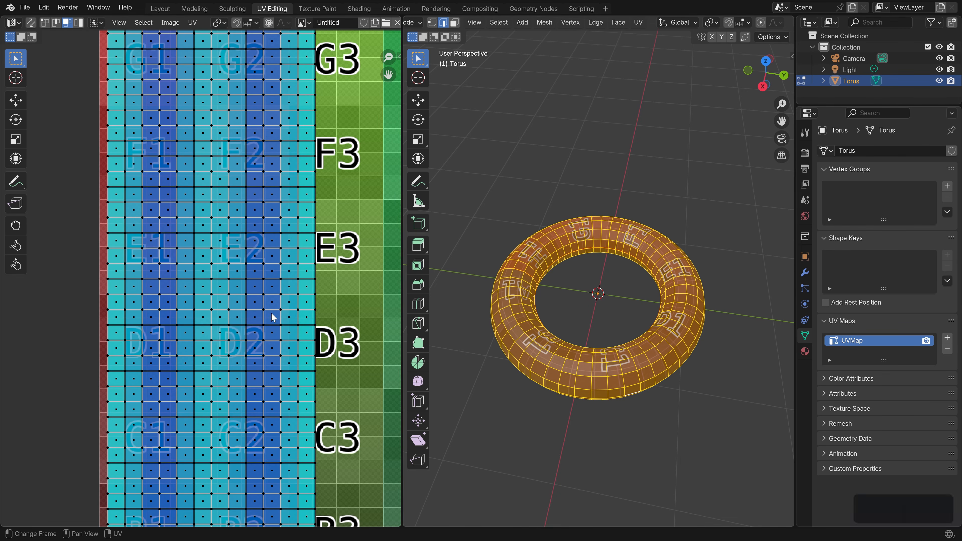
scroll(272, 315, down, 4)
scroll(272, 316, down, 1)
shift+middle_drag(299, 328, 274, 302)
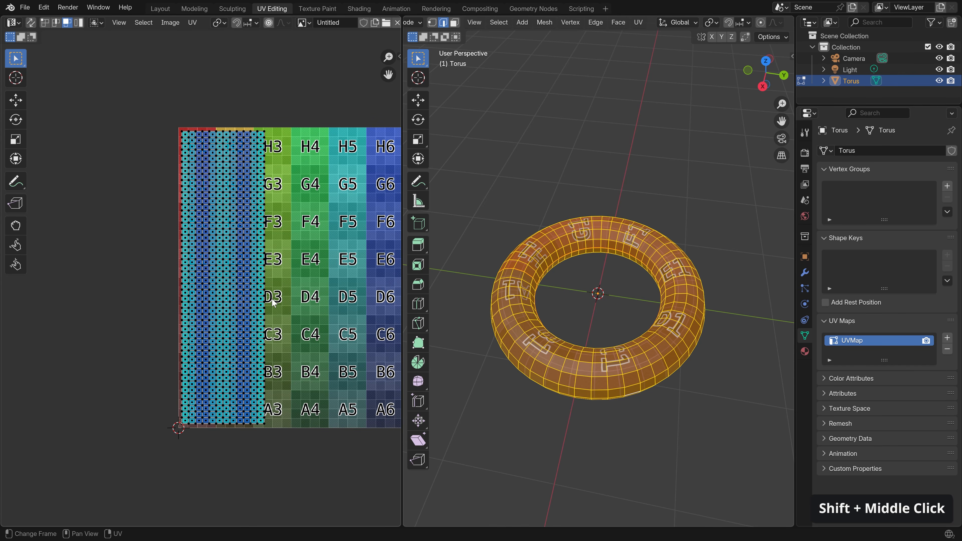
scroll(273, 302, up, 2)
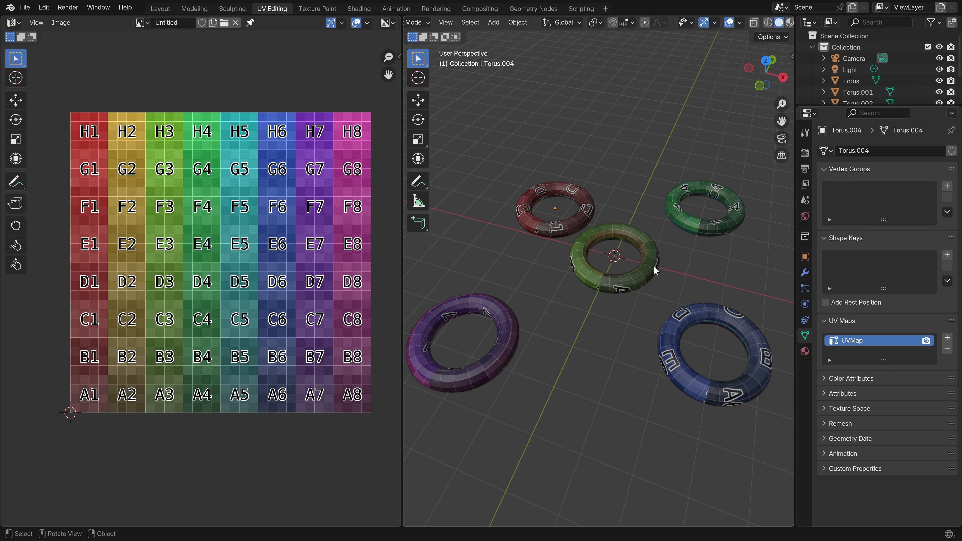
Step: Select all five tori, from the central one to the green one, and enter Edit Mode on them together
shift+click(602, 289)
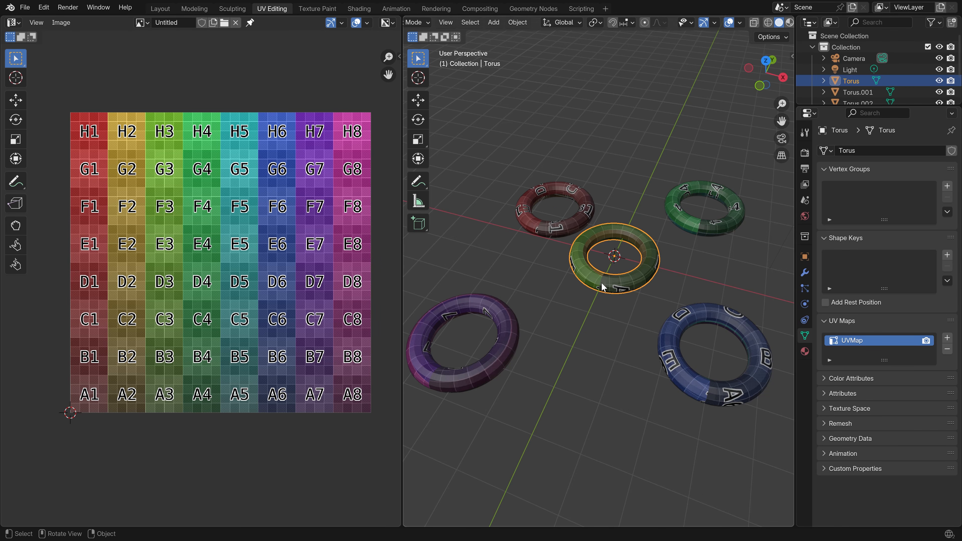
shift+click(562, 230)
shift+click(495, 350)
shift+click(664, 360)
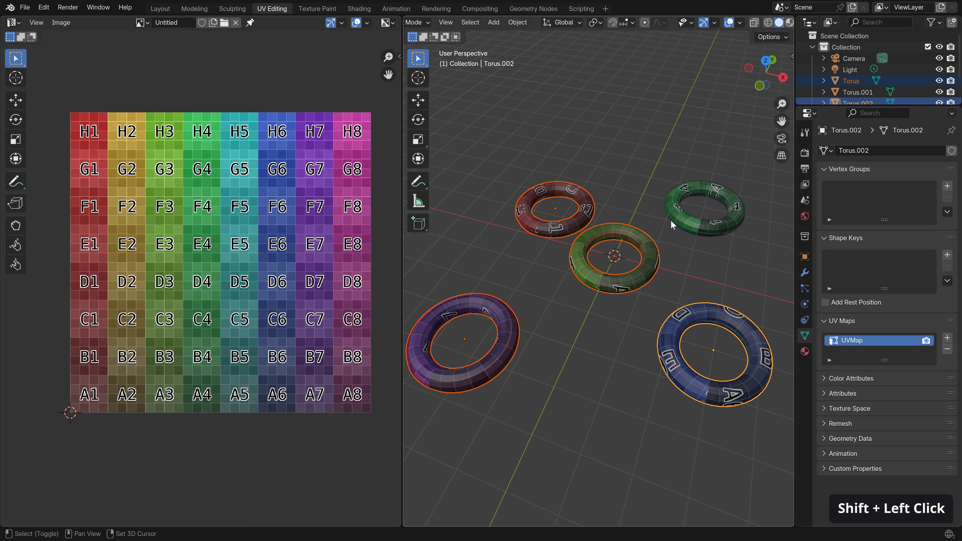
shift+click(670, 220)
key(Tab)
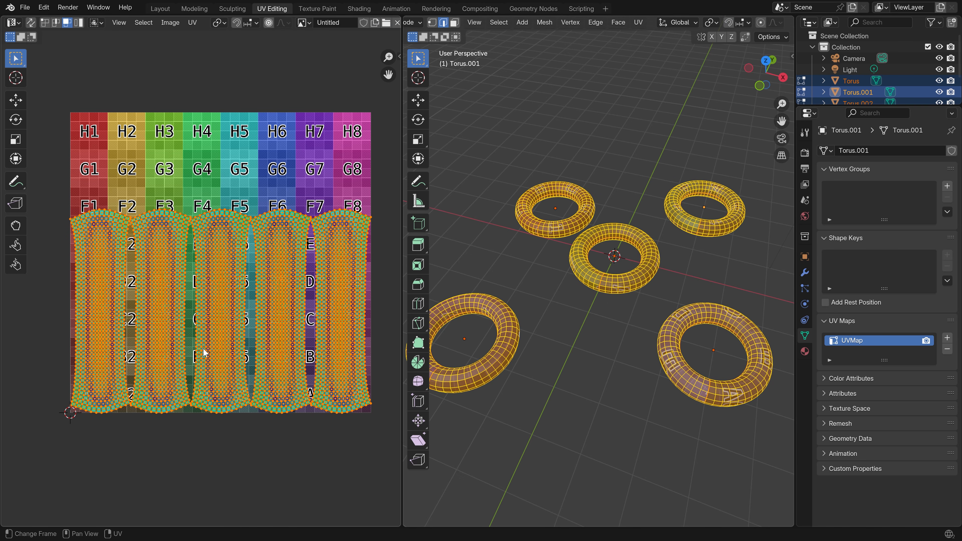
Step: Deselect all UVs and examine the stretch across the five torus islands up close and as a whole
key(a)
key(a)
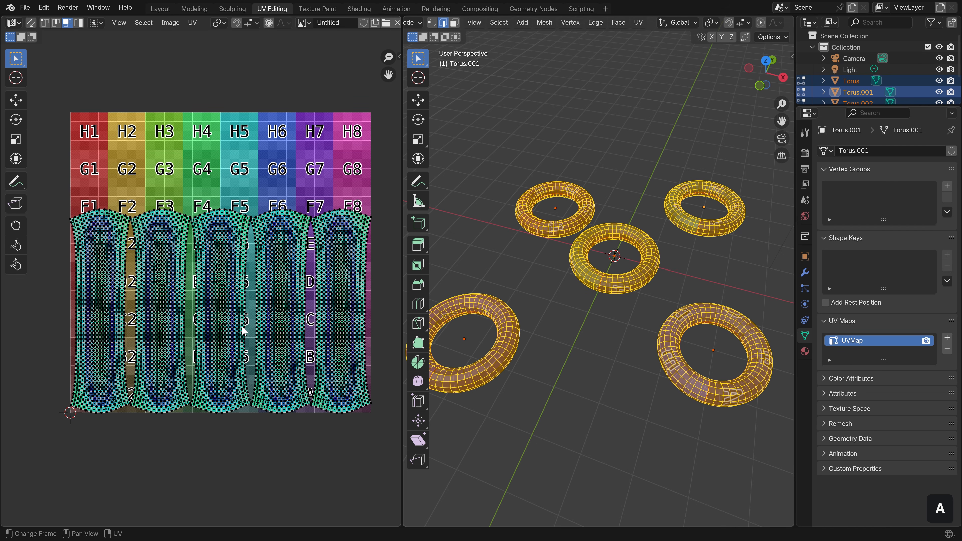
scroll(242, 320, up, 8)
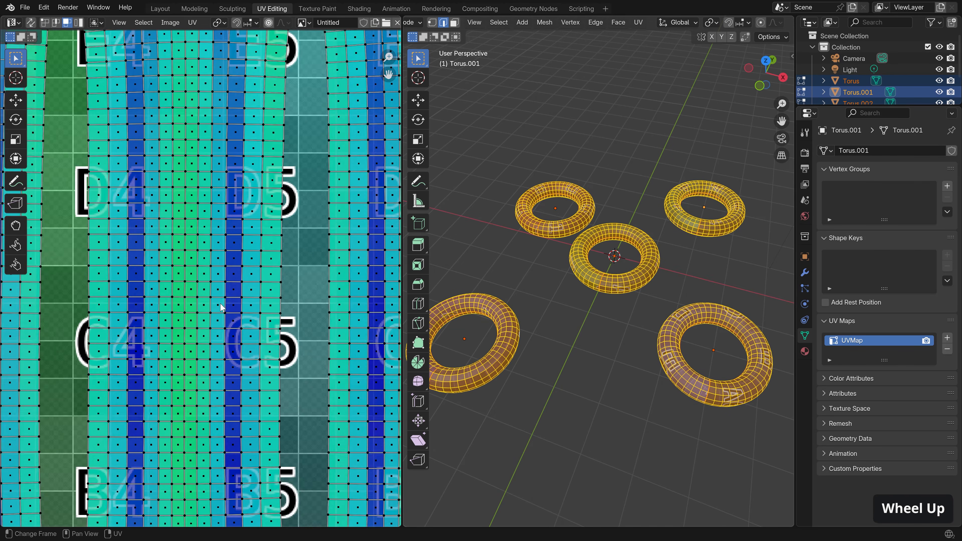
scroll(272, 303, down, 7)
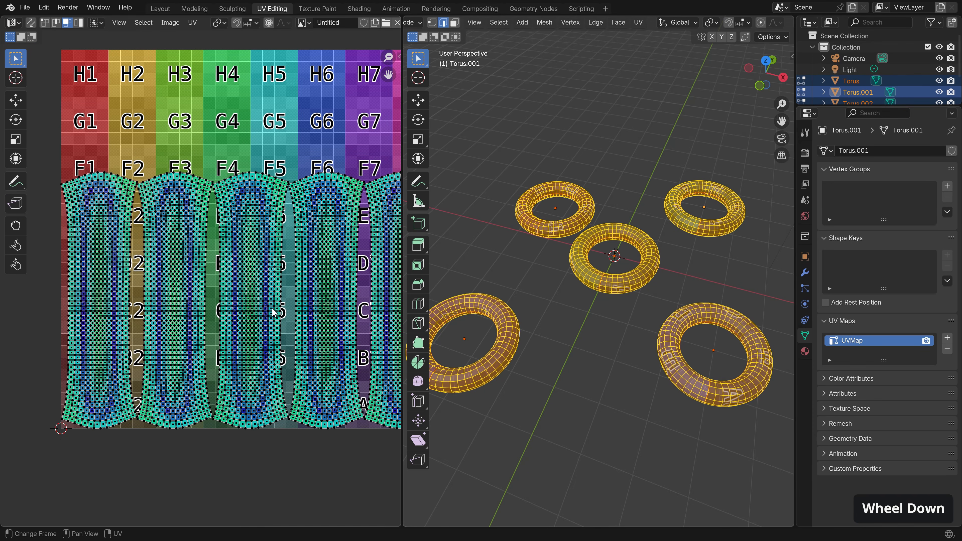
scroll(265, 314, down, 3)
shift+middle_drag(305, 318, 294, 313)
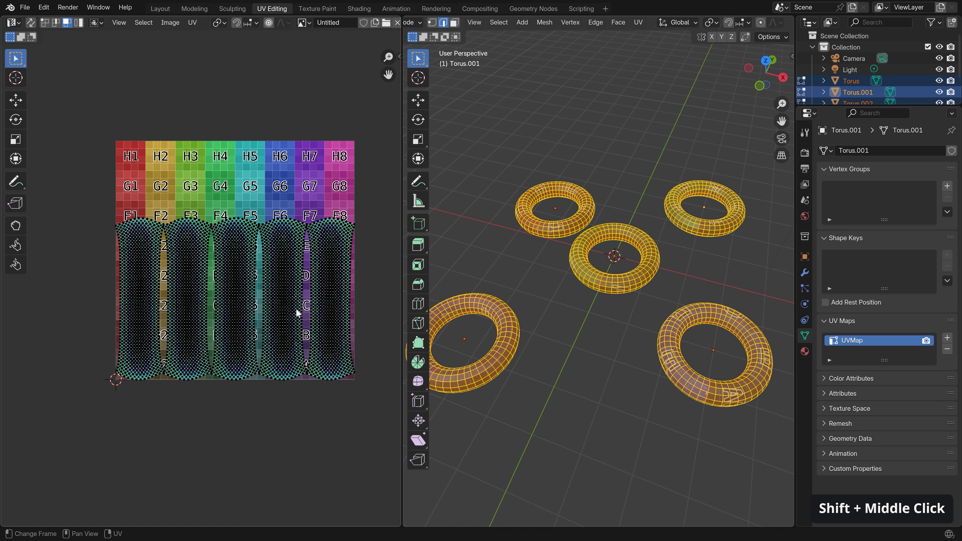
scroll(302, 329, up, 2)
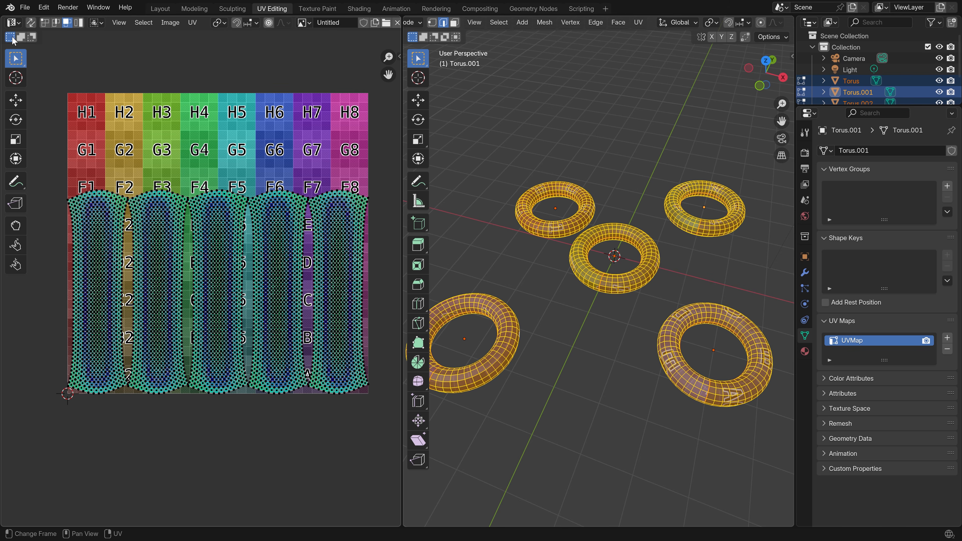
Step: Check the installed UV add-ons in Preferences by filtering the add-on list for "uv", and close Preferences
click(44, 8)
click(62, 163)
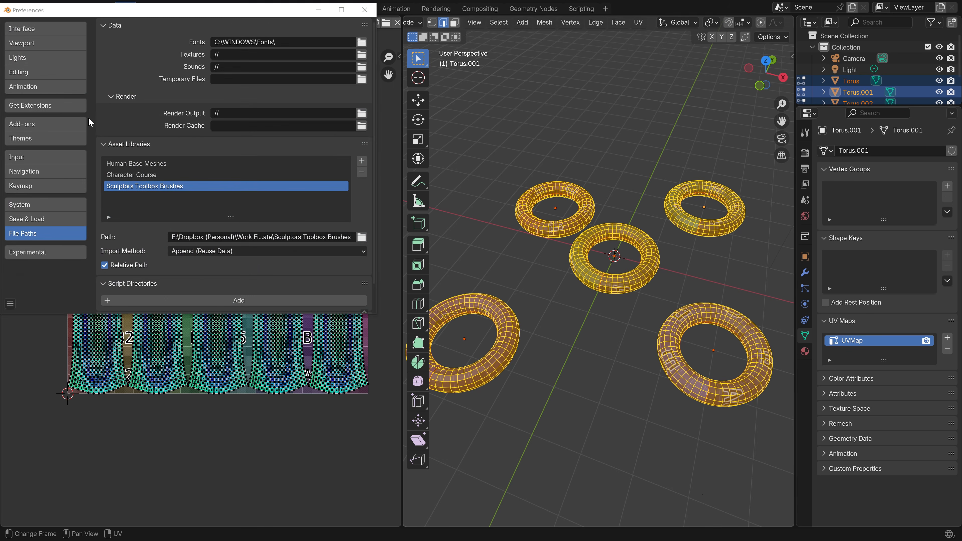
click(47, 126)
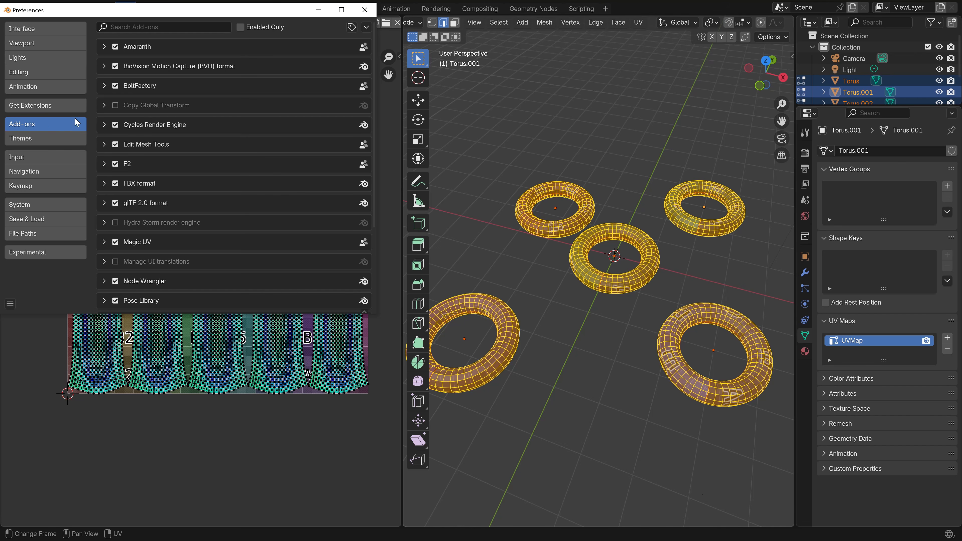
click(135, 26)
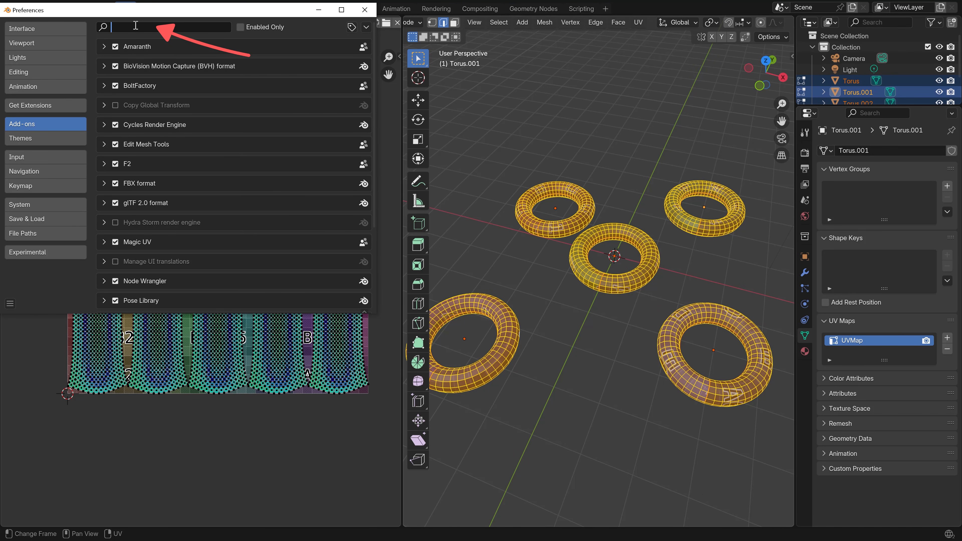
text(uv)
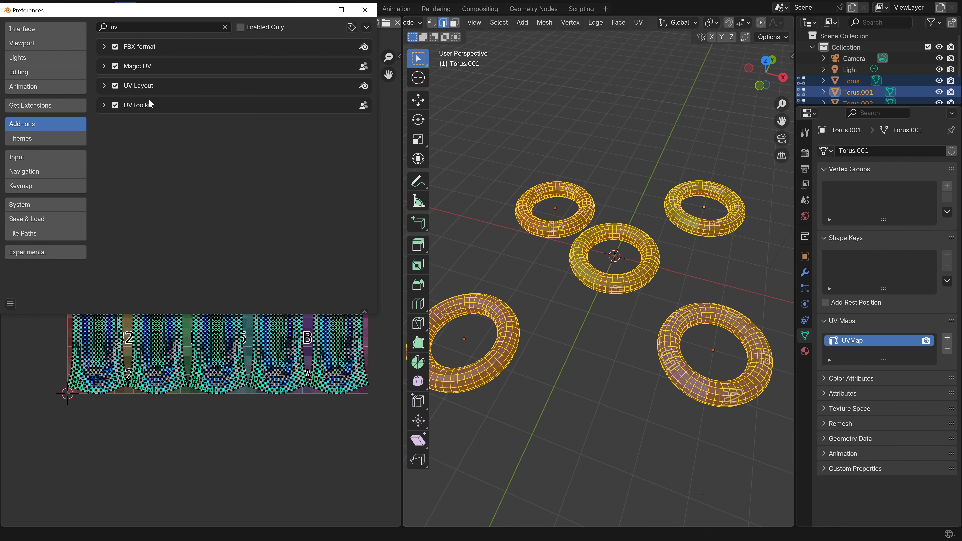
click(365, 9)
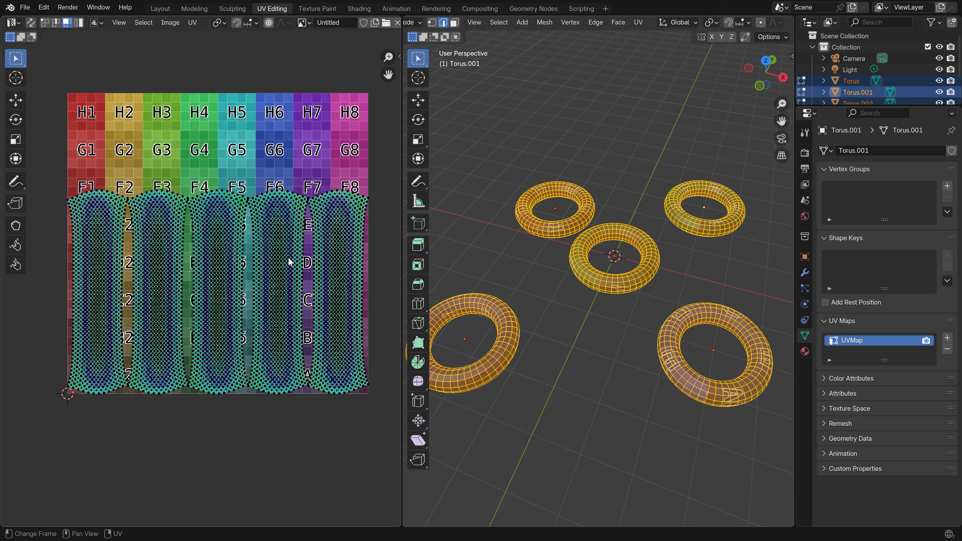
Step: Show the UV editor's sidebar, look at the Magic UV tools, and display the UV Toolkit tools
key(n)
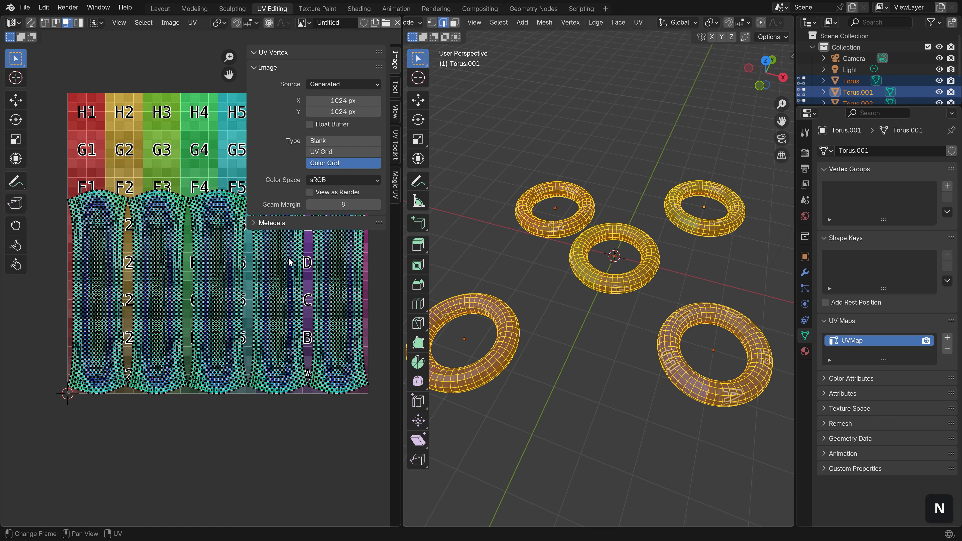
click(396, 140)
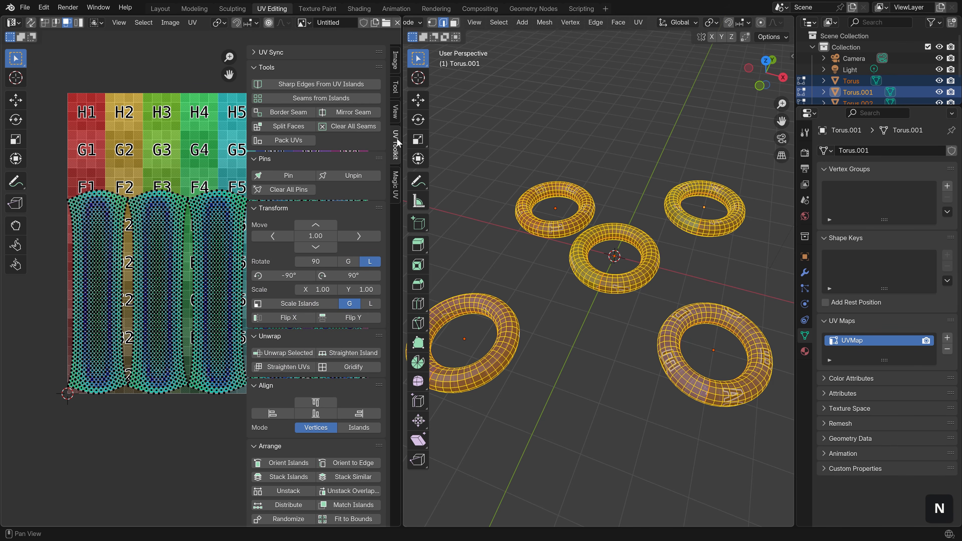
click(395, 185)
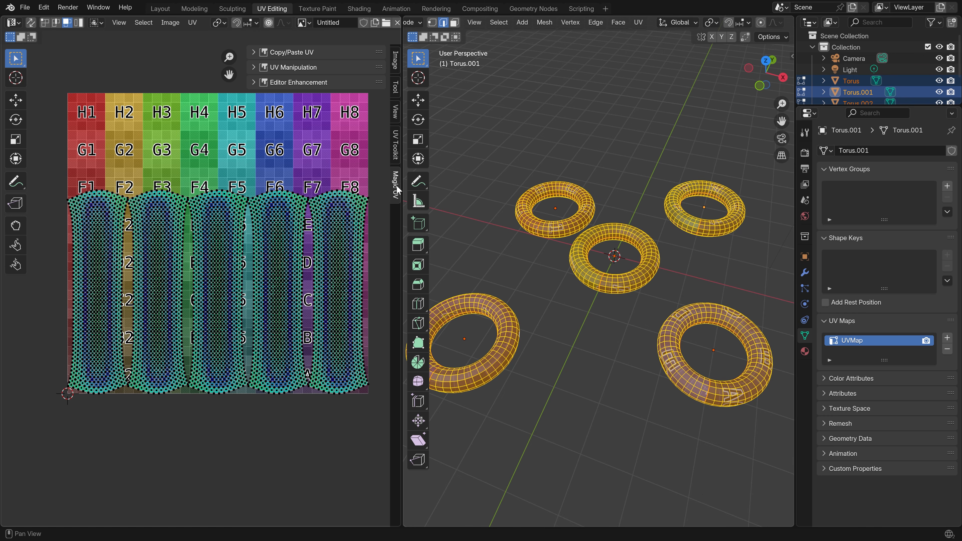
click(396, 144)
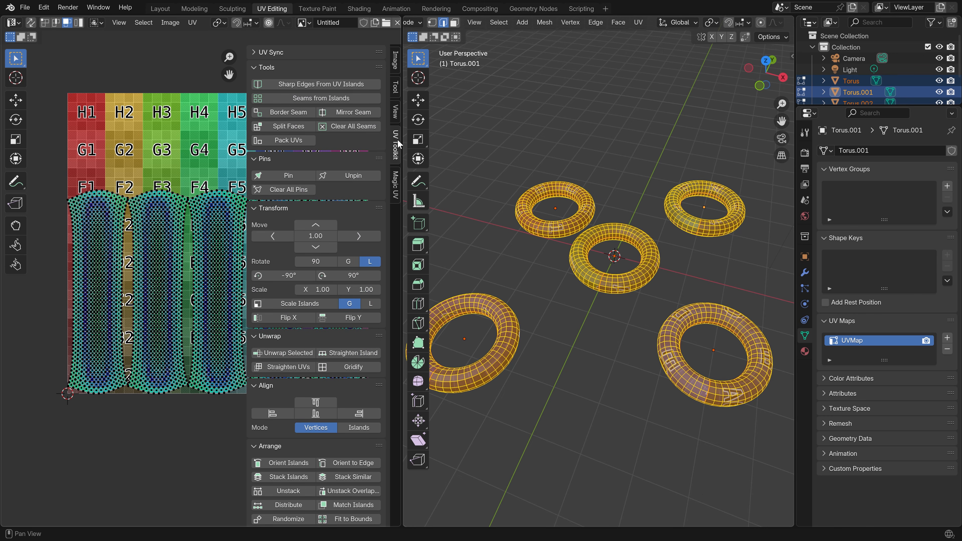
Step: Collapse the UV Toolkit sections from Tools through Quick Presets, keeping the Unwrap section expanded
click(258, 67)
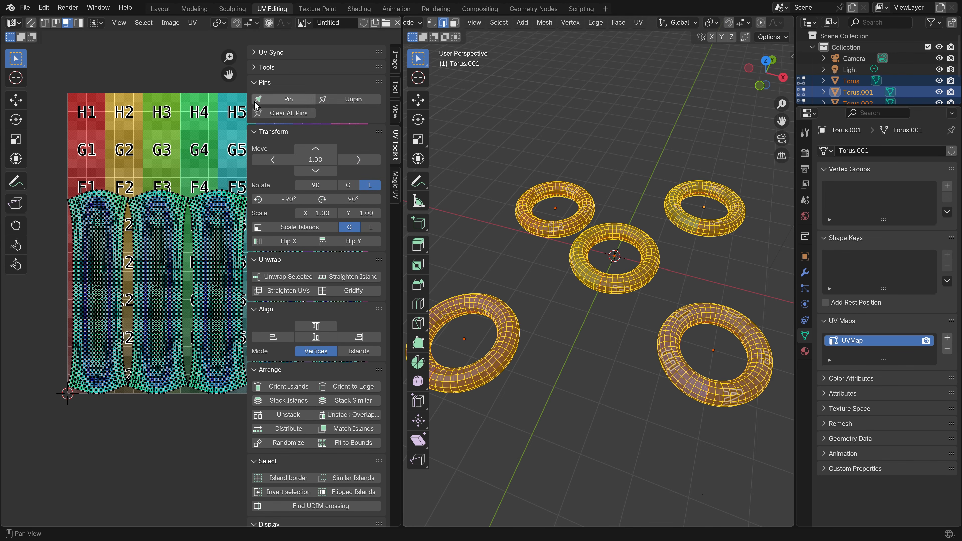
click(253, 86)
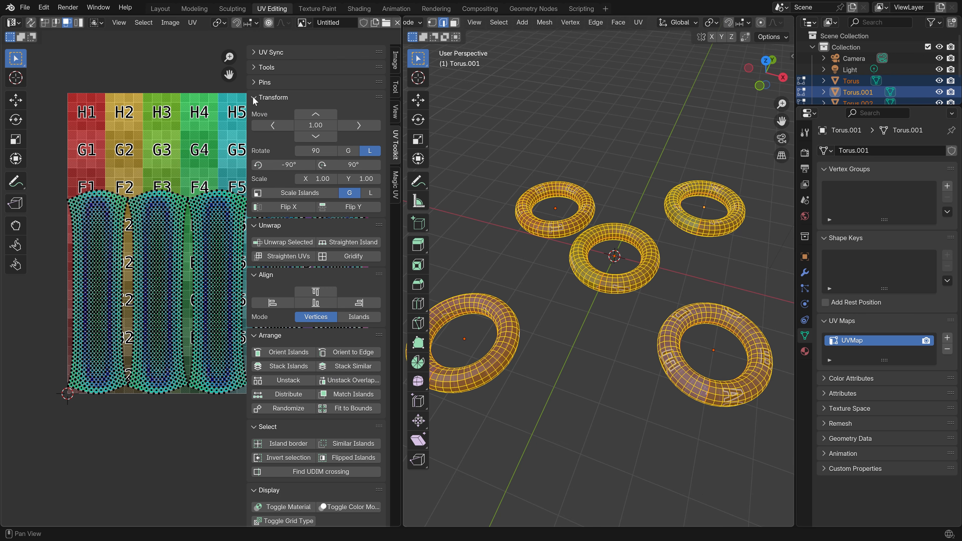
click(254, 97)
click(255, 161)
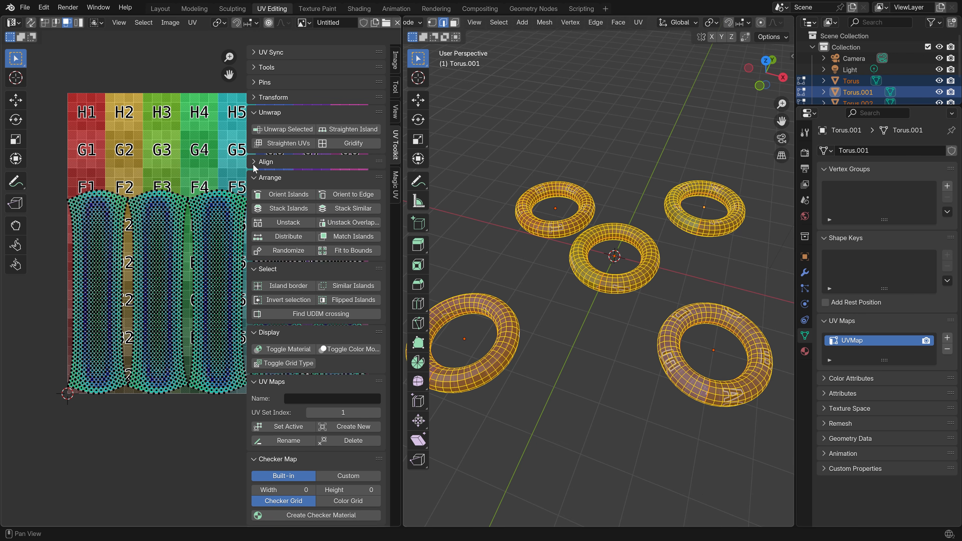
click(256, 177)
click(257, 191)
click(253, 207)
click(257, 223)
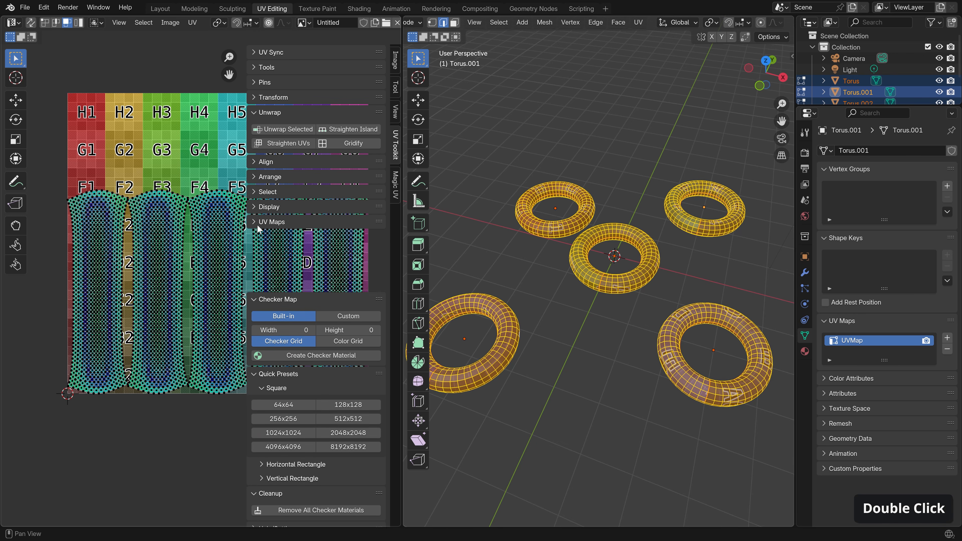
click(257, 236)
click(254, 251)
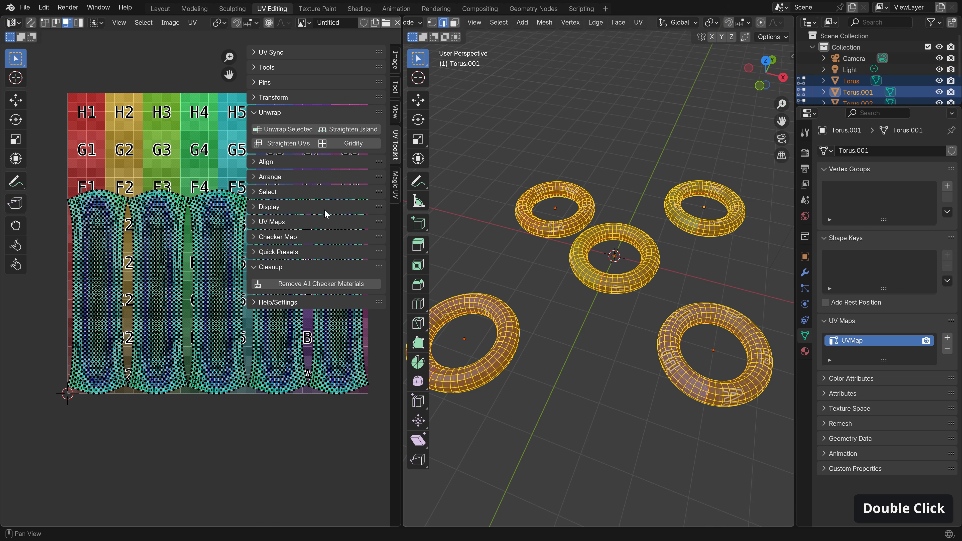
Step: Straighten all five torus UV islands with UV Toolkit's Straighten UVs, clear the UV selection, and hide the sidebar
click(253, 267)
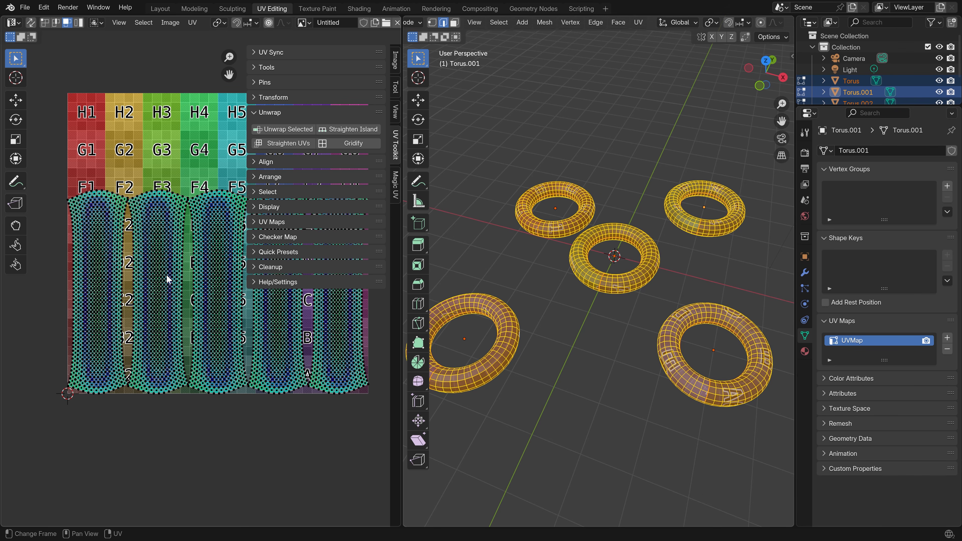
key(a)
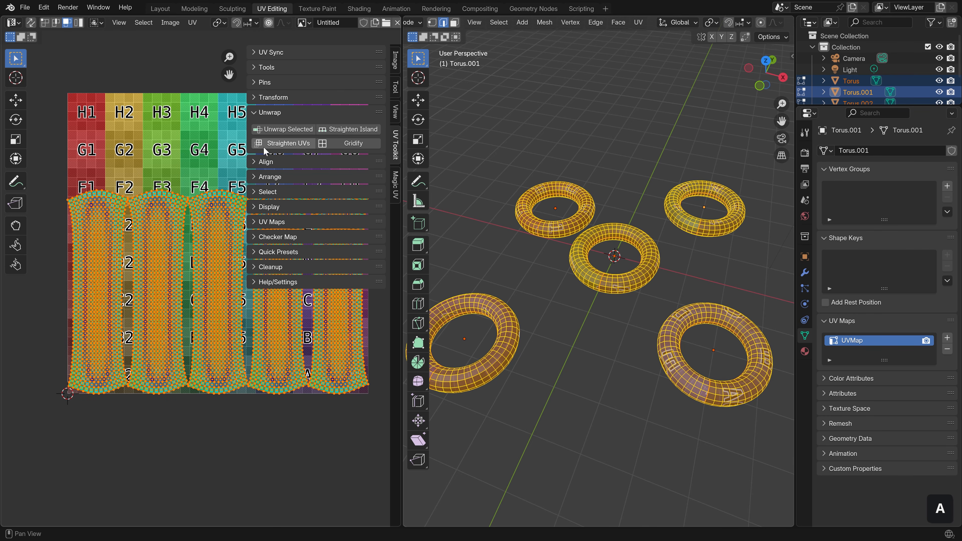
click(285, 144)
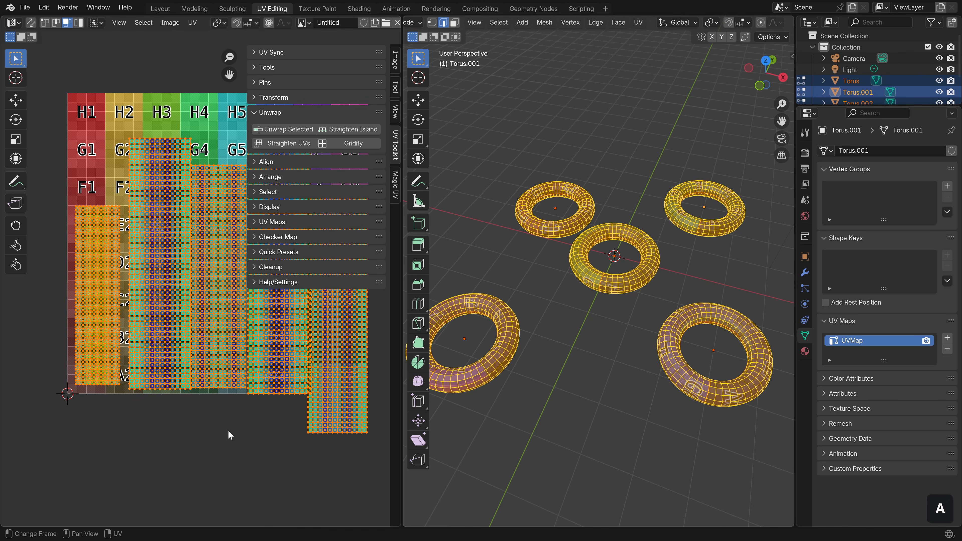
click(229, 434)
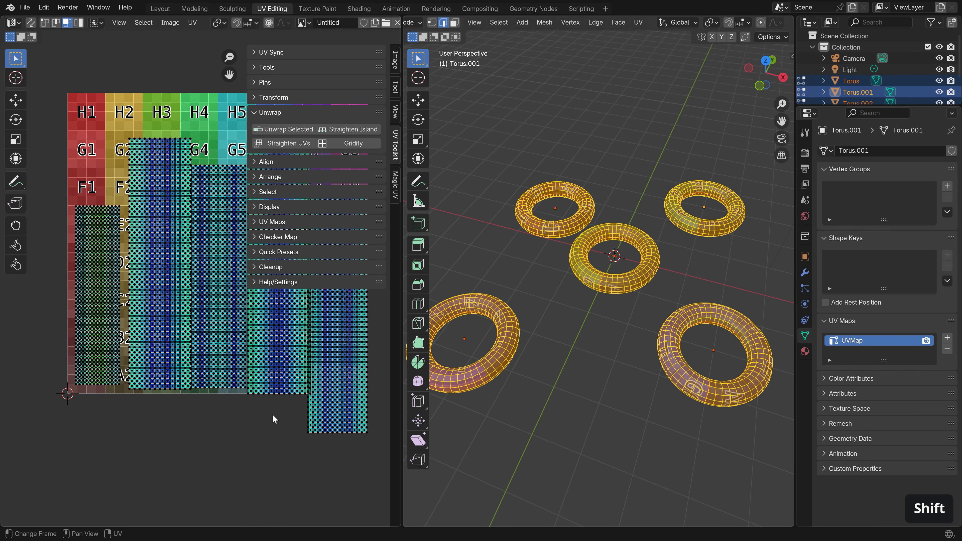
key(n)
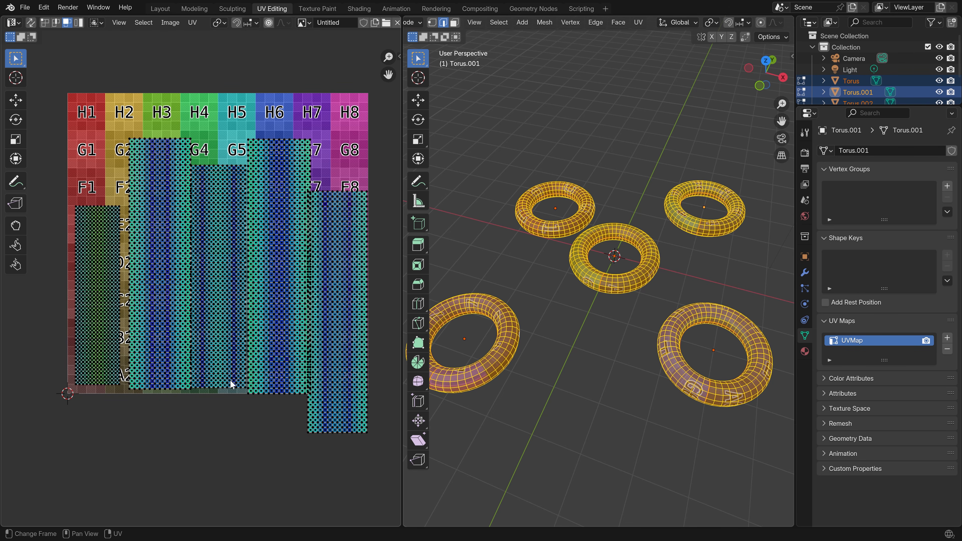
Step: Check the checker texture on the straightened tori in Object Mode and return to Edit Mode
key(Tab)
click(501, 335)
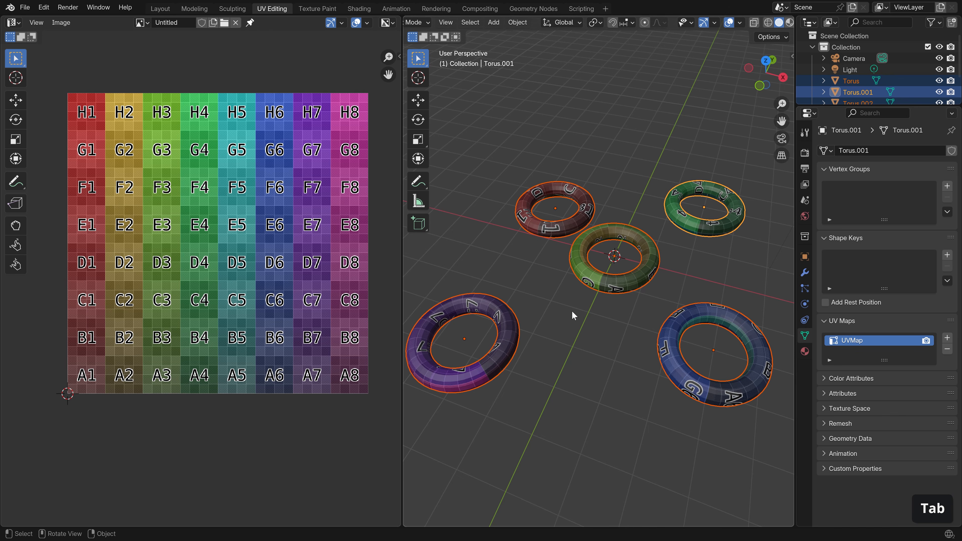
key(Tab)
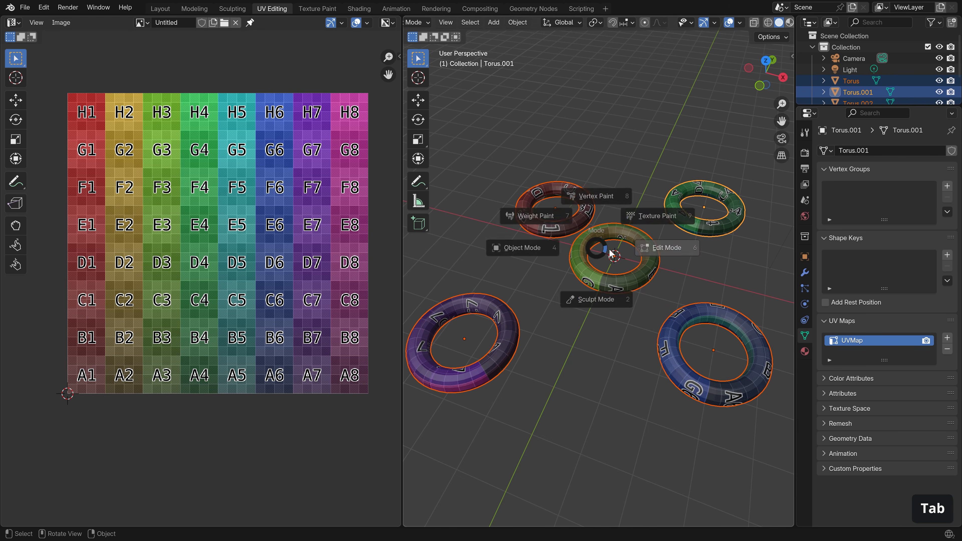
click(395, 275)
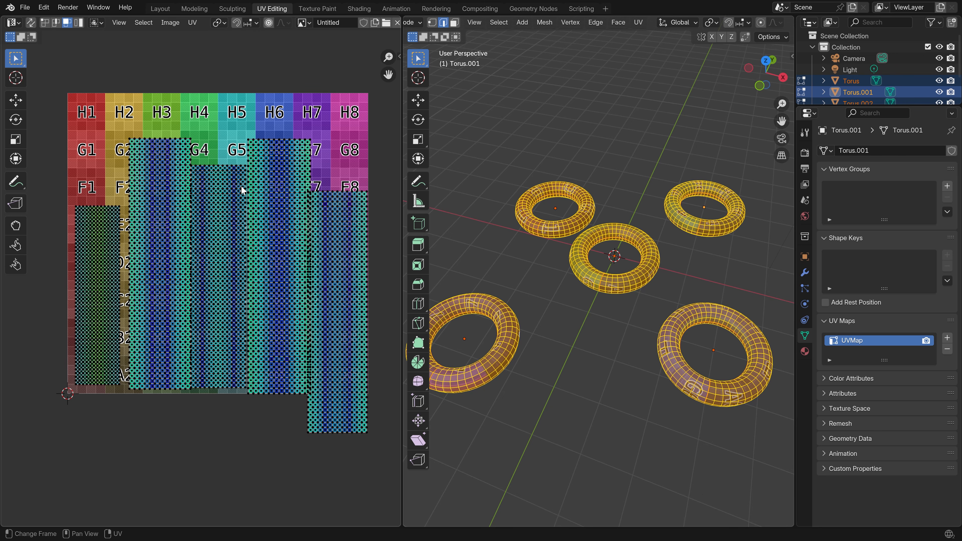
Step: Apply Average Islands Scale to all five torus UV islands and check the textured tori in Object Mode
key(a)
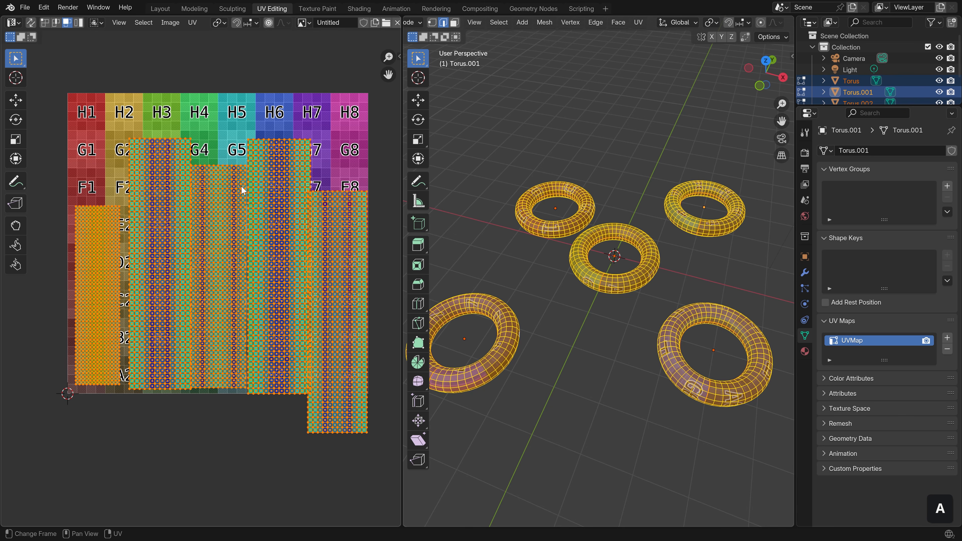
click(194, 22)
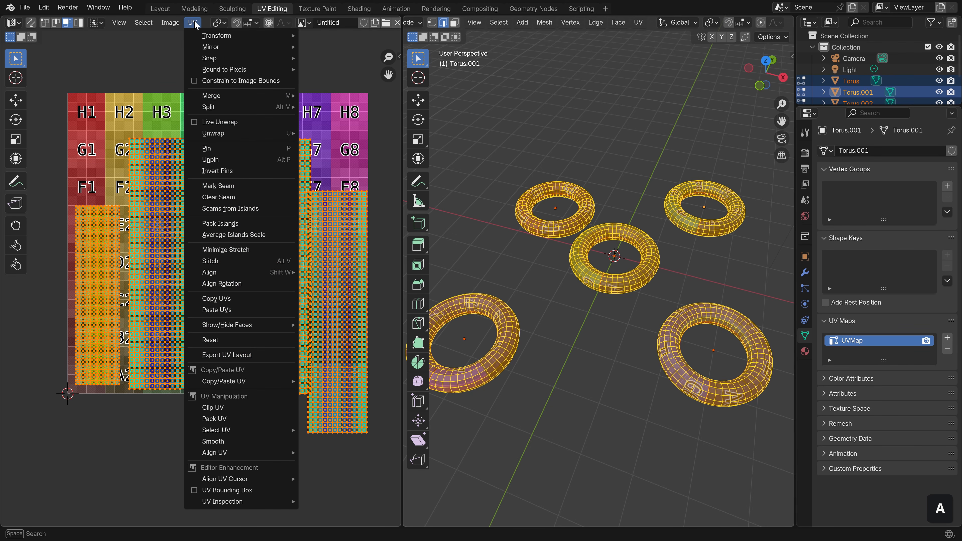
click(234, 236)
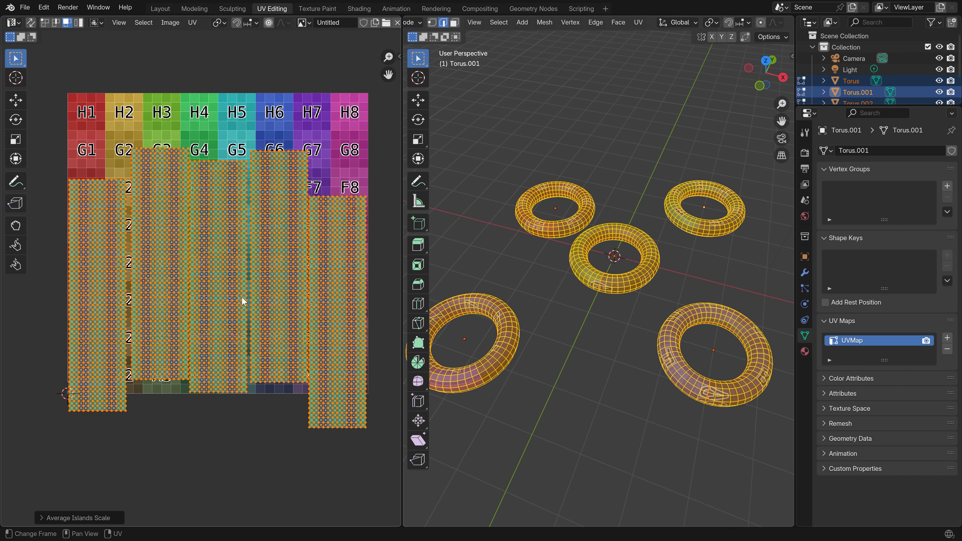
key(Tab)
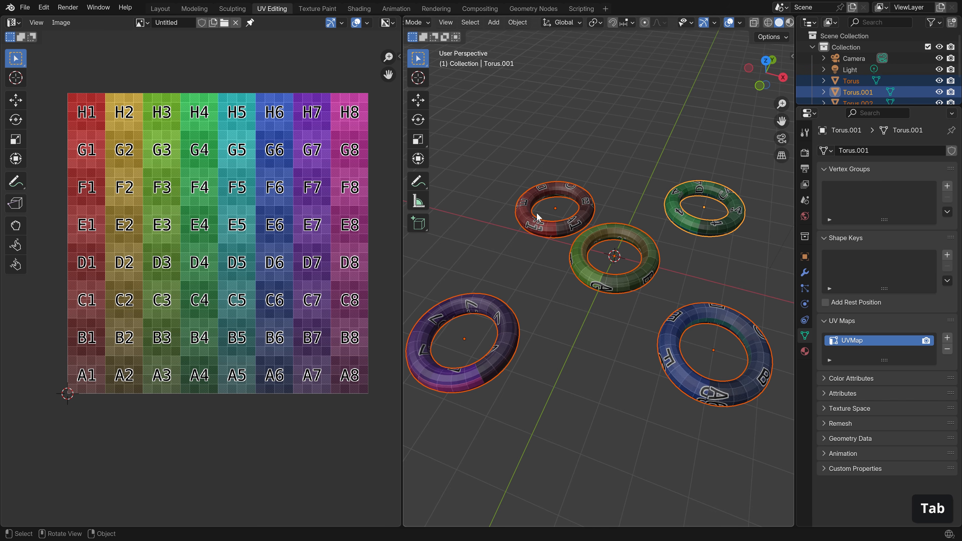
key(Tab)
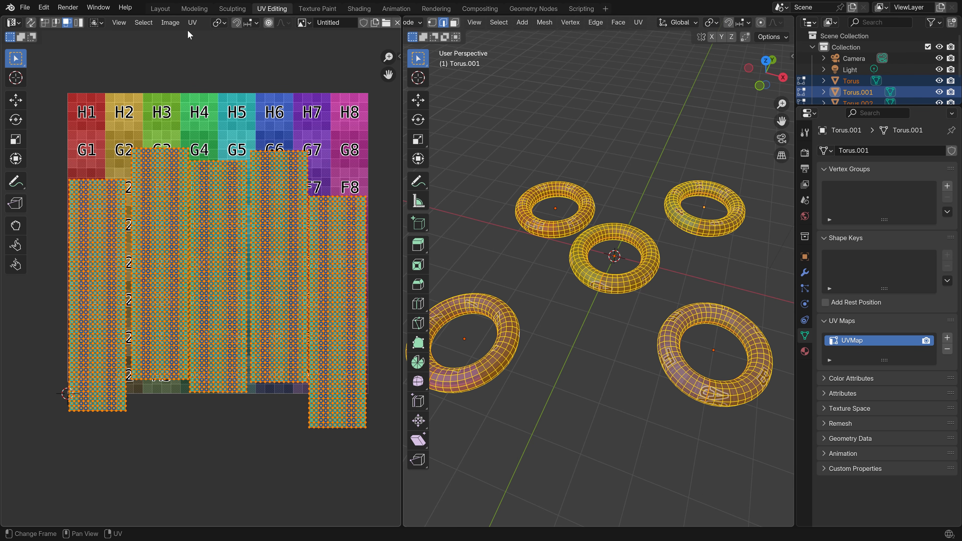
Step: Pack all five islands with Exact Shape (Concave), scaling, rotation and a 0.001 margin, and check the textured tori in Object Mode
click(191, 23)
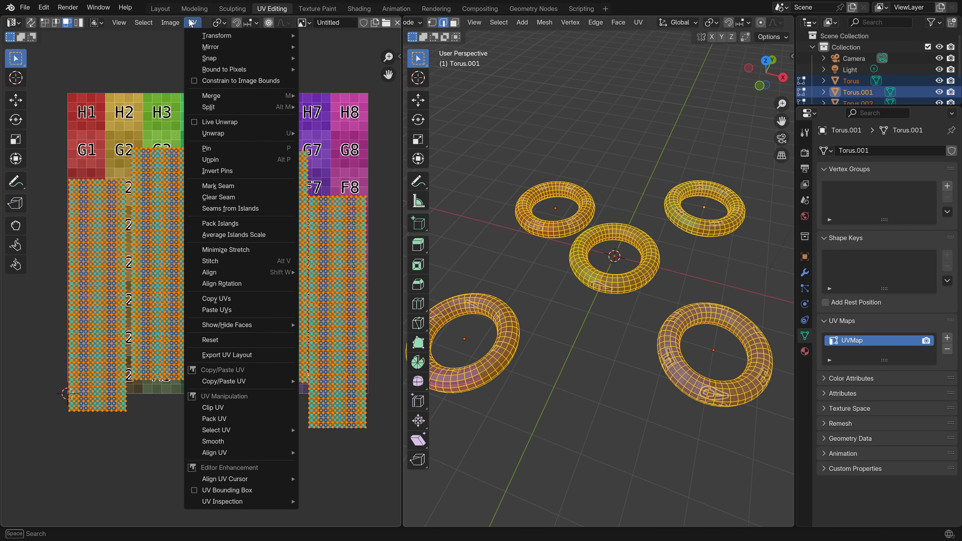
click(213, 223)
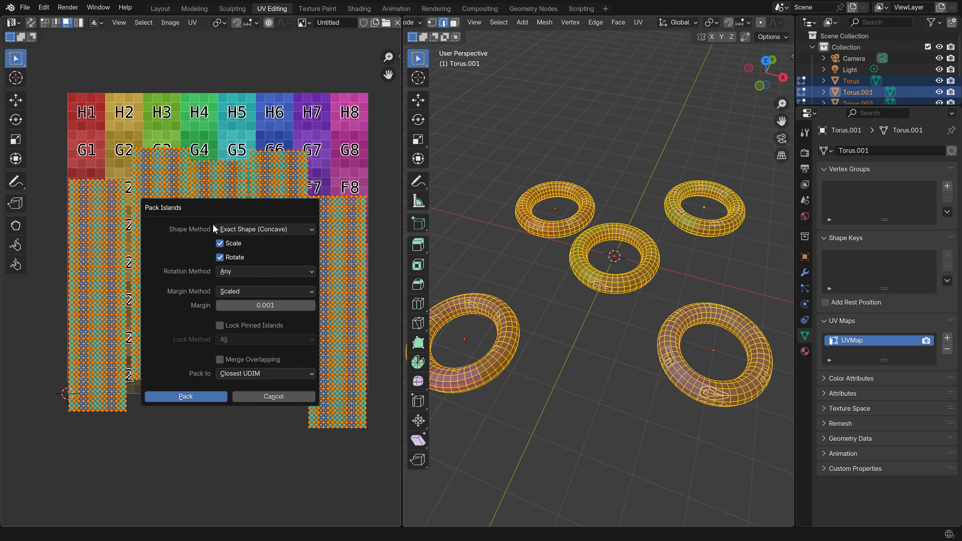
drag(226, 210, 319, 117)
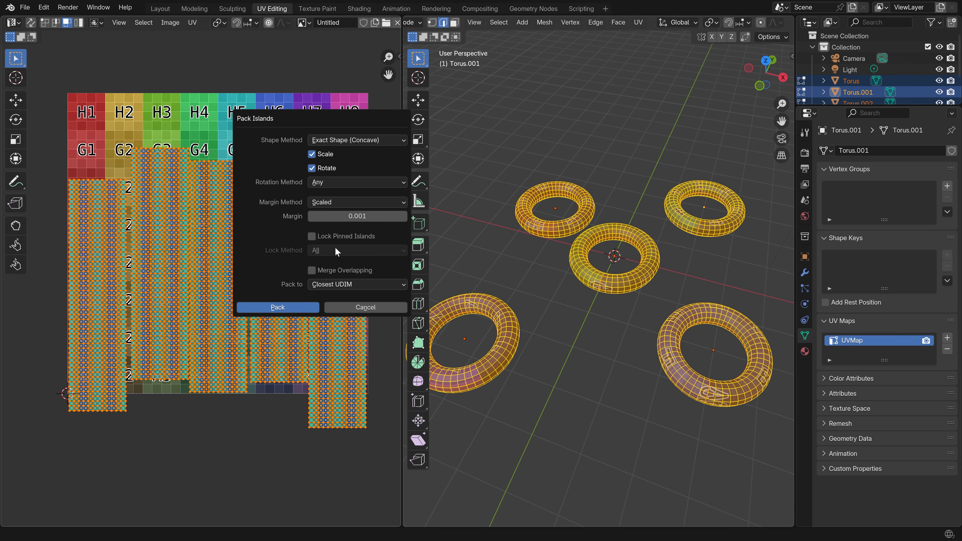
click(301, 307)
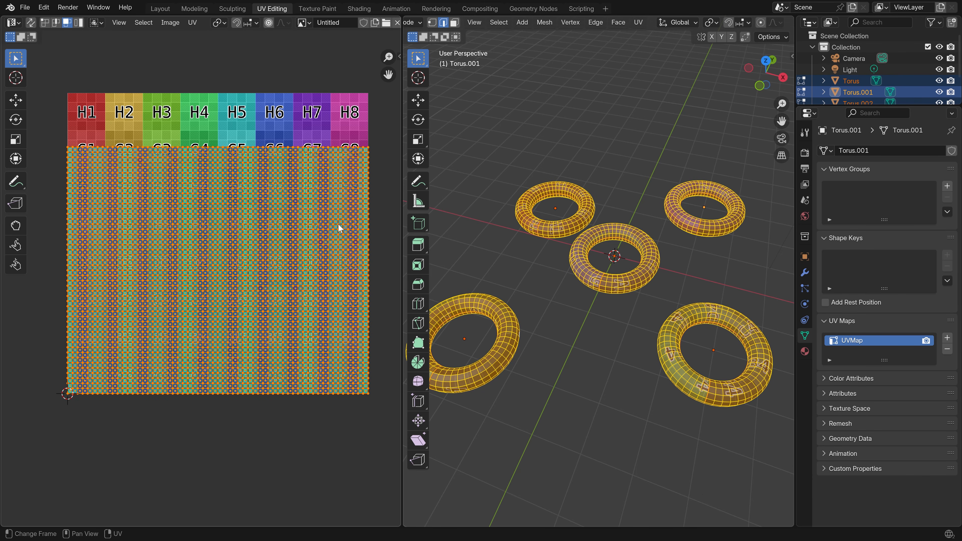
key(Tab)
key(ctrl+Tab)
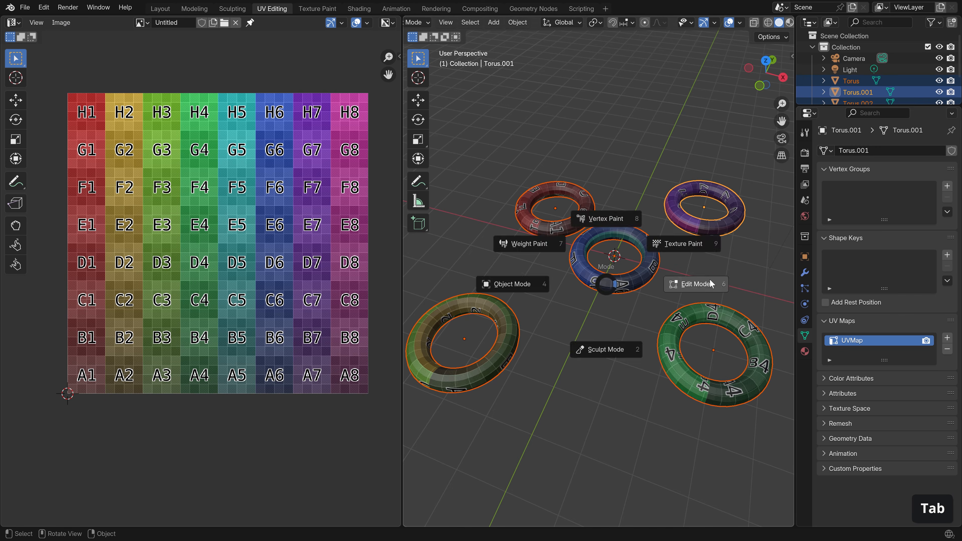
click(705, 283)
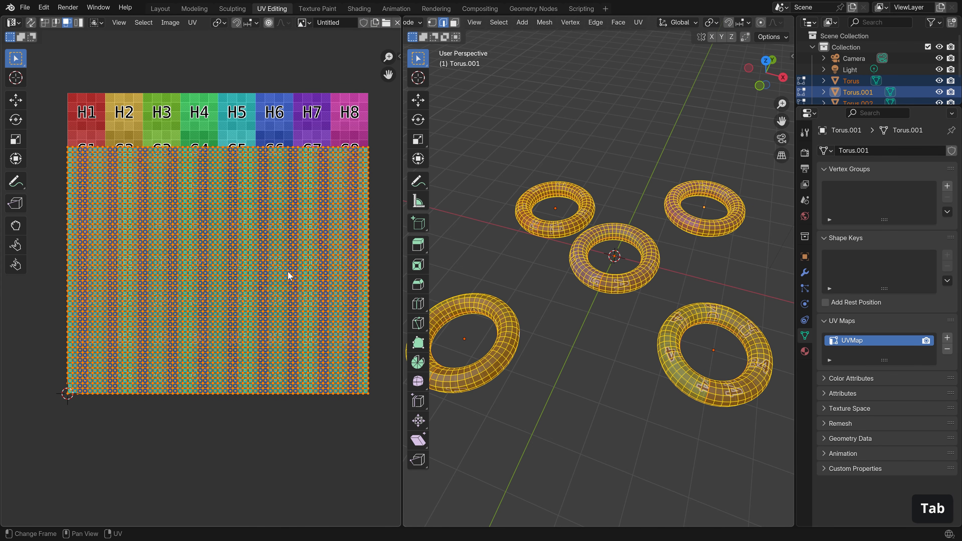
Step: Repack the torus UV islands using a scaled margin of 0.01
click(192, 23)
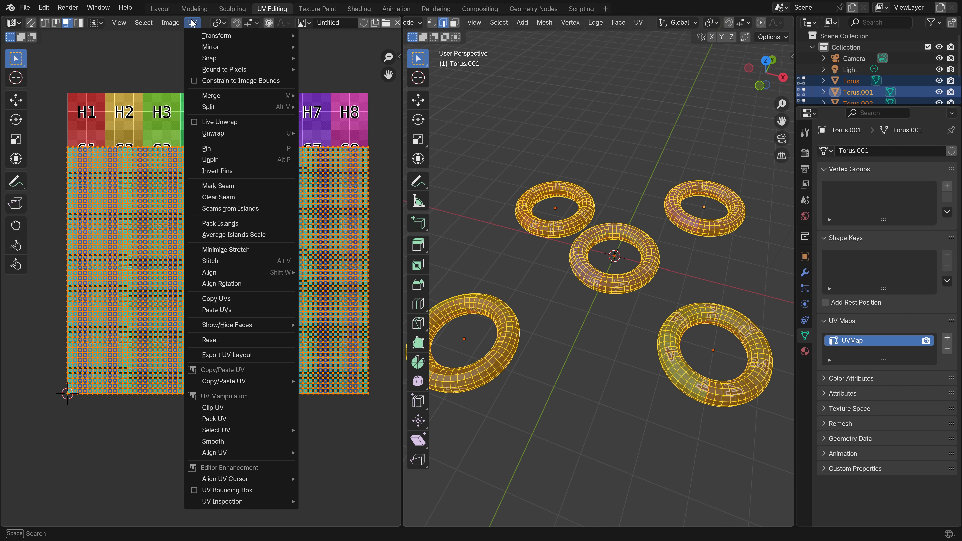
click(215, 224)
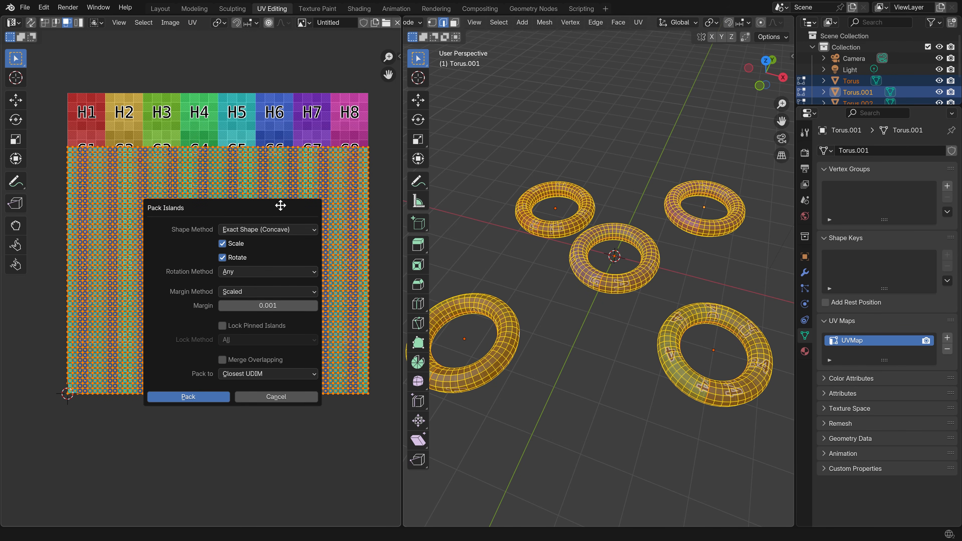
drag(286, 199, 317, 172)
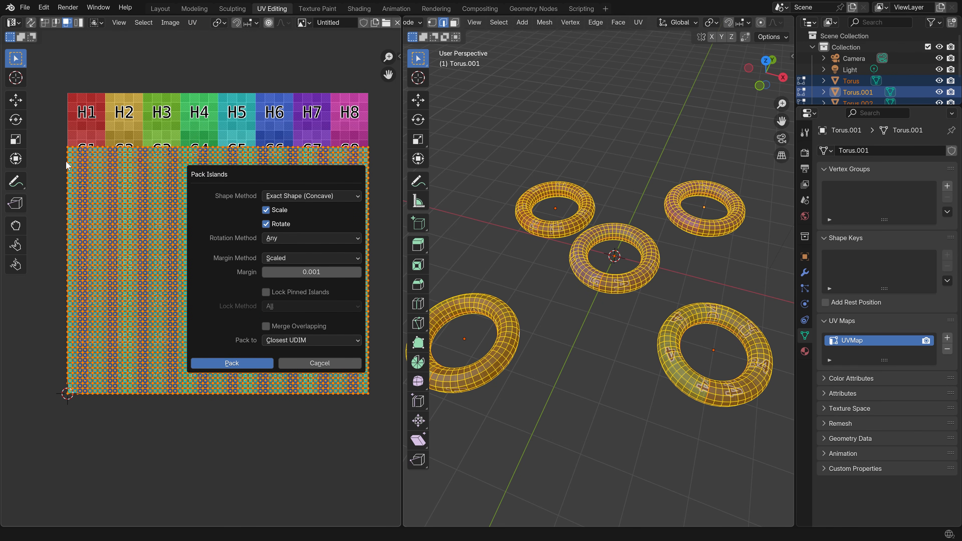
click(303, 272)
text(0.005)
key(Return)
click(321, 270)
text(0.01)
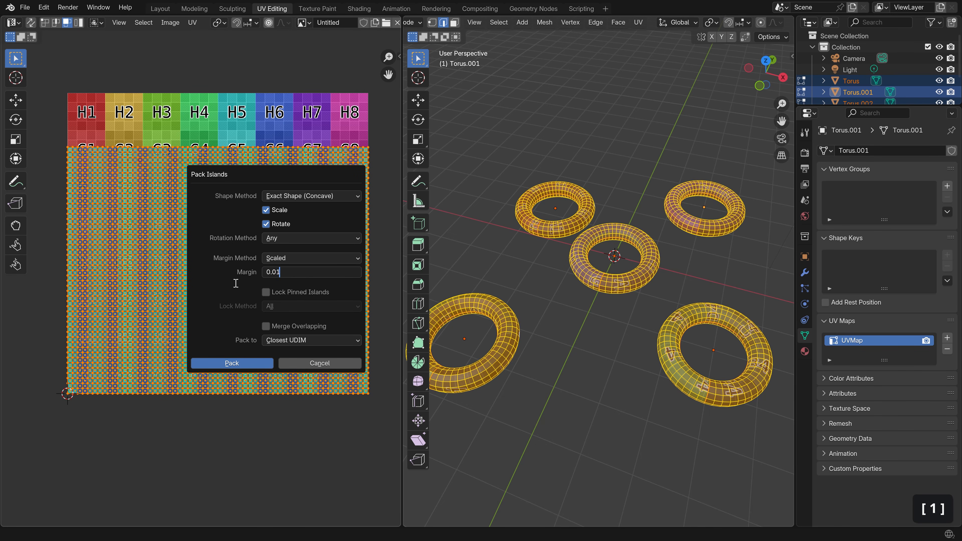
key(Return)
click(235, 358)
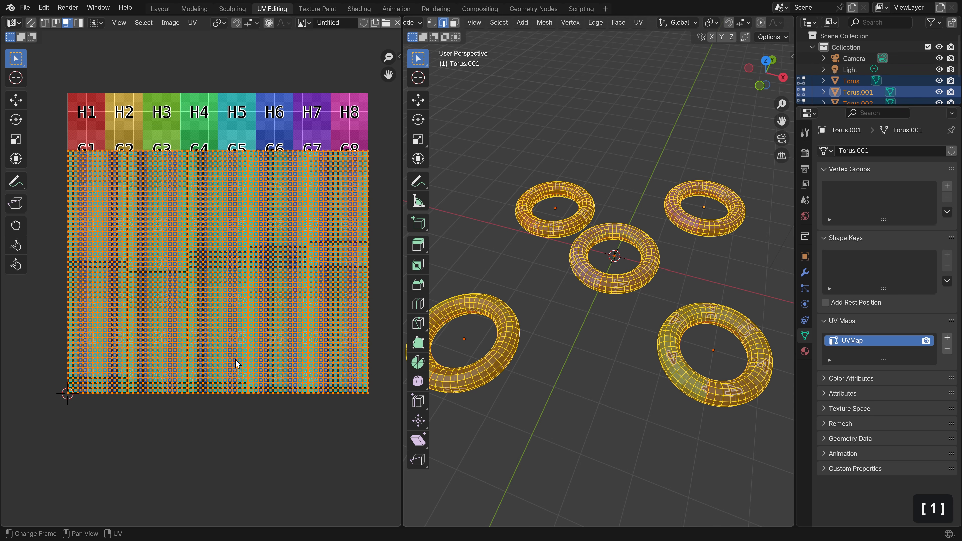
Step: Examine the gaps between the packed UV islands up close and leave Edit Mode
scroll(185, 154, up, 3)
scroll(188, 161, up, 5)
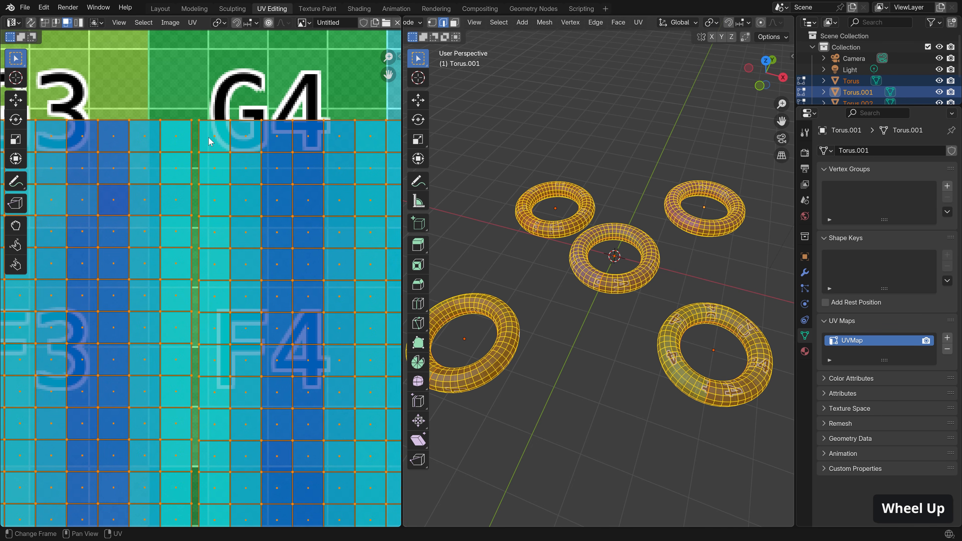
scroll(209, 141, down, 9)
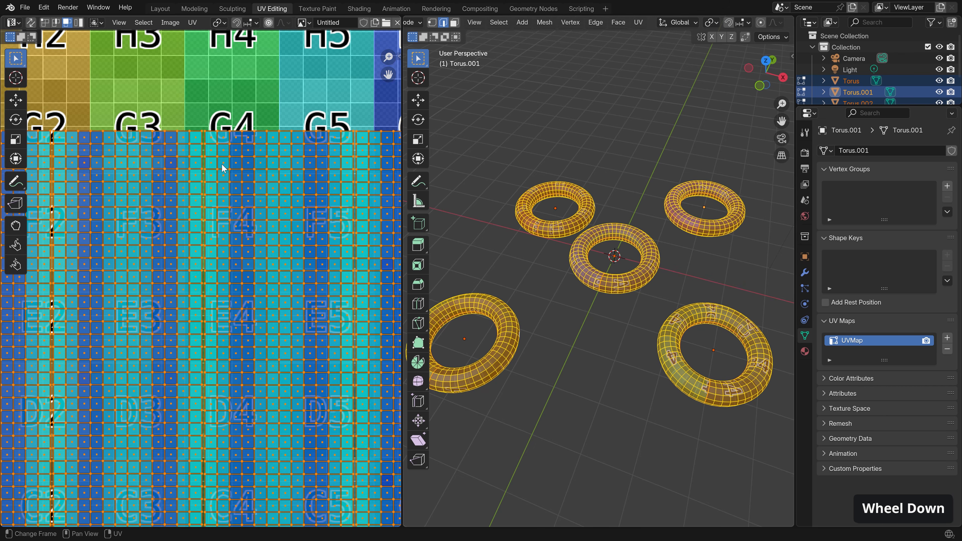
middle_drag(343, 268, 333, 260)
key(Tab)
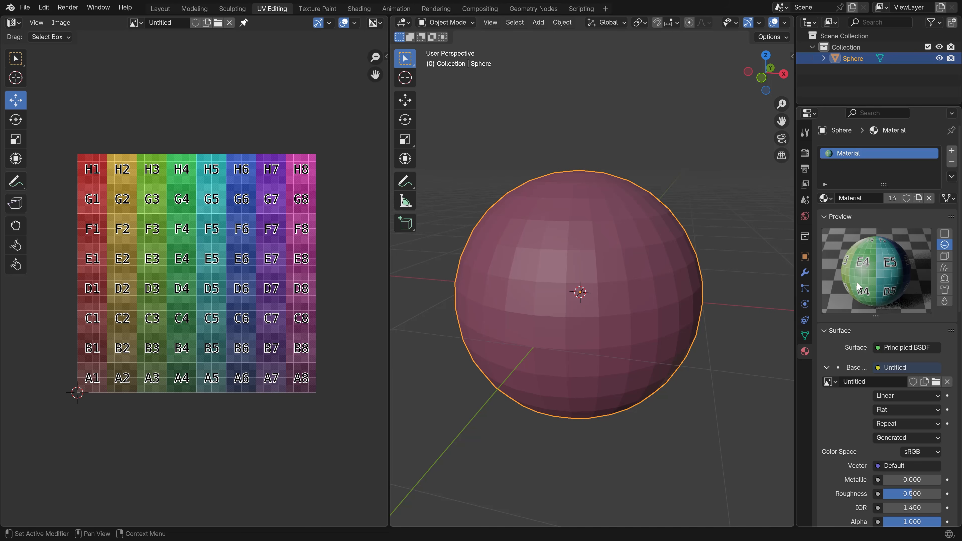
Step: Display the sphere's mesh data properties and enter Edit Mode with all of its geometry deselected
click(802, 337)
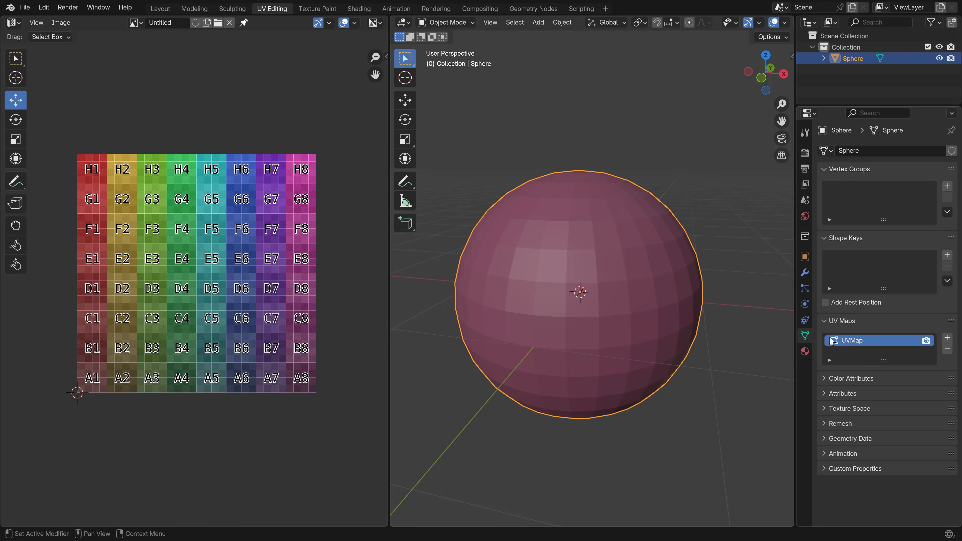
key(Tab)
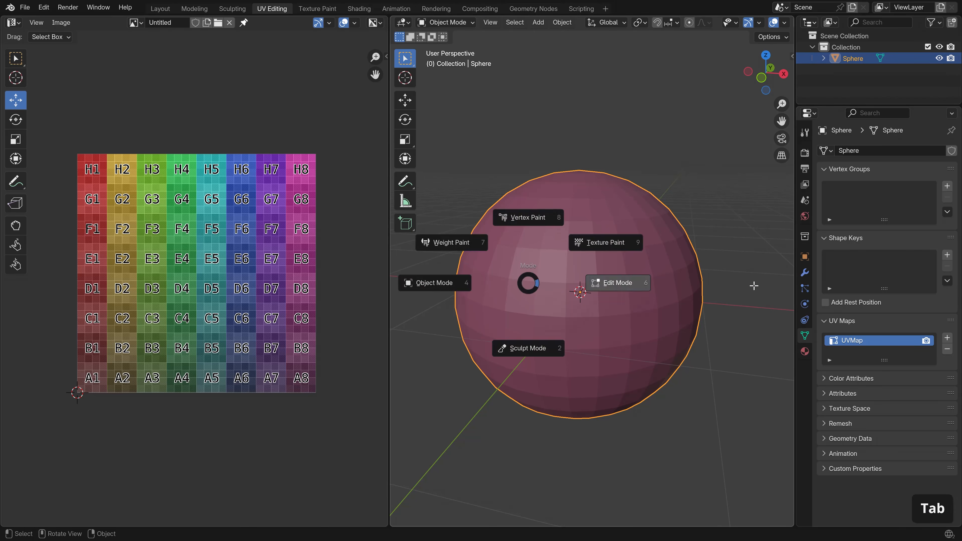
click(583, 290)
key(a)
middle_drag(580, 288, 603, 315)
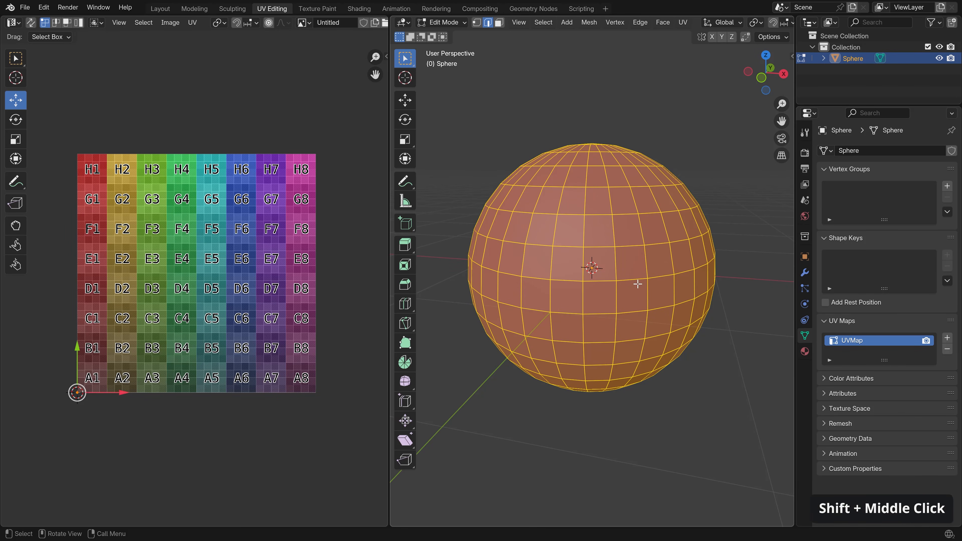
key(a)
key(a)
scroll(637, 284, down, 1)
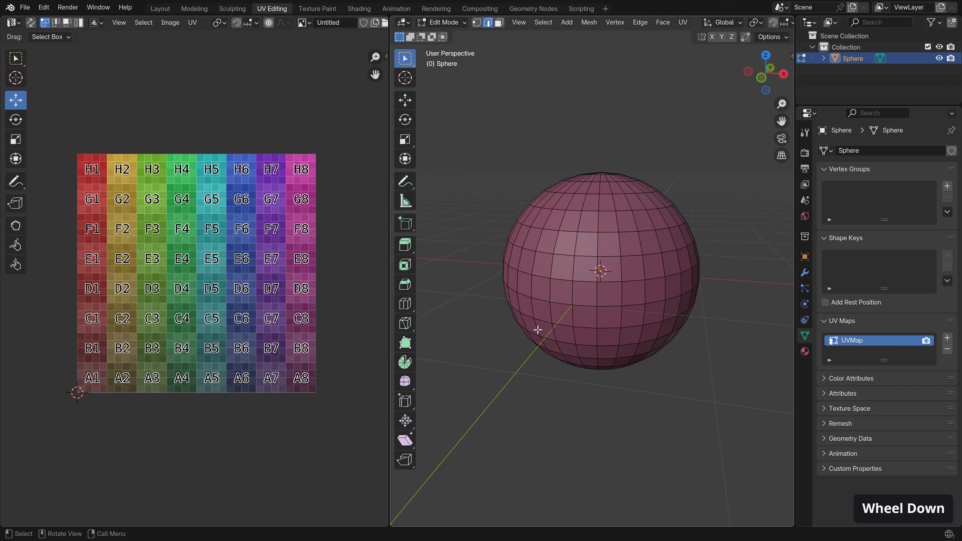
Step: Mark the sphere's equator edge loop as a seam, and check its UV islands and the texture in Object Mode
alt+click(581, 304)
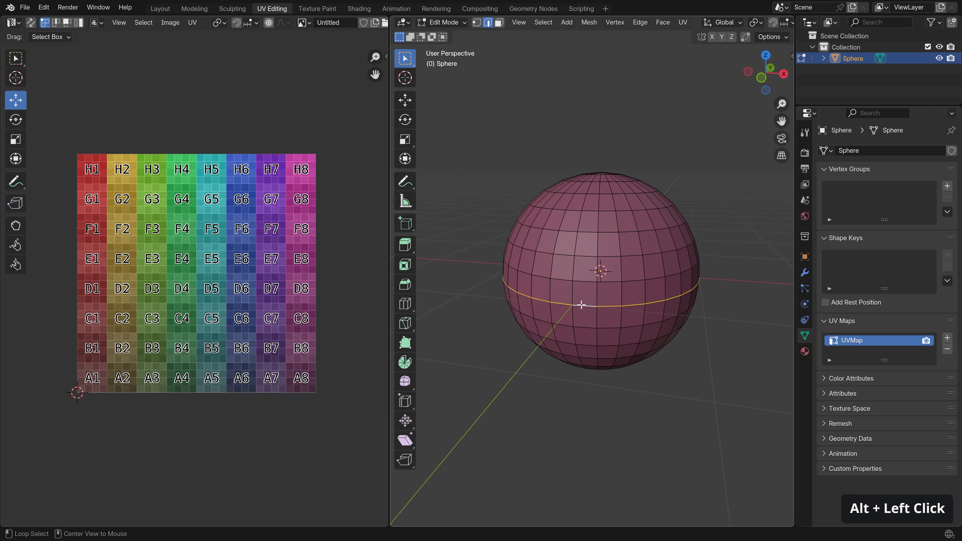
right_click(614, 297)
click(592, 382)
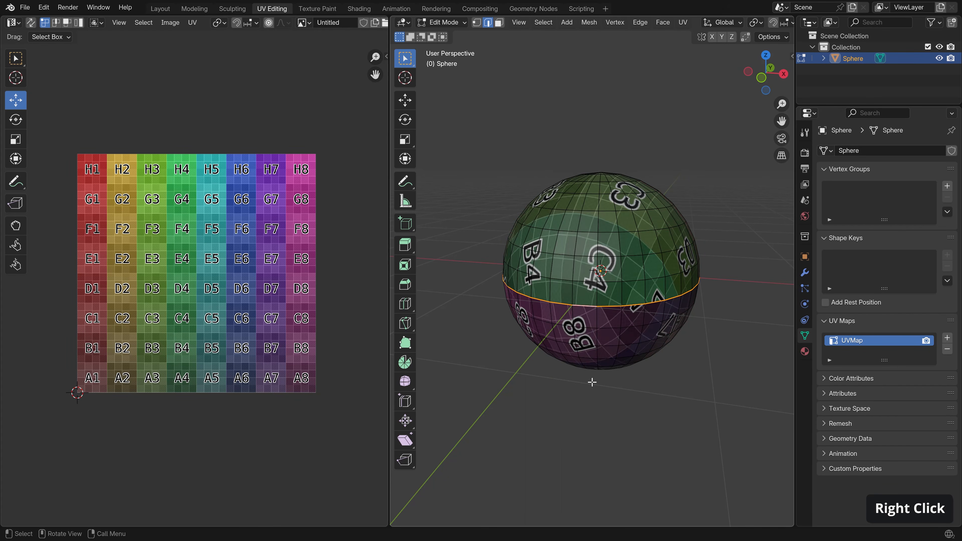
key(a)
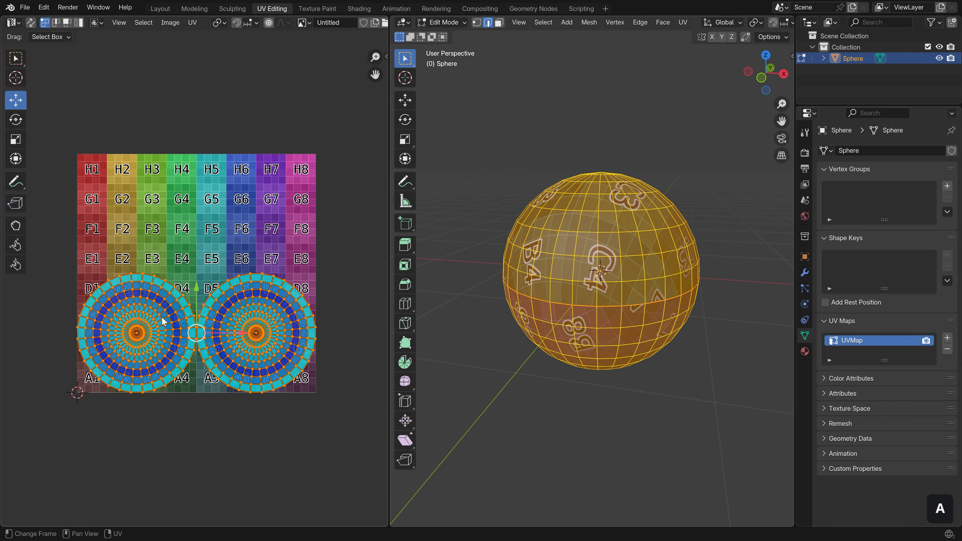
key(Tab)
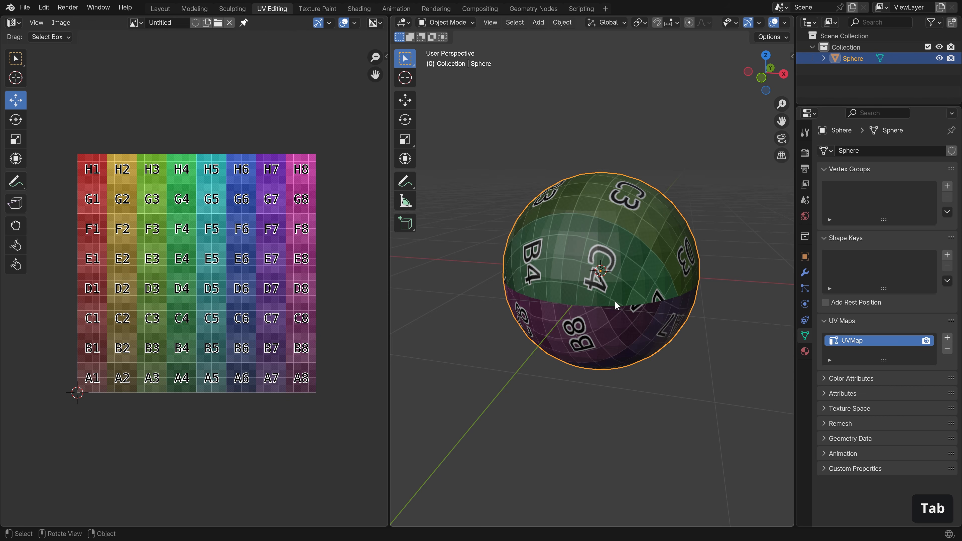
Step: Return the sphere to Edit Mode, clear its equator seam, and deselect all geometry
middle_drag(641, 267, 649, 298)
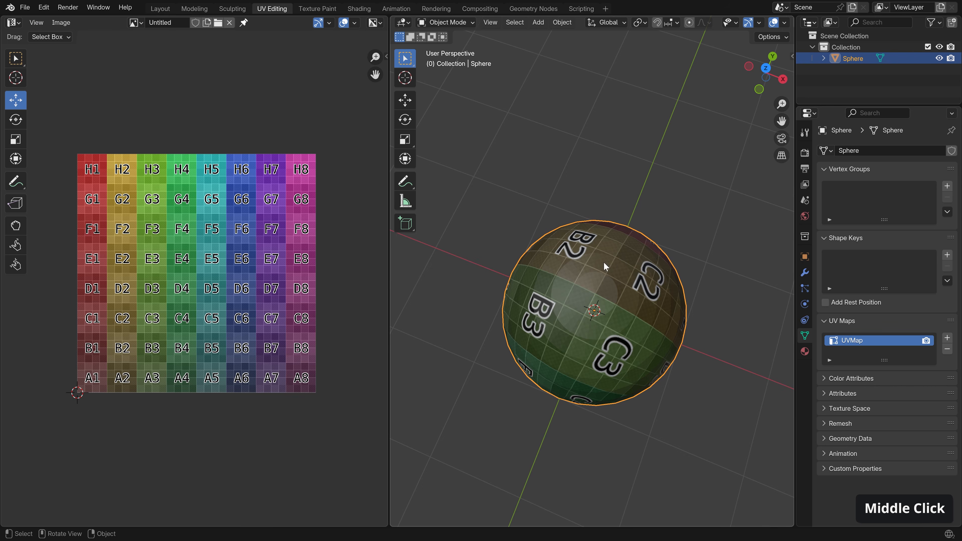
middle_drag(638, 366, 599, 297)
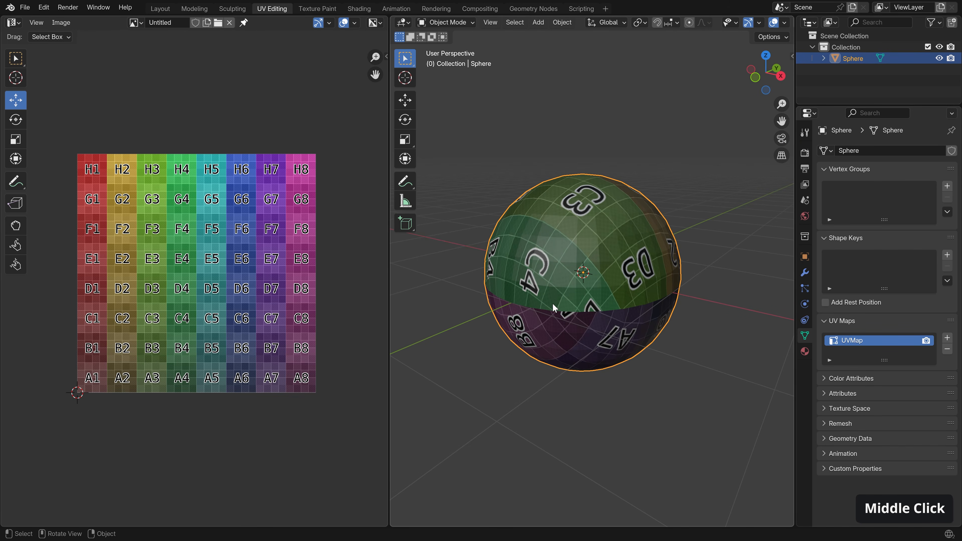
middle_drag(669, 304, 696, 289)
key(Tab)
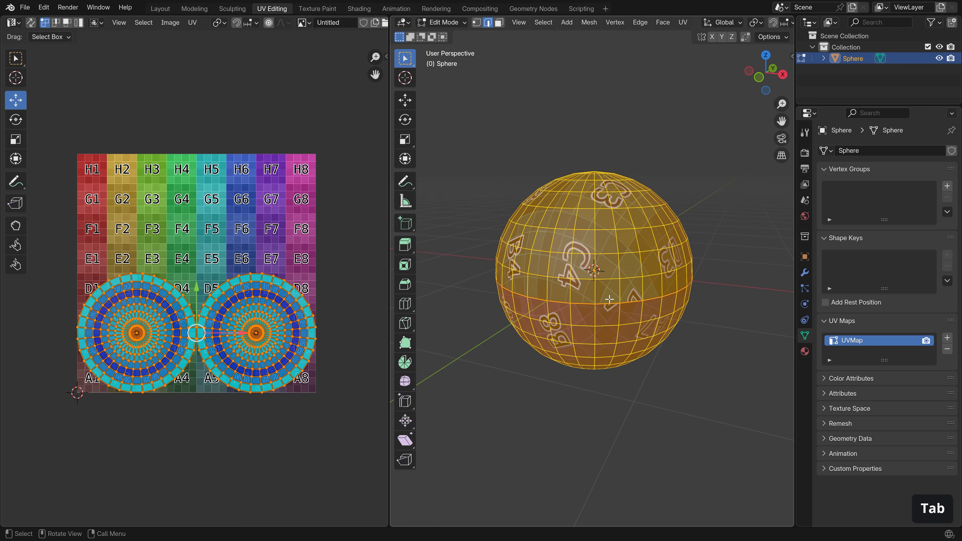
right_click(608, 298)
click(606, 308)
key(a)
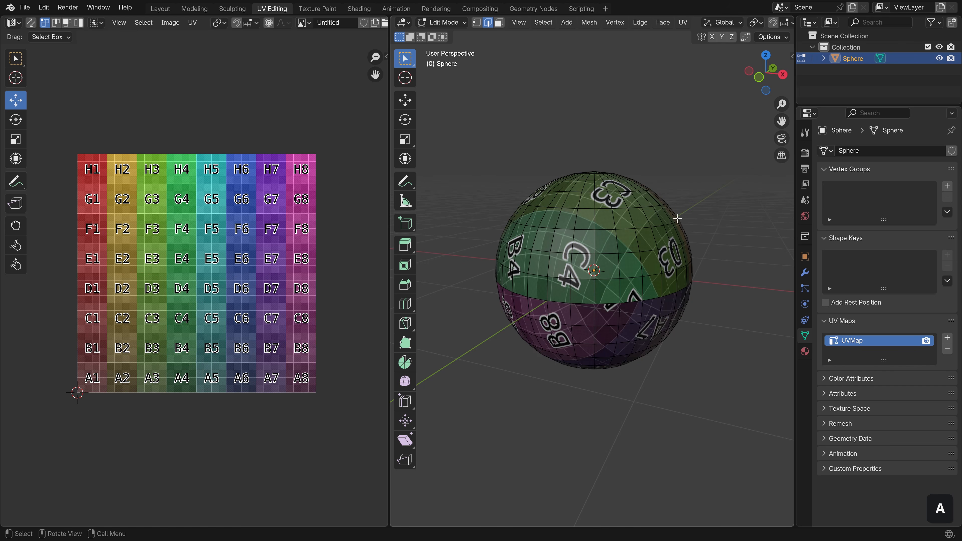
Step: Mark one vertical pole-to-pole edge loop on the sphere as a seam and check the UV island it gives
middle_drag(651, 305, 602, 304)
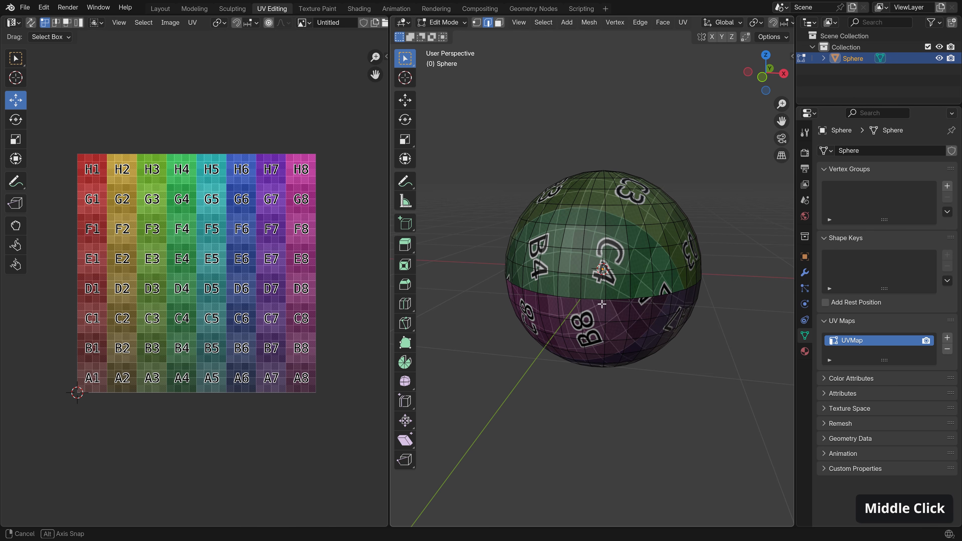
alt+click(583, 290)
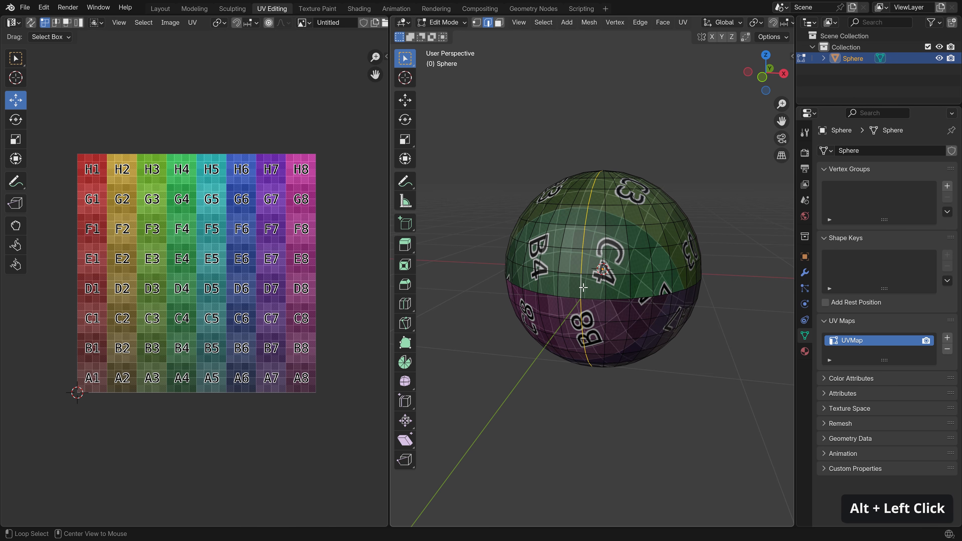
middle_drag(589, 351, 603, 285)
middle_drag(624, 351, 572, 326)
right_click(571, 326)
click(569, 312)
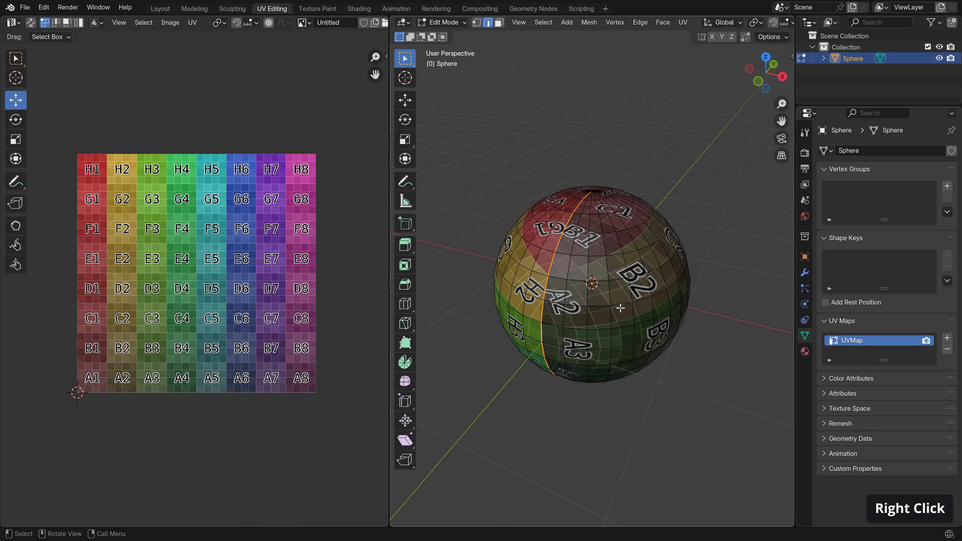
key(a)
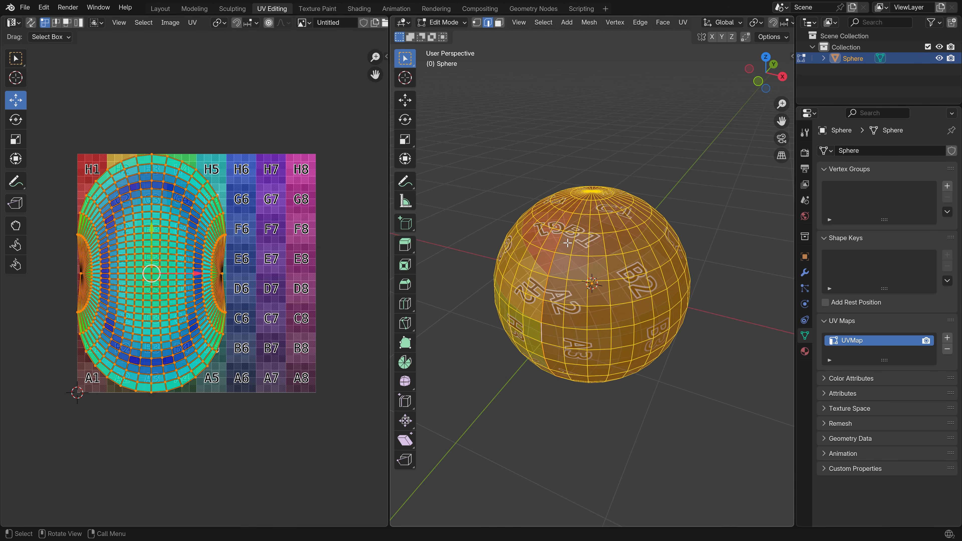
key(a)
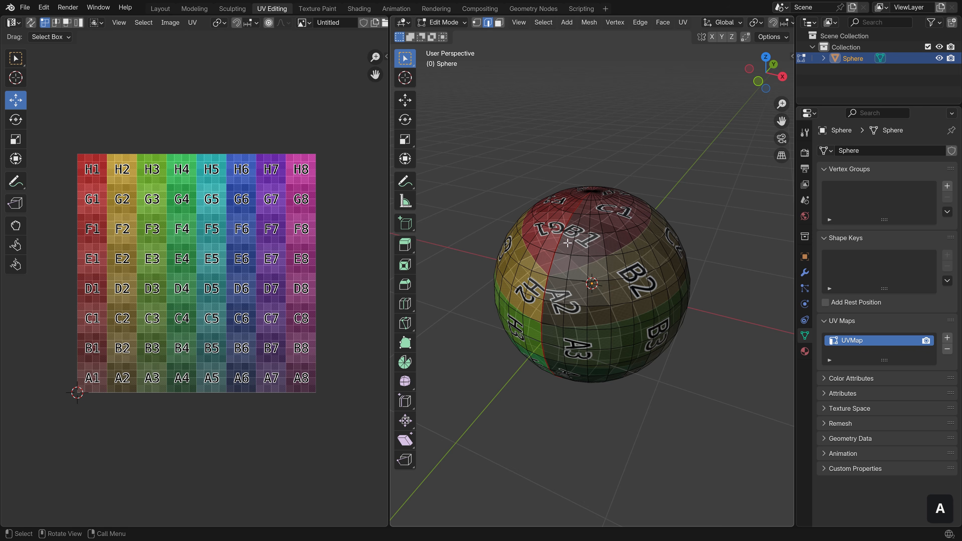
Step: Circle-select the edges radiating from both of the sphere's poles and mark them as seams
middle_drag(590, 213, 604, 289)
scroll(604, 289, up, 5)
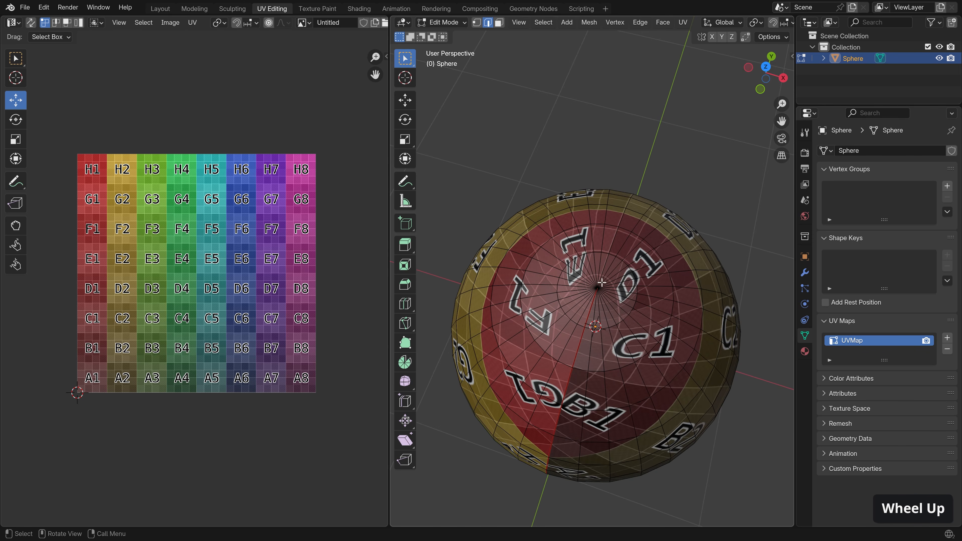
scroll(617, 303, down, 3)
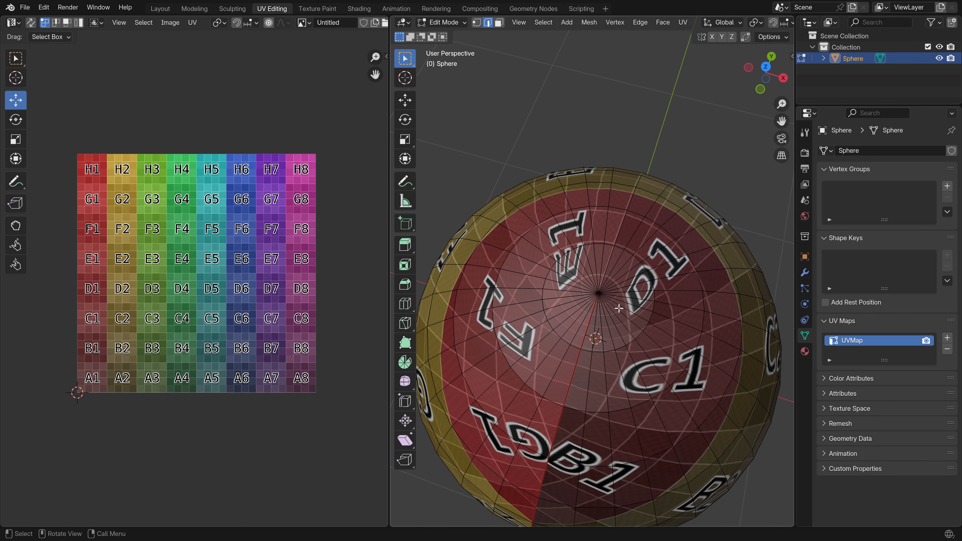
scroll(612, 337, down, 1)
middle_drag(611, 337, 620, 231)
key(c)
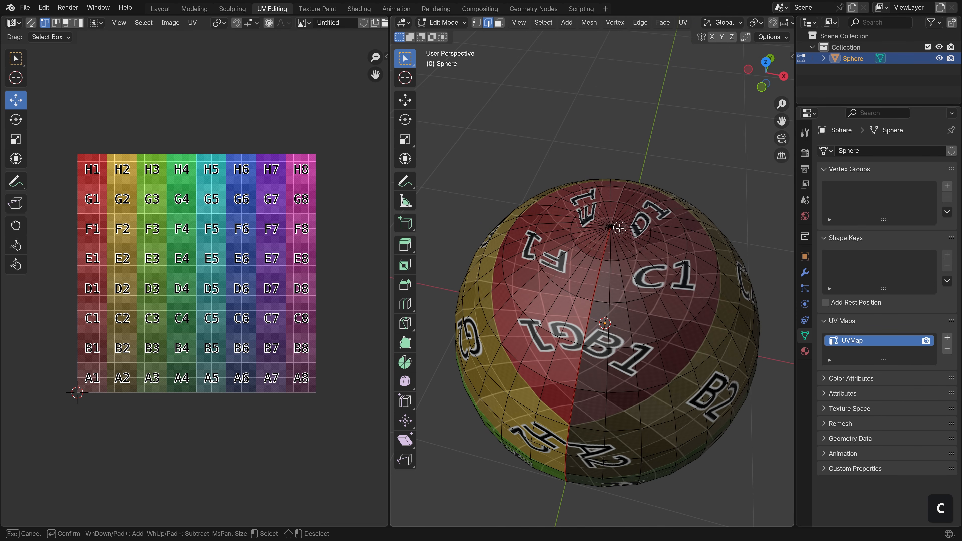
click(611, 227)
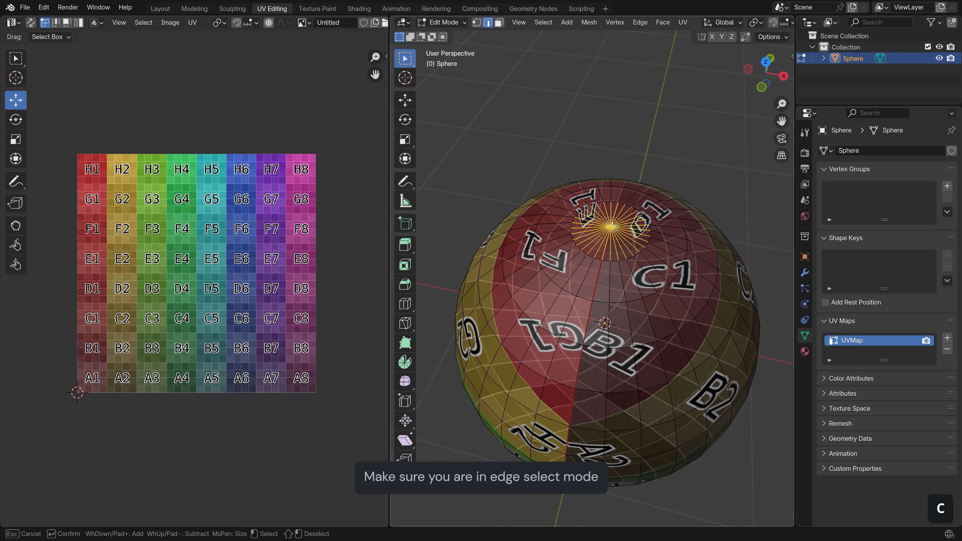
right_click(611, 227)
middle_drag(611, 226, 587, 286)
key(c)
click(586, 286)
right_click(586, 286)
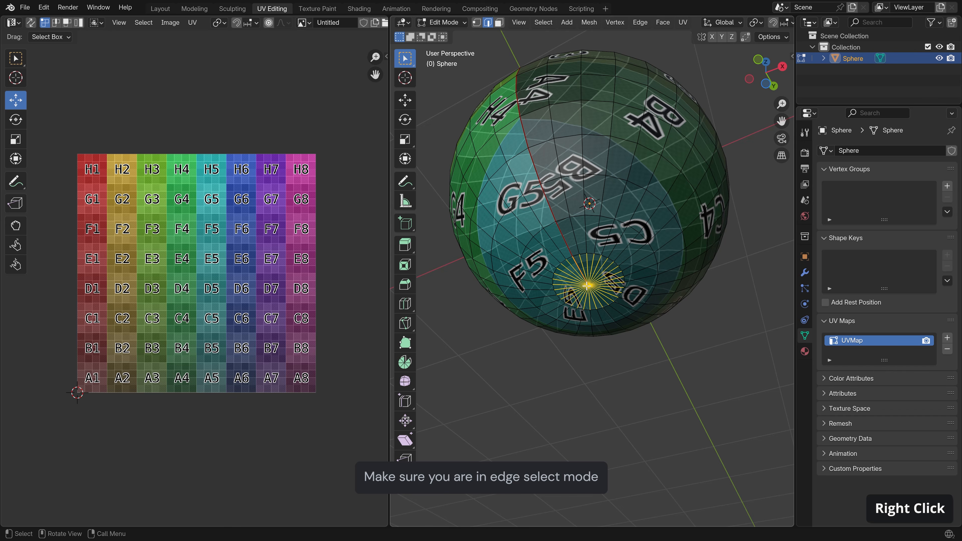
right_click(586, 286)
click(583, 285)
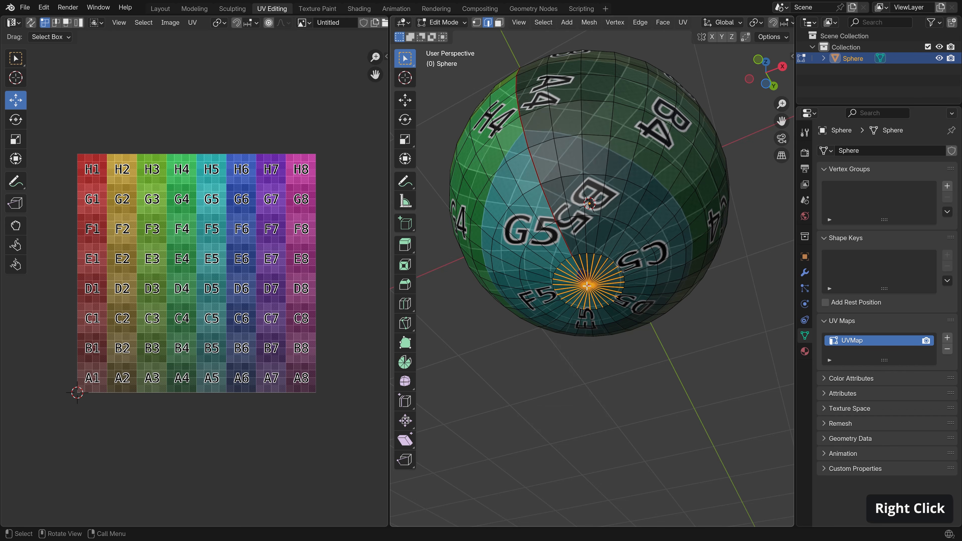
Step: Run Straighten UVs on the sphere's entire UV island
key(a)
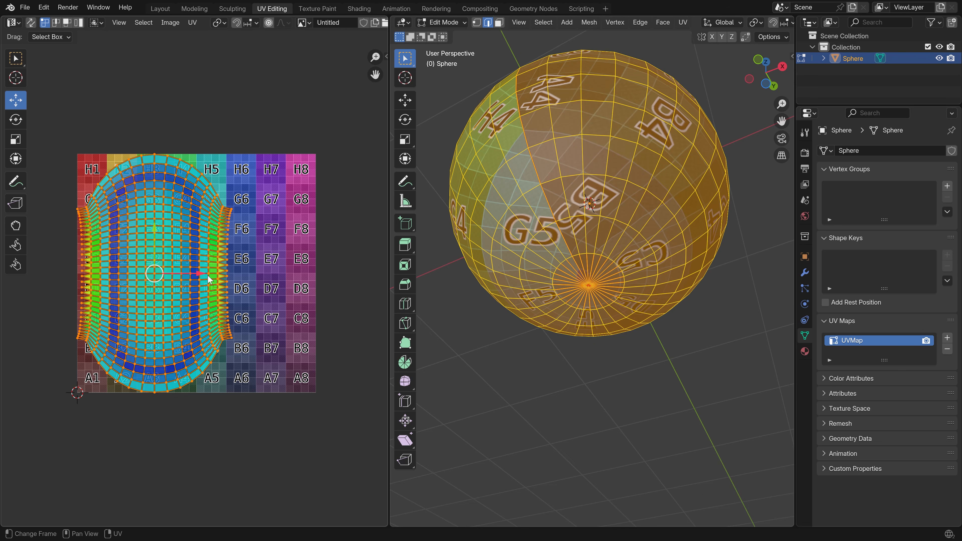
key(n)
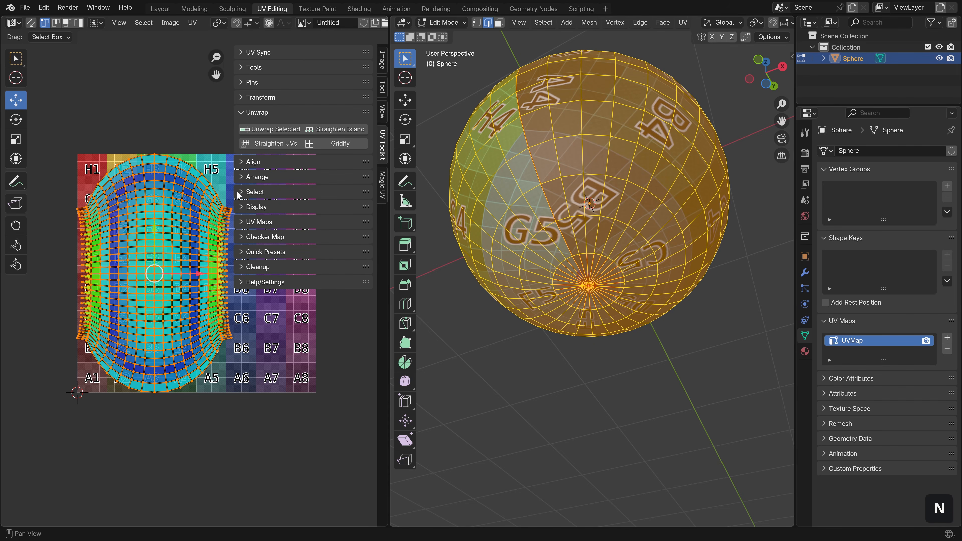
click(271, 144)
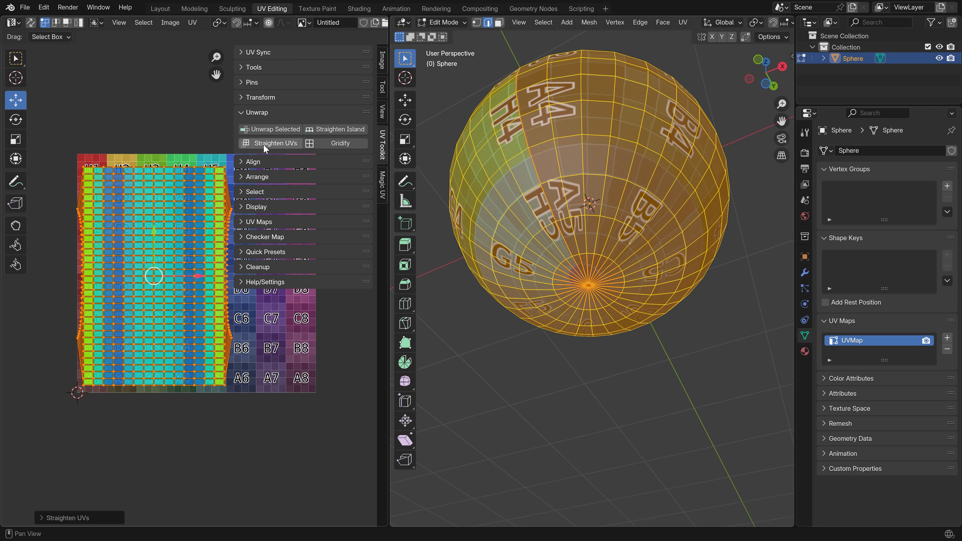
key(n)
key(a)
key(a)
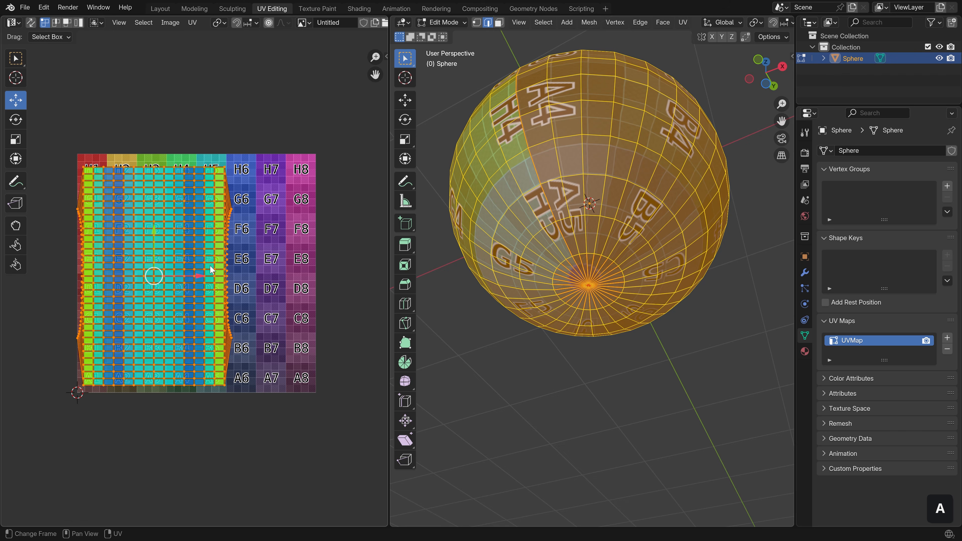
Step: Check the straightened island's side edges and the sphere's texture in Object Mode, and enable Live Unwrap for the UVs
scroll(225, 290, up, 3)
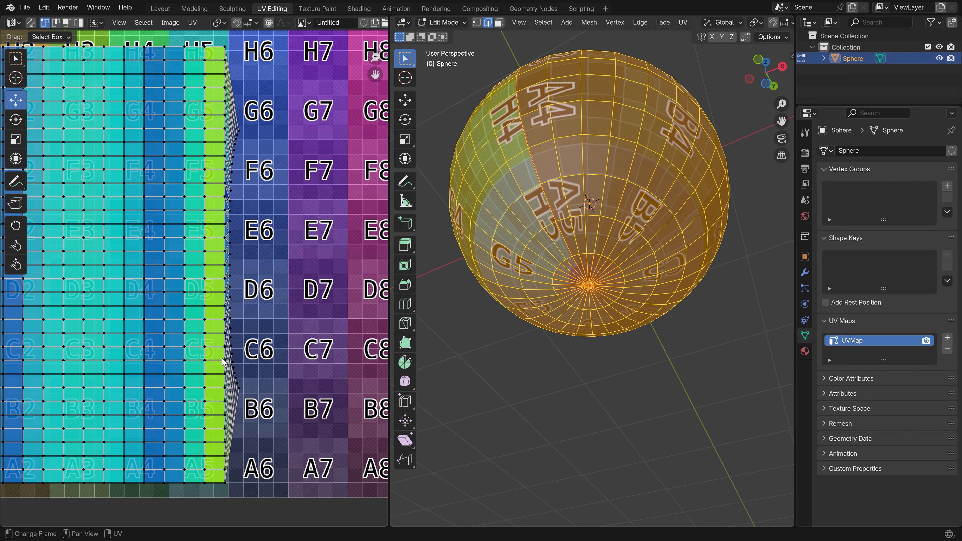
key(Tab)
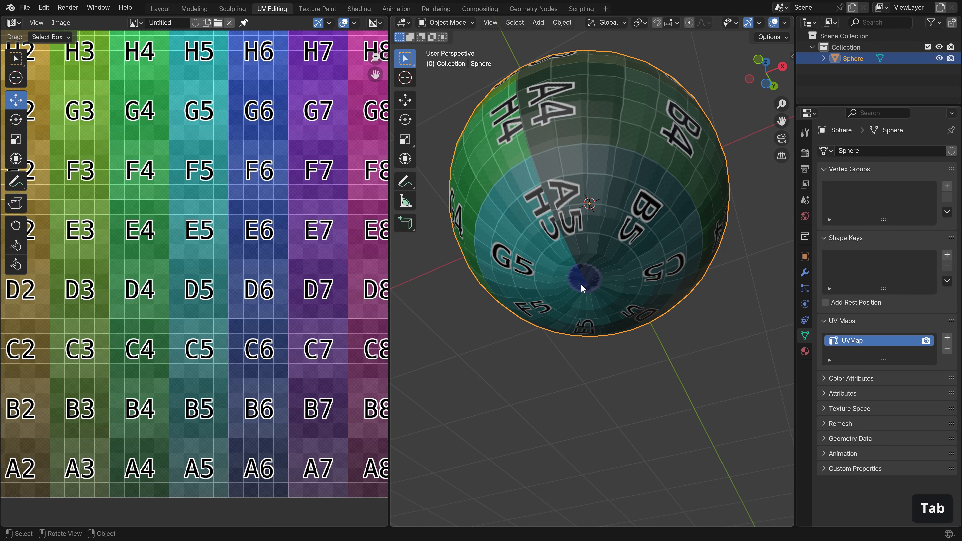
key(Tab)
middle_drag(195, 269, 185, 207)
scroll(227, 267, down, 1)
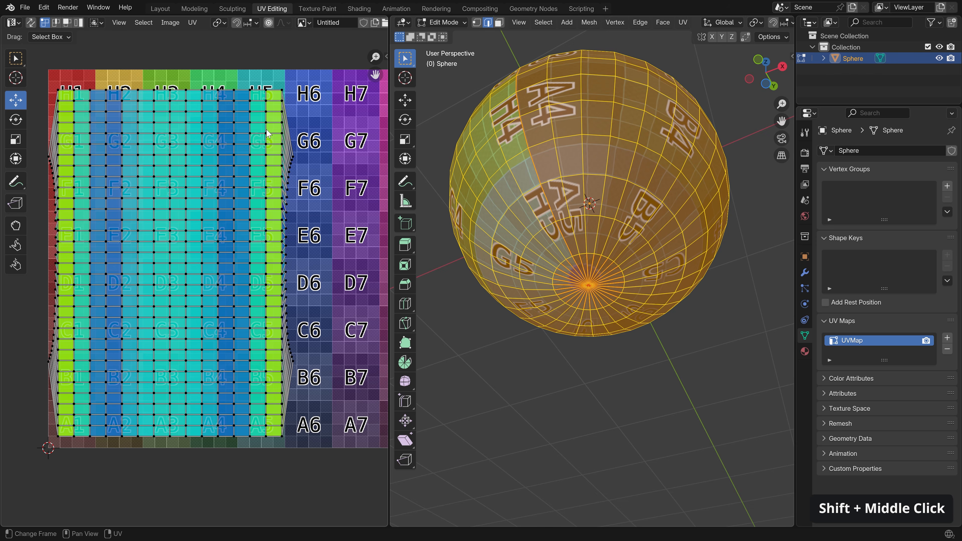
click(193, 23)
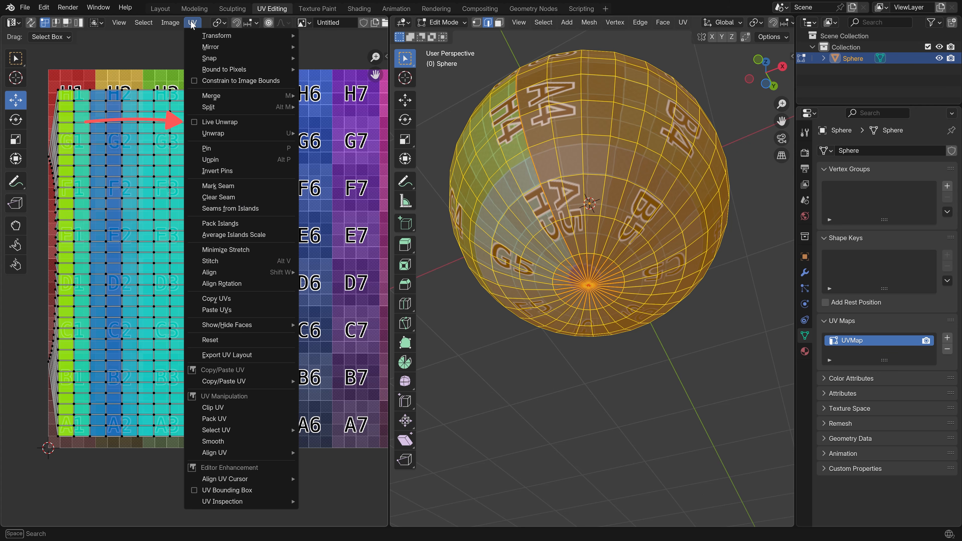
click(197, 125)
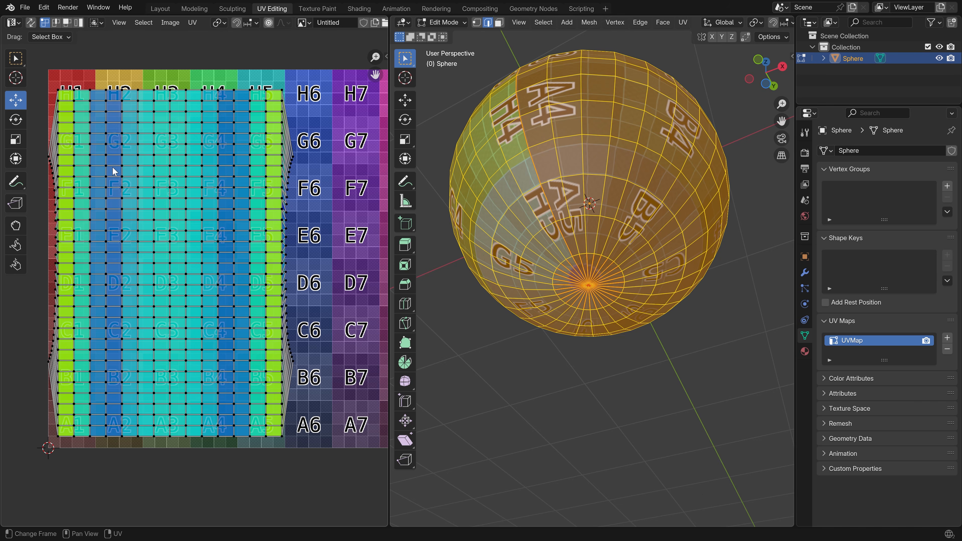
Step: Box-select the straightened grid's UV vertices without the outer pole points, pin them, and deselect everything
key(b)
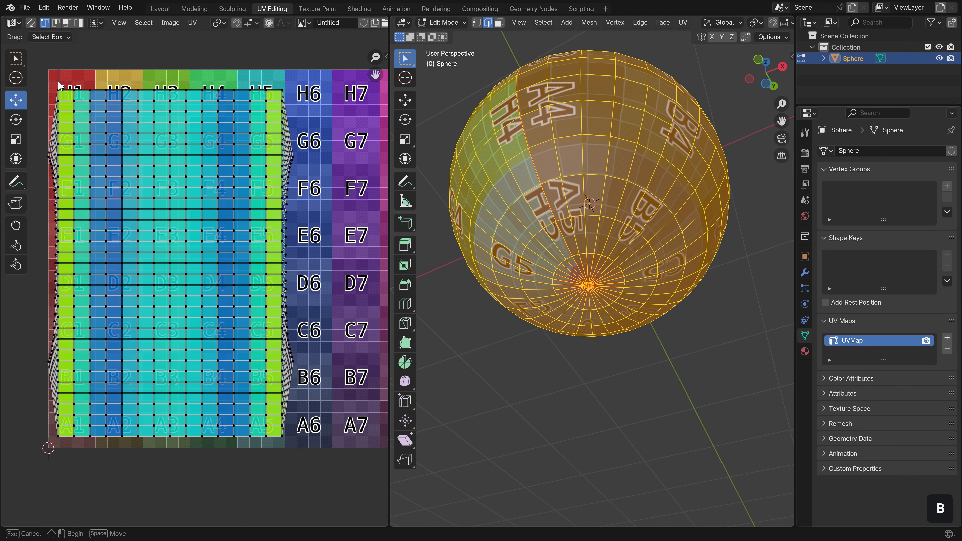
drag(58, 85, 283, 464)
key(b)
drag(281, 84, 284, 455)
key(g)
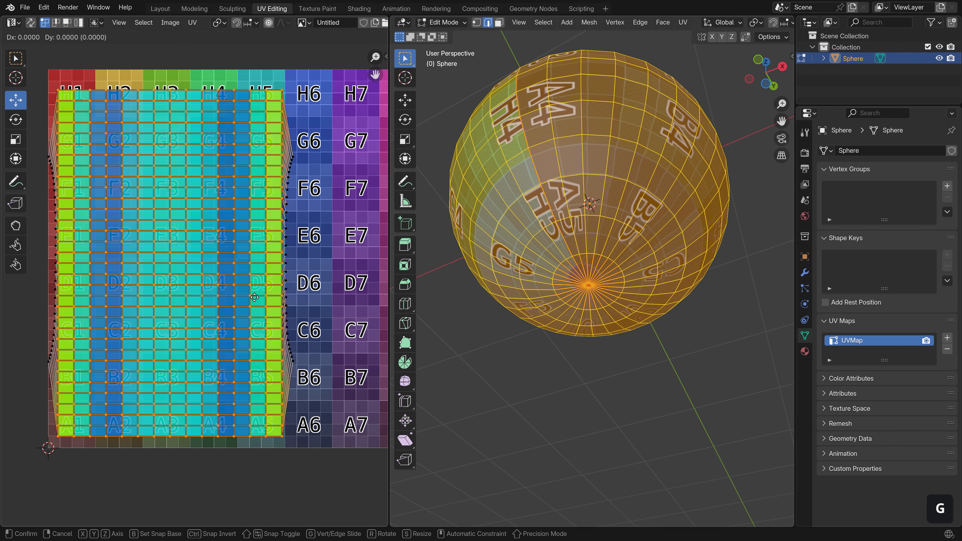
right_click(238, 296)
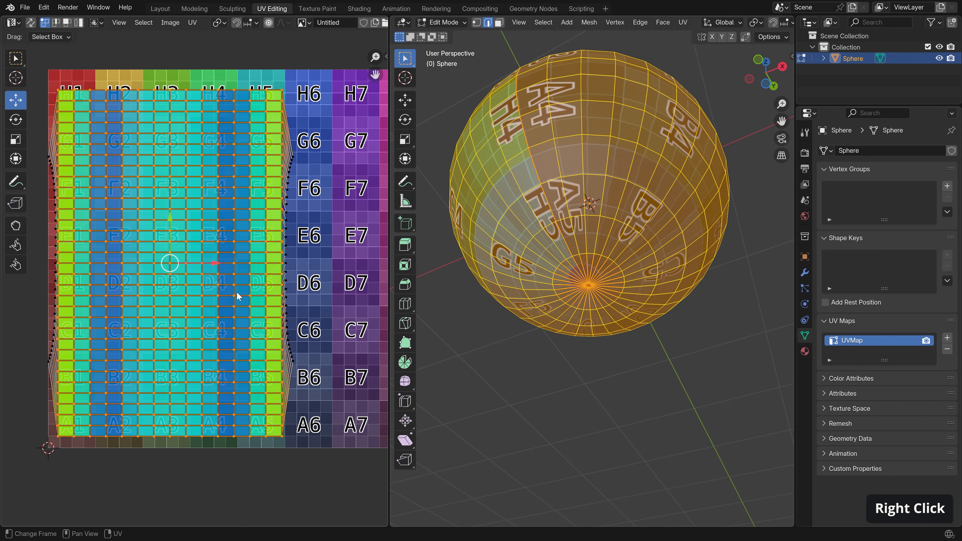
key(p)
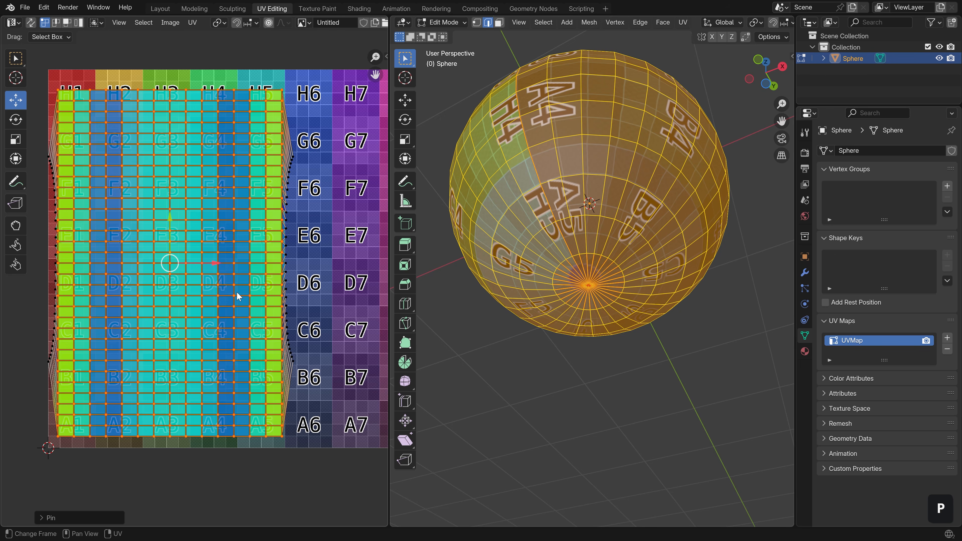
key(a)
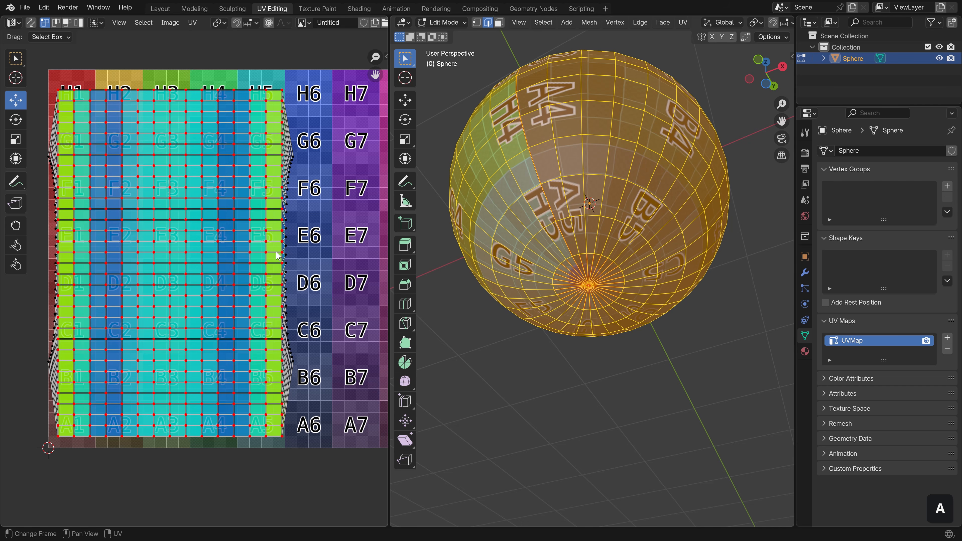
Step: Nudge the pinned grid vertices so the pole triangles live-unwrap along both sides, and unpin the grid
key(b)
drag(57, 81, 287, 459)
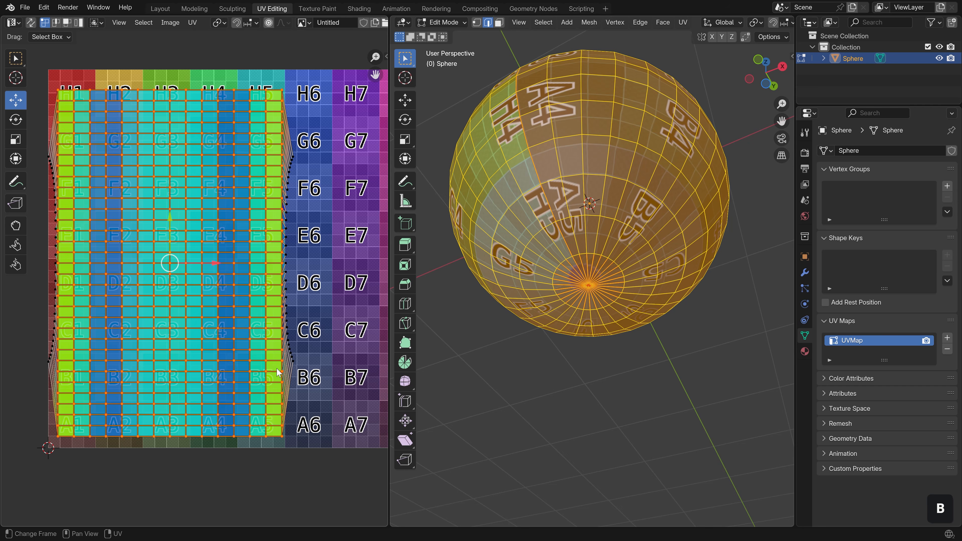
key(g)
click(281, 360)
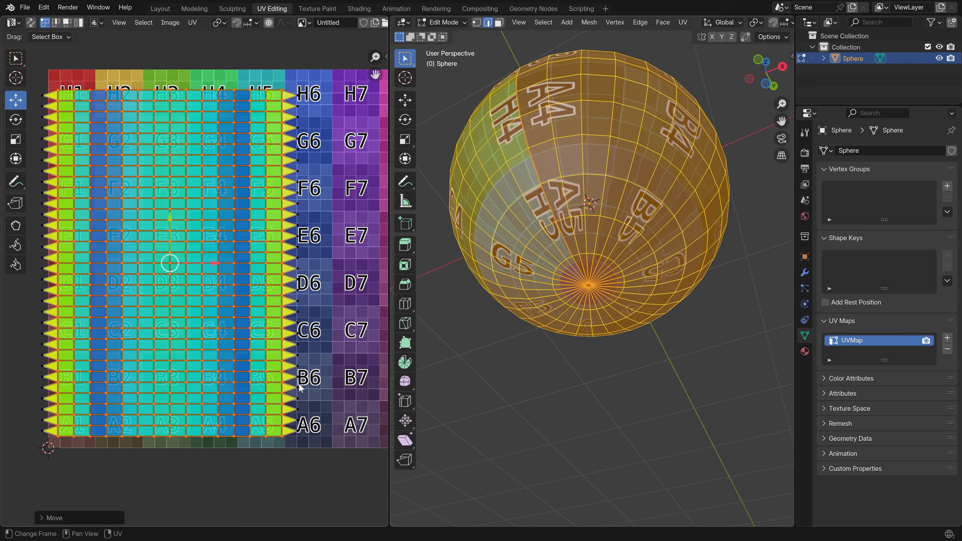
key(alt+p)
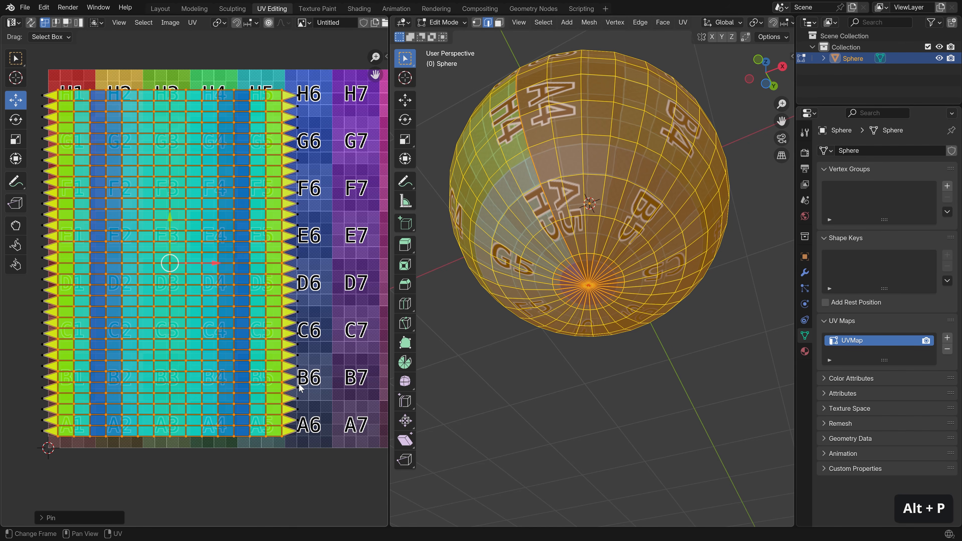
key(a)
key(a)
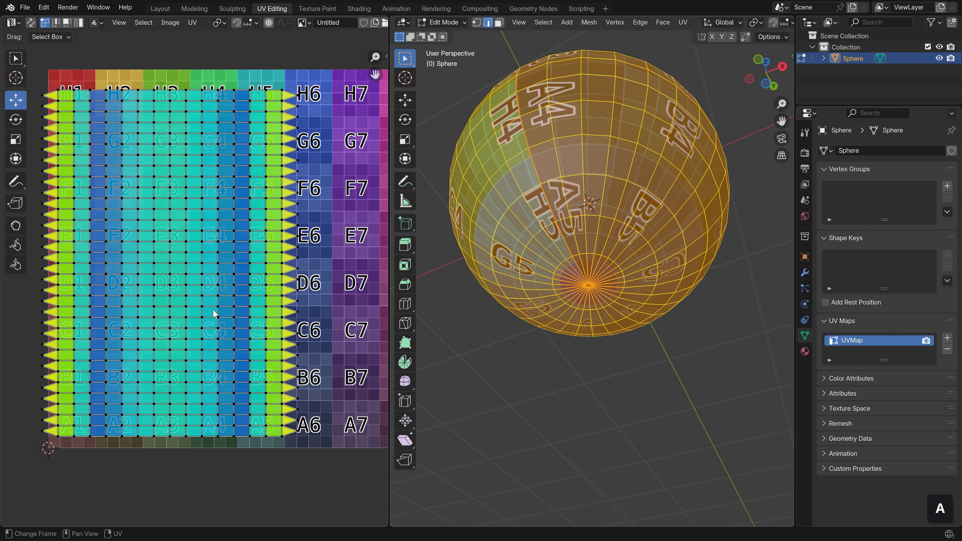
Step: Pack all of the sphere's UVs using exact shape, scaling, any rotation and a 0.010 margin, and check the pole texture in Object Mode
key(a)
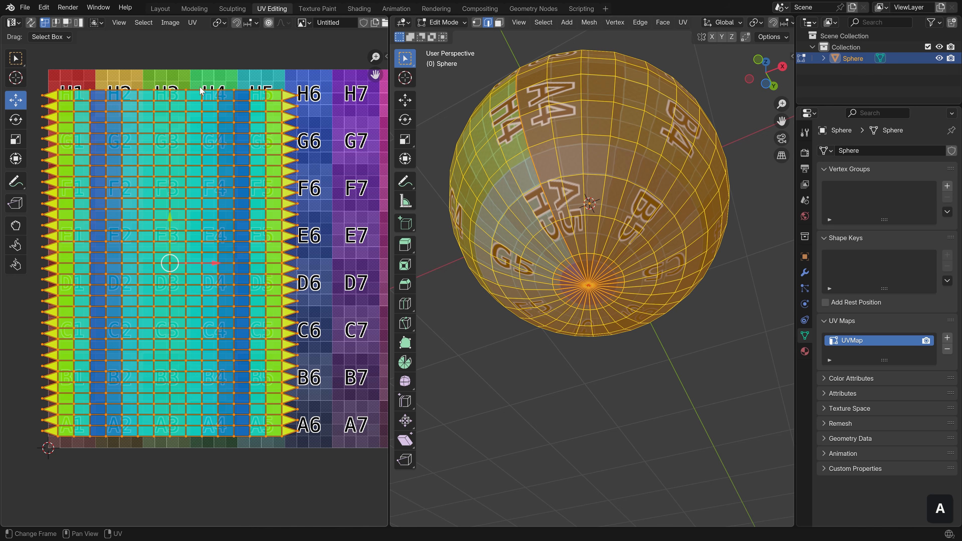
click(192, 23)
click(219, 223)
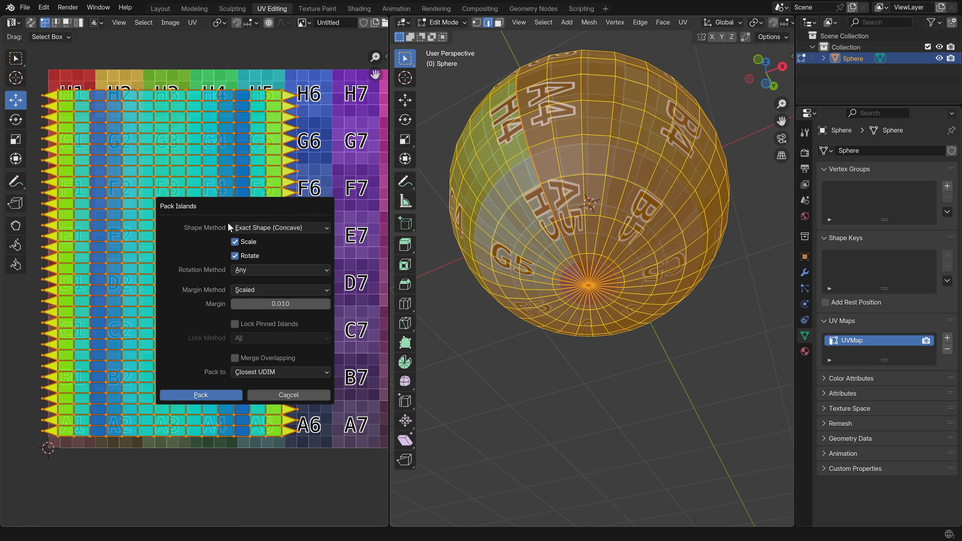
click(237, 395)
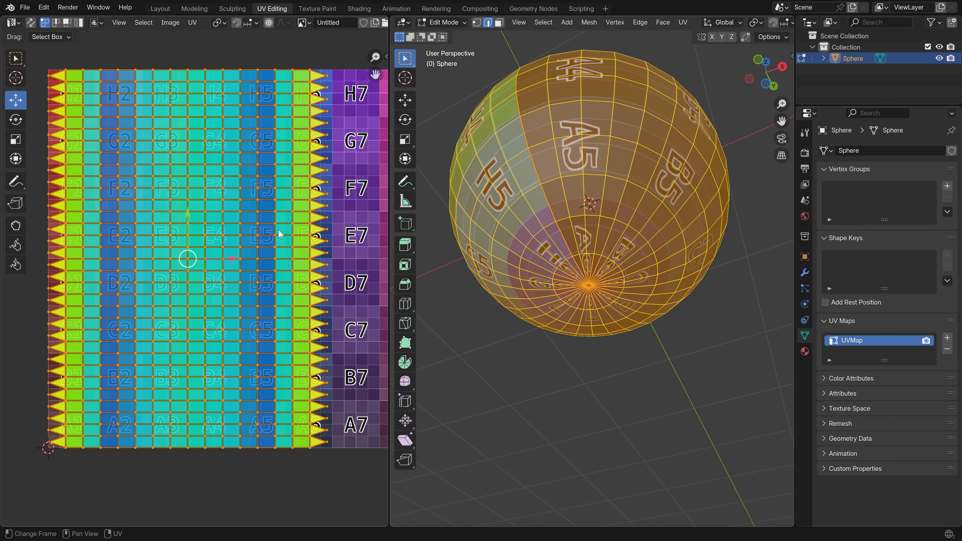
key(Tab)
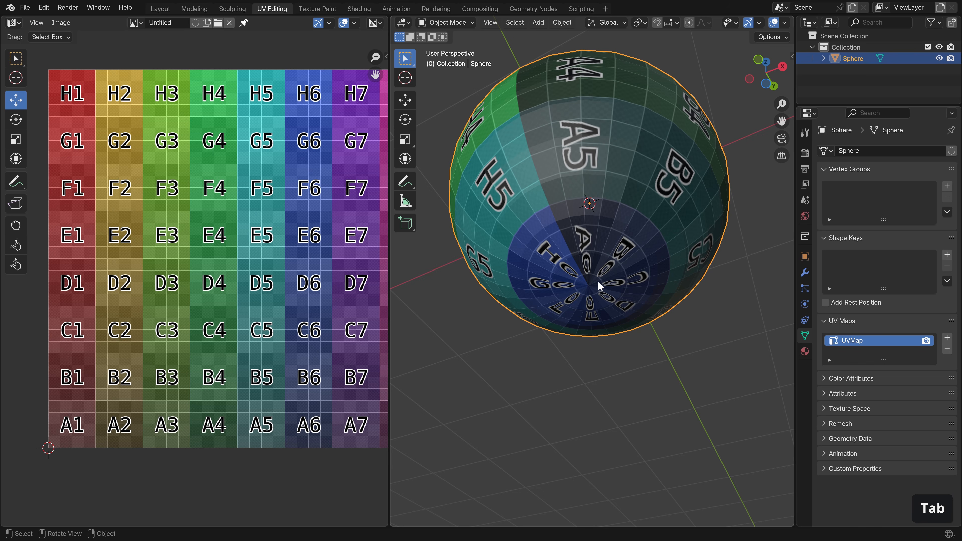
mouse_move(613, 253)
middle_down()
mouse_move(594, 266)
mouse_move(653, 259)
mouse_move(491, 270)
mouse_move(772, 271)
mouse_move(560, 273)
mouse_move(655, 275)
mouse_move(593, 254)
mouse_move(604, 302)
mouse_move(611, 241)
mouse_move(607, 254)
middle_up()
scroll(606, 272, down, 4)
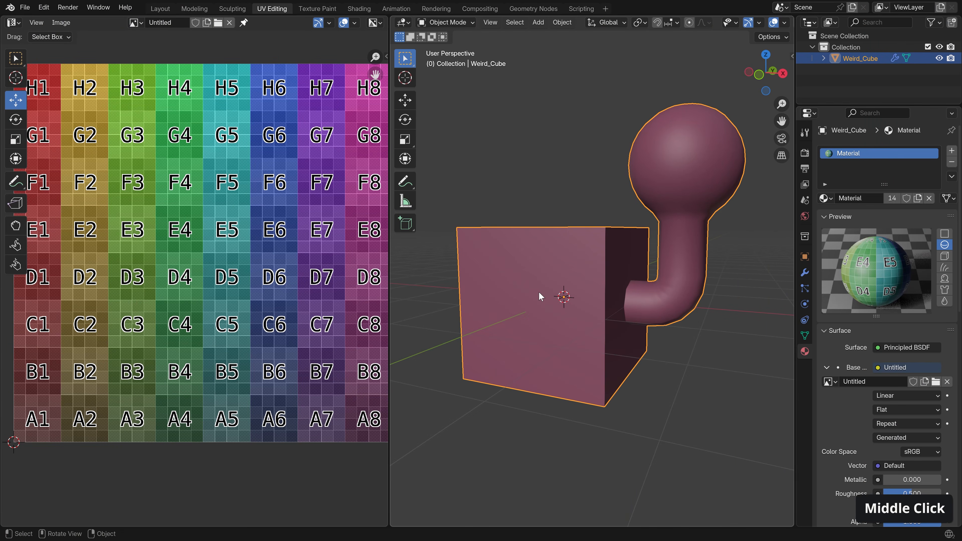
Step: Enter Edit Mode on the weird cube and examine the mesh of its bent arm and round end
key(Tab)
middle_drag(696, 329, 623, 321)
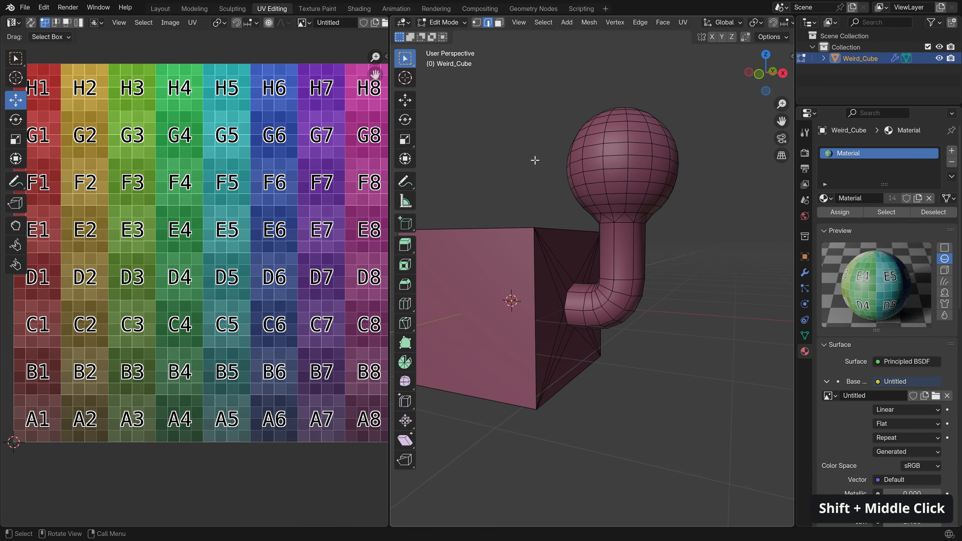
key(shift)
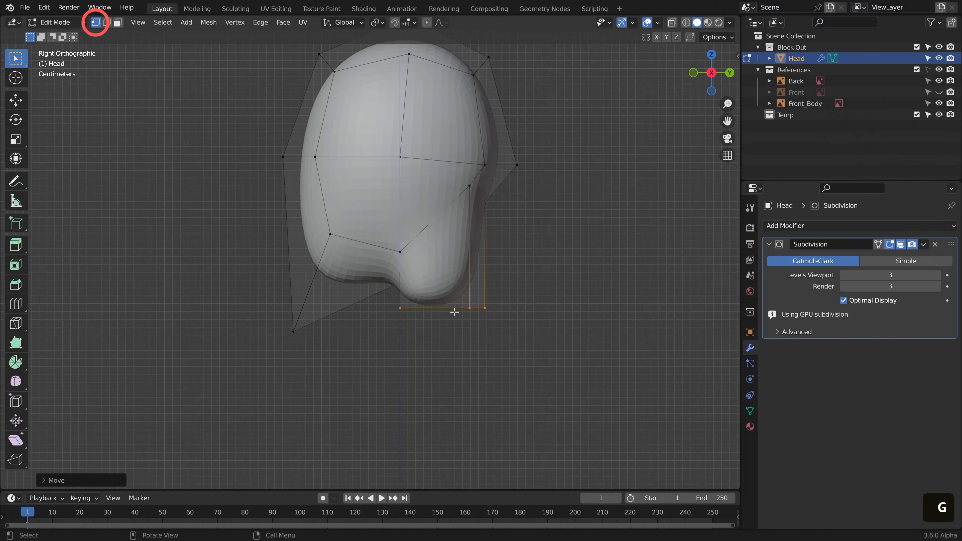
key(e)
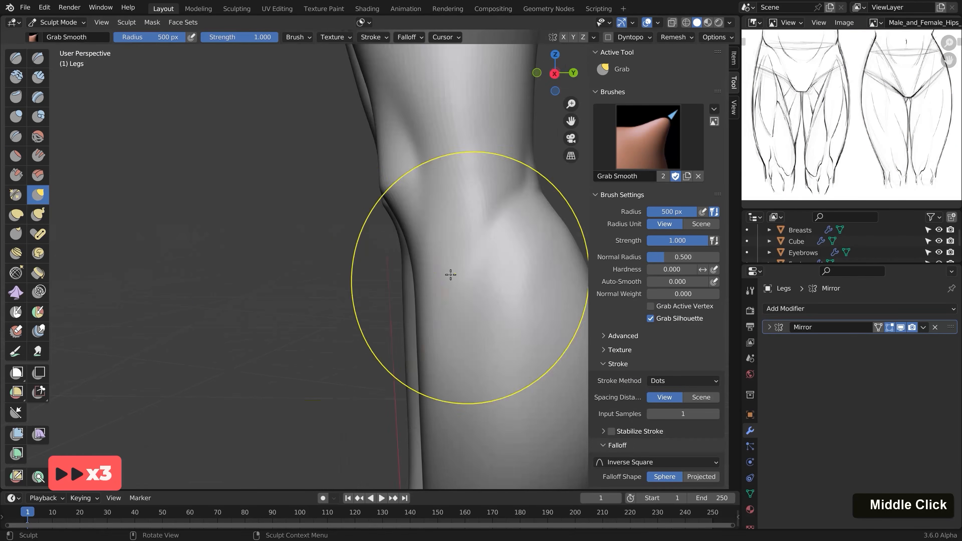
scroll(353, 248, down, 2)
middle_drag(353, 248, 333, 251)
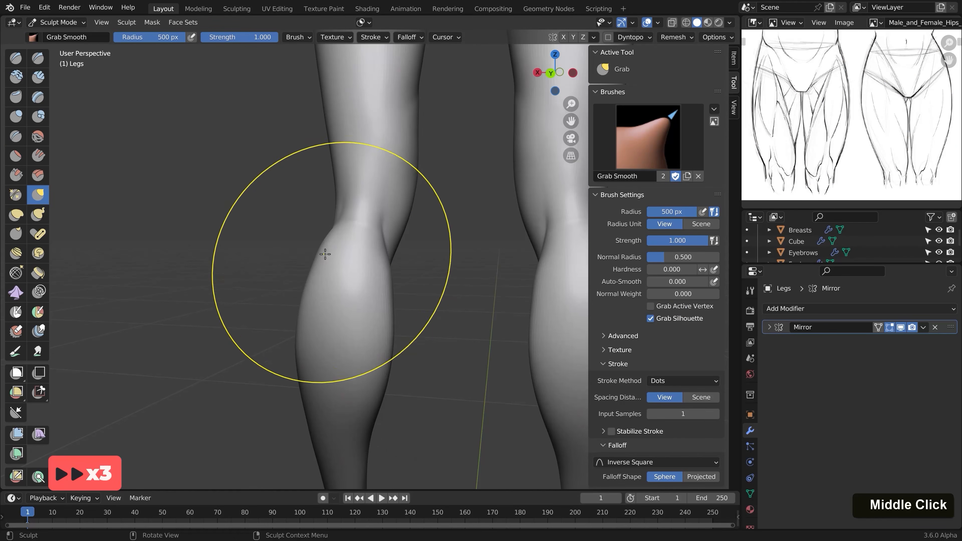
key(f)
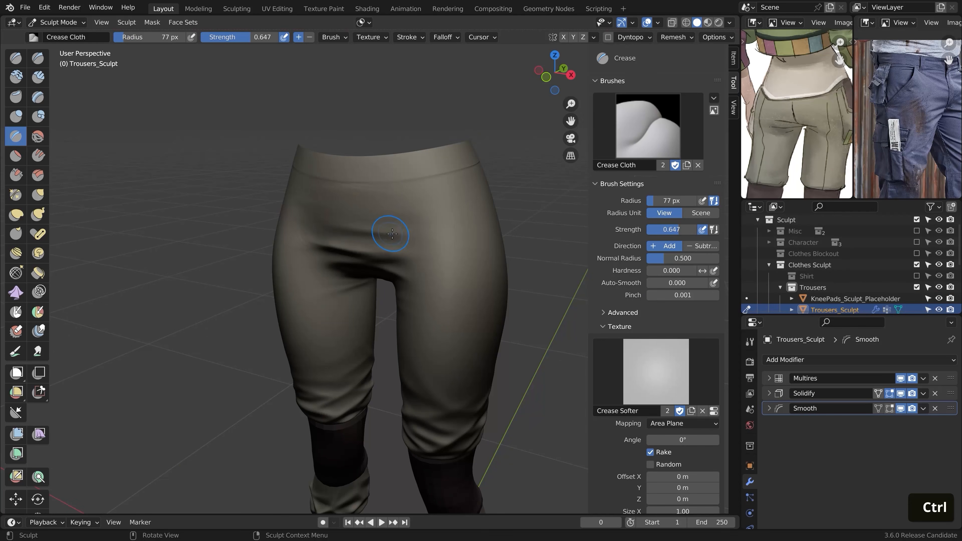
mouse_move(423, 242)
mouse_down()
mouse_move(500, 279)
mouse_move(622, 226)
mouse_move(638, 198)
mouse_up()
scroll(404, 424, up, 1)
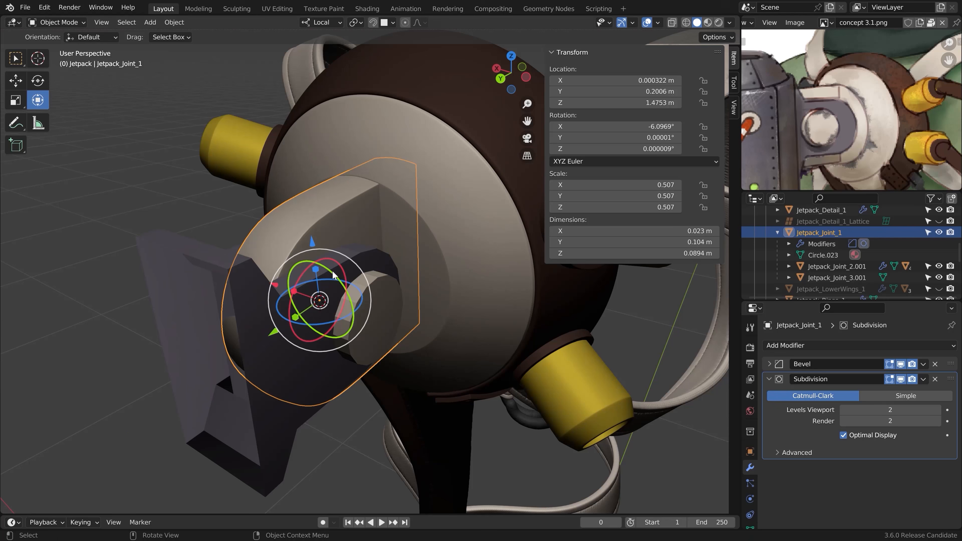
mouse_move(320, 262)
mouse_down()
mouse_move(341, 265)
mouse_move(333, 259)
mouse_up()
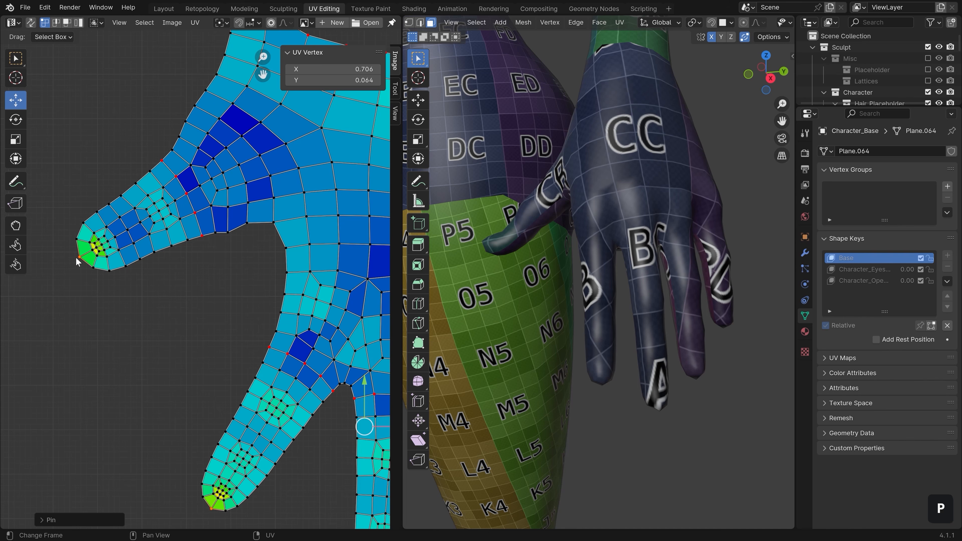
key(g)
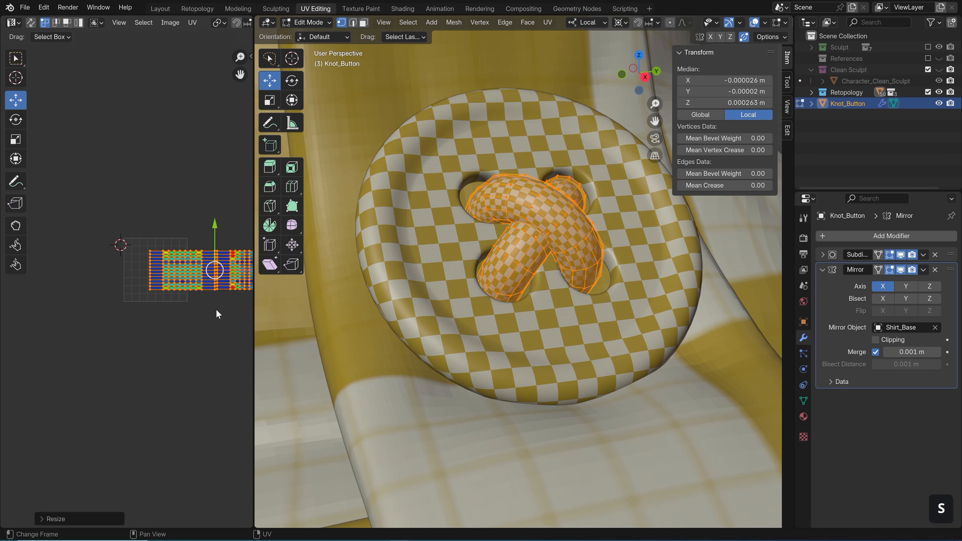
Step: Reposition and scale the selected UV islands of the button's knot in the UV Editor
key(g)
click(166, 319)
key(s)
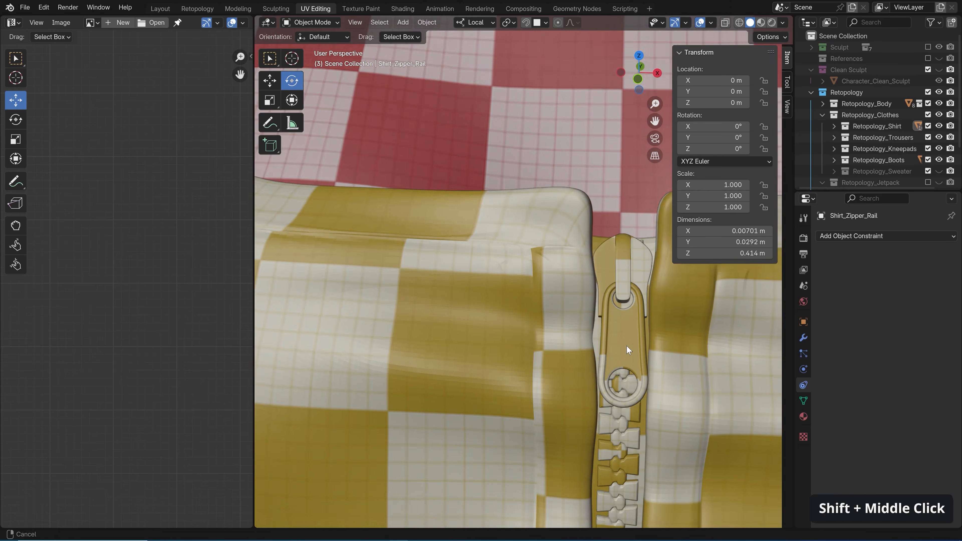
Step: Examine the shirt zipper's checker texture, and maximise the UV Editor to review the full packed UV layout
middle_drag(626, 345, 542, 307)
scroll(540, 312, down, 2)
scroll(541, 312, down, 5)
key(ctrl+space)
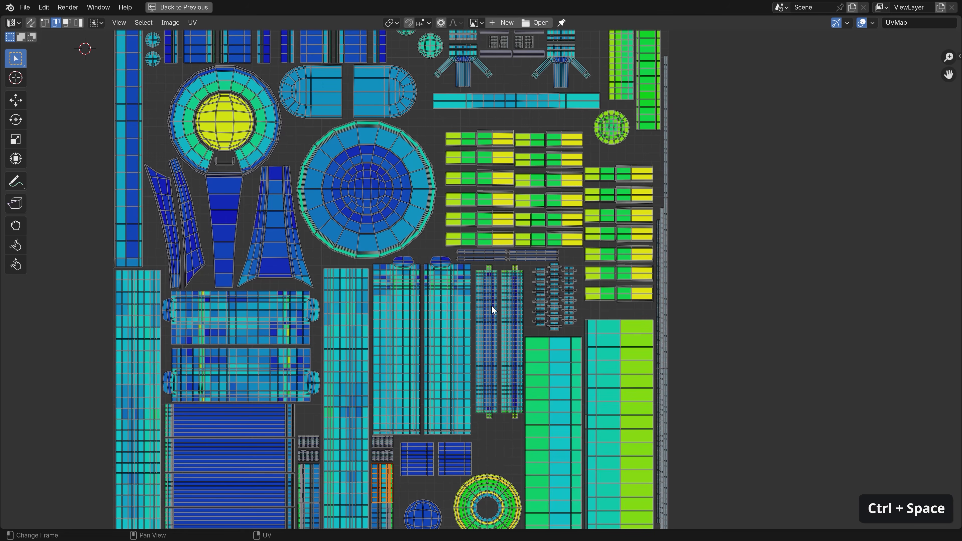
scroll(375, 56, down, 1)
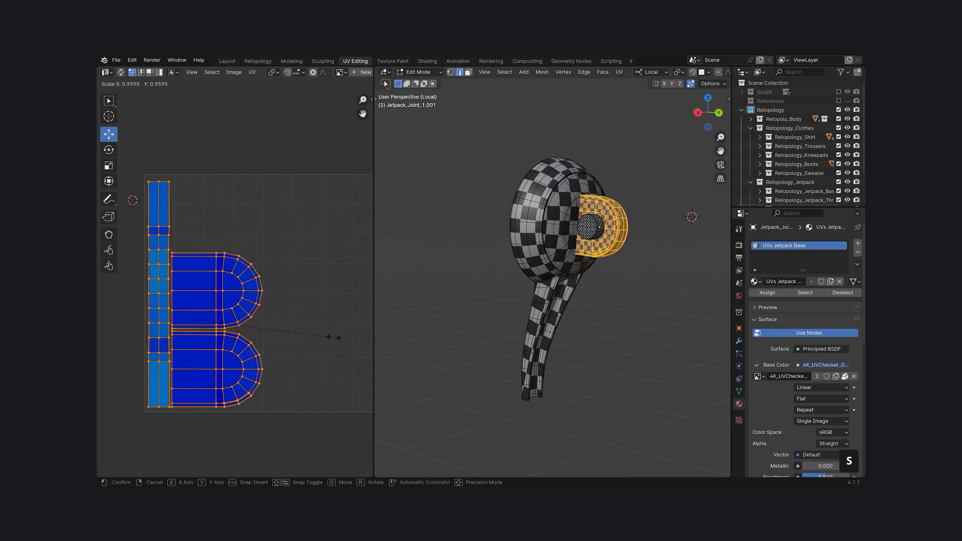
Step: Scale the selected UV islands of the jetpack joint to adjust their checker density
key(s)
ctrl+click(243, 340)
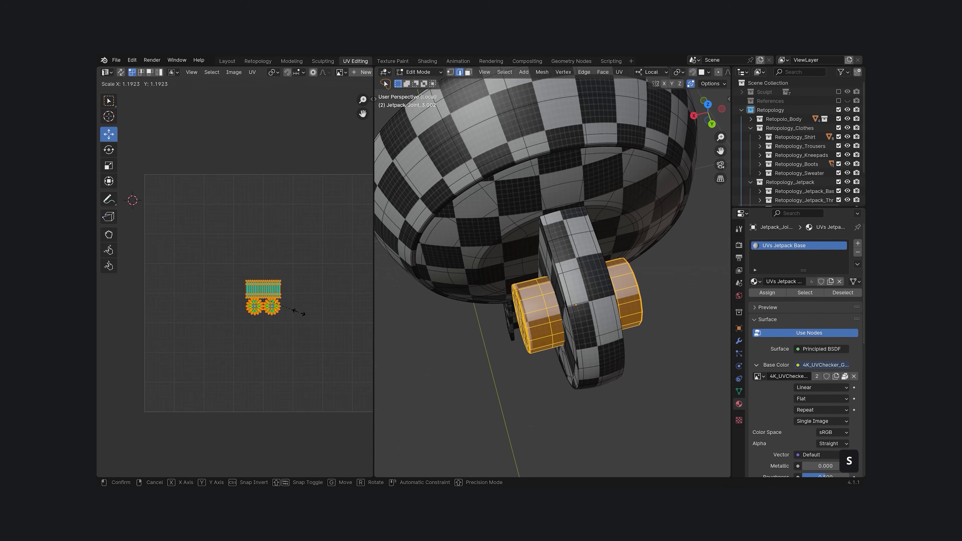
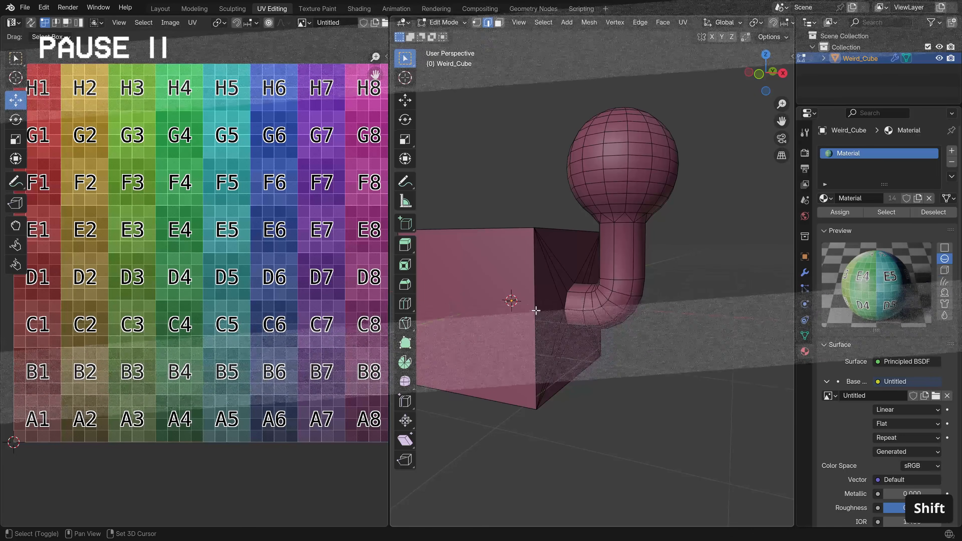
Step: Mark a seam on the edge loop where the curved pipe meets the cube
shift+middle_drag(535, 309, 602, 303)
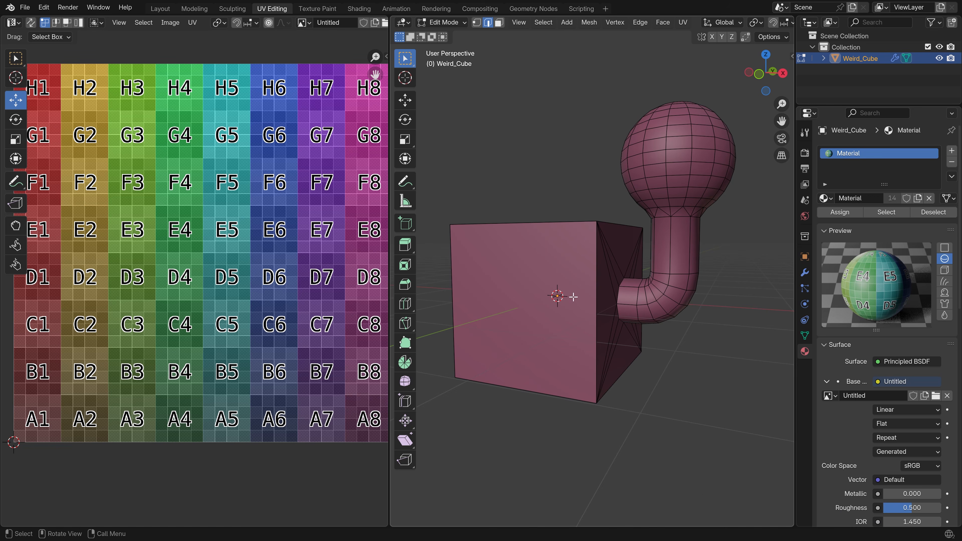
middle_drag(604, 336, 587, 315)
key(2)
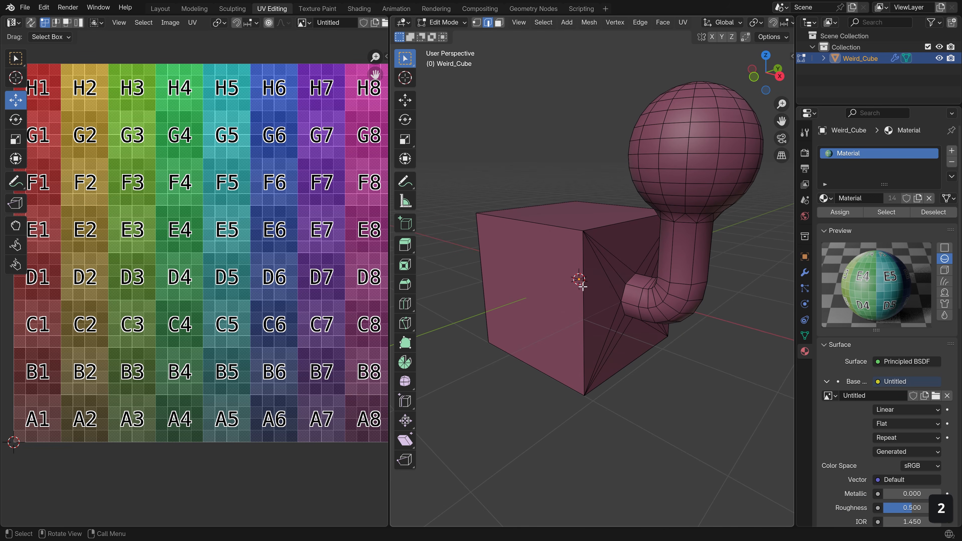
middle_drag(652, 268, 663, 256)
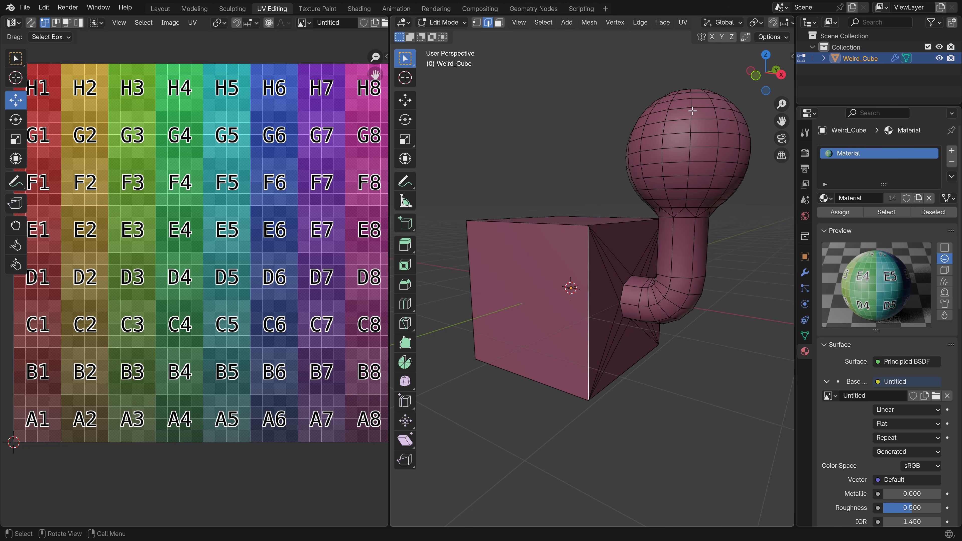
alt+click(619, 295)
middle_drag(619, 295, 526, 328)
alt+shift+click(626, 315)
alt+shift+click(631, 329)
alt+shift+click(643, 292)
middle_drag(642, 293, 675, 299)
right_click(675, 299)
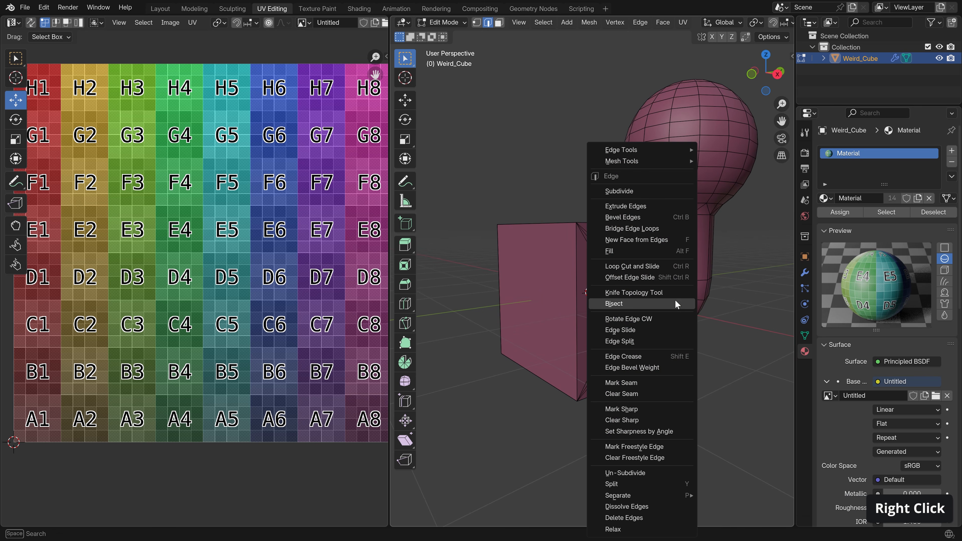
click(657, 381)
Step: Mark a seam on the edge loop at the neck where the pipe joins the sphere
middle_drag(620, 275, 619, 204)
scroll(675, 193, up, 2)
alt+click(681, 221)
alt+shift+click(629, 217)
alt+click(600, 187)
ctrl+click(673, 203)
ctrl+click(510, 212)
ctrl+click(618, 204)
right_click(624, 208)
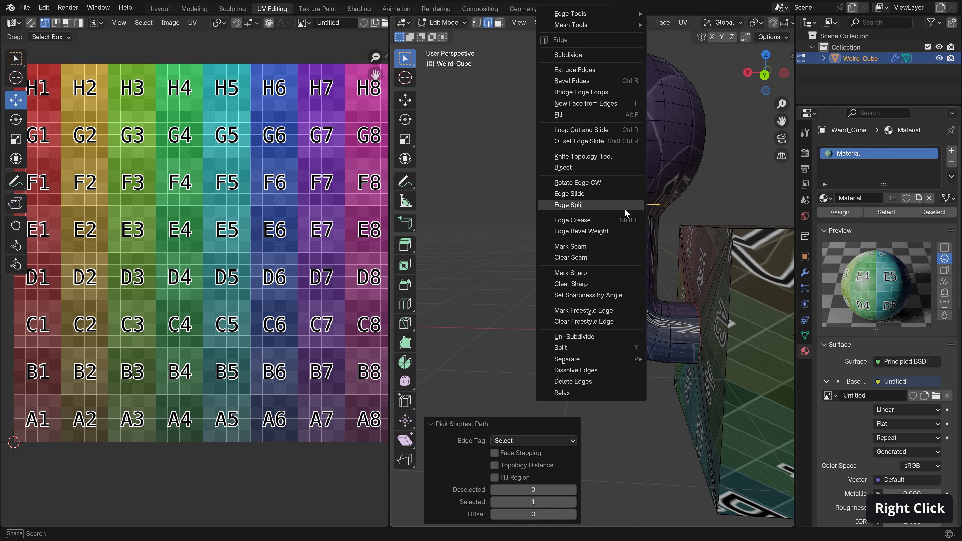
click(602, 247)
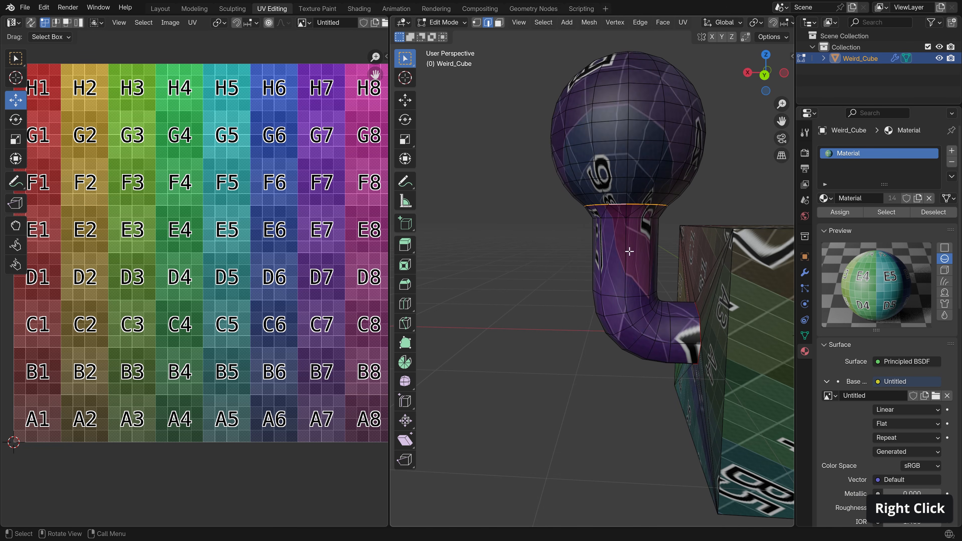
Step: Check the cube's UV island by selecting its linked faces delimited by seams, then clear the selection
key(a)
scroll(634, 132, down, 3)
middle_drag(634, 132, 650, 260)
middle_drag(544, 274, 568, 283)
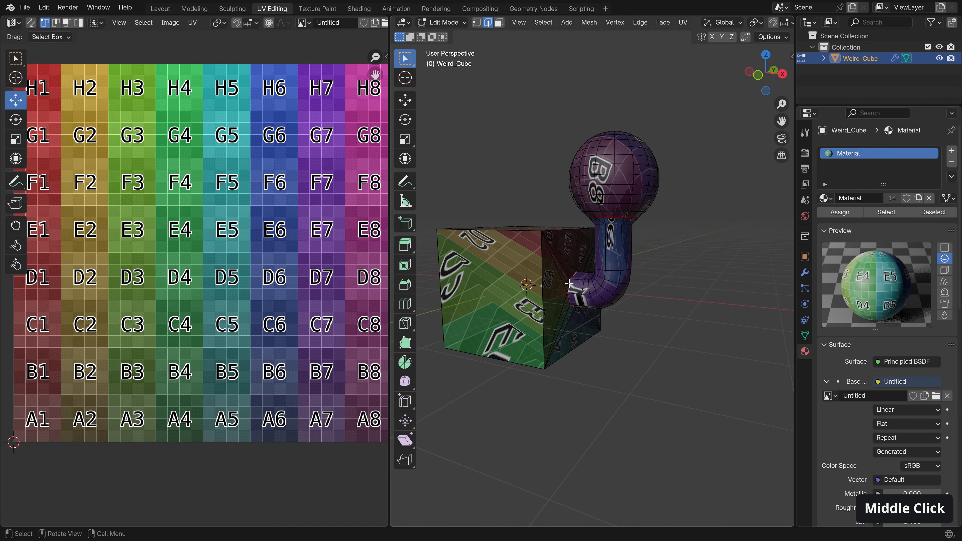
key(3)
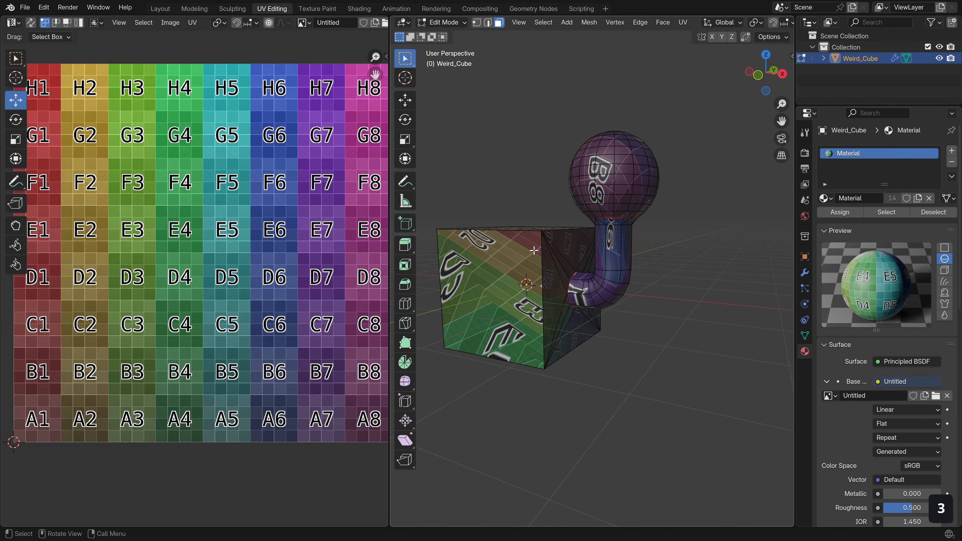
key(l)
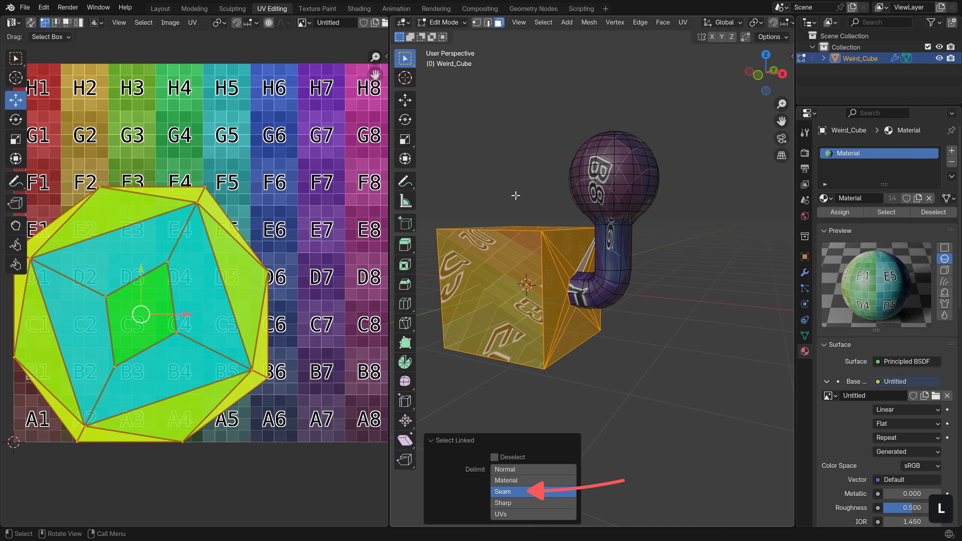
key(a)
key(a)
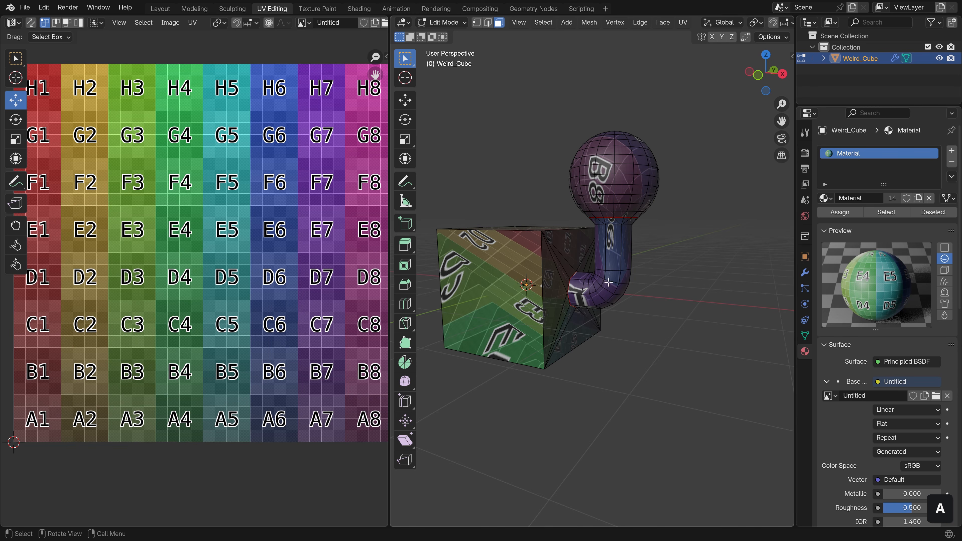
Step: Check the pipe and sphere islands by selecting the linked geometry of each, clearing the selection each time
key(l)
key(a)
key(a)
key(l)
key(a)
key(a)
key(2)
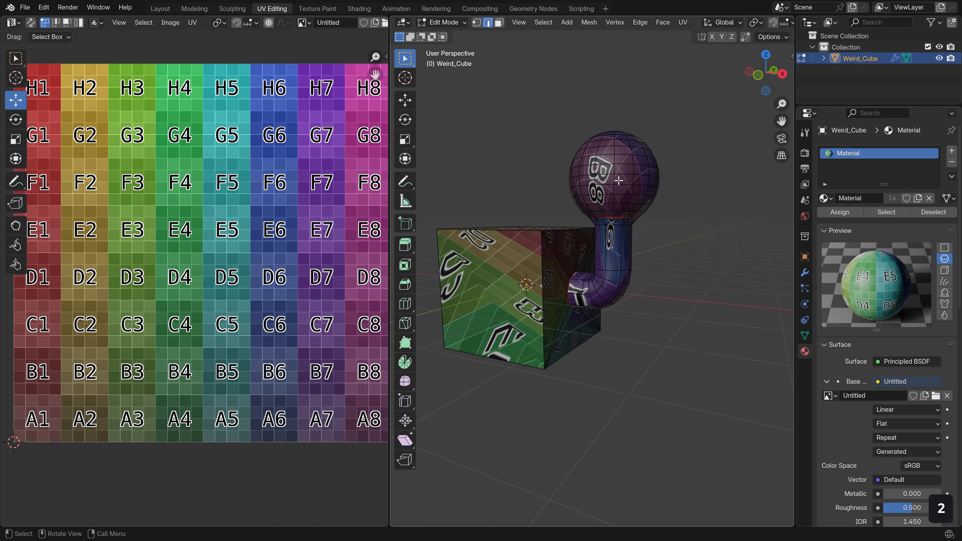
key(l)
key(a)
key(a)
Step: Mark seams along the cube's edges so it unfolds flat, and select the whole mesh to show its UVs
scroll(553, 297, up, 2)
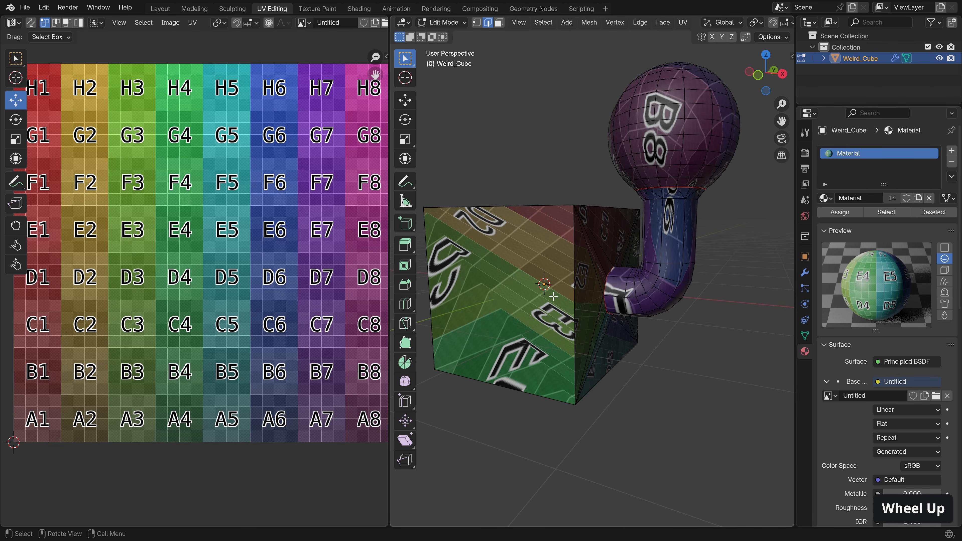
middle_drag(600, 248, 495, 175)
alt+click(602, 224)
alt+shift+click(598, 201)
alt+shift+click(768, 305)
scroll(713, 341, down, 1)
shift+middle_drag(713, 341, 590, 309)
alt+shift+click(682, 358)
alt+shift+click(717, 314)
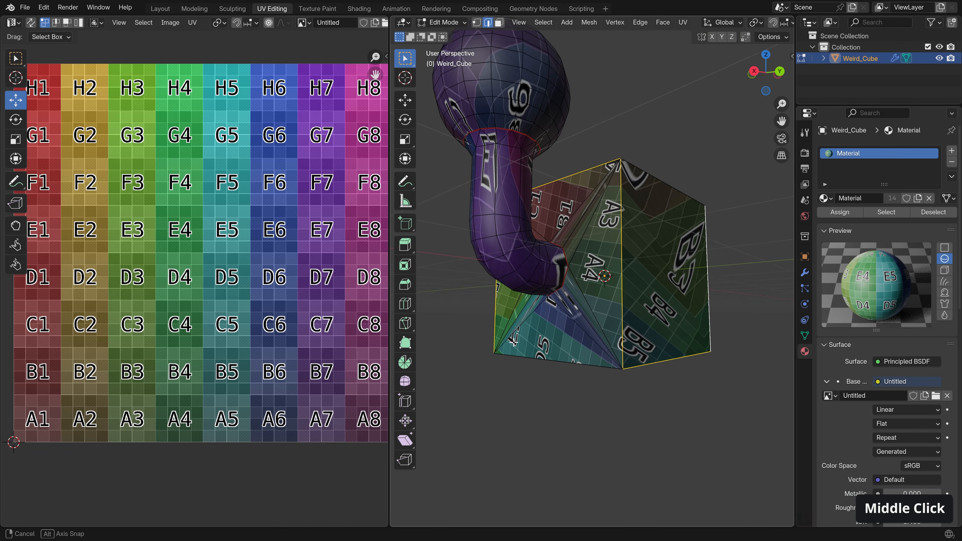
middle_drag(509, 342, 636, 346)
alt+shift+click(575, 375)
shift+middle_drag(498, 330, 440, 253)
alt+shift+click(550, 308)
scroll(564, 303, down, 4)
right_click(579, 256)
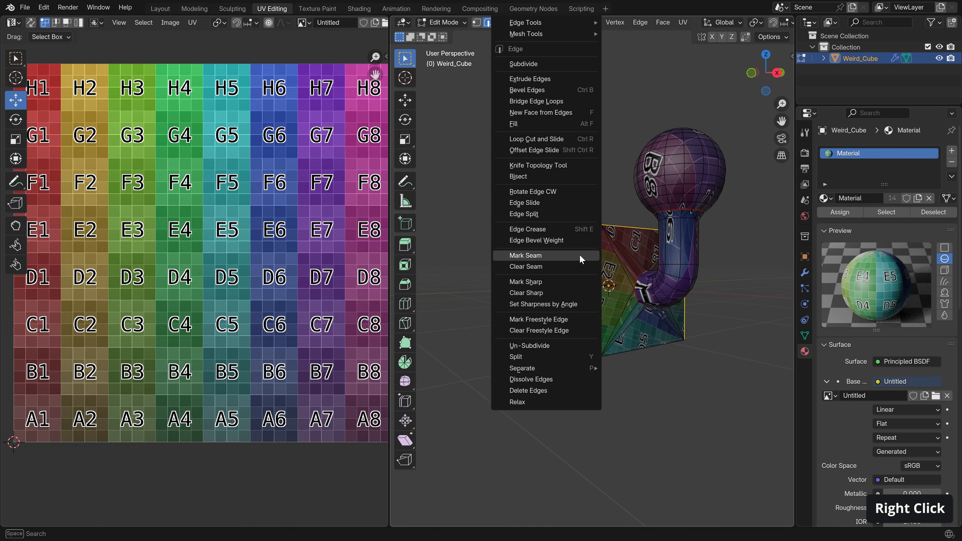
click(580, 254)
middle_drag(596, 223, 609, 228)
key(a)
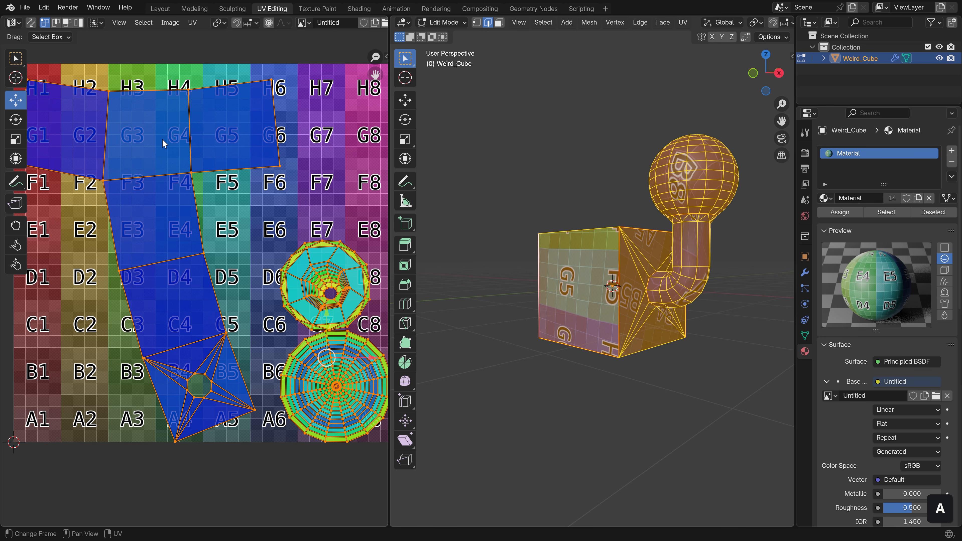
Step: Mark a lengthwise seam along the pipe's inner side, from the cube up to the sphere's neck
click(716, 291)
shift+middle_drag(716, 291, 659, 313)
scroll(659, 314, up, 3)
middle_drag(559, 315, 638, 325)
scroll(605, 295, up, 2)
middle_drag(606, 295, 565, 290)
scroll(687, 225, up, 1)
ctrl+click(686, 226)
right_click(650, 286)
click(650, 286)
scroll(650, 285, down, 4)
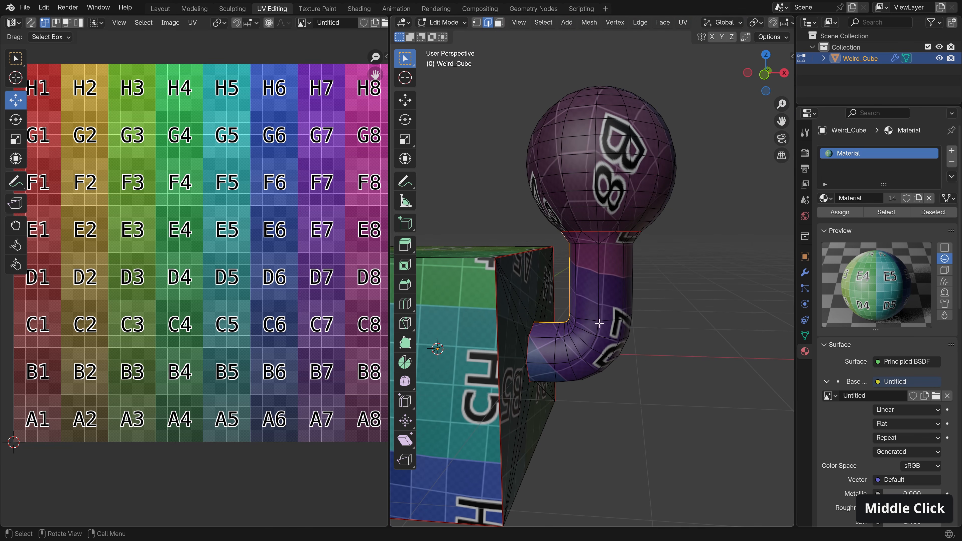
Step: Mark a seam up the sphere from the neck to its top, and select the whole mesh to show its UVs
middle_drag(650, 230, 673, 243)
scroll(666, 239, up, 1)
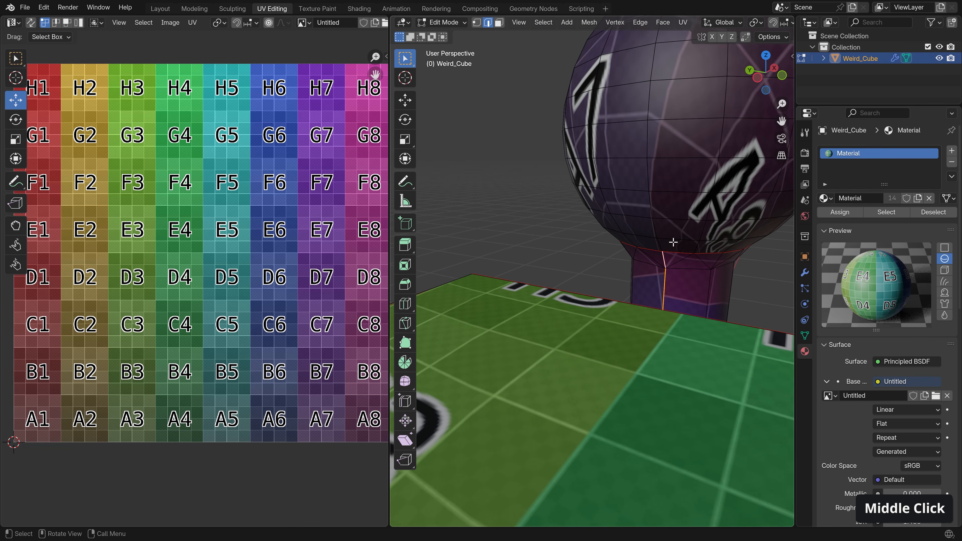
scroll(713, 112, down, 1)
middle_drag(713, 112, 678, 251)
ctrl+click(678, 243)
right_click(648, 254)
middle_drag(661, 292, 649, 204)
click(648, 252)
scroll(657, 259, down, 3)
scroll(640, 254, down, 2)
key(alt+a)
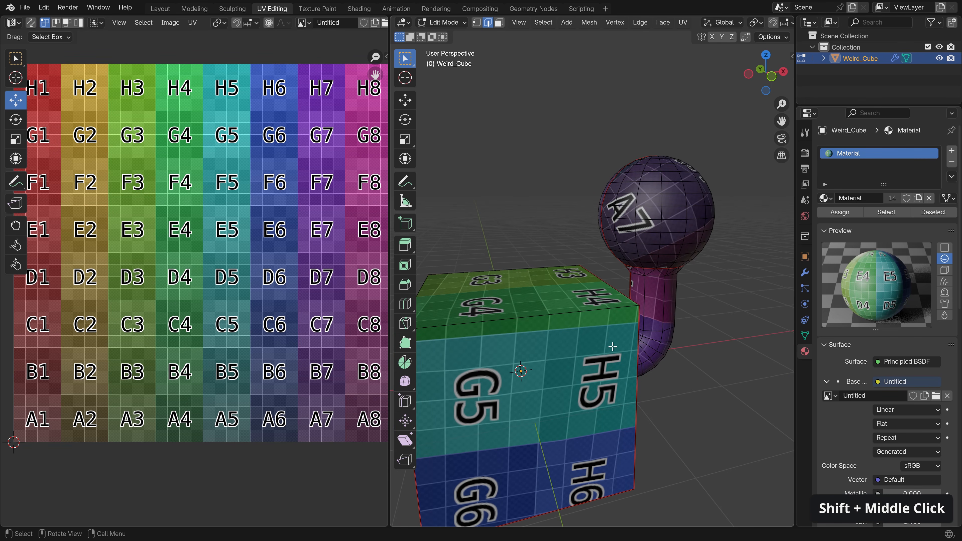
key(a)
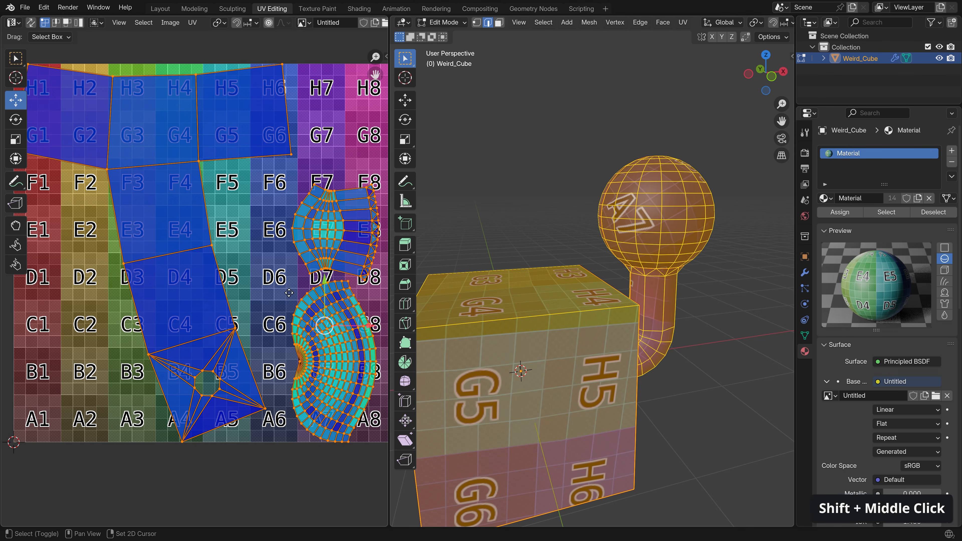
Step: Circle-select the edges radiating from the sphere's top pole and mark them as seams
shift+middle_drag(291, 342, 337, 320)
scroll(356, 356, up, 4)
middle_drag(672, 195, 663, 264)
key(a)
scroll(663, 264, up, 4)
key(c)
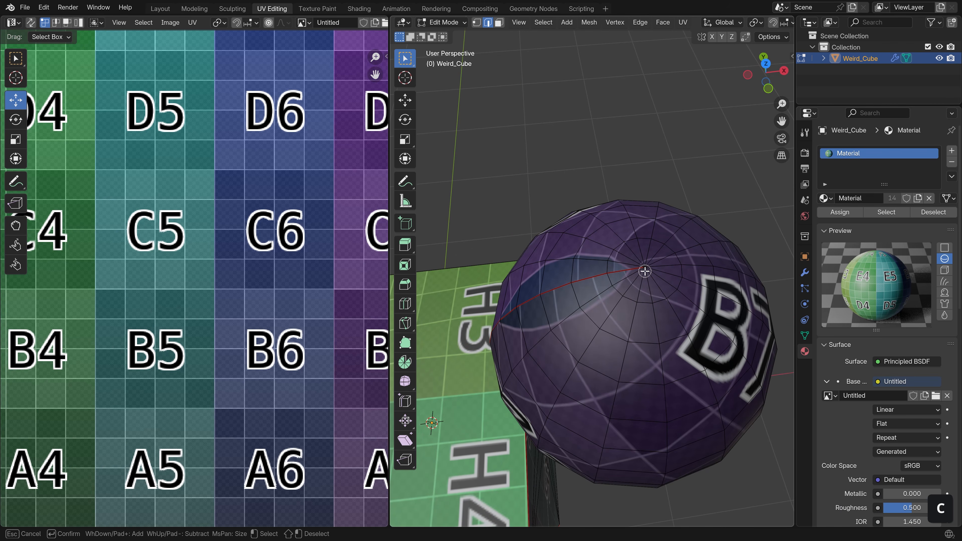
click(644, 270)
right_click(645, 271)
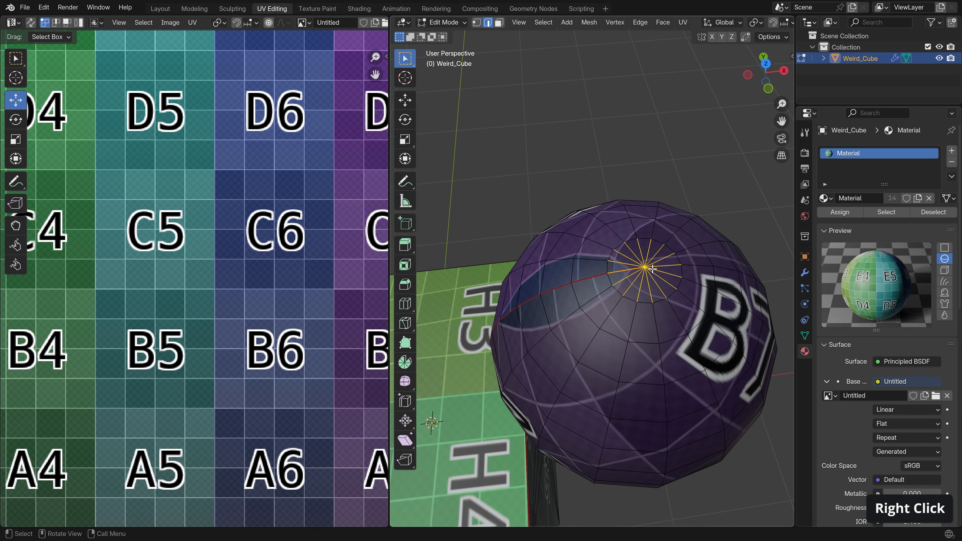
right_click(653, 273)
click(652, 272)
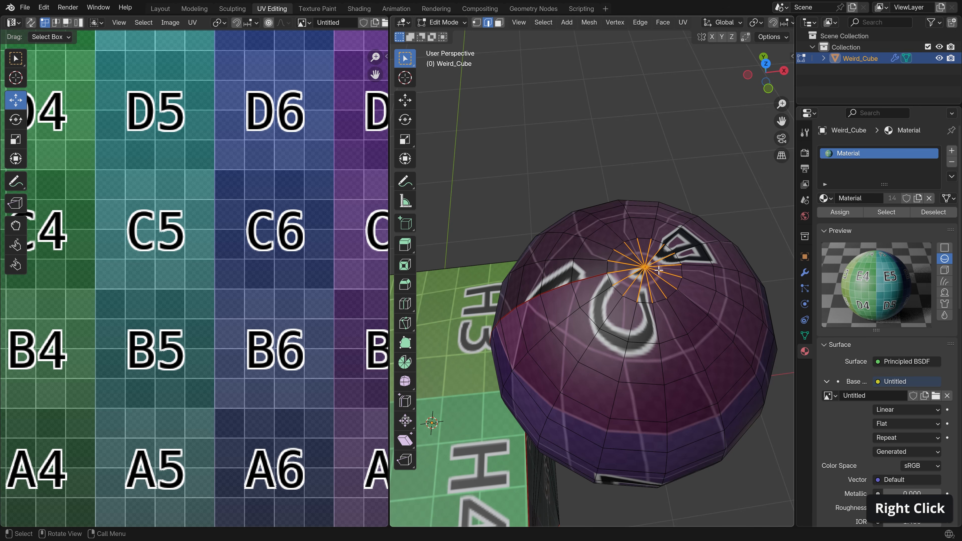
Step: Select the whole mesh and examine the layout of the unwrapped cube, pipe and sphere islands
scroll(688, 278, down, 2)
key(a)
key(a)
scroll(337, 334, down, 3)
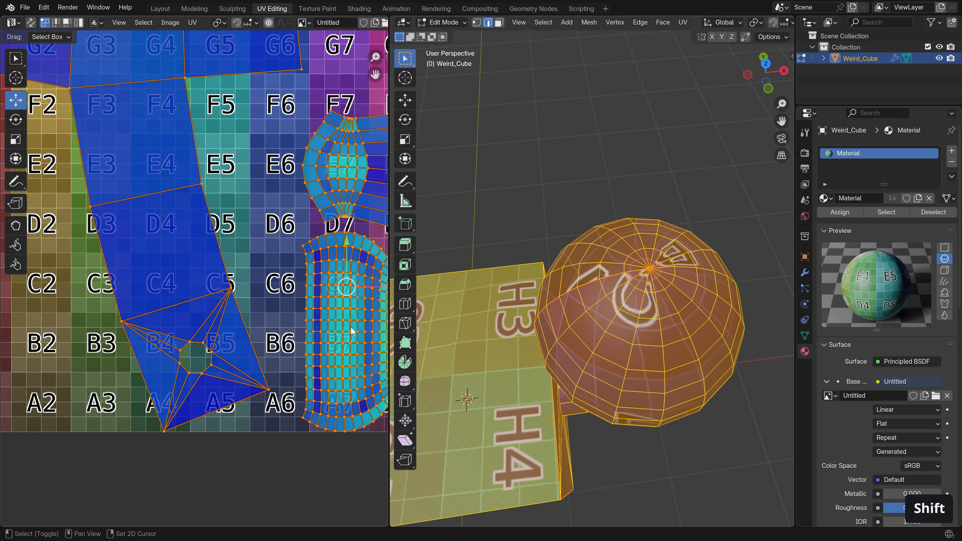
shift+middle_drag(353, 331, 265, 336)
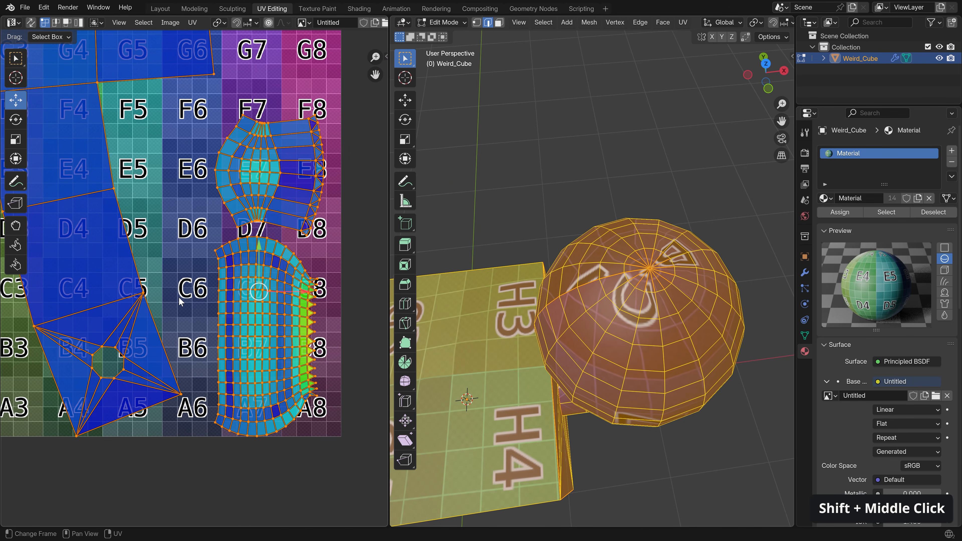
middle_drag(176, 272, 229, 295)
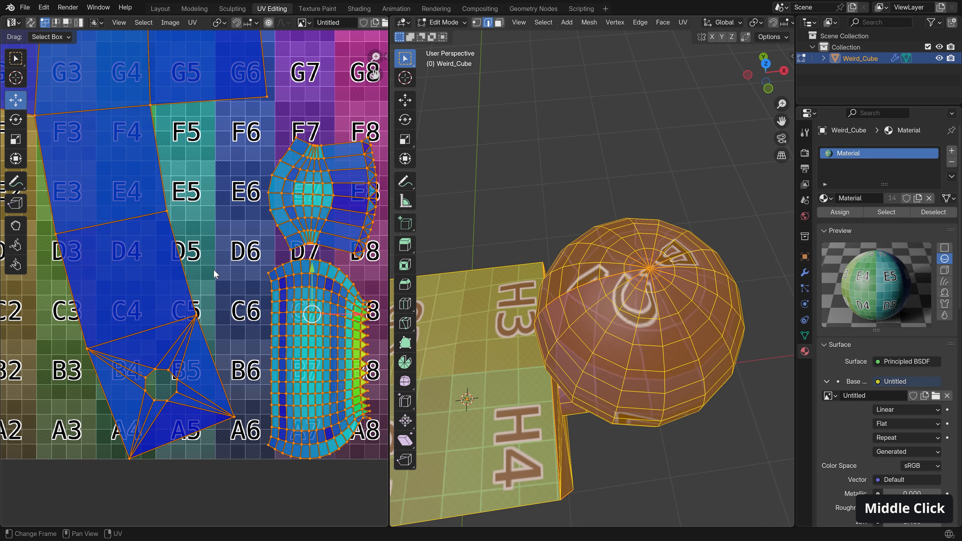
middle_drag(216, 269, 245, 217)
scroll(245, 219, down, 1)
middle_drag(202, 166, 224, 155)
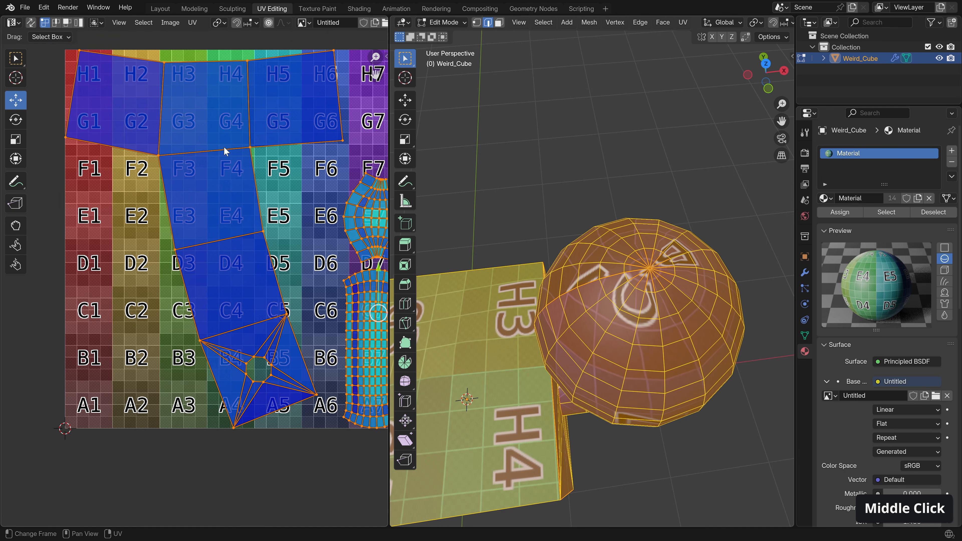
middle_drag(315, 217, 258, 211)
scroll(323, 238, down, 1)
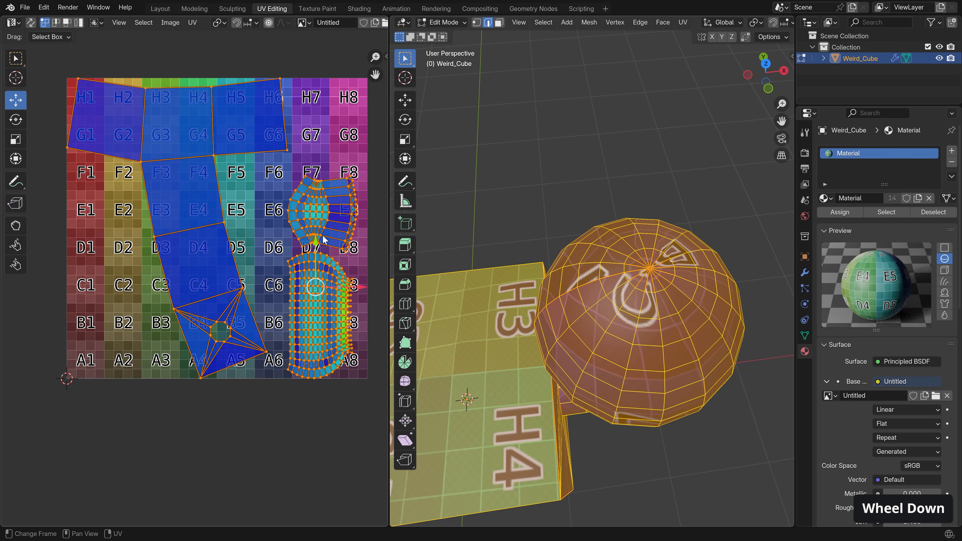
Step: Straighten all selected UV islands with UV Toolkit's Straighten UVs
key(n)
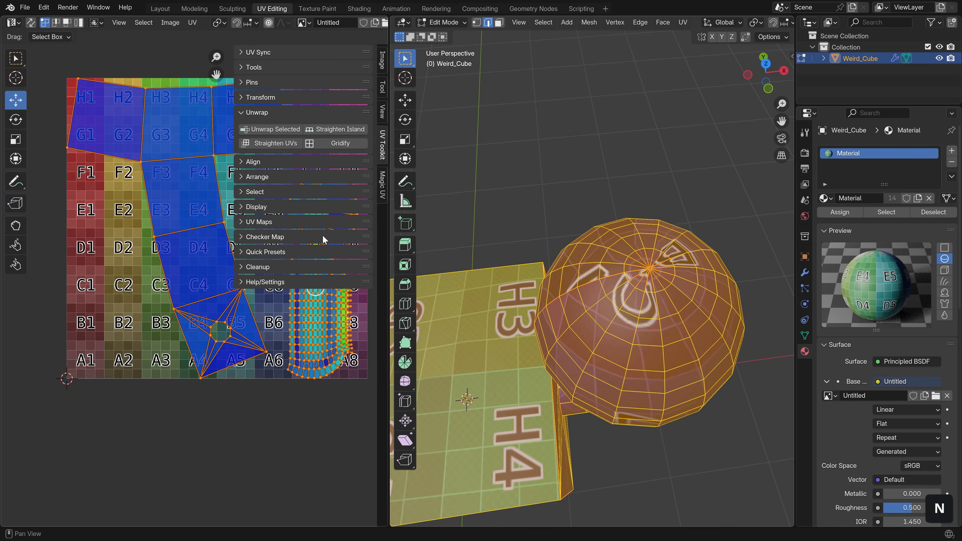
click(260, 142)
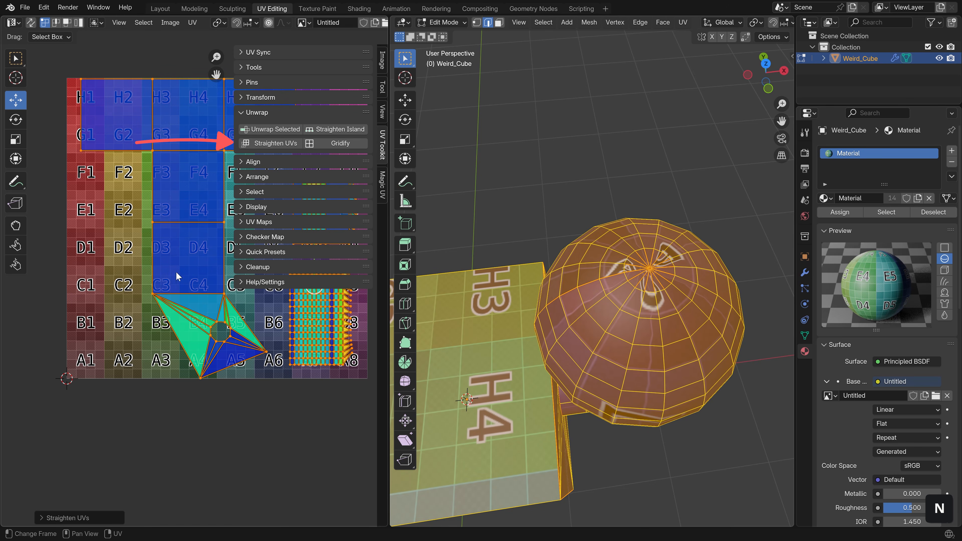
middle_drag(193, 305, 155, 297)
key(n)
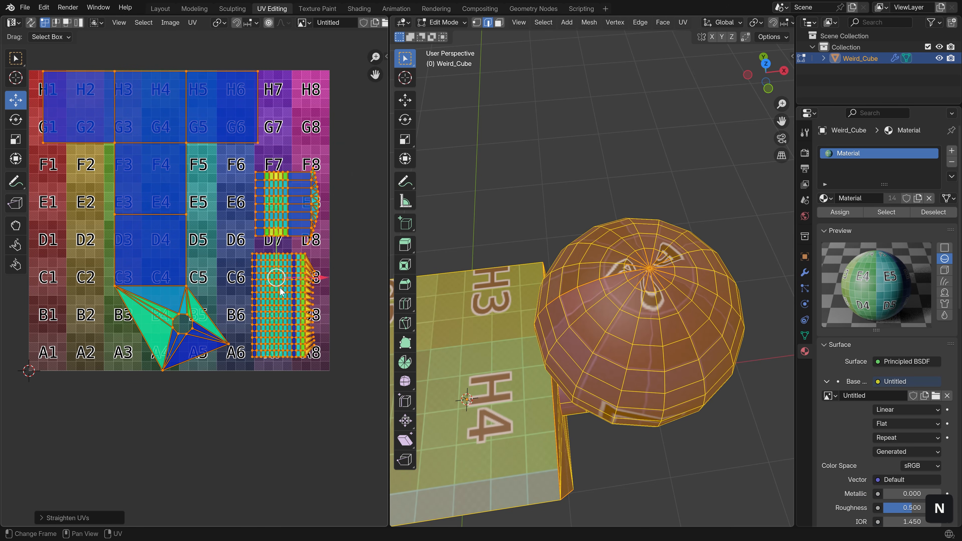
Step: Deselect the straightened UVs and maximize the UV editor around the full layout
scroll(309, 241, up, 2)
middle_drag(226, 288, 273, 274)
key(a)
key(a)
middle_drag(220, 328, 271, 341)
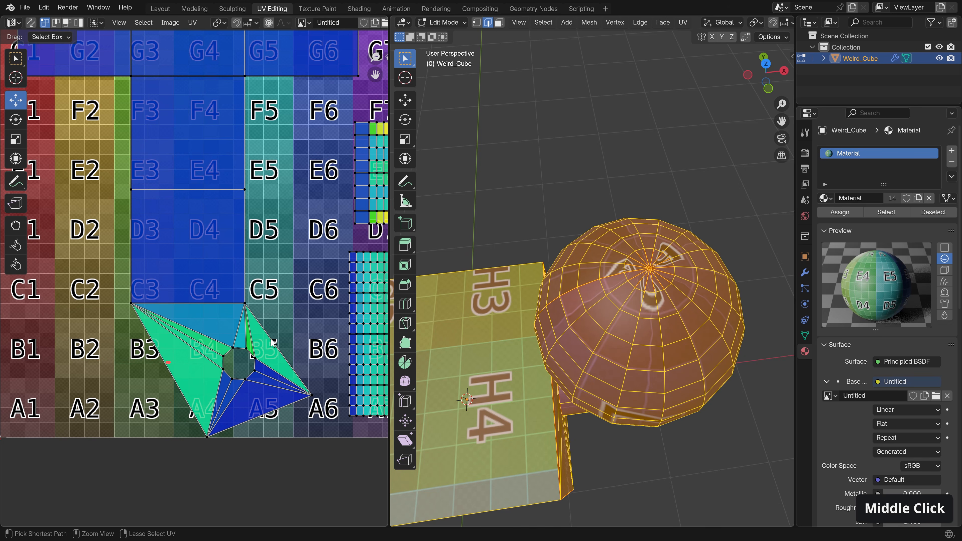
key(ctrl+space)
middle_click(273, 340)
shift+middle_drag(502, 213, 362, 244)
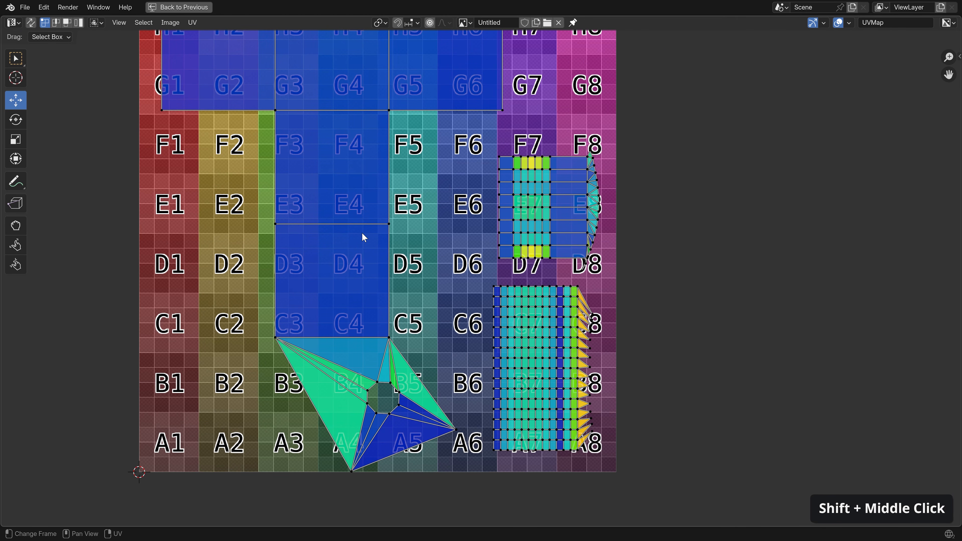
scroll(363, 236, down, 2)
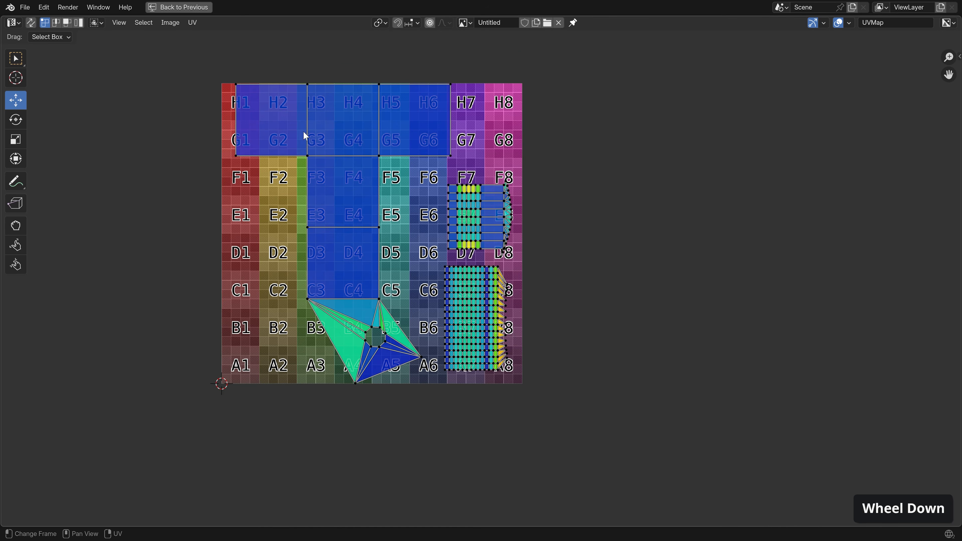
Step: Box-select the undistorted rectangular part of the cube's UV island, pin its vertices and deselect everything
key(b)
drag(208, 63, 463, 192)
key(b)
drag(289, 137, 394, 302)
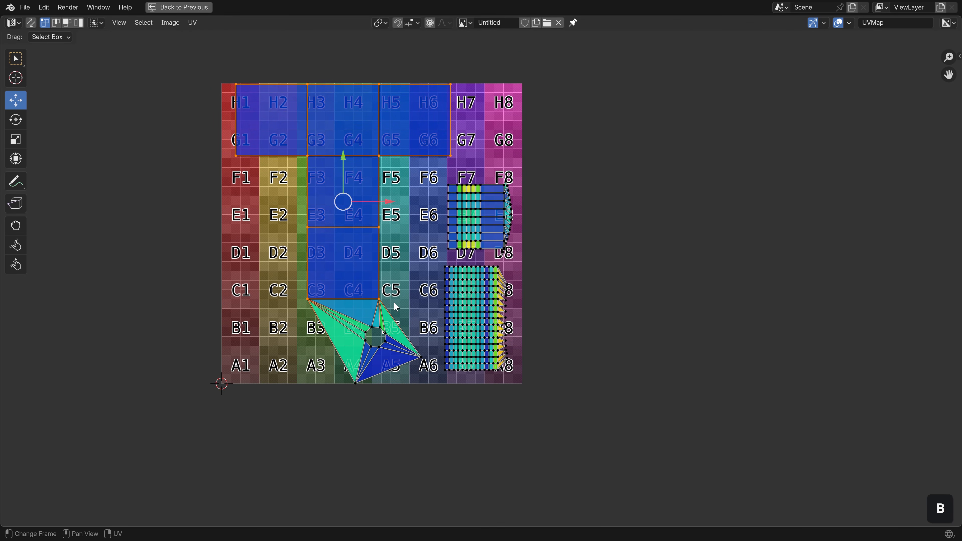
key(p)
key(a)
key(a)
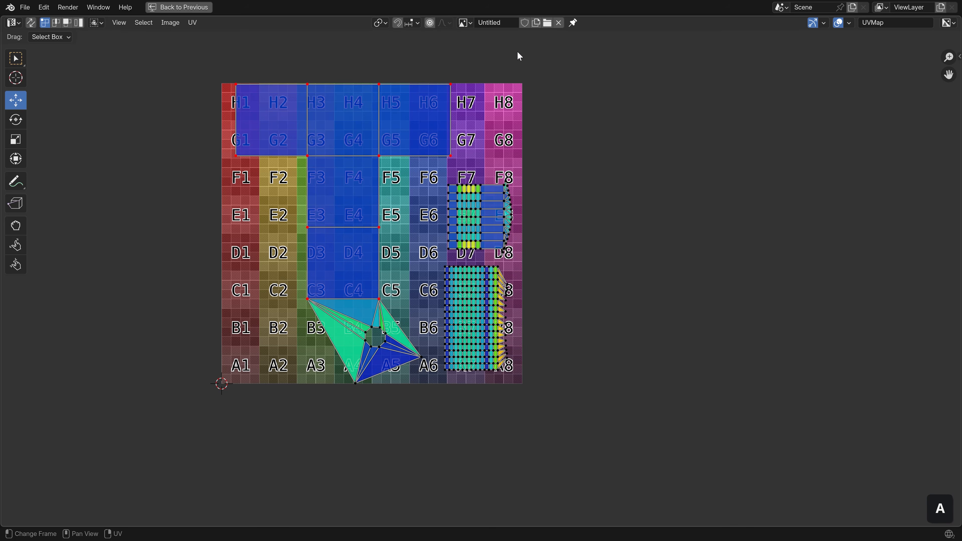
Step: With Live Unwrap on, nudge a pinned vertex of the cube island to re-unwrap its distorted face around the hole
click(184, 22)
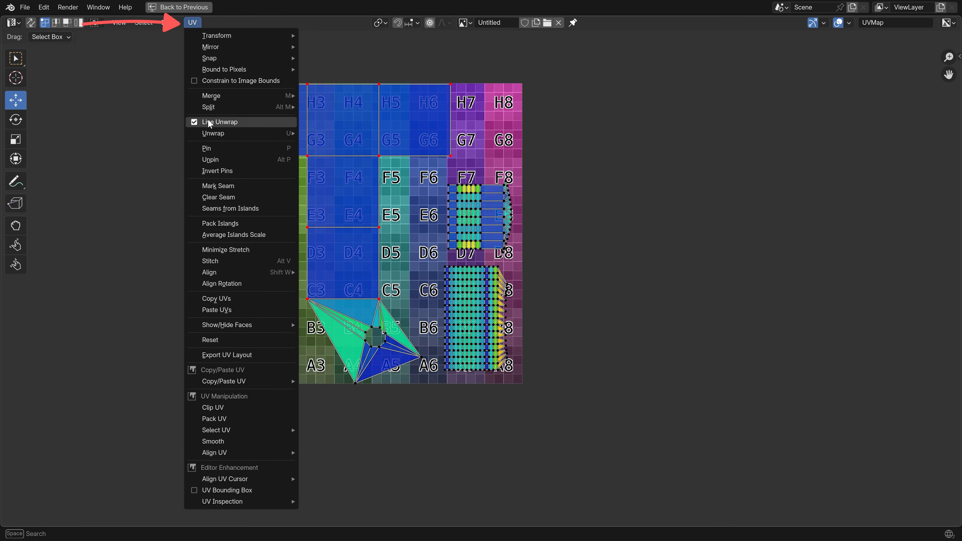
scroll(441, 253, up, 1)
click(379, 227)
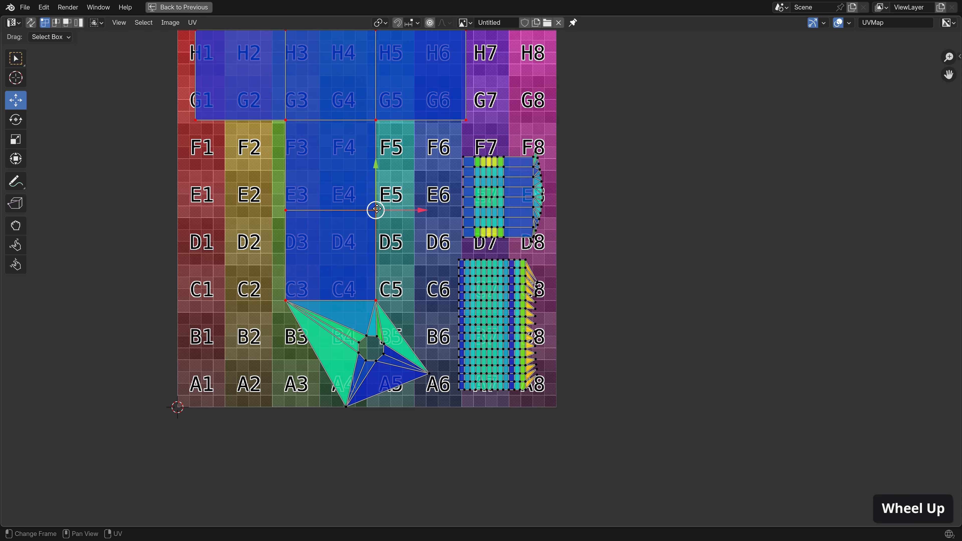
key(g)
click(376, 208)
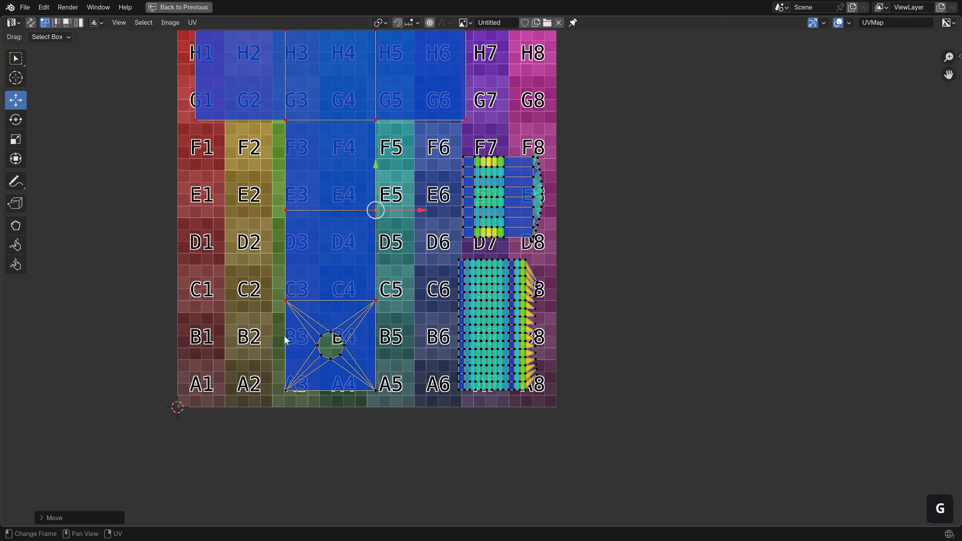
Step: Box-select the rectangular grid of the pipe's UV island, including the column beside the end triangles, and pin those vertices
scroll(395, 290, down, 1)
scroll(395, 288, down, 1)
middle_drag(413, 232, 387, 256)
scroll(515, 294, up, 2)
scroll(386, 257, up, 2)
key(b)
drag(324, 146, 478, 286)
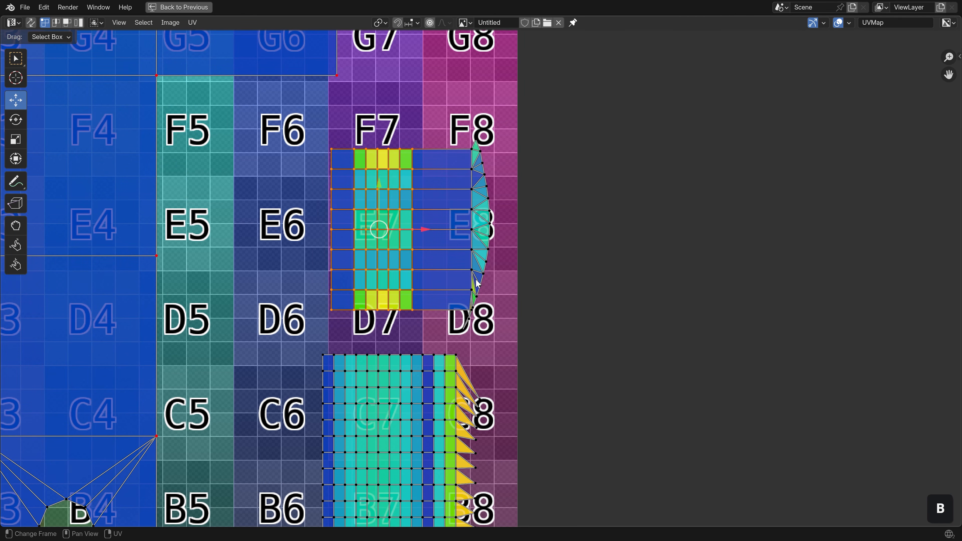
scroll(478, 286, up, 2)
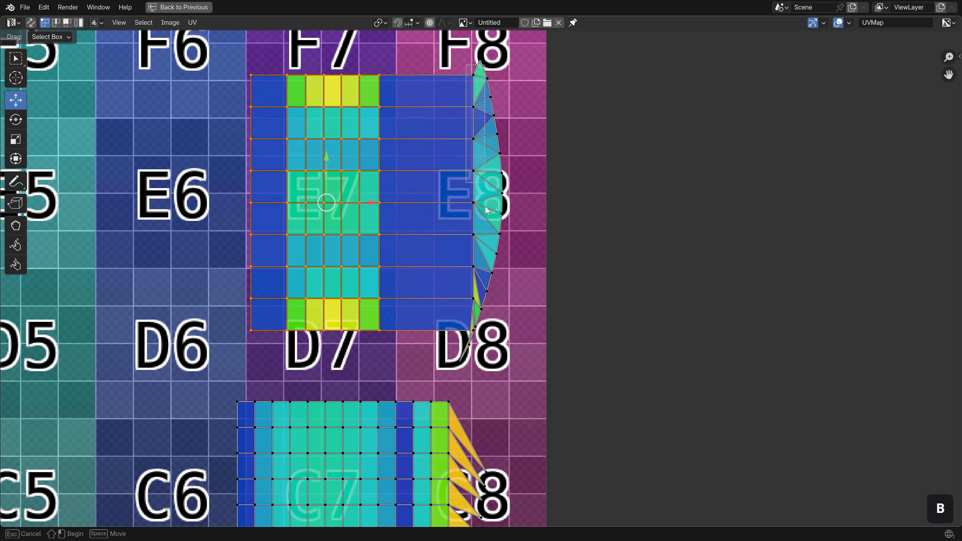
scroll(477, 295, up, 2)
key(b)
drag(480, 327, 478, 325)
scroll(478, 325, up, 2)
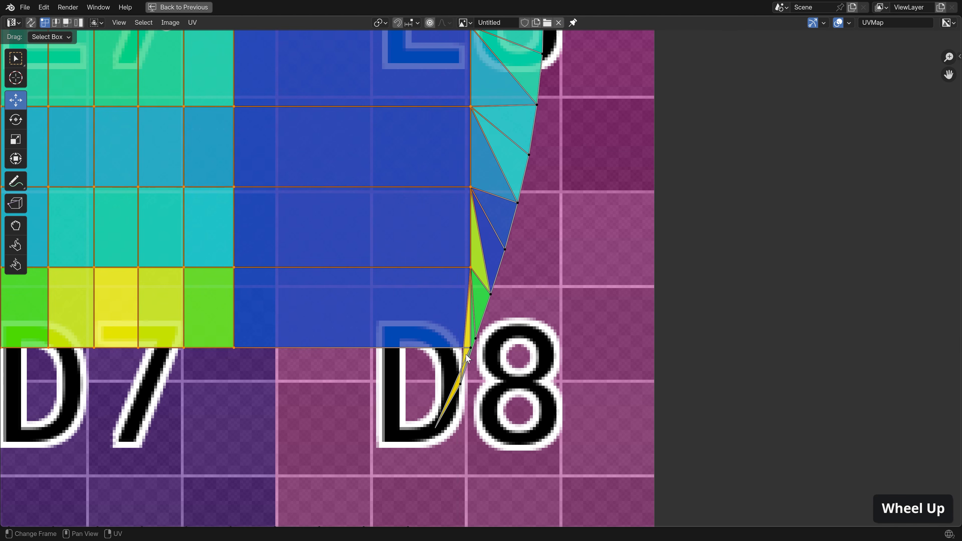
key(g)
click(457, 348)
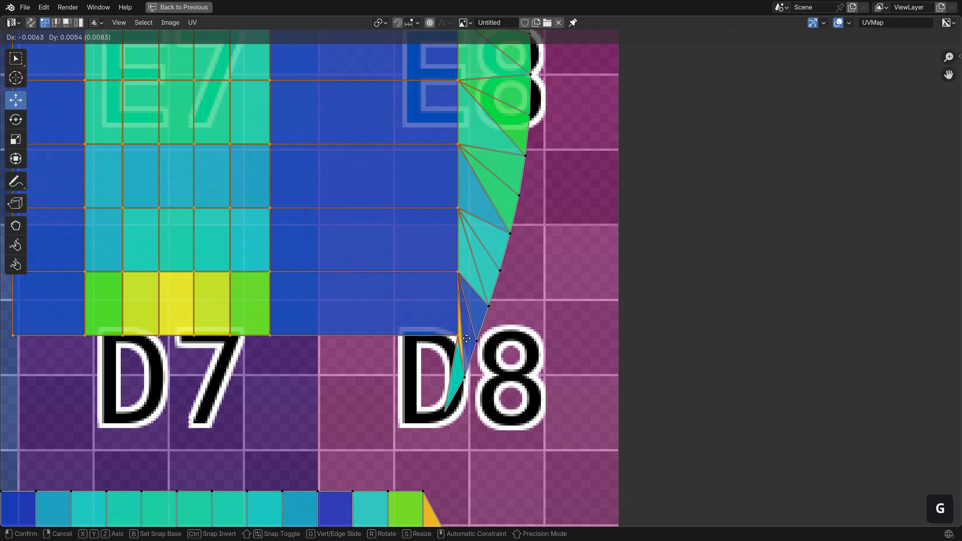
scroll(456, 341, down, 5)
key(p)
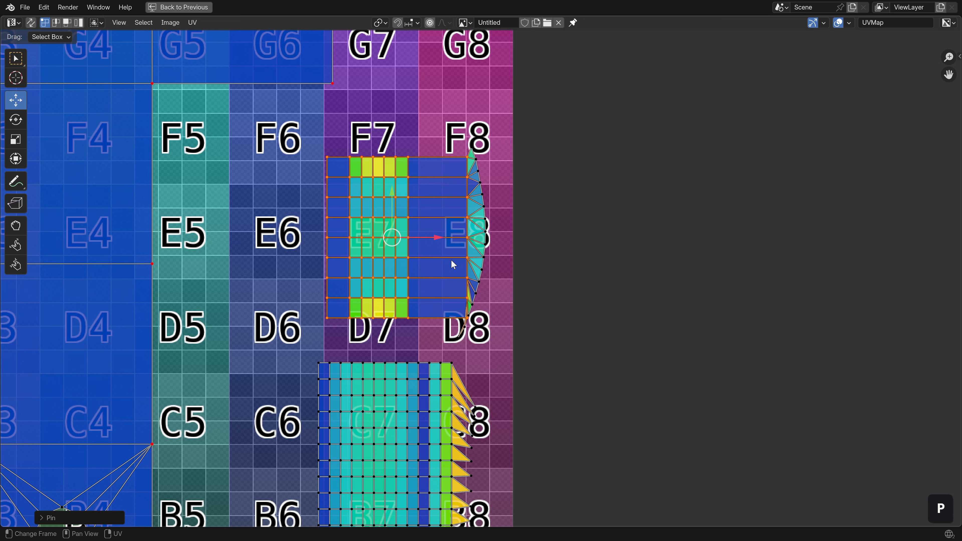
Step: Move the pinned pipe vertices slightly so Live Unwrap relaxes the end triangles, and clear the selection
key(g)
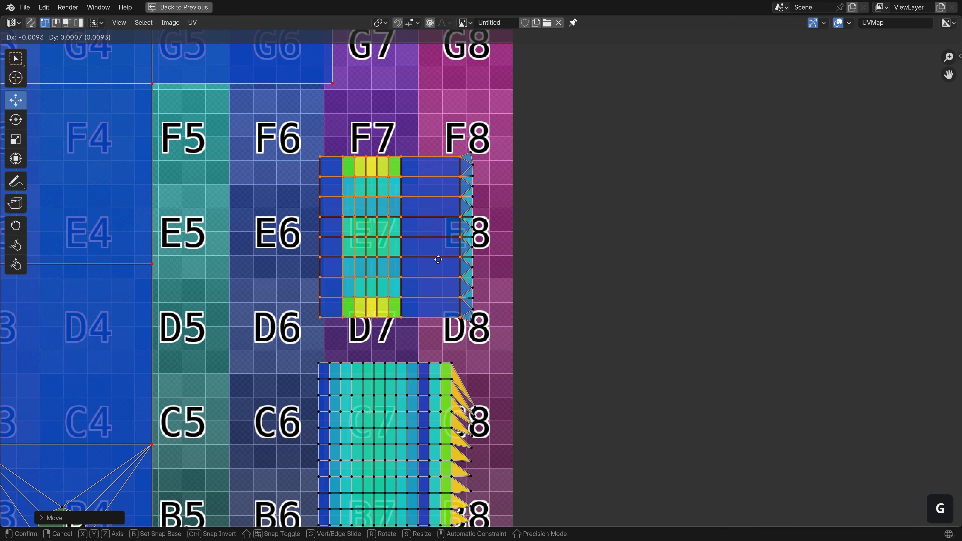
click(444, 263)
key(a)
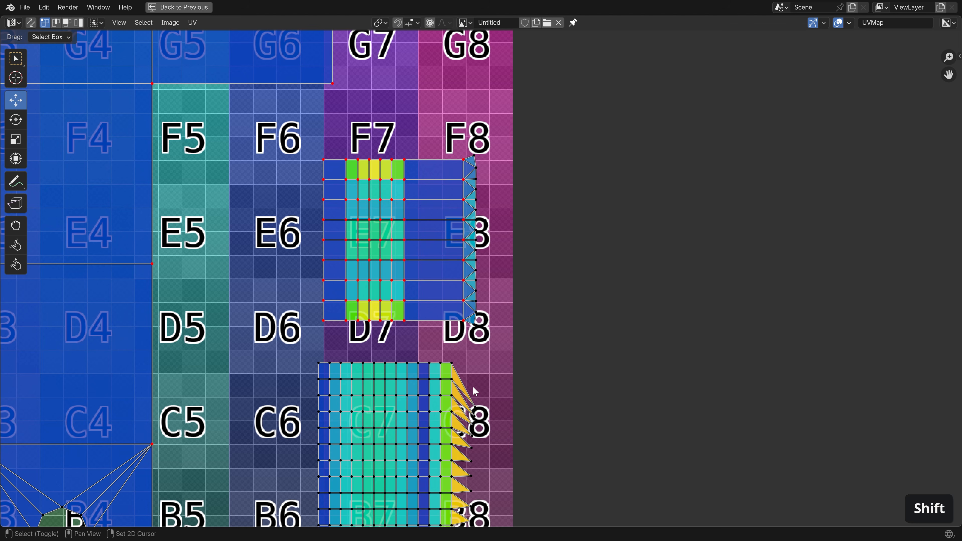
Step: Pin the rectangular grid of the sphere's UV island and nudge it to re-unwrap the distorted triangles along its end
shift+scroll(473, 386, down, 5)
scroll(473, 386, down, 2)
key(b)
drag(408, 165, 509, 358)
scroll(498, 269, up, 2)
key(g)
click(497, 276)
scroll(479, 252, down, 3)
key(a)
scroll(431, 171, down, 2)
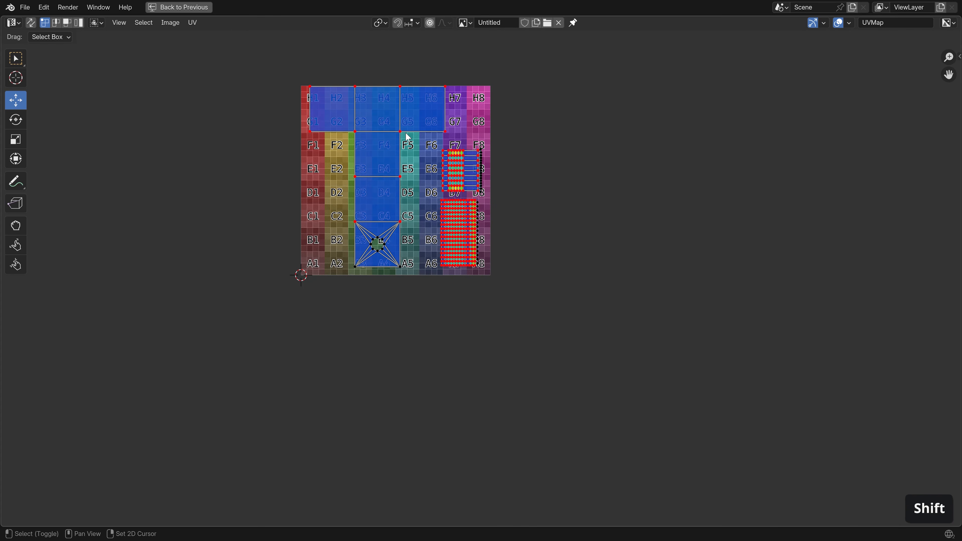
Step: Box-select the cube, pipe and sphere islands, unpin all their vertices and deselect them
shift+scroll(407, 138, up, 2)
key(b)
drag(251, 84, 502, 349)
key(alt+a)
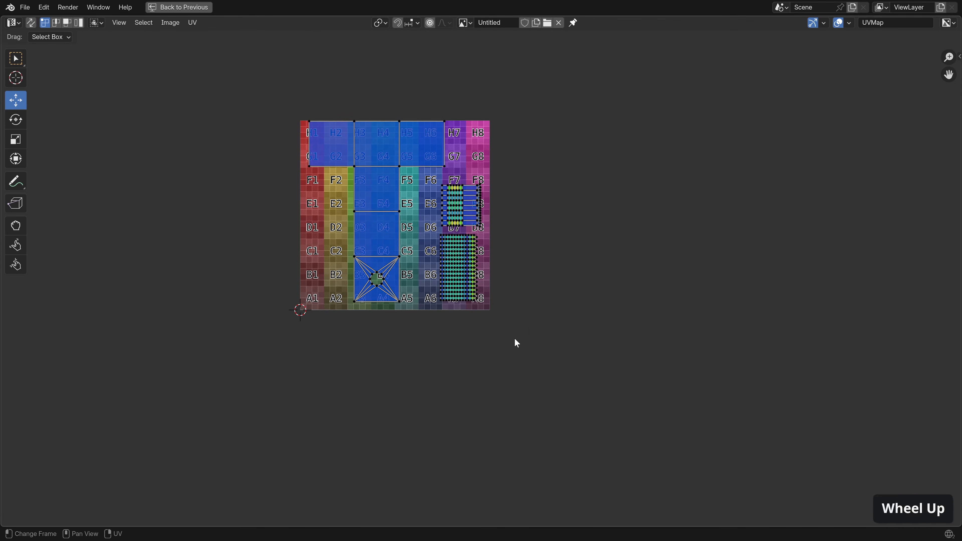
Step: Select all UVs and pack the islands with Exact Shape (Concave), scaling and rotation on, and a 0.010 margin
scroll(514, 334, up, 2)
shift+middle_drag(463, 237, 499, 294)
key(a)
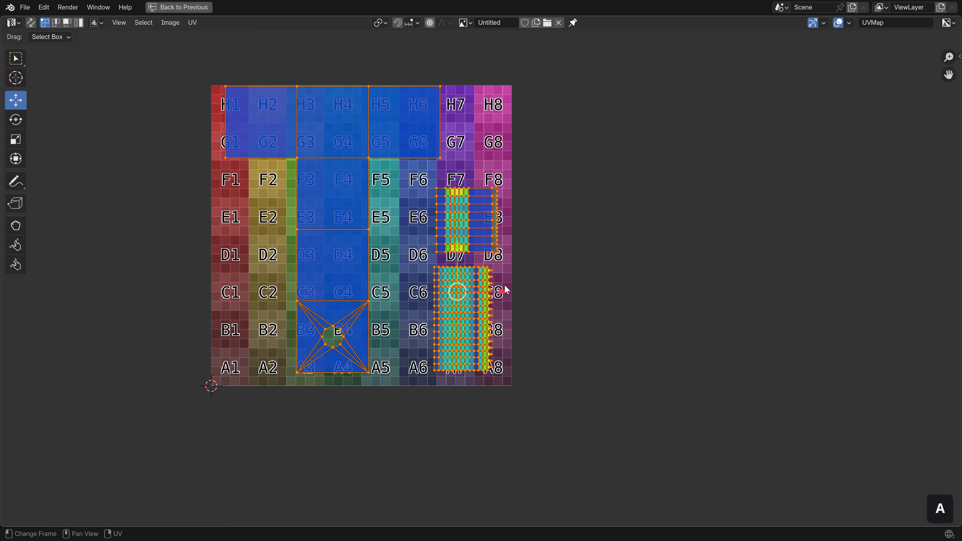
click(193, 23)
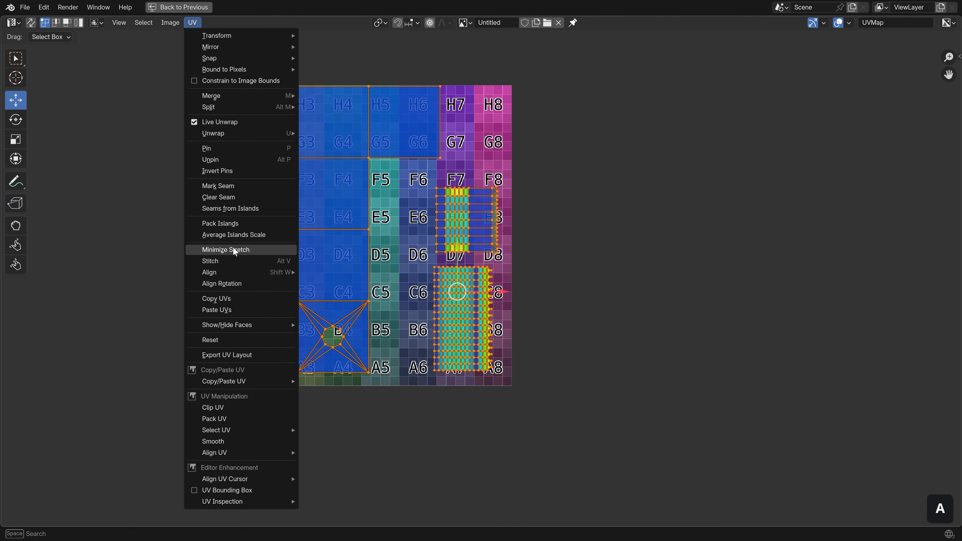
click(232, 223)
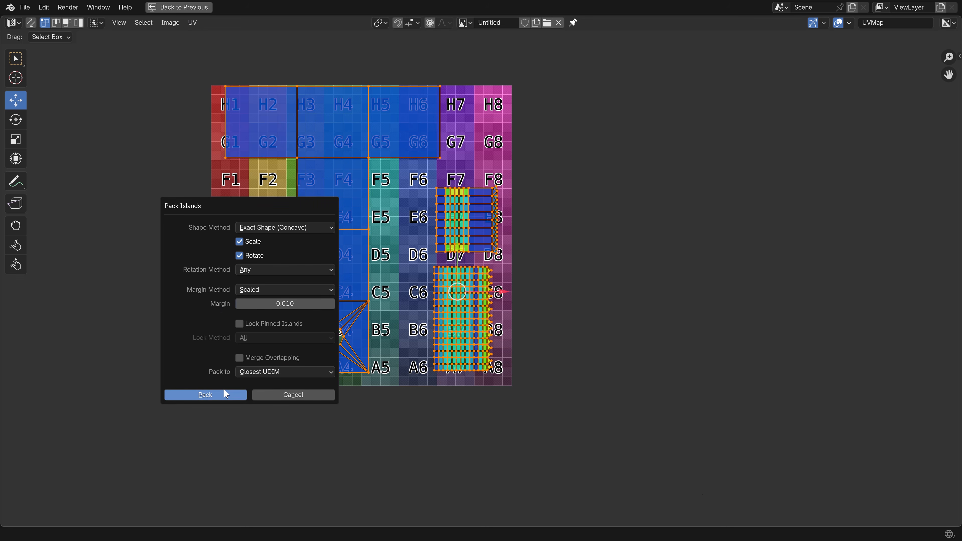
click(223, 395)
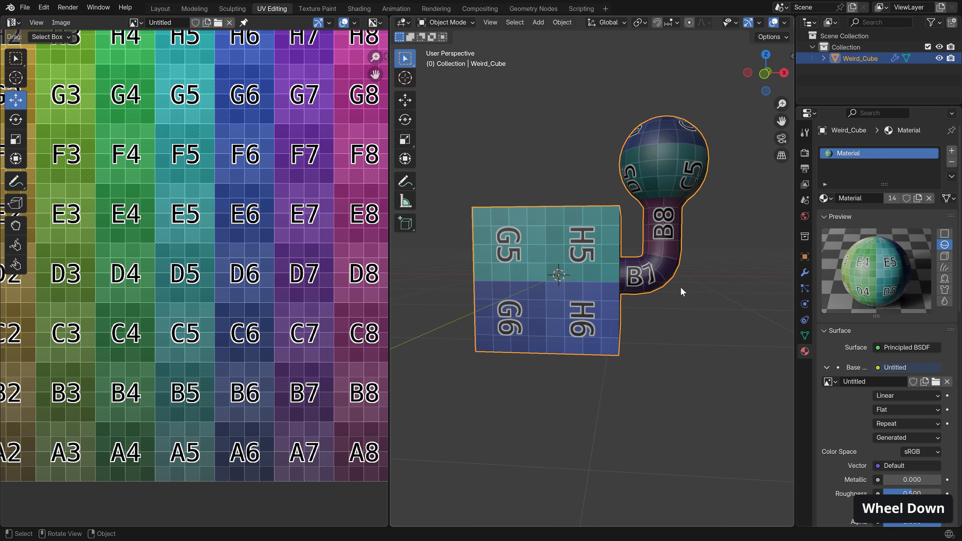
Step: Examine the checker texture on the cube, pipe and sphere of Weird_Cube in Object Mode
mouse_move(680, 286)
middle_down()
mouse_move(461, 286)
mouse_move(681, 294)
middle_up()
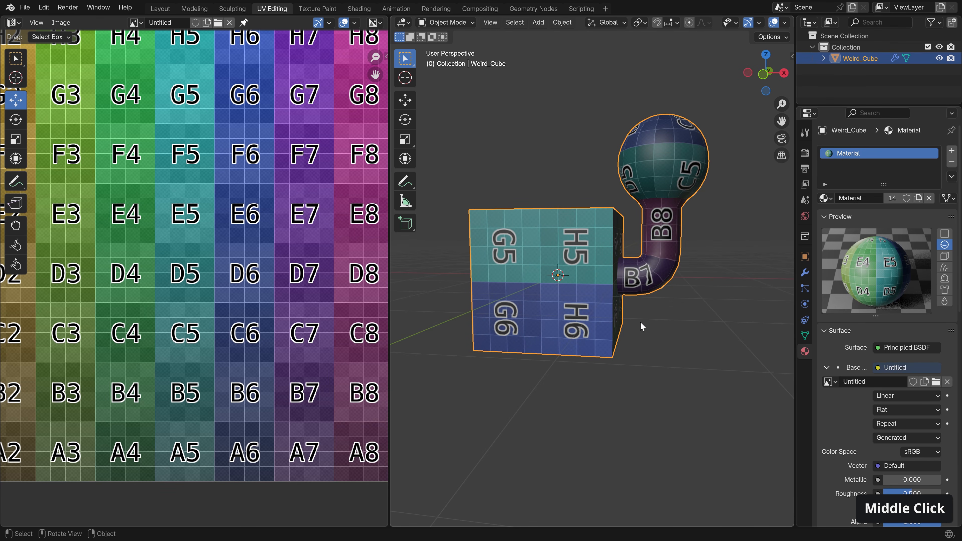
key(a)
key(a)
scroll(647, 287, down, 2)
middle_drag(647, 286, 615, 297)
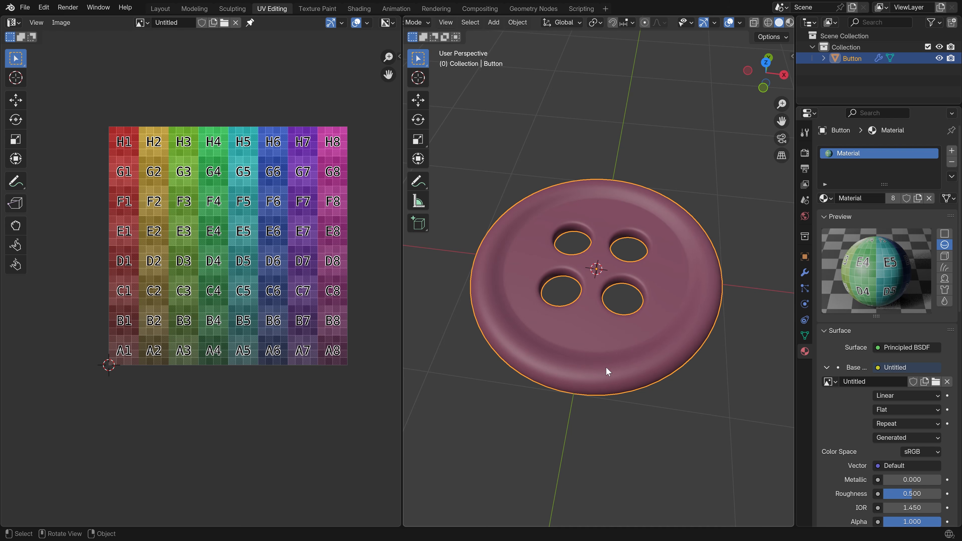
Step: Show the Button's mesh data properties with its UV maps and enter Edit Mode on the Button
middle_drag(544, 319, 607, 322)
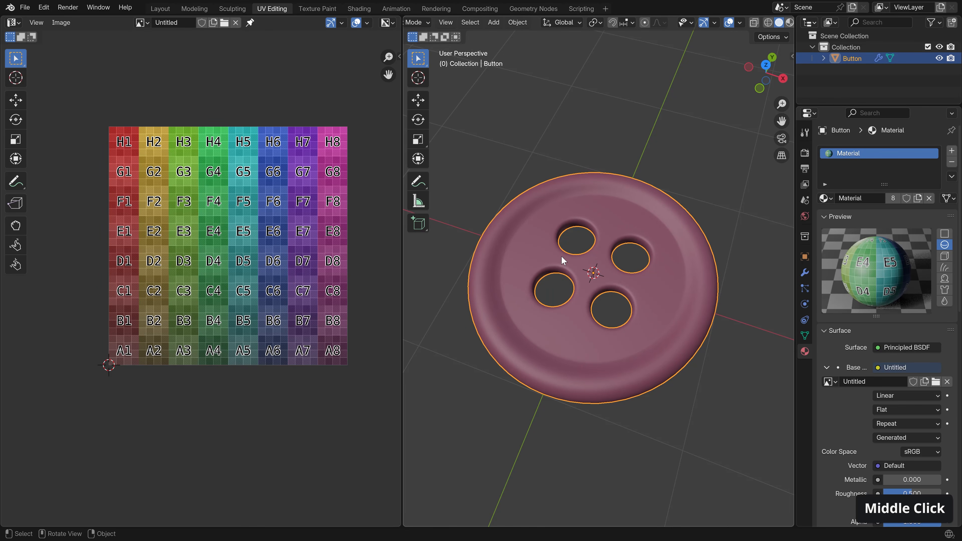
click(804, 336)
key(Tab)
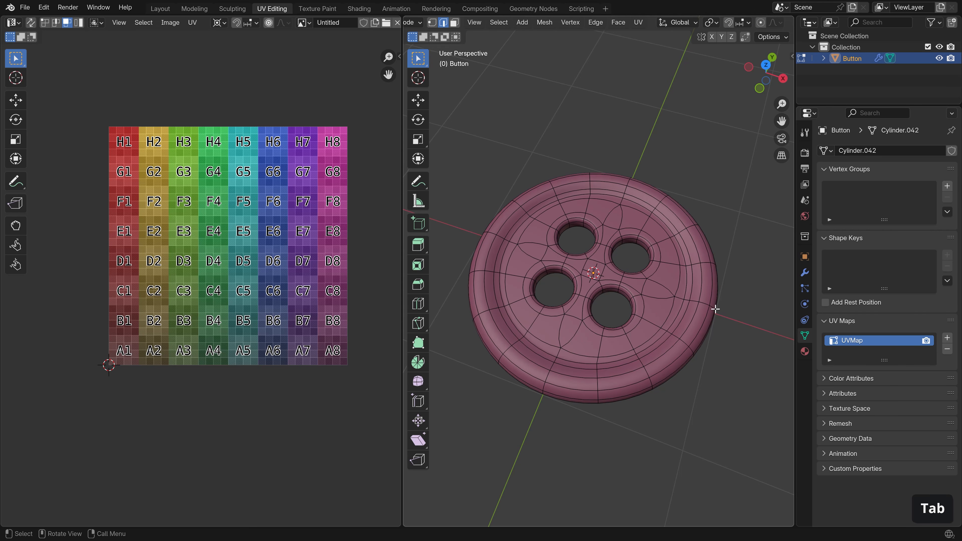
Step: Examine the Button's edge flow around its rim and four holes, and check the UV editor for an existing layout
key(a)
middle_drag(549, 297, 642, 253)
key(a)
key(a)
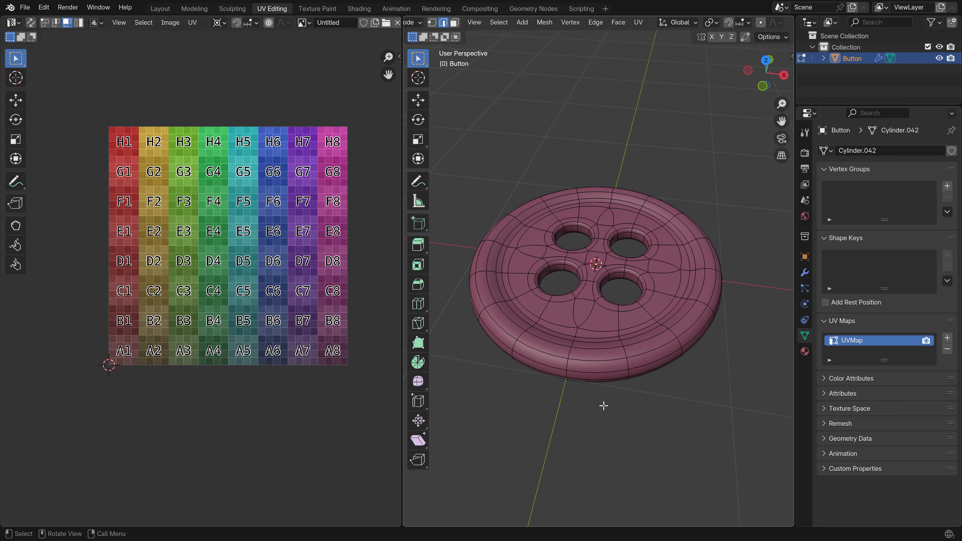
middle_drag(612, 406, 609, 367)
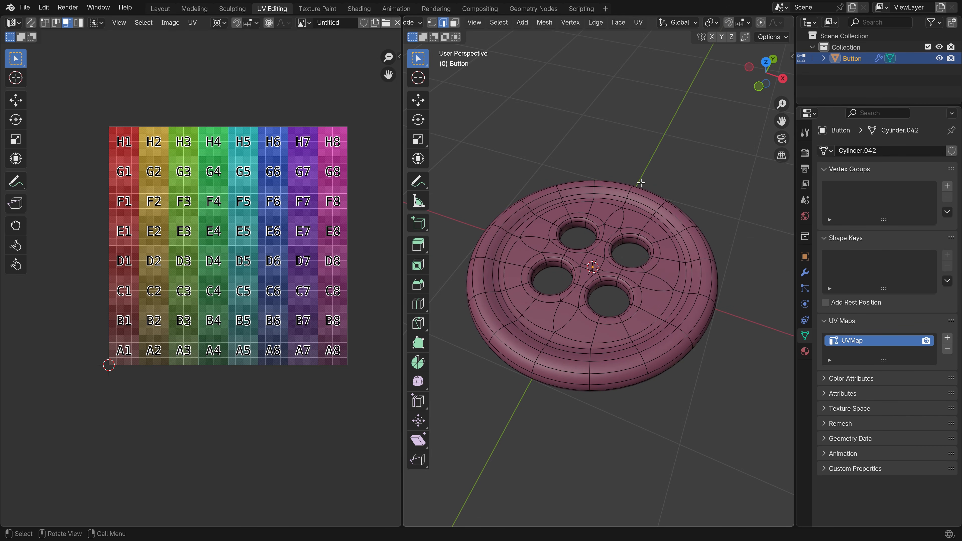
middle_drag(699, 273, 715, 277)
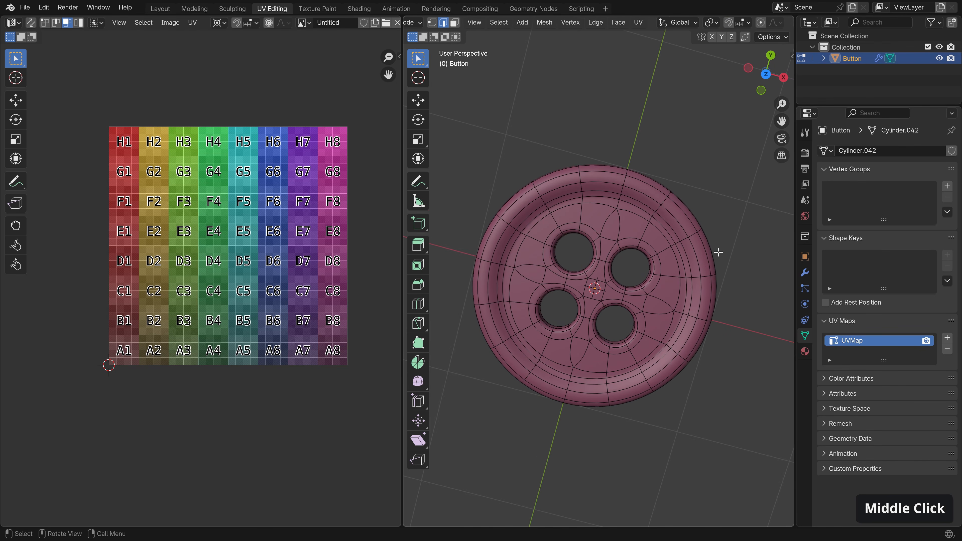
middle_drag(654, 368, 644, 329)
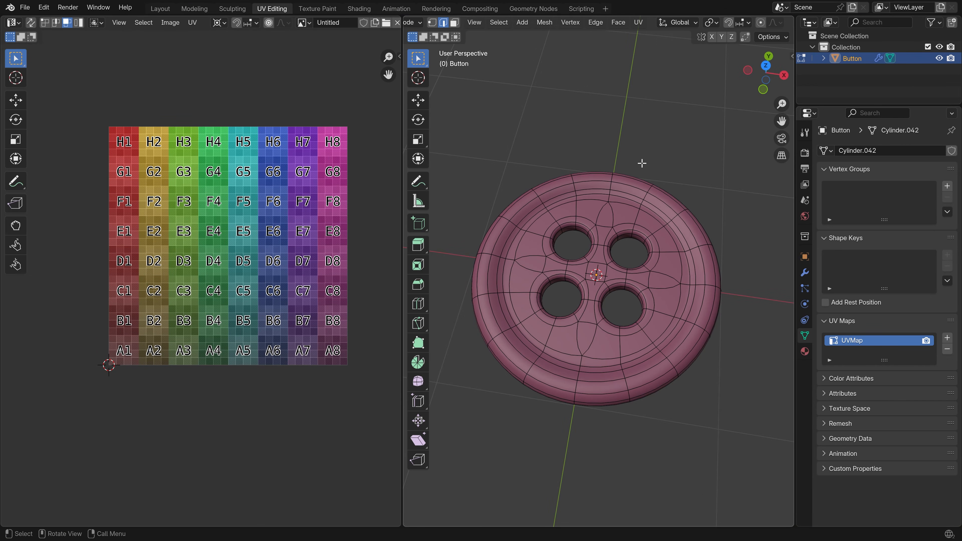
Step: Select the edge loop around the Button's outer side and mark it as a seam
middle_drag(589, 346, 585, 289)
alt+click(586, 288)
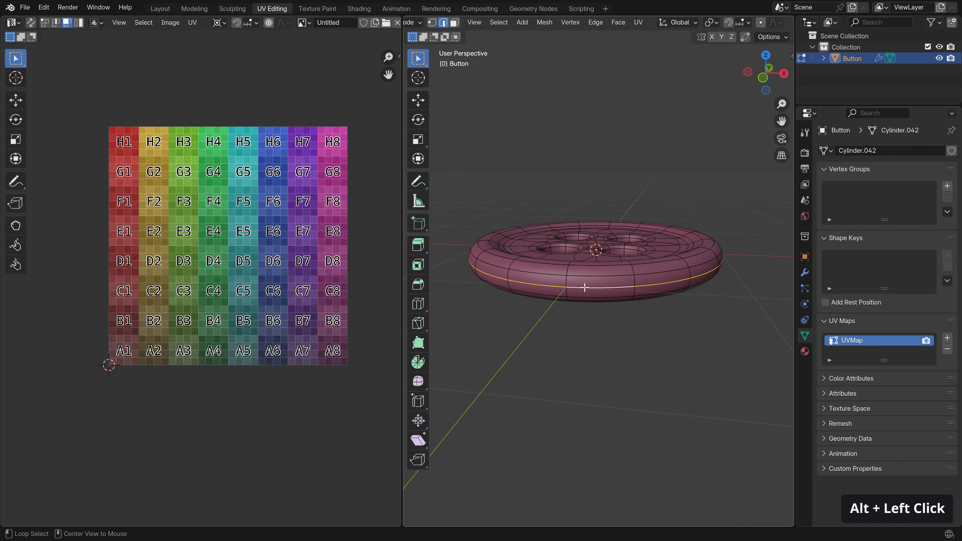
right_click(586, 288)
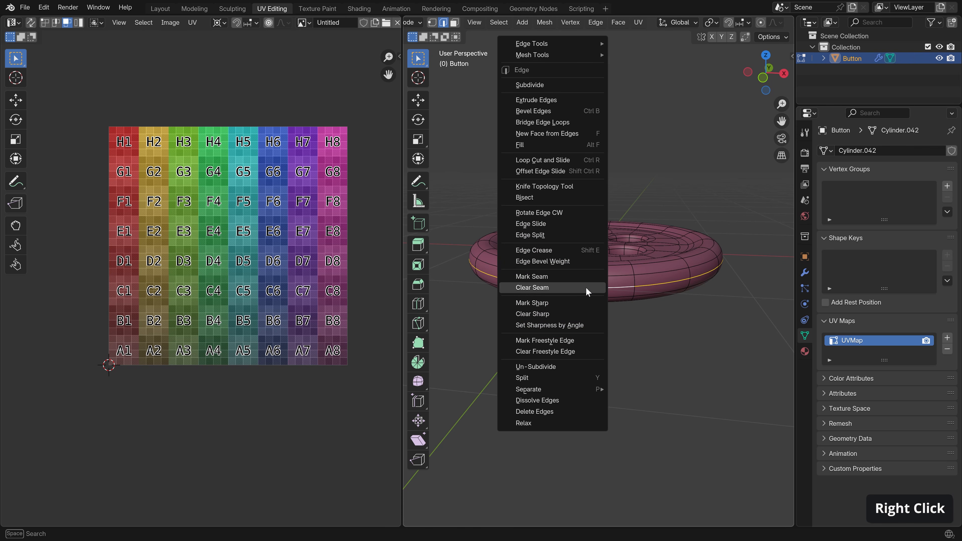
click(580, 276)
middle_drag(580, 276, 578, 147)
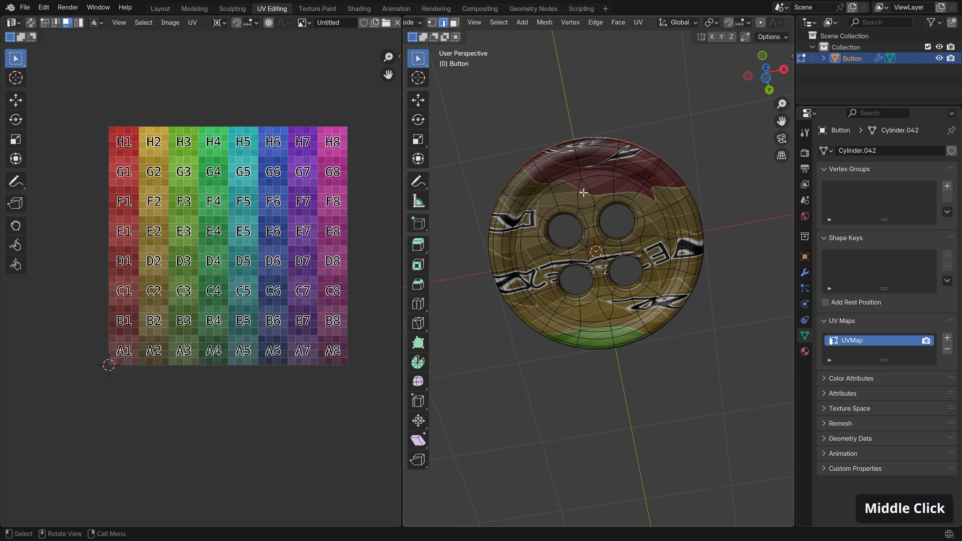
Step: Select the whole Button mesh to inspect its unwrapped UV layout and stretching, and deselect it
middle_drag(608, 219, 618, 411)
key(a)
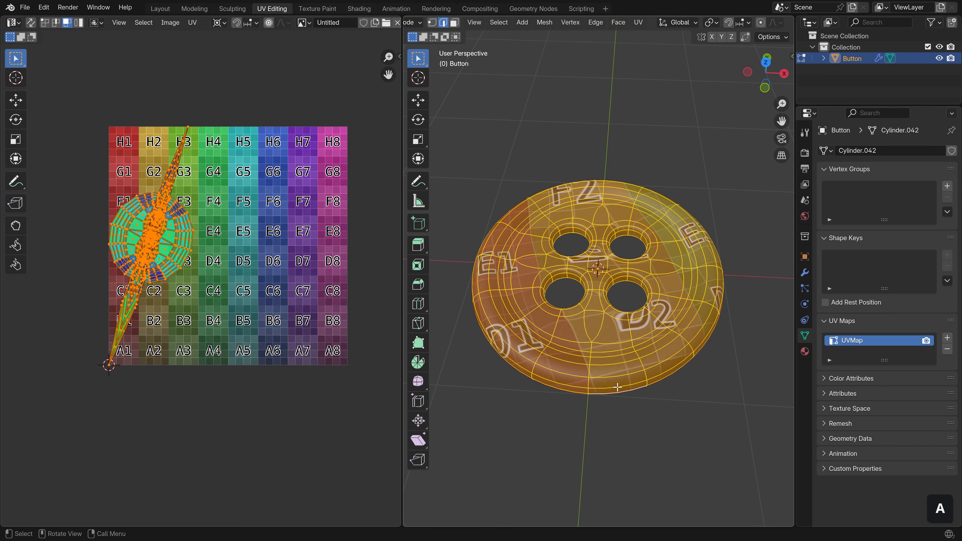
scroll(145, 240, up, 3)
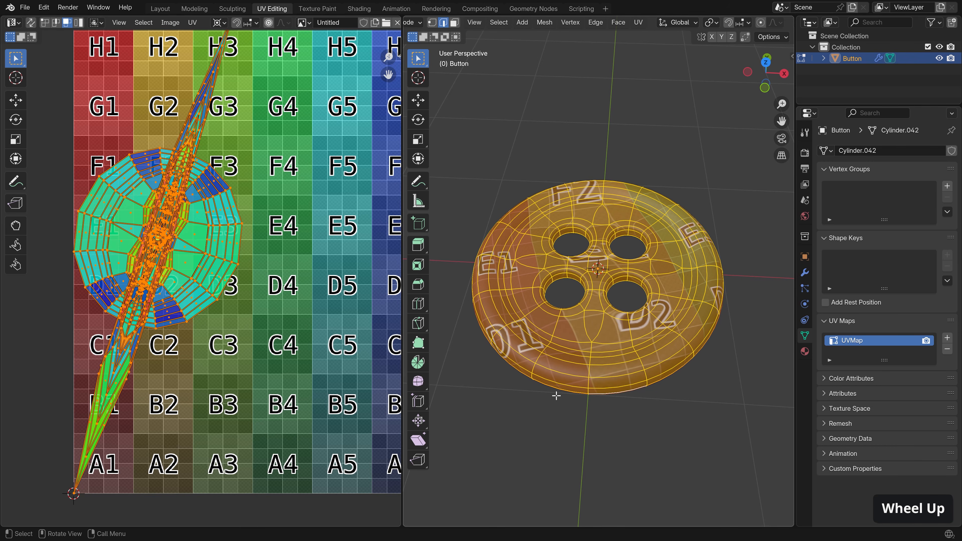
key(a)
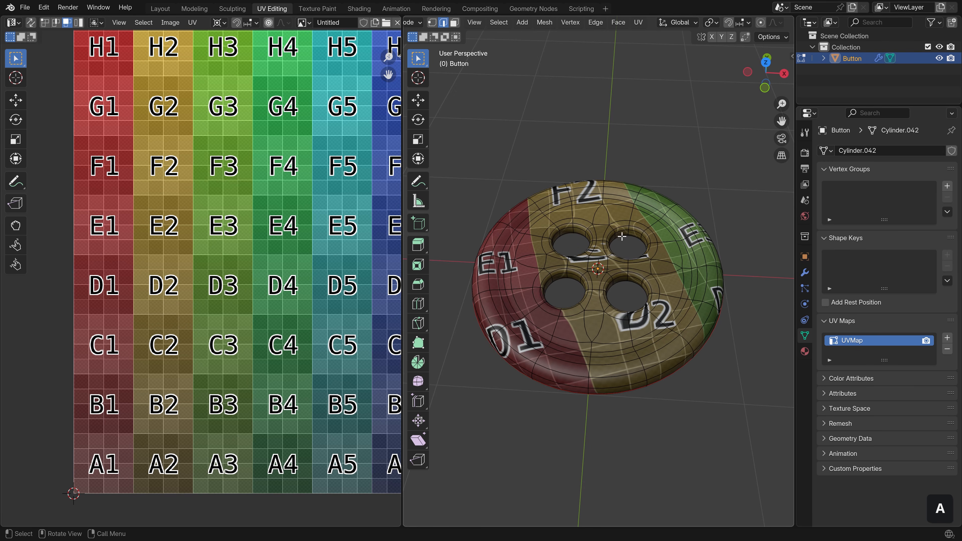
Step: Select the edge loops inside all four holes of the Button and mark them as seams
middle_click(647, 298)
scroll(743, 231, up, 4)
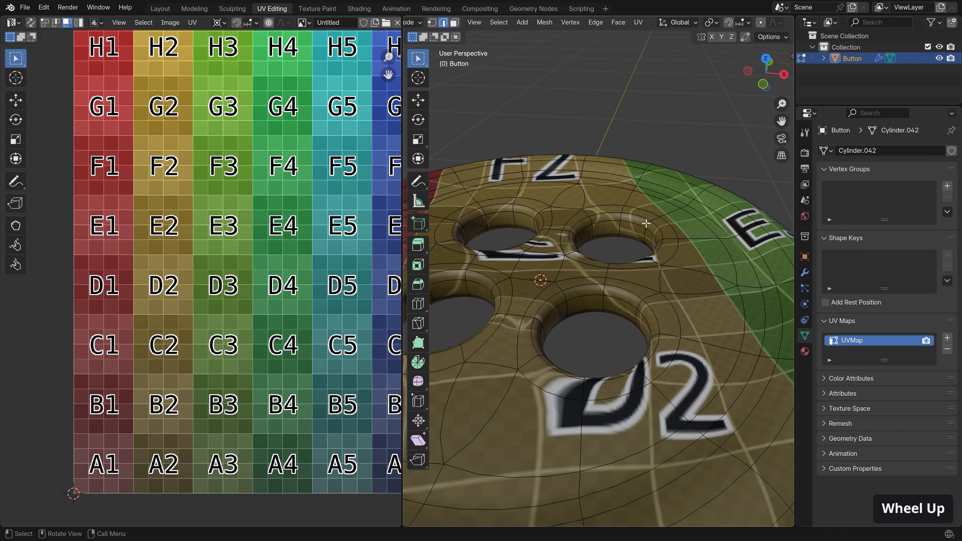
scroll(632, 256, down, 4)
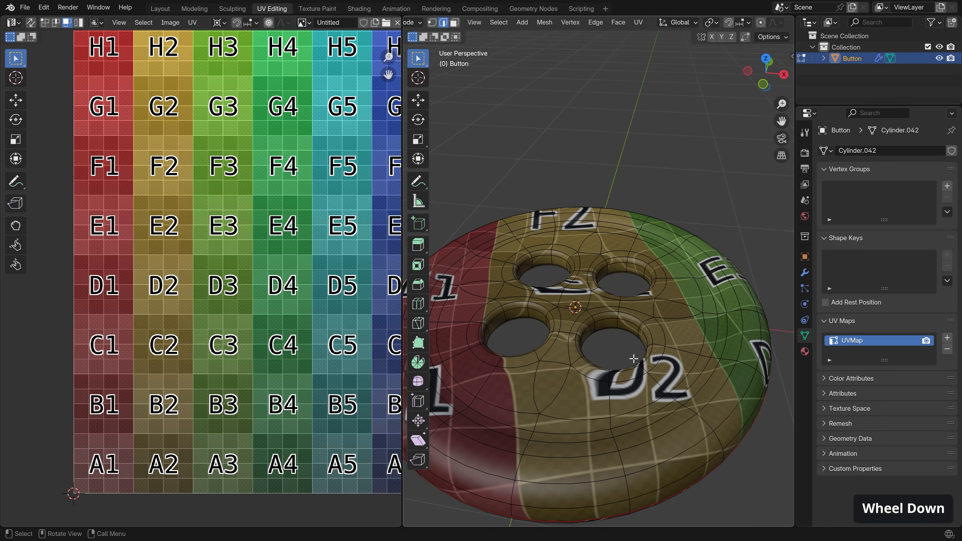
mouse_move(652, 284)
middle_down()
mouse_move(650, 308)
mouse_move(603, 190)
mouse_move(640, 280)
middle_up()
scroll(650, 308, down, 1)
scroll(640, 280, up, 4)
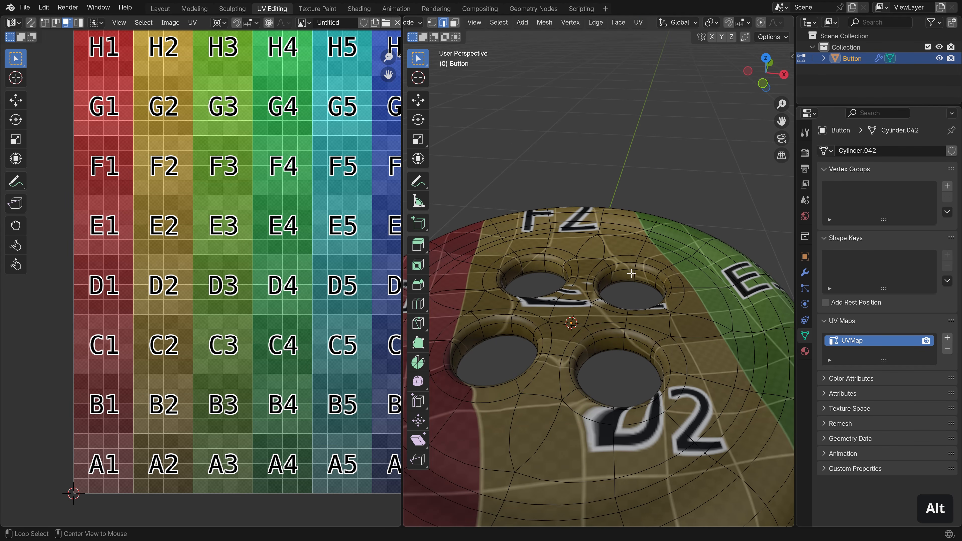
alt+click(640, 279)
alt+shift+click(550, 270)
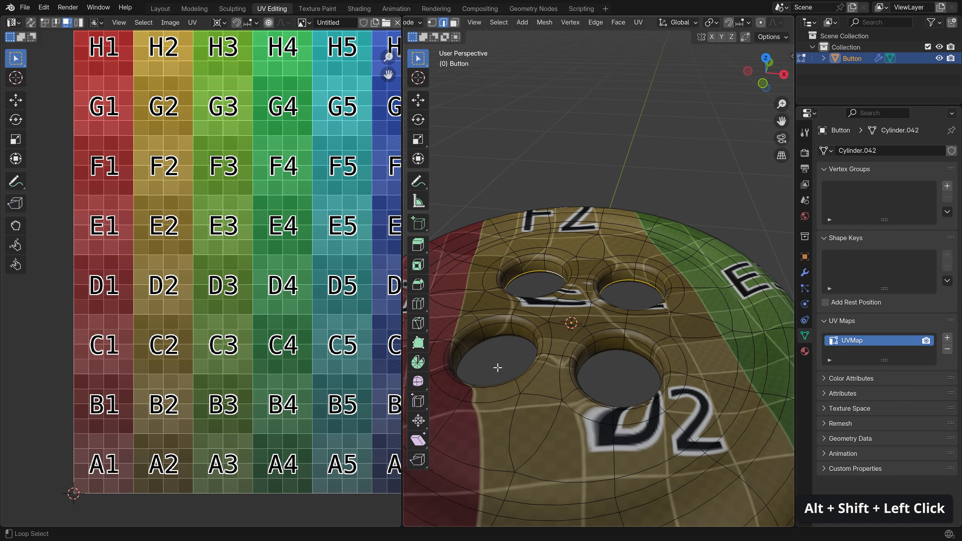
alt+shift+click(518, 334)
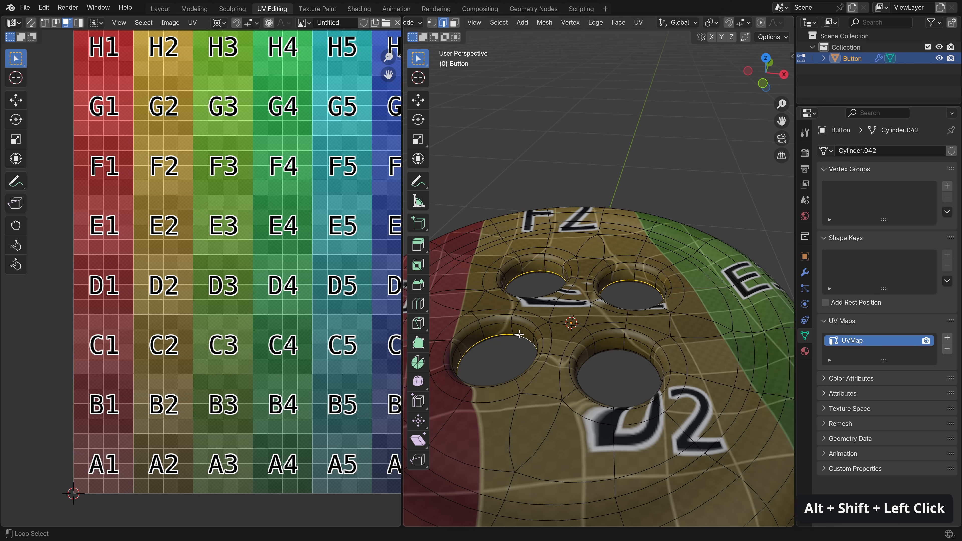
alt+shift+click(611, 347)
right_click(600, 339)
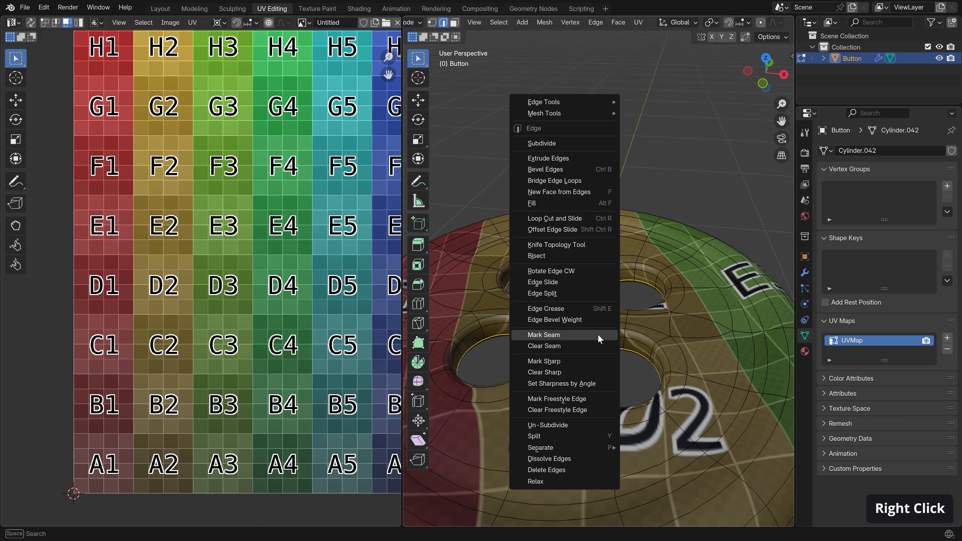
click(599, 335)
Step: Select the whole Button mesh and examine the stretching around the four holes in its UV layout
scroll(602, 356, down, 3)
middle_drag(607, 375, 622, 351)
key(a)
key(a)
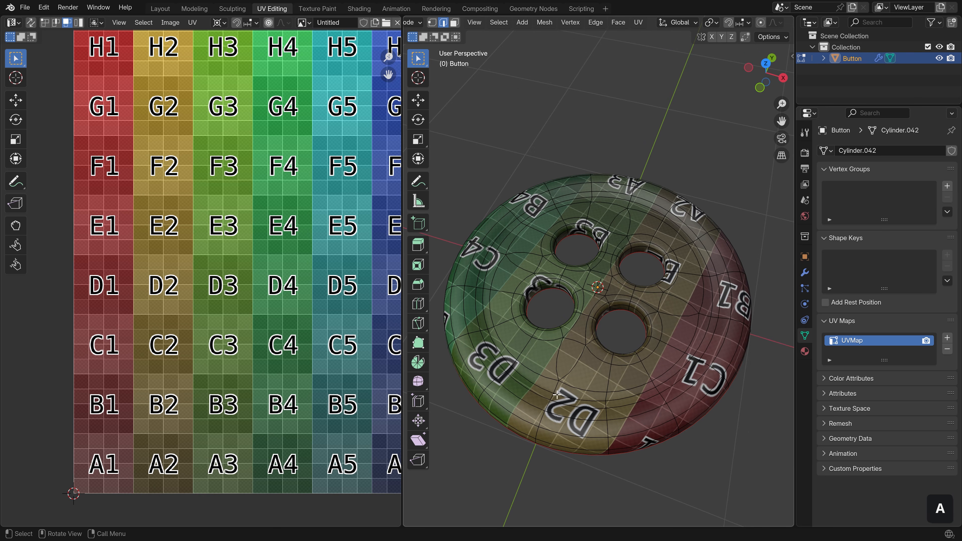
middle_drag(493, 383, 600, 295)
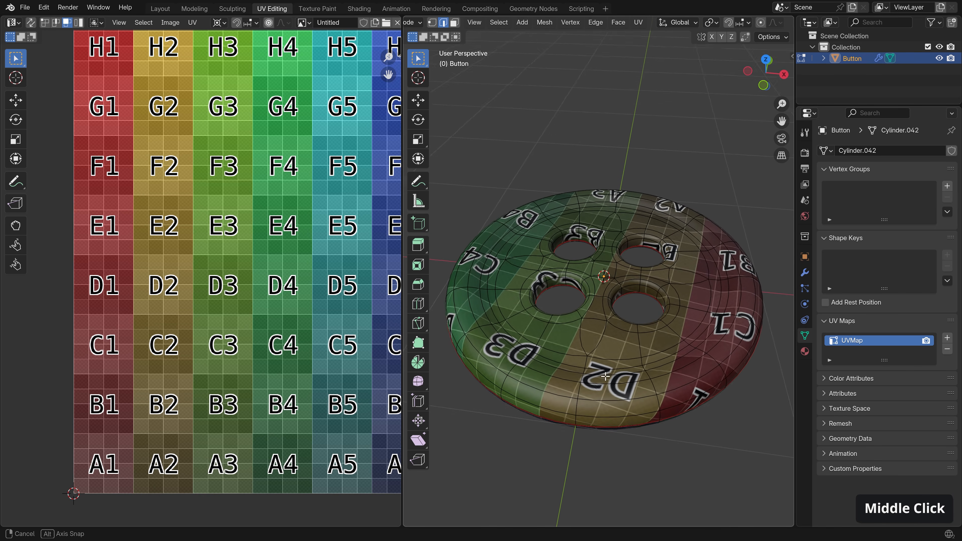
key(a)
shift+middle_drag(333, 388, 262, 361)
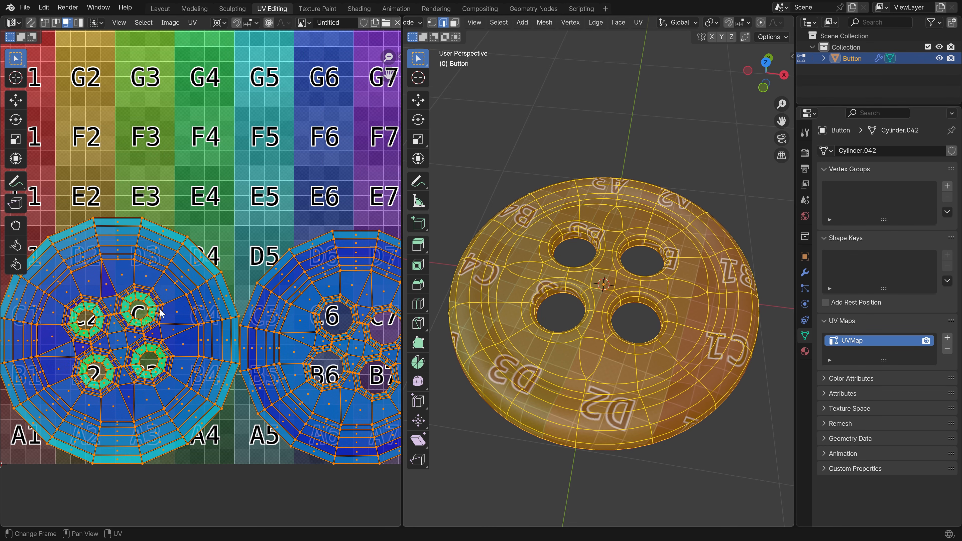
scroll(164, 309, up, 3)
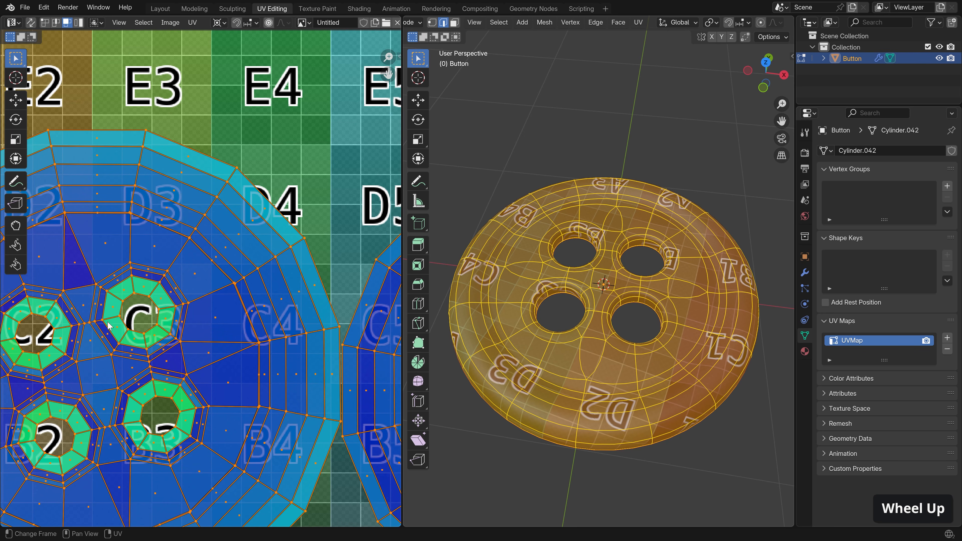
Step: Examine the checker texture around the Button's holes, deselect the mesh, and inspect the texture along the outer rim
middle_drag(599, 337, 552, 178)
scroll(607, 268, up, 3)
scroll(602, 219, up, 2)
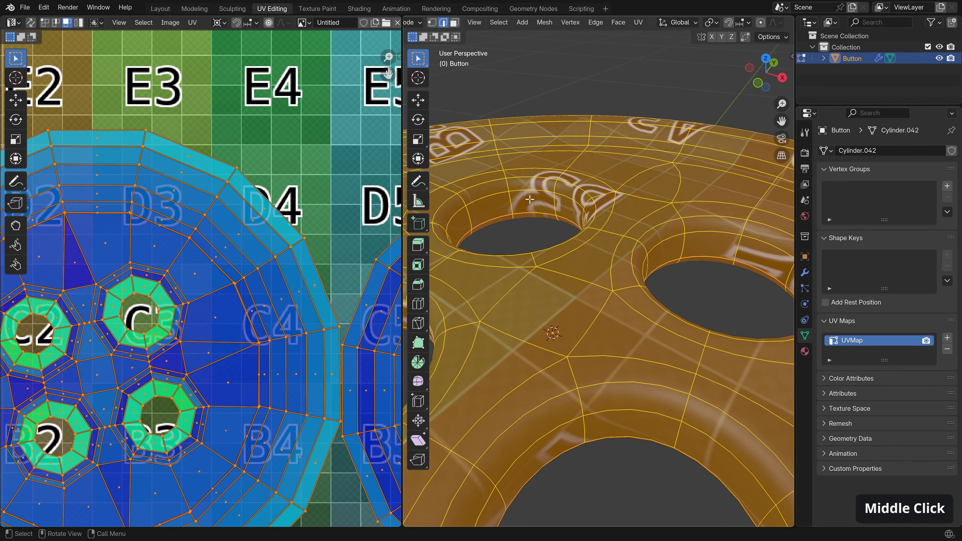
mouse_move(558, 223)
middle_down()
mouse_move(606, 221)
mouse_move(555, 208)
middle_up()
scroll(572, 234, down, 2)
key(a)
mouse_move(655, 271)
middle_down()
mouse_move(612, 294)
mouse_move(636, 273)
middle_up()
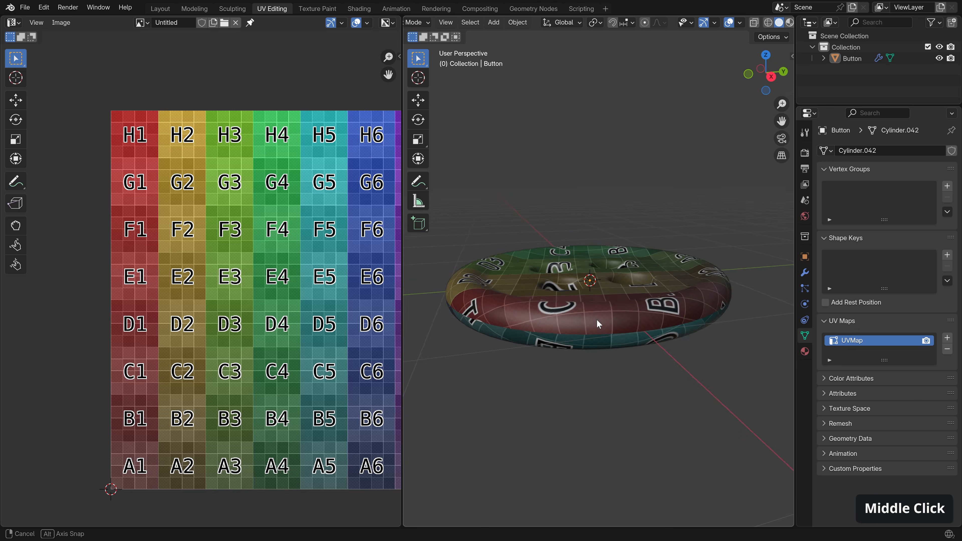
middle_drag(597, 318, 595, 368)
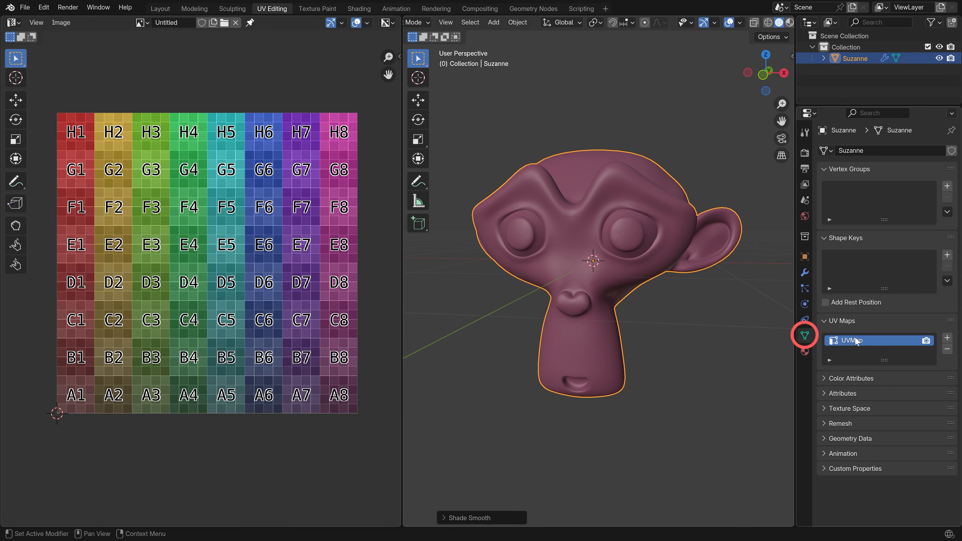
Step: Enter Edit Mode on Suzanne, deselect the whole mesh, and examine the edge flow from the front and side
key(Tab)
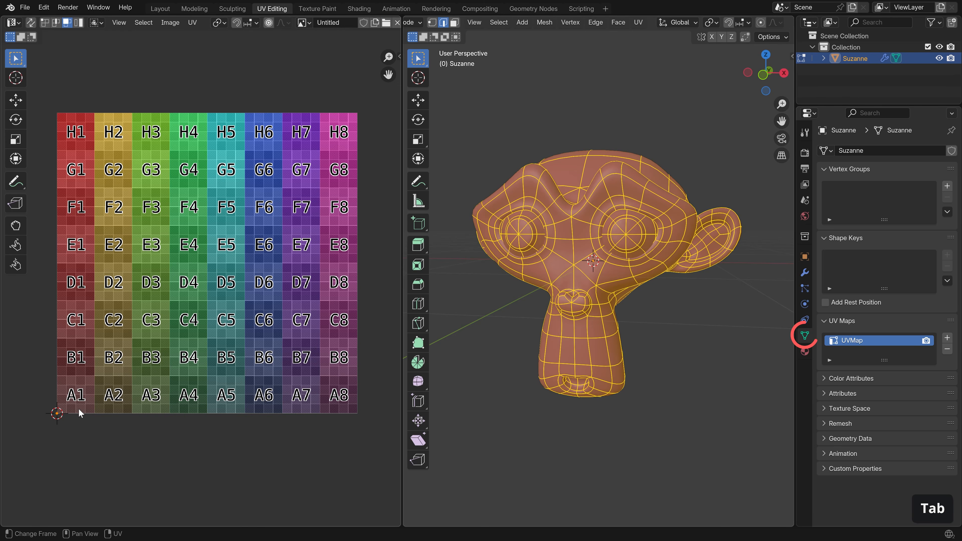
key(a)
key(a)
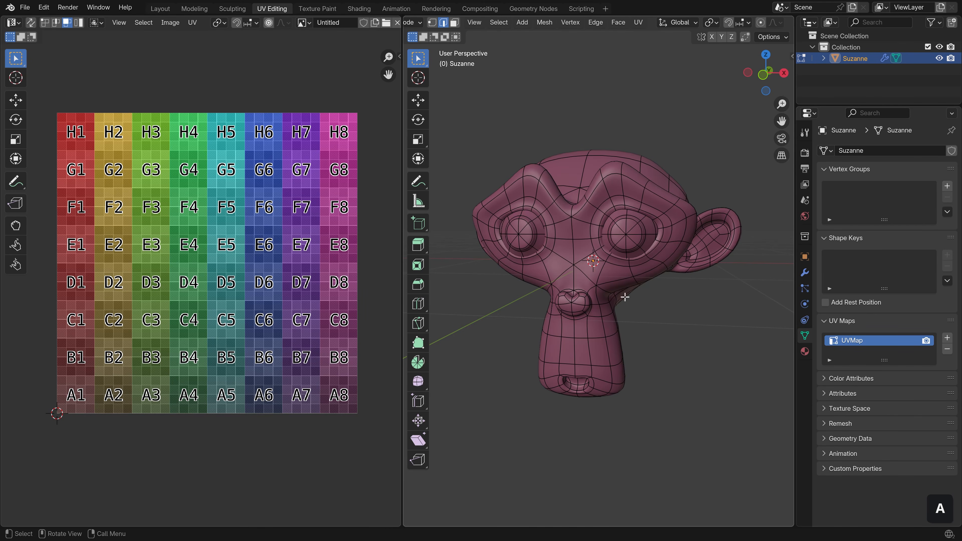
middle_drag(614, 293, 468, 265)
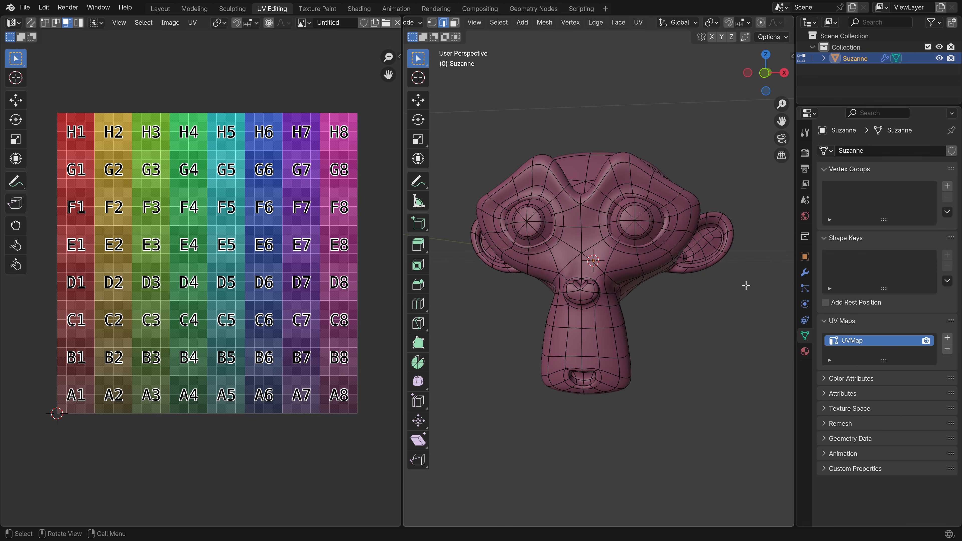
middle_drag(746, 285, 523, 287)
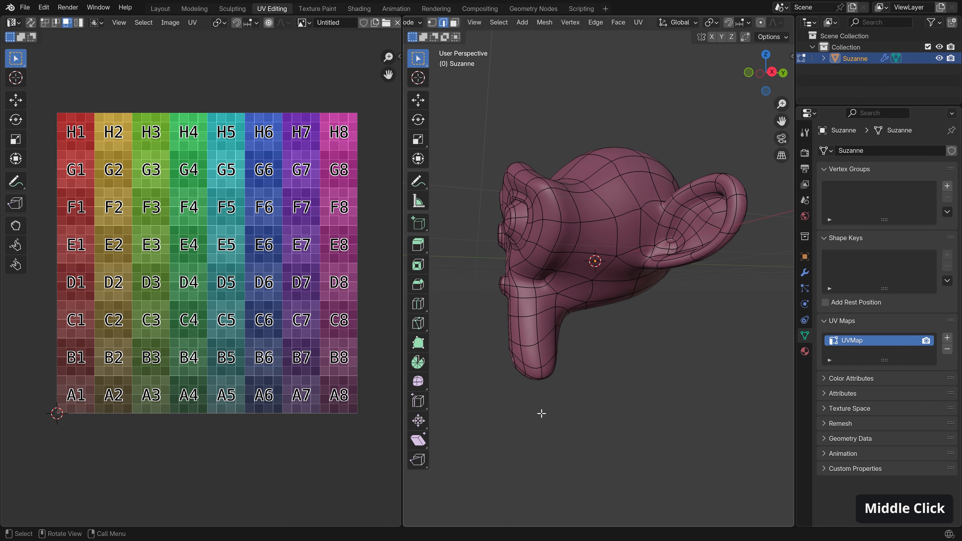
Step: Select the shortest edge path around the back of Suzanne's jaw where it meets the head and mark it as a seam
mouse_move(637, 356)
middle_down()
mouse_move(696, 355)
mouse_move(629, 337)
mouse_move(644, 339)
mouse_move(565, 296)
middle_up()
scroll(546, 284, up, 3)
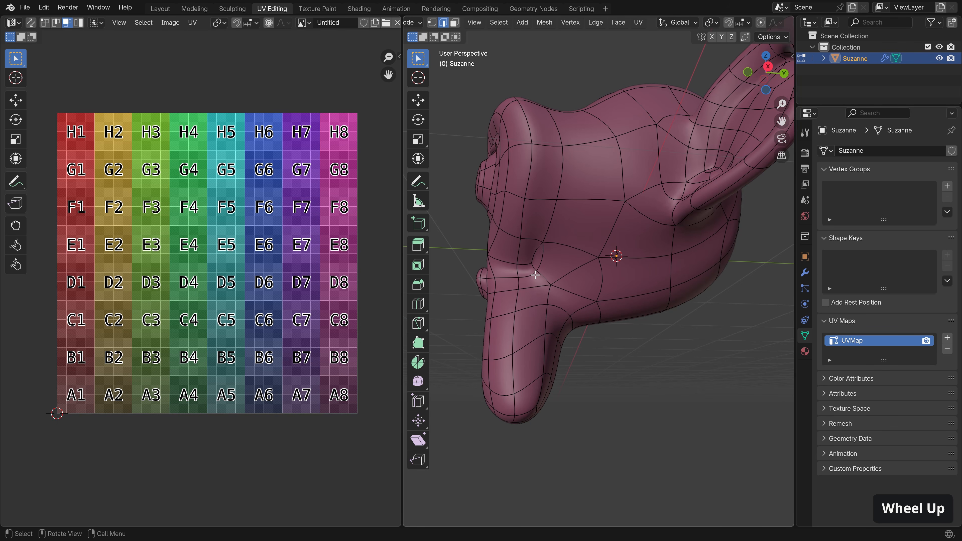
middle_drag(540, 276, 636, 318)
ctrl+click(614, 326)
ctrl+click(672, 270)
right_click(636, 318)
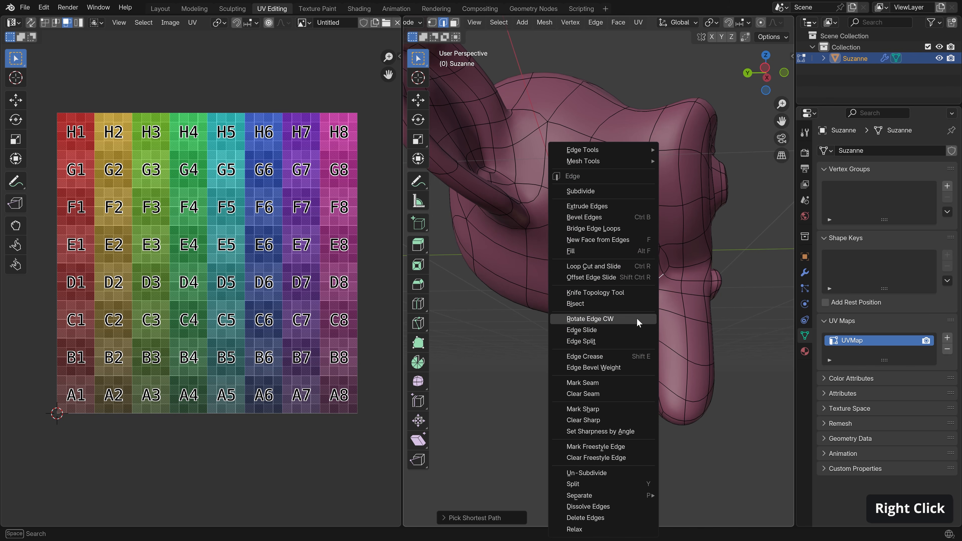
click(618, 383)
key(a)
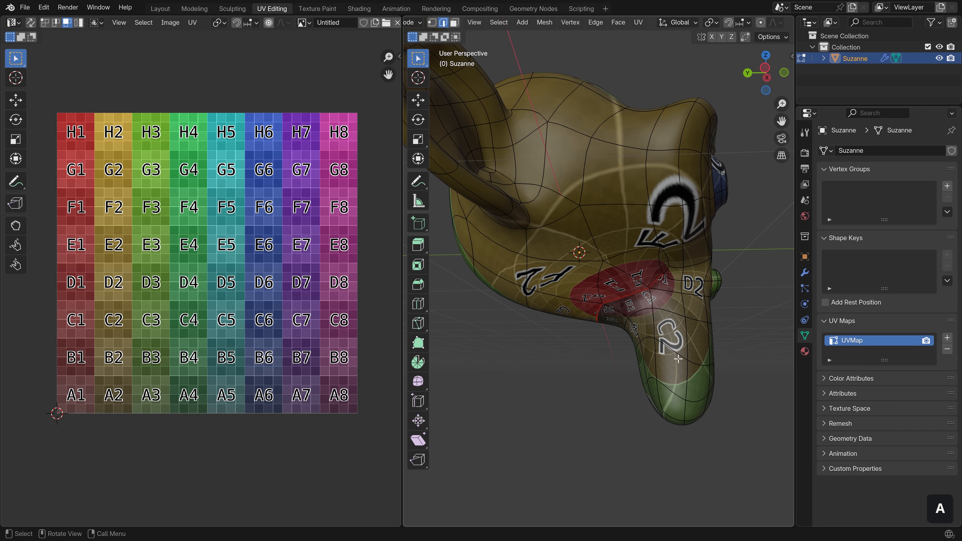
Step: Select the shortest edge path across the top of Suzanne's head behind the brows, mark it as a seam, and deselect everything
middle_drag(655, 299, 606, 298)
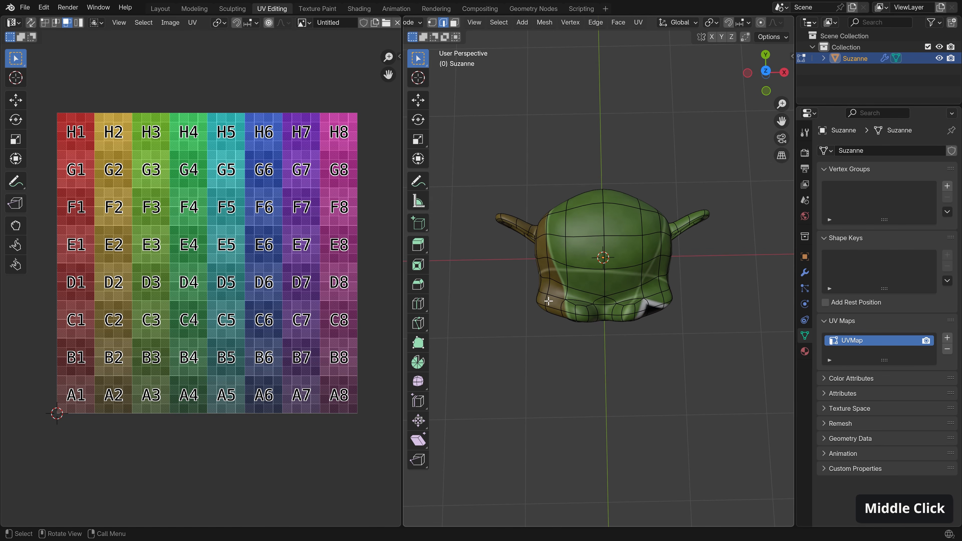
scroll(606, 298, up, 3)
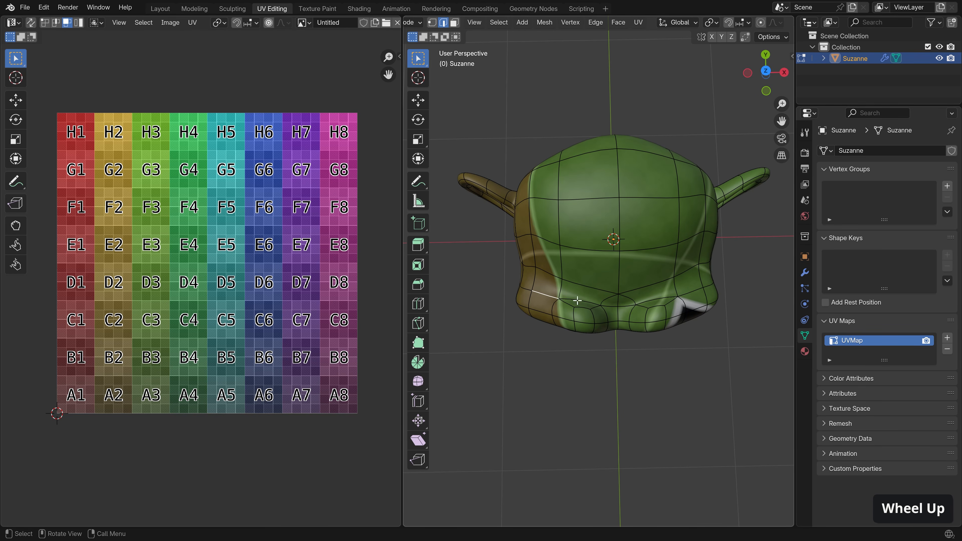
ctrl+click(695, 291)
right_click(625, 308)
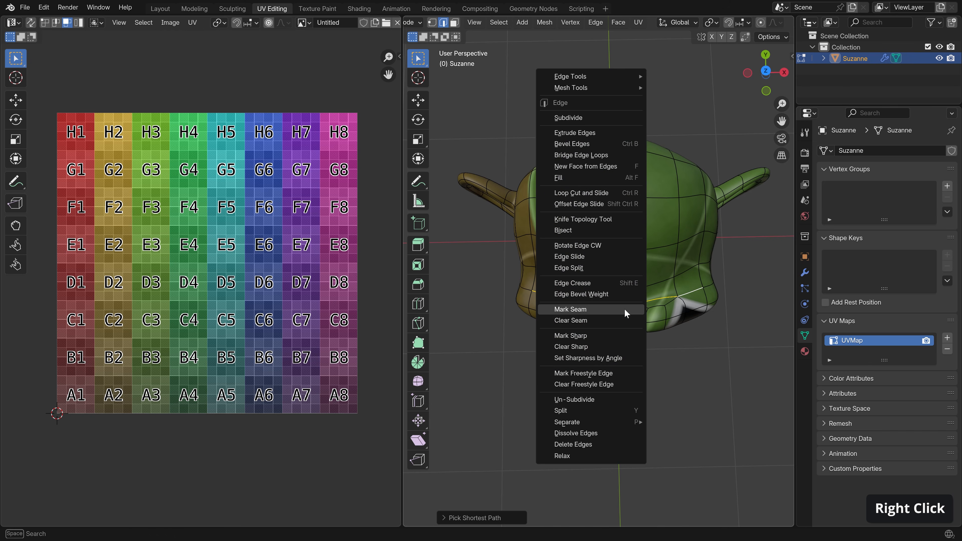
click(624, 309)
key(a)
key(alt+a)
Step: Mark a seam down the centre of Suzanne's back of the head, from the brow seam to the jaw seam, and deselect
middle_drag(667, 356, 561, 262)
middle_drag(670, 200, 556, 260)
scroll(555, 260, up, 2)
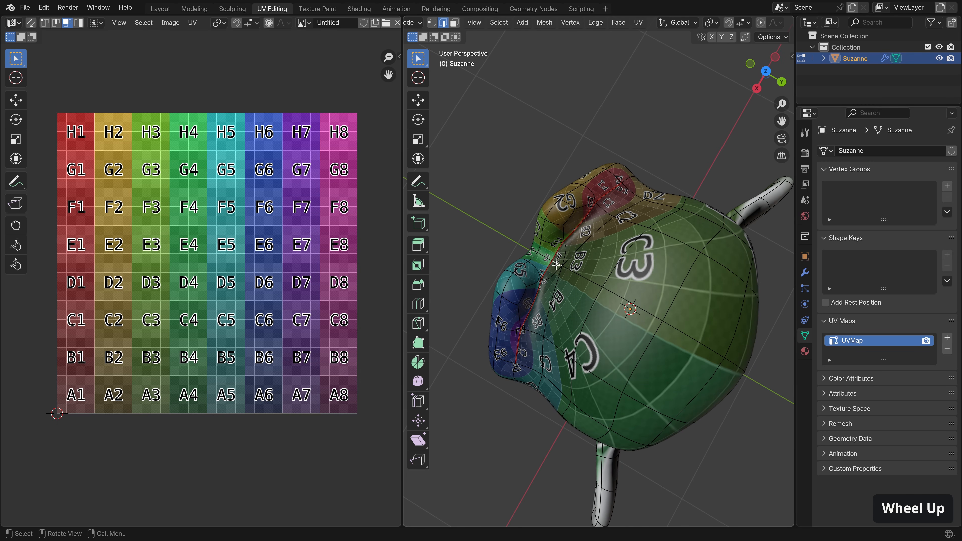
ctrl+click(555, 266)
middle_drag(555, 265, 616, 272)
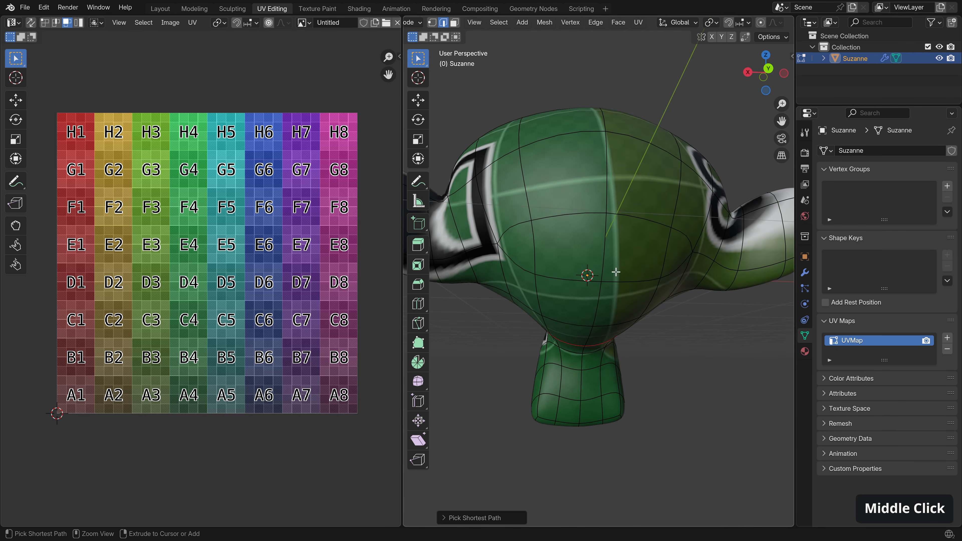
ctrl+click(586, 341)
middle_drag(586, 341, 676, 333)
right_click(677, 334)
click(644, 330)
key(a)
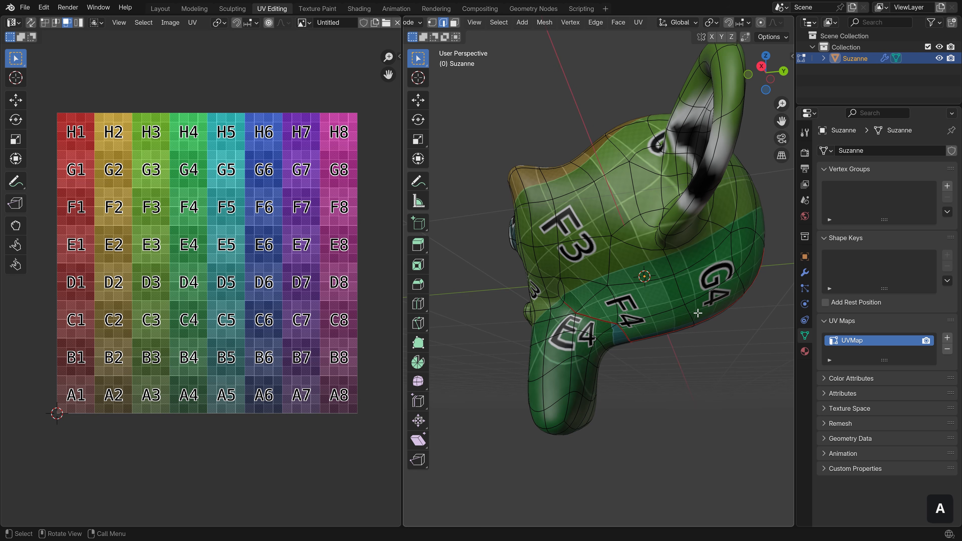
Step: Select the centre edge path down the back of Suzanne's jaw from the neck seam, mark it as a seam, and deselect
middle_drag(697, 313, 630, 316)
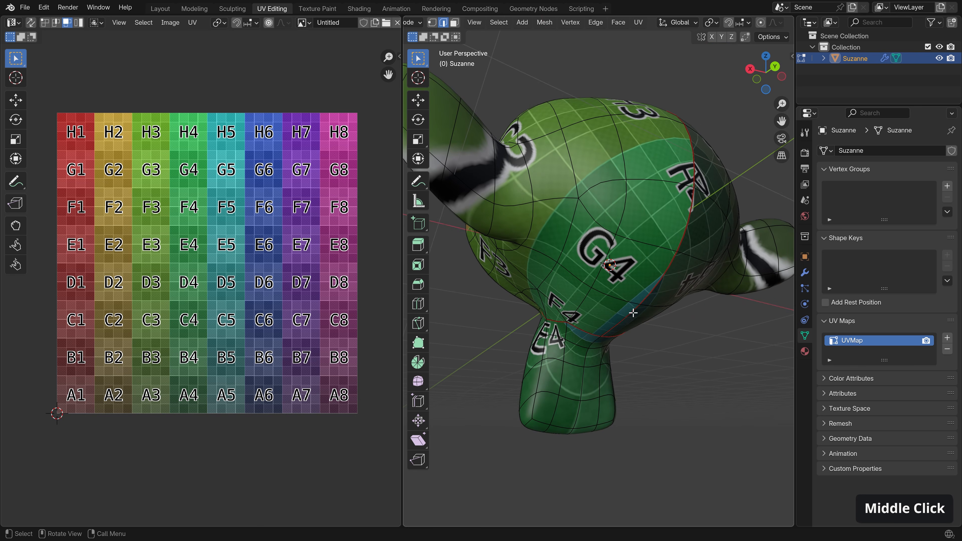
mouse_move(688, 173)
middle_down()
mouse_move(669, 224)
mouse_move(718, 209)
mouse_move(689, 175)
middle_up()
scroll(602, 257, down, 2)
middle_drag(602, 257, 628, 300)
scroll(662, 225, up, 3)
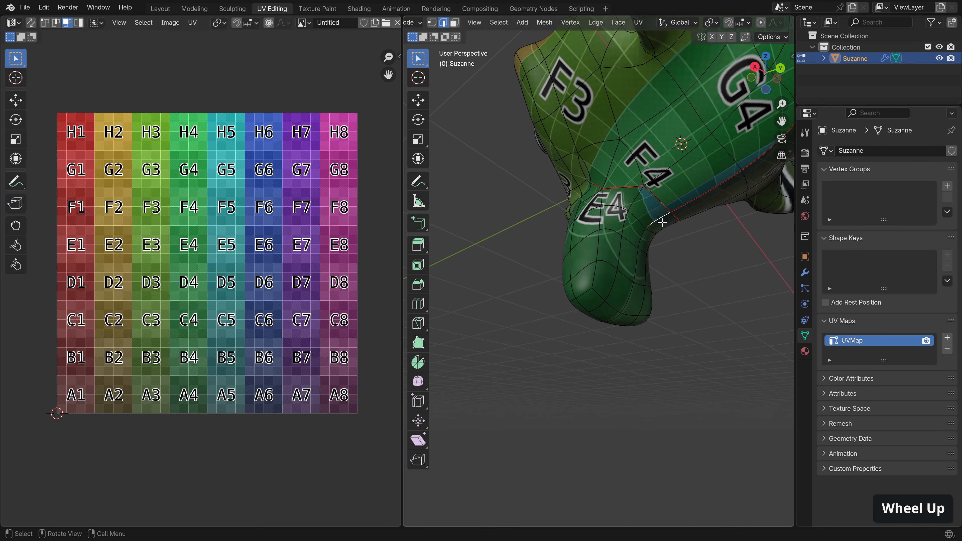
middle_drag(662, 221, 644, 228)
ctrl+click(612, 295)
middle_drag(622, 311, 600, 296)
right_click(600, 295)
click(599, 296)
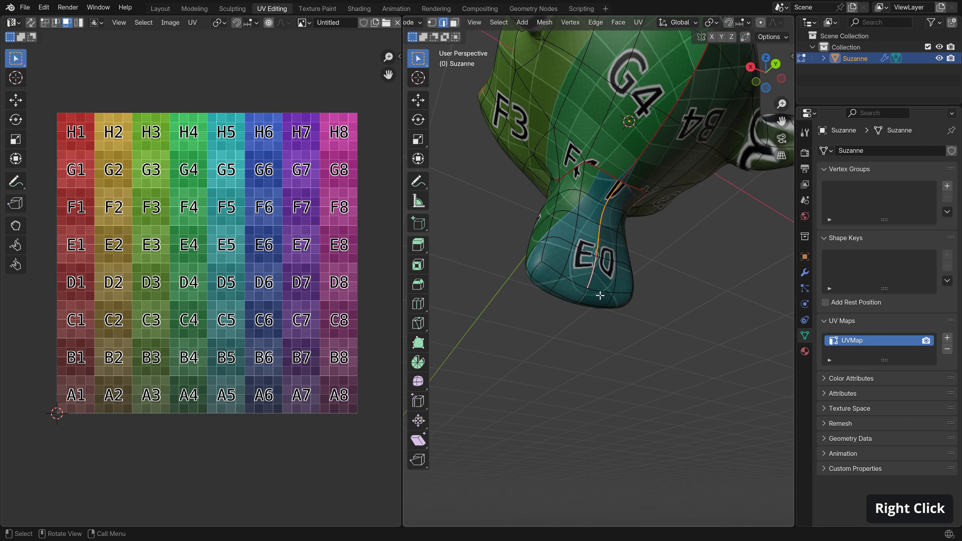
key(a)
key(a)
Step: Select the edges encircling the base of one of Suzanne's ears with shortest paths and mark them as a seam
middle_drag(606, 204, 728, 272)
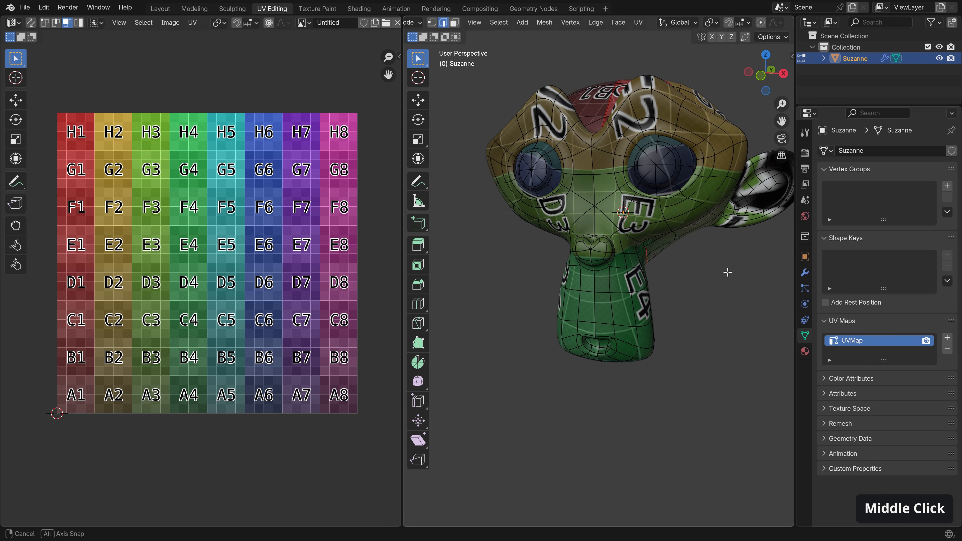
shift+middle_drag(730, 211, 697, 212)
shift+middle_drag(530, 256, 506, 219)
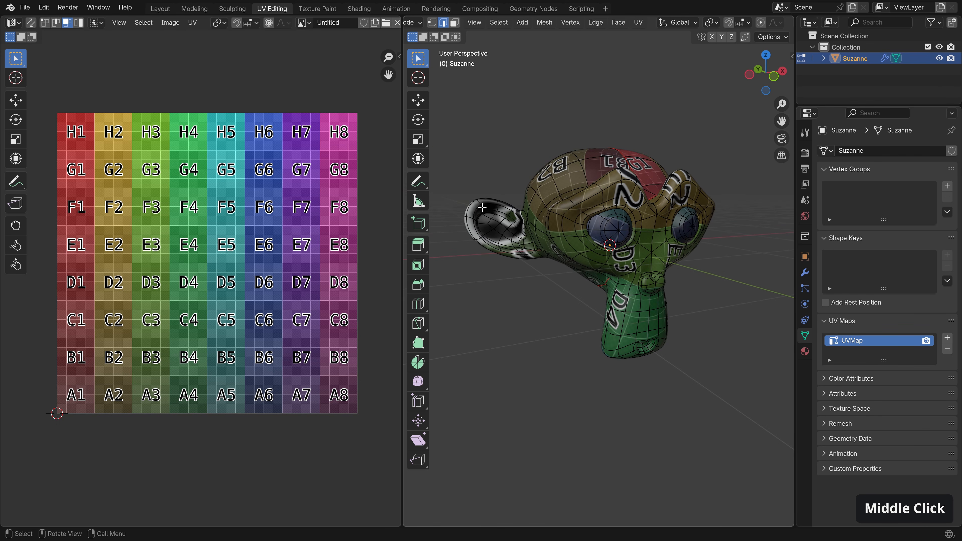
middle_drag(627, 269, 637, 246)
scroll(626, 262, up, 5)
scroll(598, 301, up, 3)
click(638, 210)
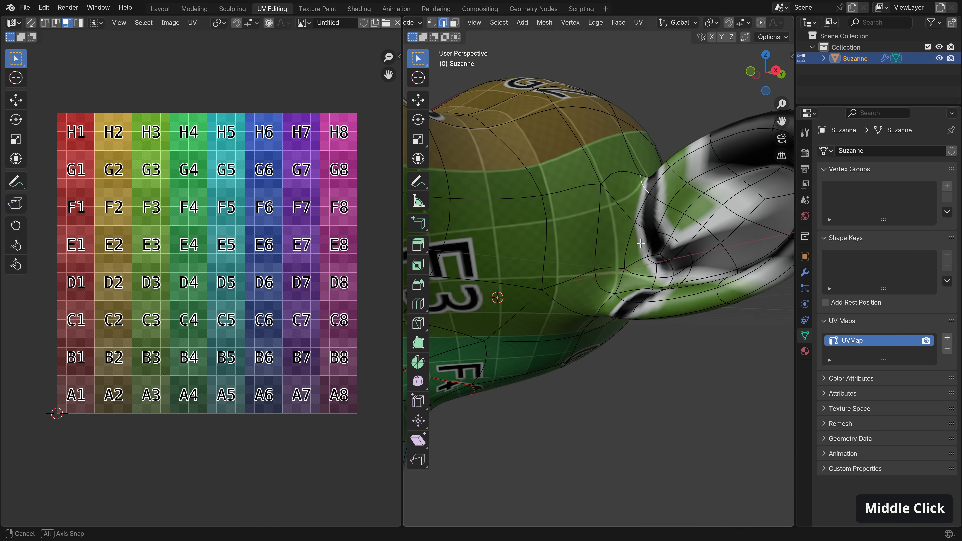
ctrl+click(606, 304)
middle_drag(655, 328, 548, 303)
ctrl+click(620, 247)
middle_drag(620, 246, 690, 342)
ctrl+click(627, 283)
middle_drag(591, 288, 607, 247)
right_click(635, 241)
click(635, 245)
Step: Mirror the ear-base edge selection to Suzanne's opposite ear and mark those edges as a seam
scroll(634, 246, down, 3)
scroll(607, 247, down, 2)
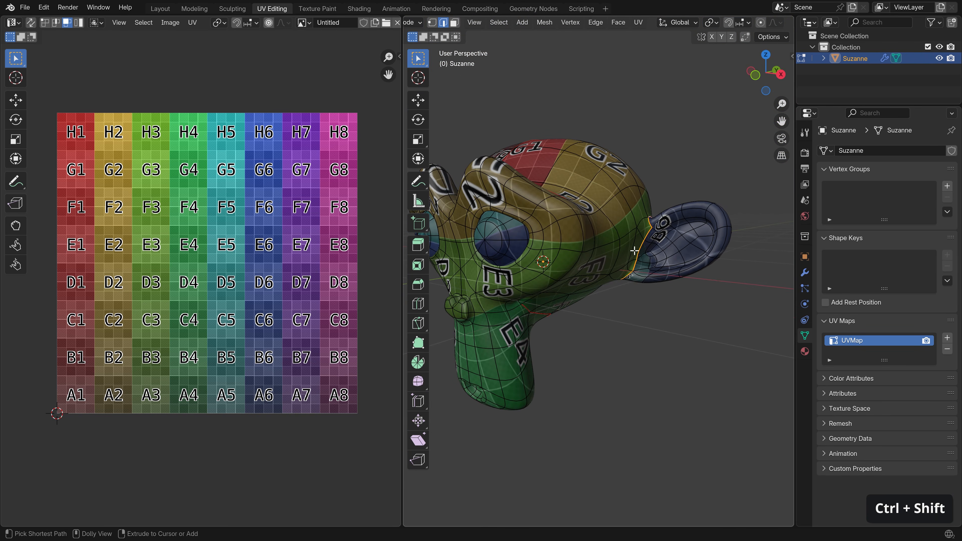
key(ctrl+shift+m)
middle_drag(527, 297, 617, 250)
shift+middle_drag(617, 250, 641, 230)
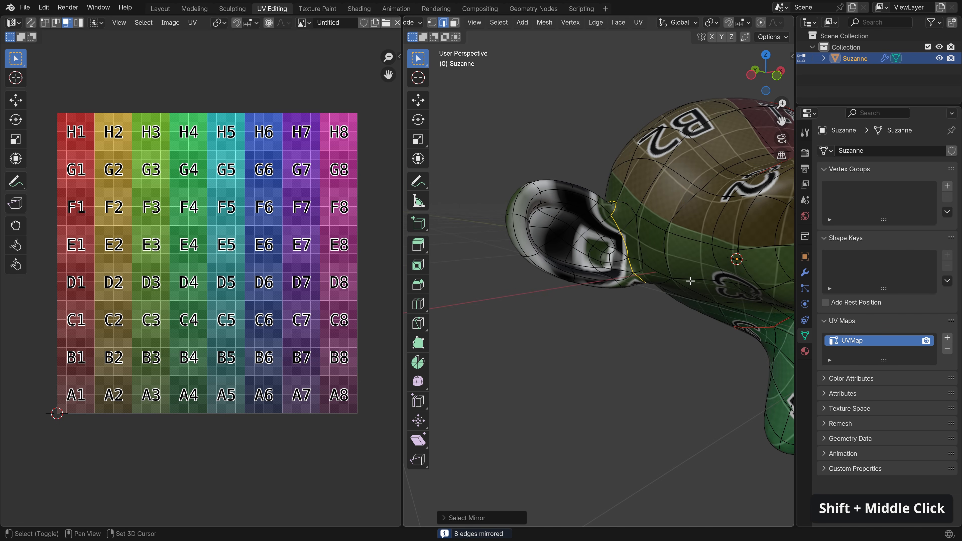
right_click(642, 232)
click(620, 247)
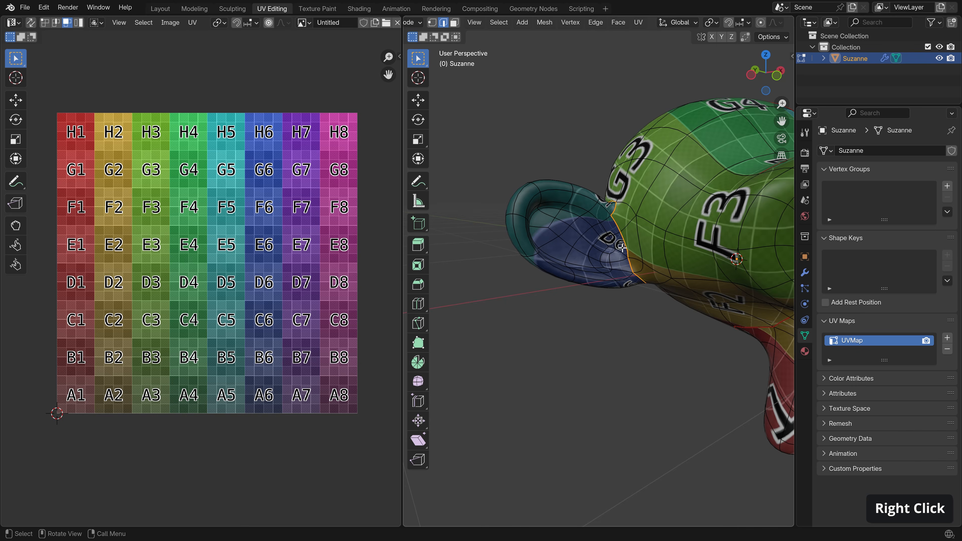
Step: Select the edge path along the lower outer rim of one of Suzanne's ears, starting at the ear-base seam, and mark it as a seam
key(a)
shift+middle_drag(713, 311, 597, 208)
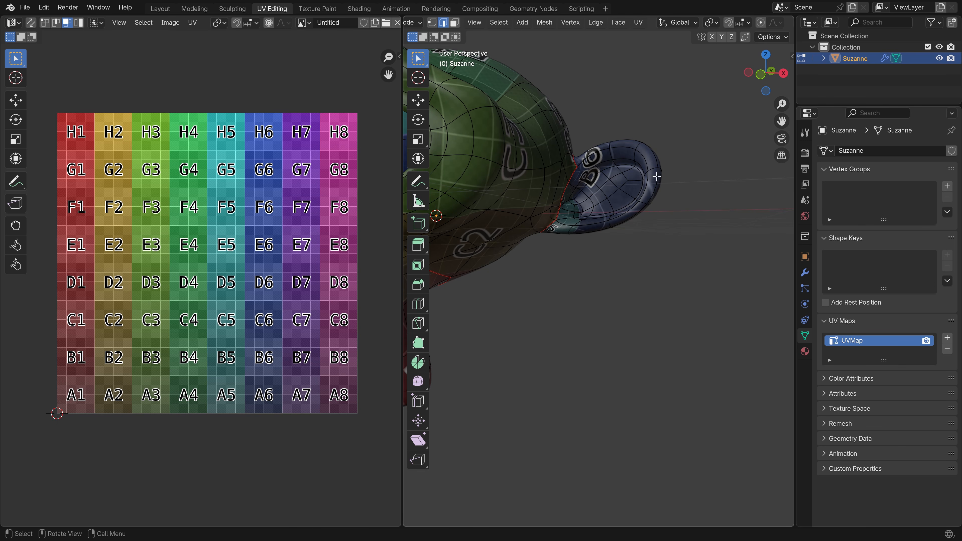
middle_drag(558, 224, 530, 181)
scroll(530, 181, up, 3)
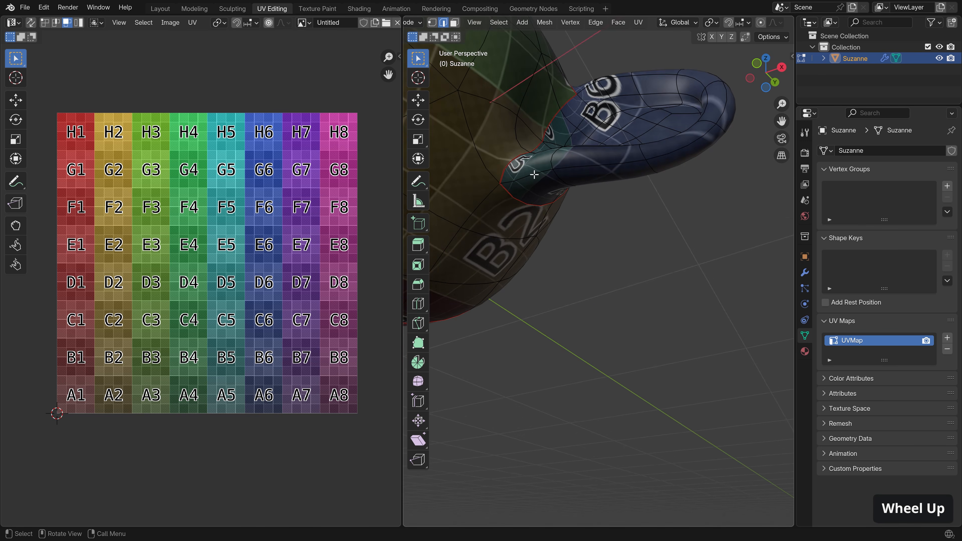
middle_drag(709, 154, 642, 188)
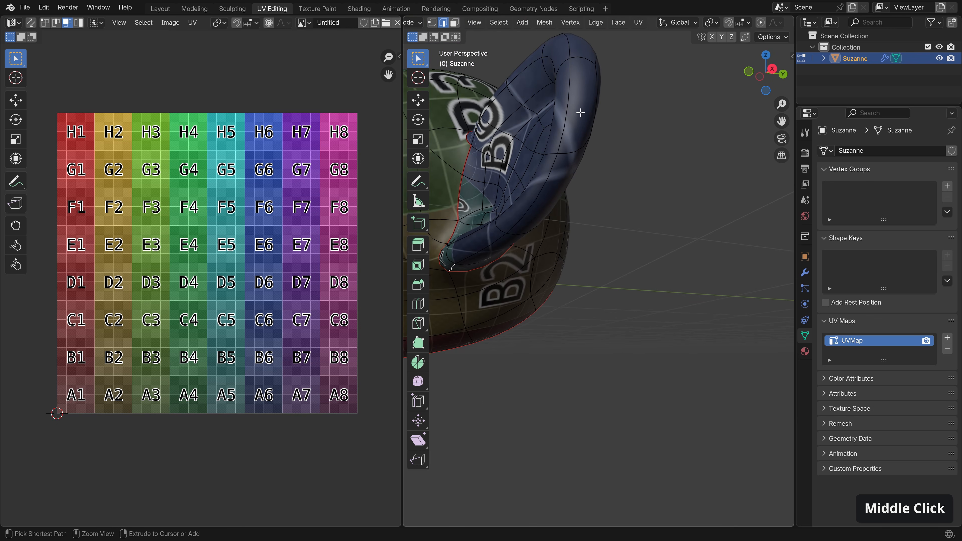
middle_drag(577, 141, 620, 188)
ctrl+click(543, 70)
scroll(543, 71, down, 3)
right_click(655, 186)
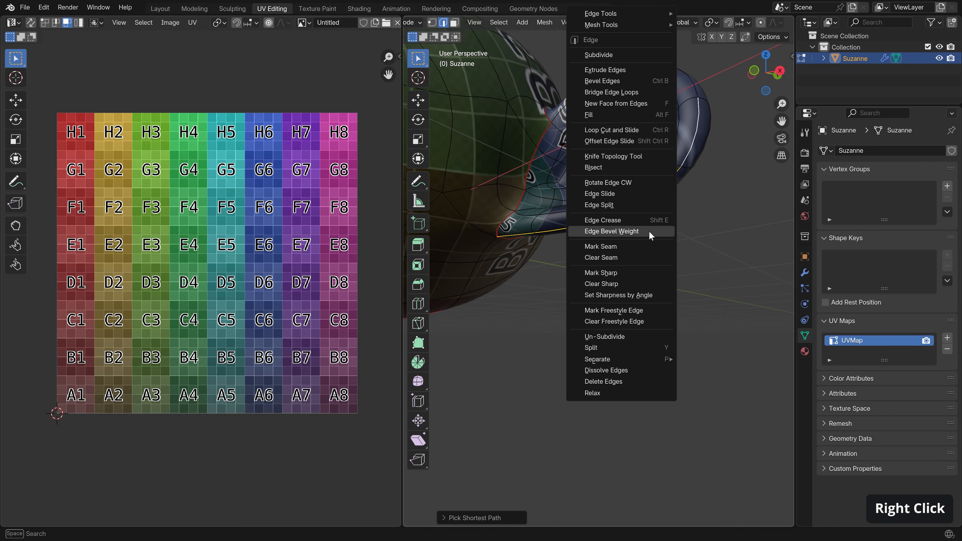
click(650, 246)
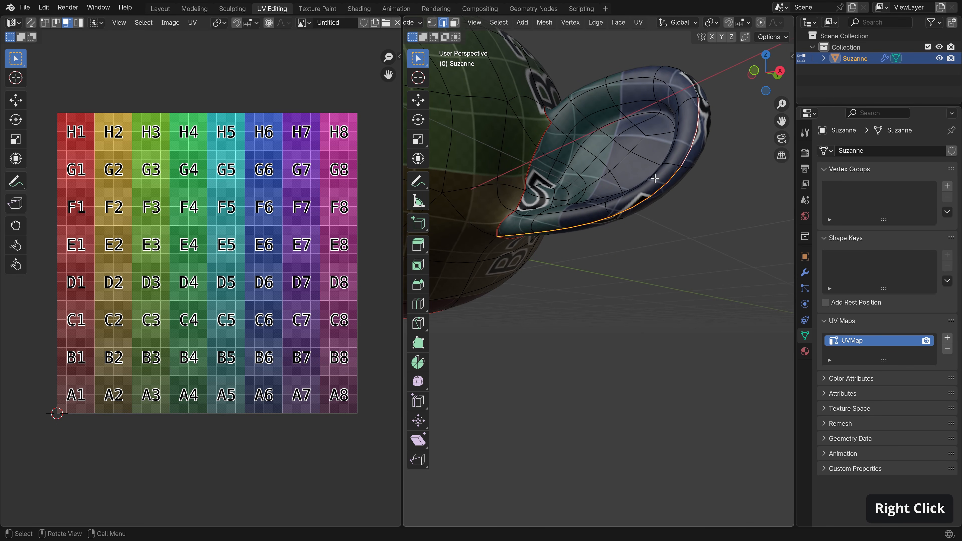
Step: Mirror the ear-rim edge selection to Suzanne's opposite ear, mark those edges as a seam, and clear the selection
key(ctrl+shift)
key(ctrl+shift+m)
middle_drag(654, 178, 622, 218)
right_click(622, 220)
click(608, 248)
scroll(614, 245, down, 4)
key(a)
key(a)
shift+middle_drag(732, 279, 466, 154)
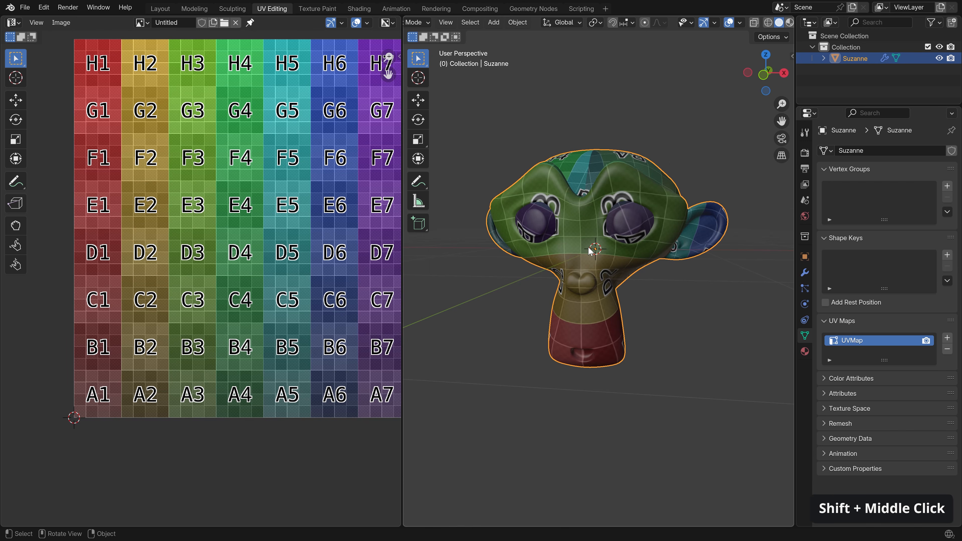
Step: In Edit Mode, select Suzanne's whole face UV island and rotate it with snapping until the face stands upright
key(Tab)
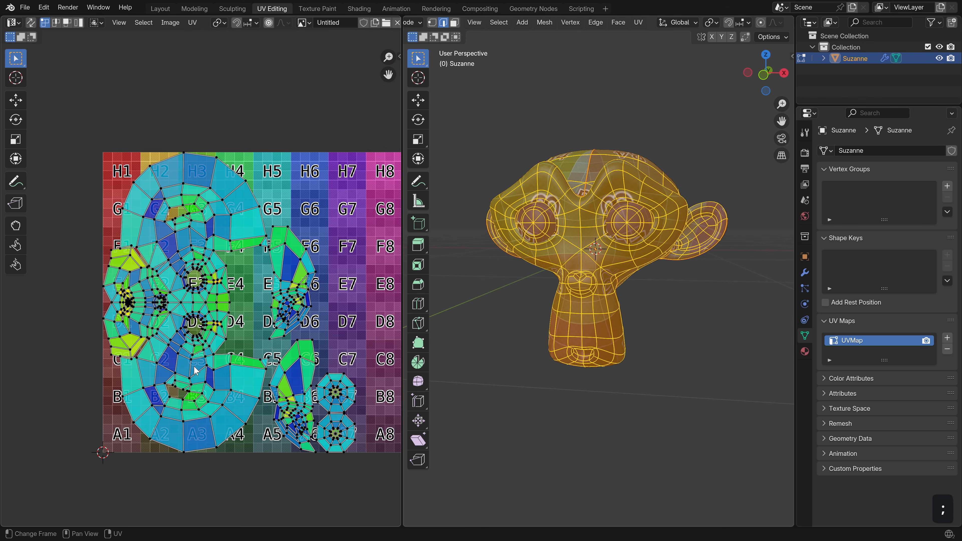
key(l)
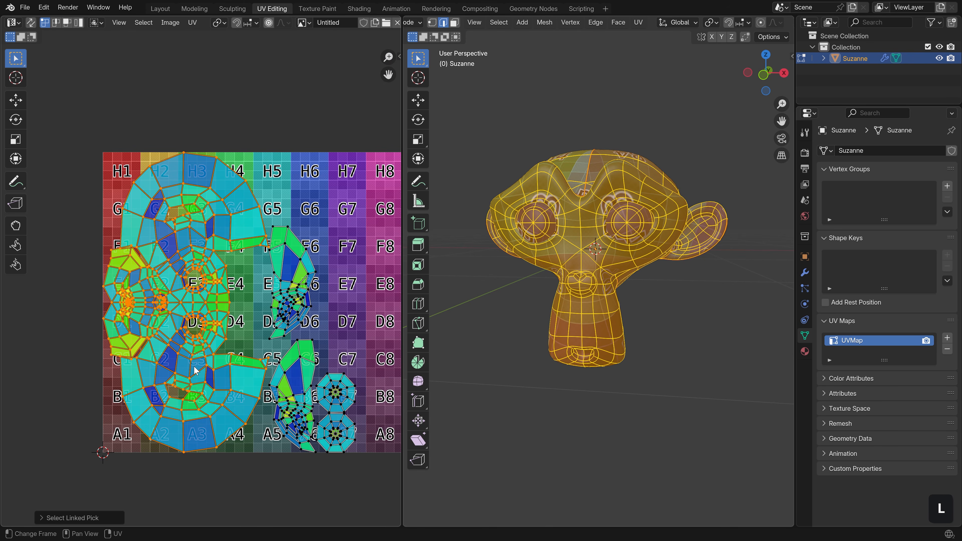
key(r)
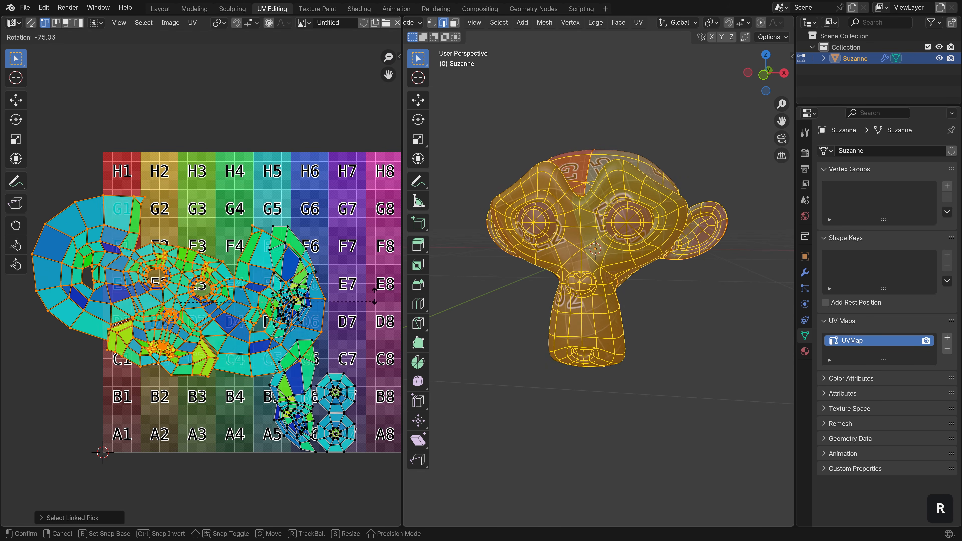
key(ctrl)
ctrl+click(366, 249)
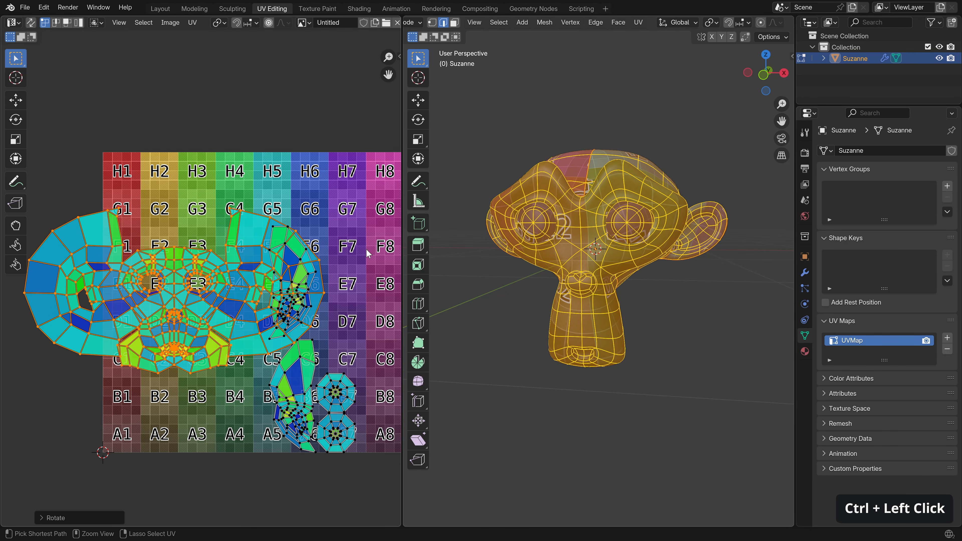
Step: Move the face island horizontally until it lies clear of the UV tile, and deselect it
middle_drag(192, 331, 444, 321)
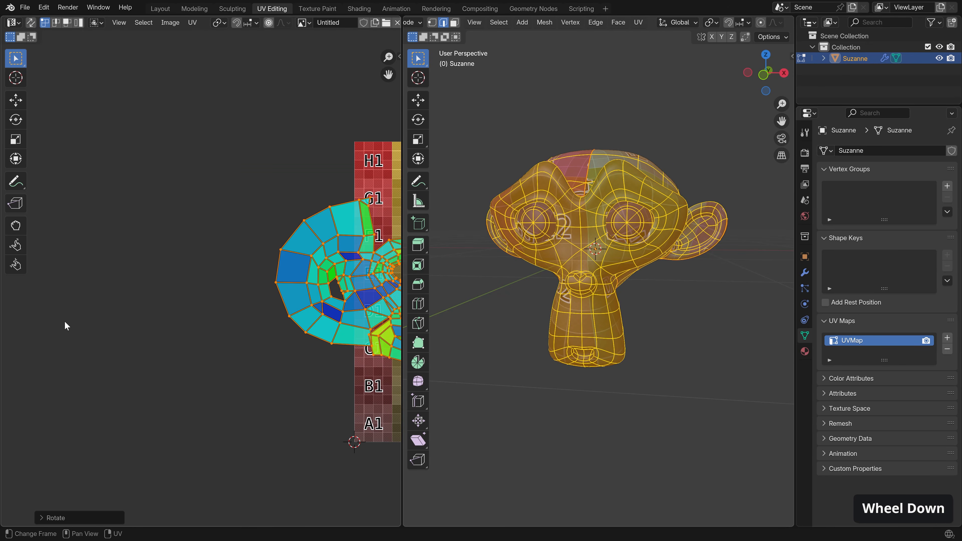
key(g)
middle_drag(216, 304, 68, 304)
click(360, 307)
key(alt+a)
scroll(130, 326, up, 3)
shift+middle_drag(245, 317, 242, 339)
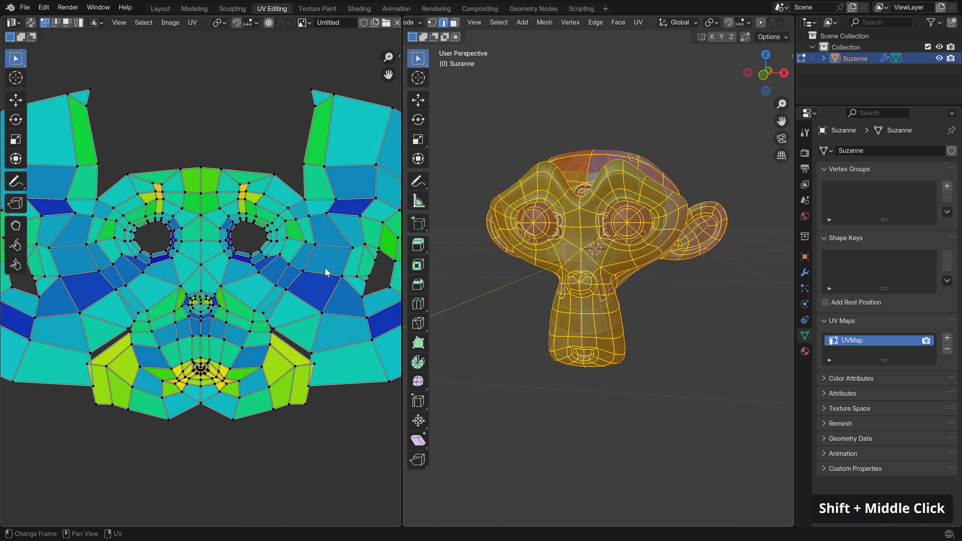
Step: Widen the UV editor and examine the stretch colours around the brows, eyes and jaw of the face island
drag(402, 305, 526, 301)
mouse_move(643, 300)
middle_down()
mouse_move(640, 290)
mouse_move(654, 293)
middle_up()
scroll(310, 185, up, 2)
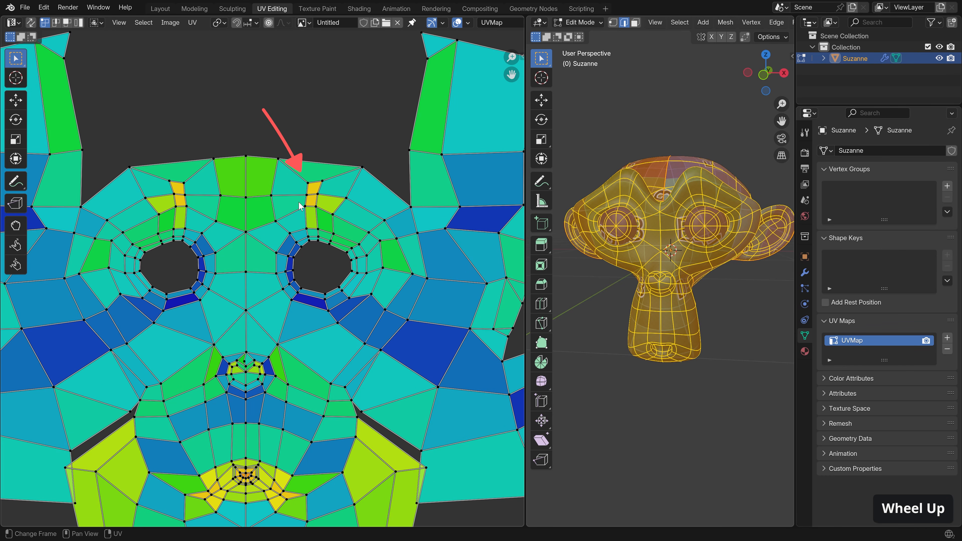
shift+middle_drag(299, 213, 310, 146)
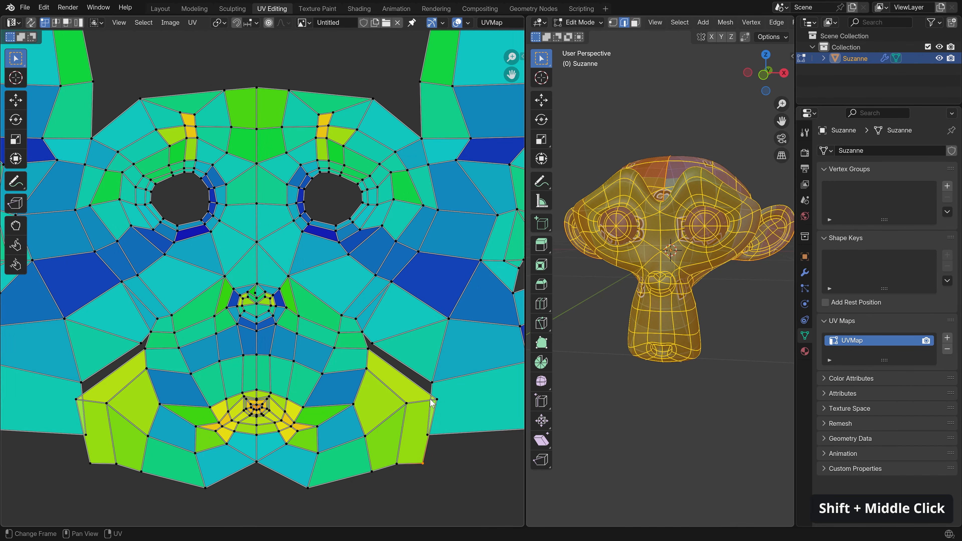
Step: Pin the two lower outer corner vertices of the jaw and the two adjacent lower corner vertices of the head's sides
shift+click(101, 463)
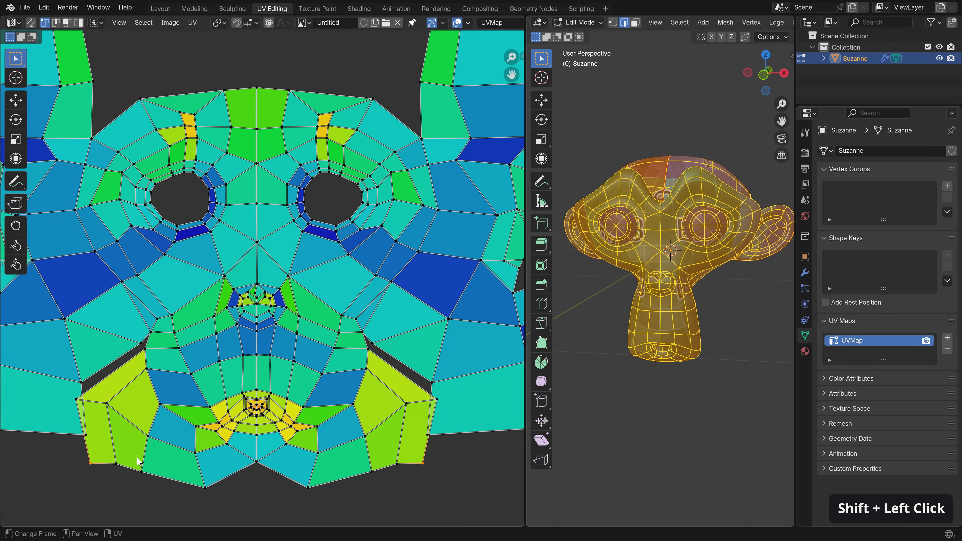
key(p)
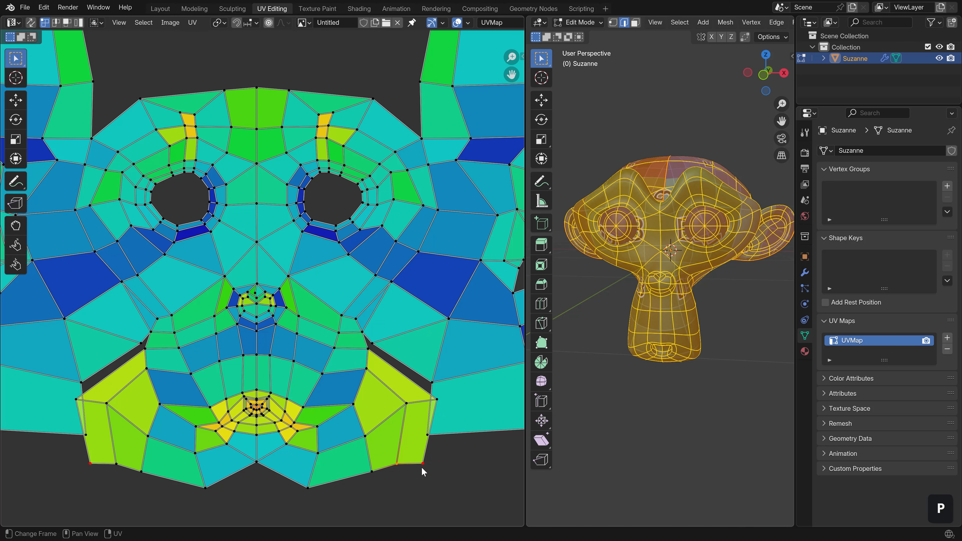
click(87, 435)
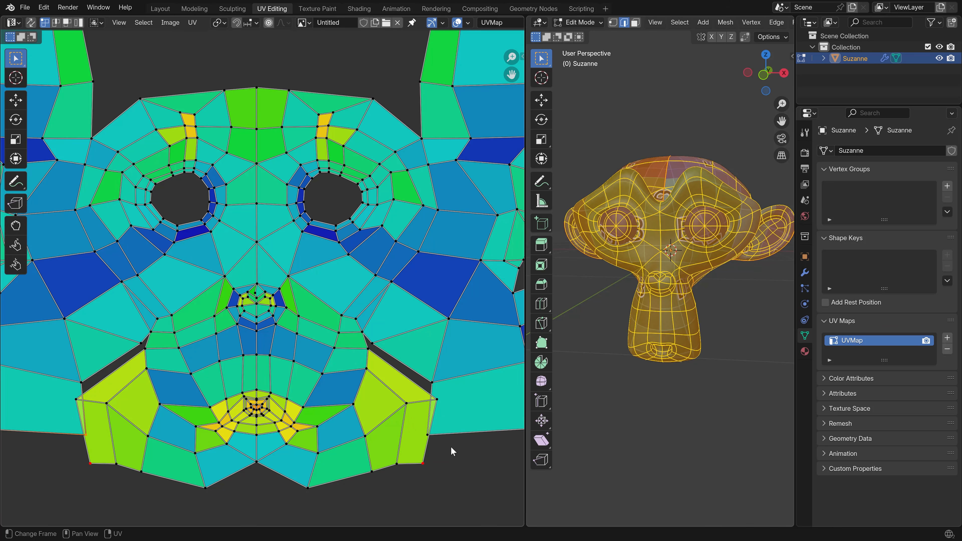
shift+click(428, 435)
key(p)
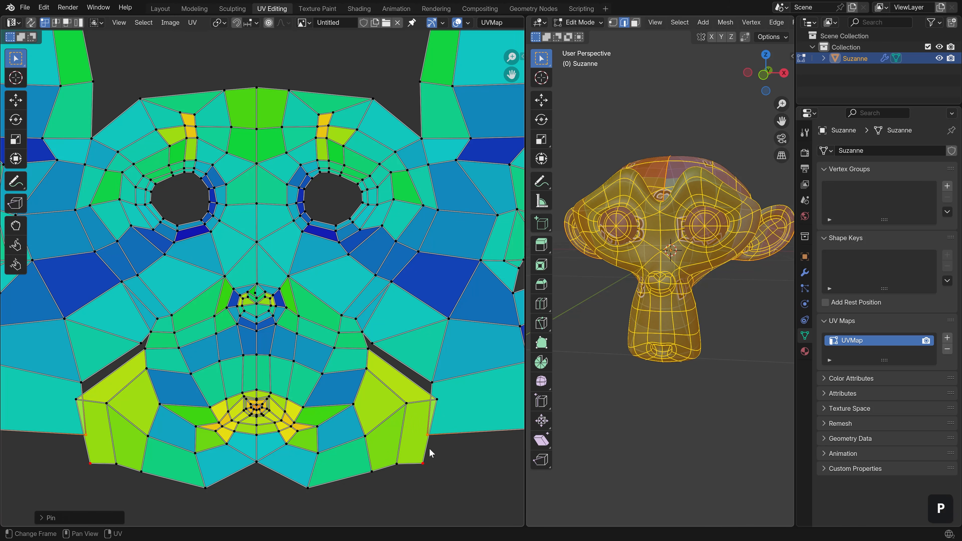
Step: Deselect the UV vertices and turn on Live Unwrap
key(a)
scroll(219, 385, down, 1)
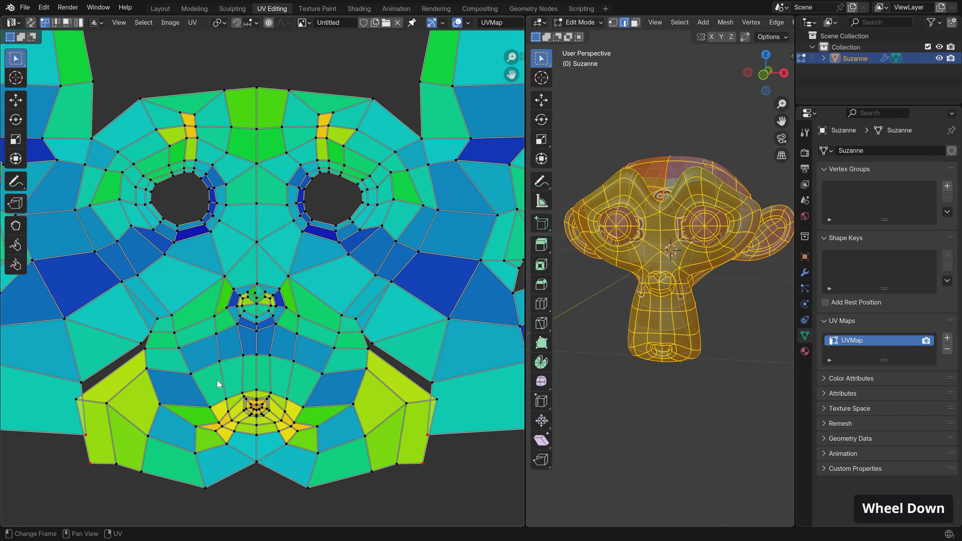
scroll(220, 383, down, 1)
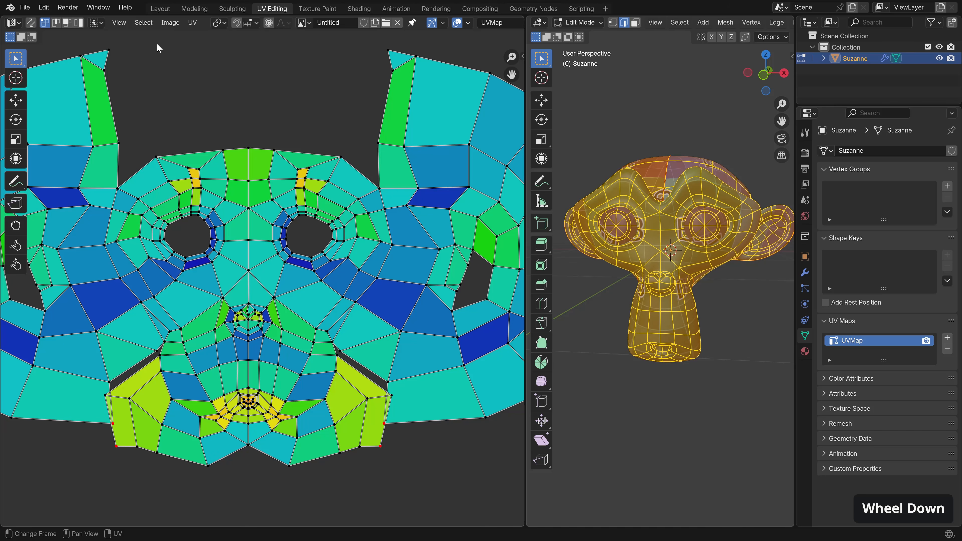
click(191, 23)
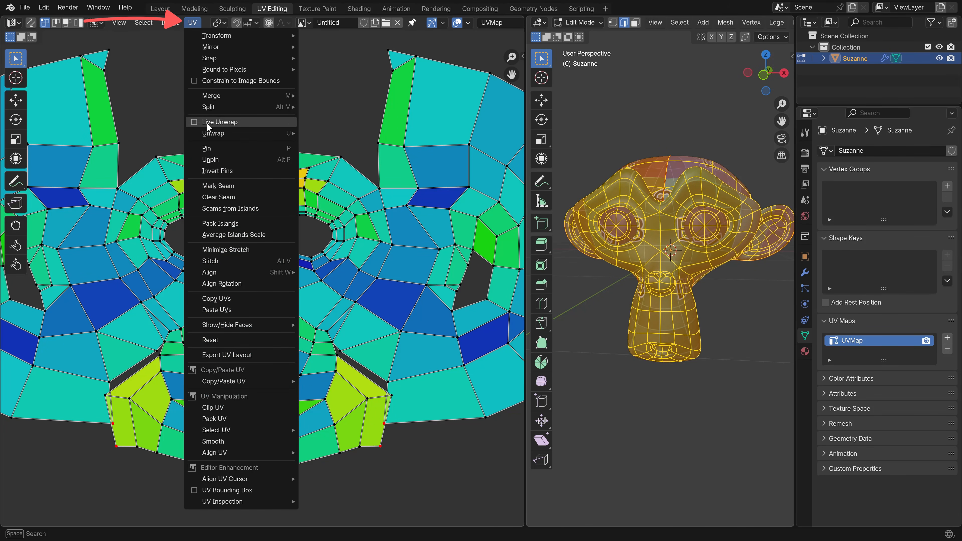
click(194, 125)
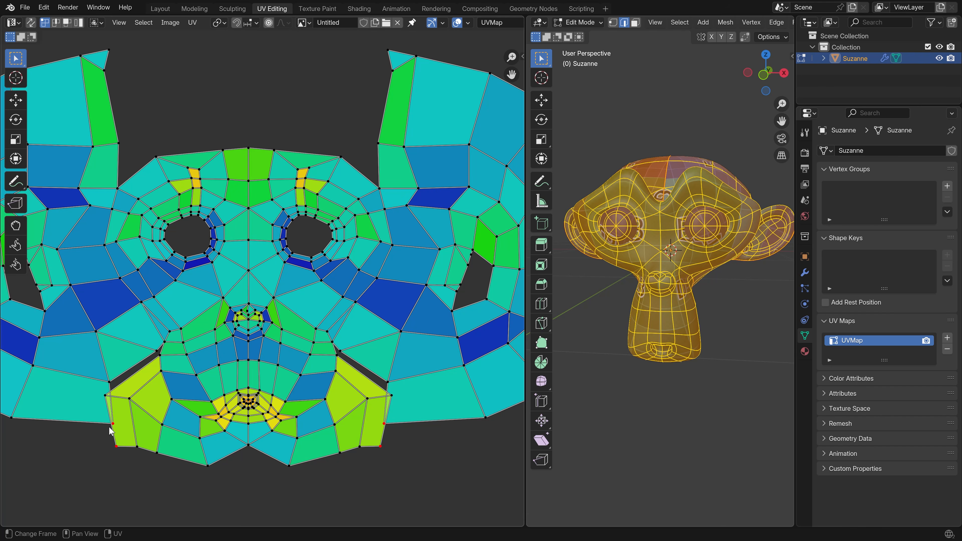
Step: Try moving the two pinned head-side corners vertically and scaling them, with Live Unwrap updating the island
shift+click(366, 442)
key(g)
middle_click(358, 463)
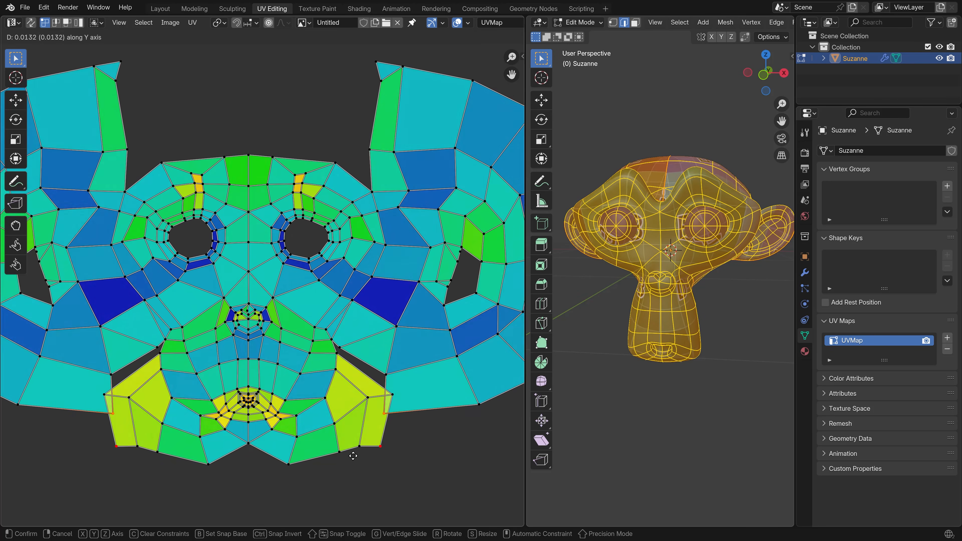
right_click(348, 447)
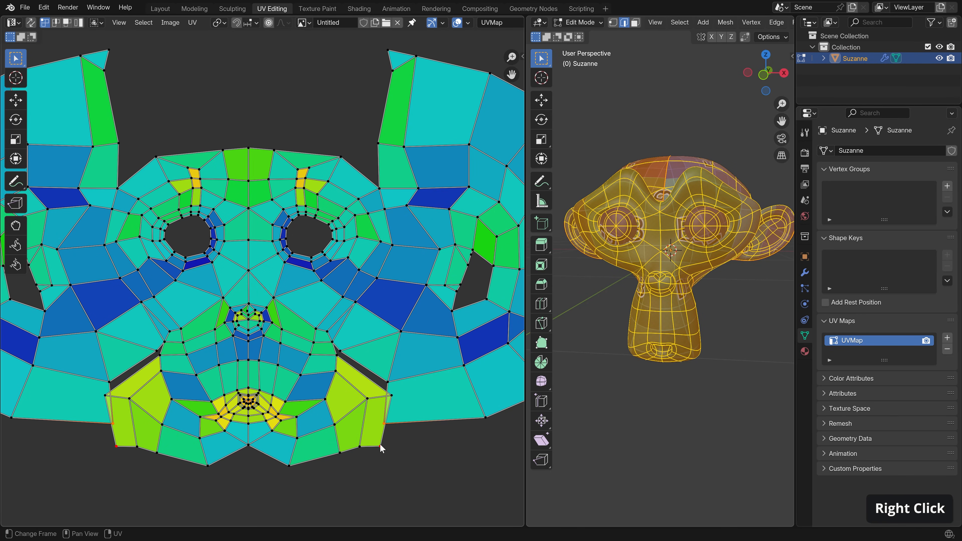
key(s)
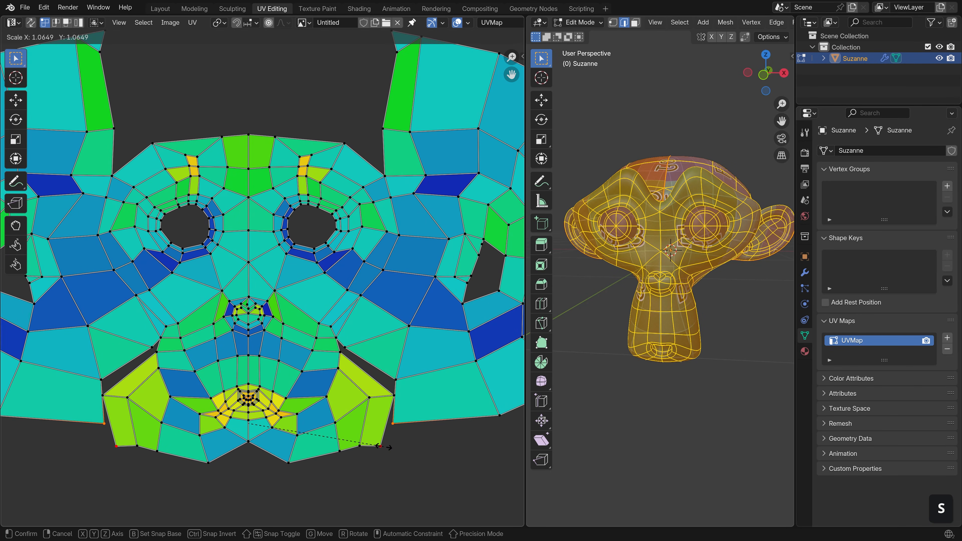
right_click(379, 446)
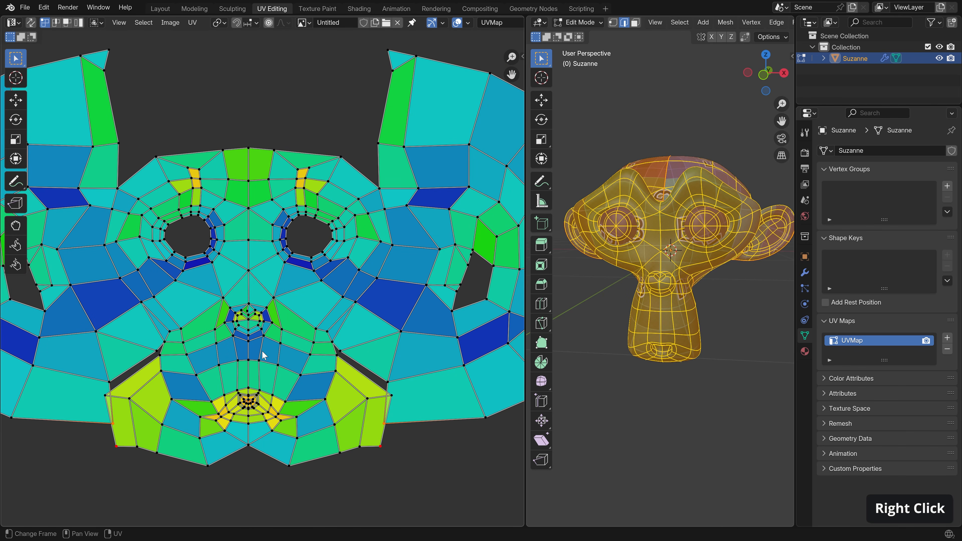
Step: Pin the centre vertex of the nose, then select the two pinned head-side corners and scale them
click(249, 322)
key(p)
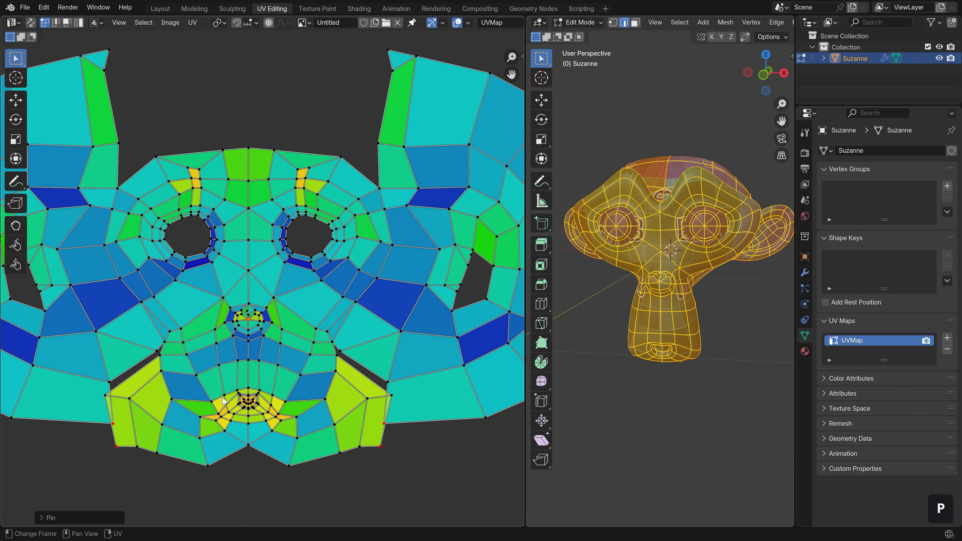
click(113, 423)
shift+click(384, 423)
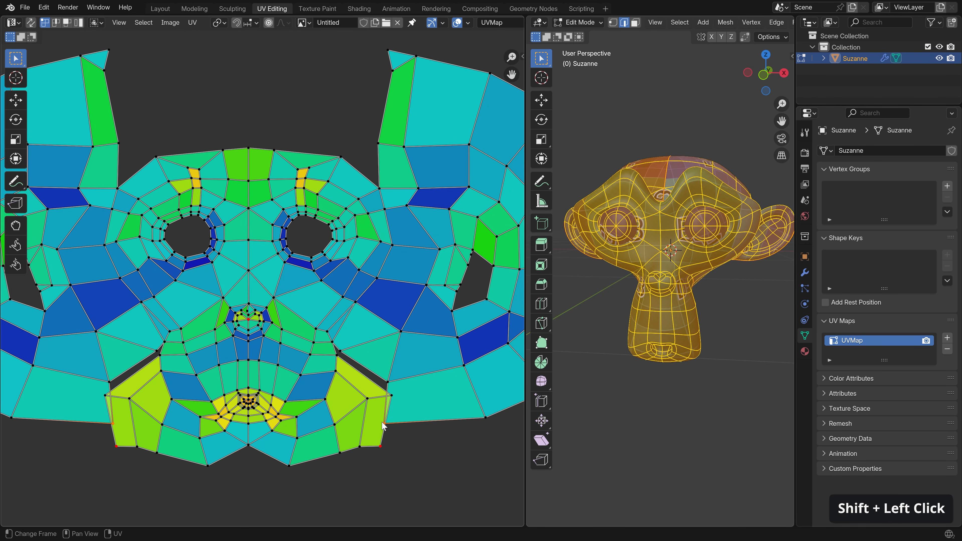
key(s)
right_click(388, 431)
key(s)
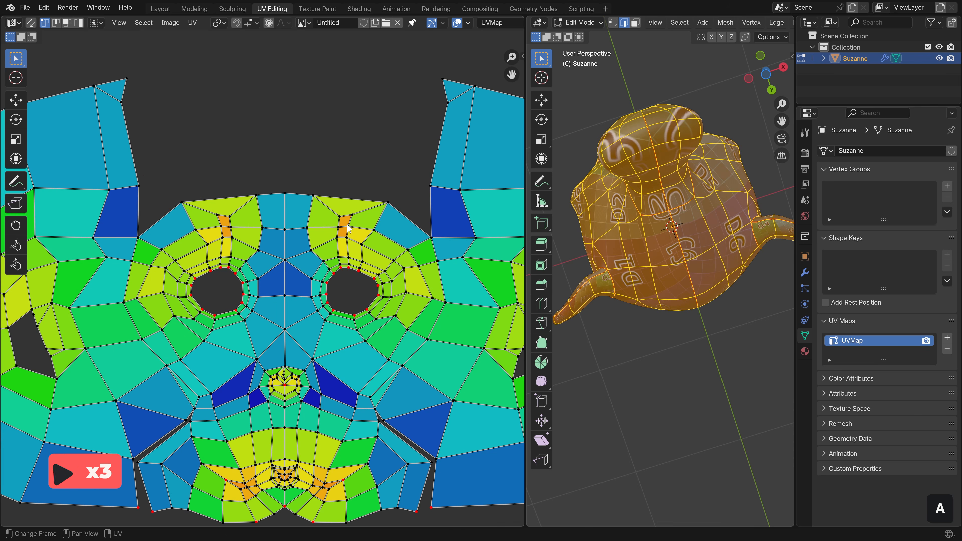
Step: Pin the two inner vertices on the forehead's upper edge, move them slightly upward, and scale them closer together
click(313, 195)
shift+click(256, 195)
key(p)
key(g)
middle_click(286, 212)
click(286, 210)
key(s)
click(285, 208)
Step: Pin the two outer vertices of the forehead's upper edge, scale them apart, raise them slightly, and deselect
shift+click(176, 199)
key(p)
key(s)
click(452, 277)
key(g)
middle_click(470, 279)
click(478, 277)
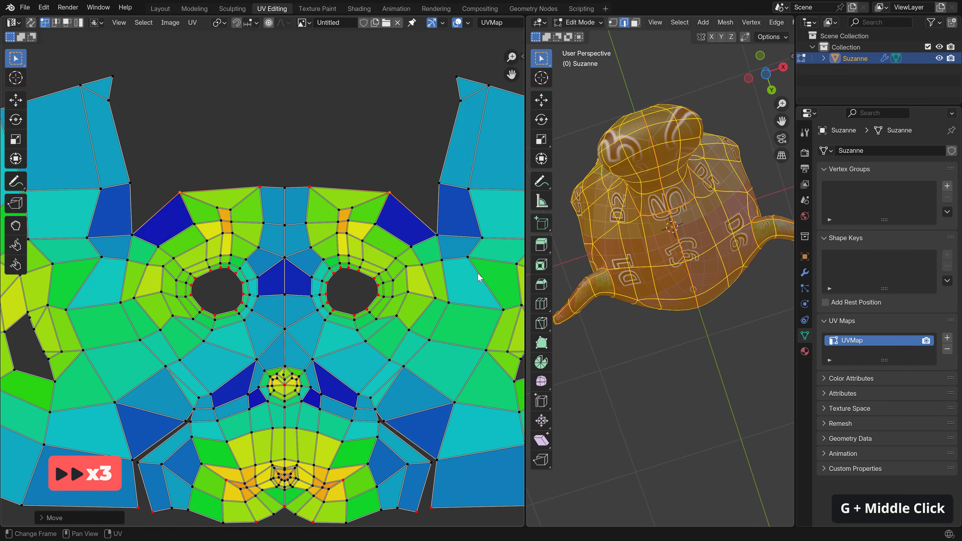
key(a)
Step: Pin the mirrored upper pair of vertices on the orange brow patches and scale them apart
click(220, 221)
shift+click(348, 221)
key(p)
key(s)
click(364, 231)
Step: Pin the mirrored vertex pair at the lower edge of the orange brow patches, scale them apart, and deselect
click(349, 233)
shift+click(220, 233)
key(p)
key(s)
click(410, 269)
key(a)
Step: Box-select the vertices of the stretched brow patches above both eyes, pin them, and scale them along the X axis
key(b)
drag(332, 201, 345, 241)
key(b)
drag(224, 200, 237, 241)
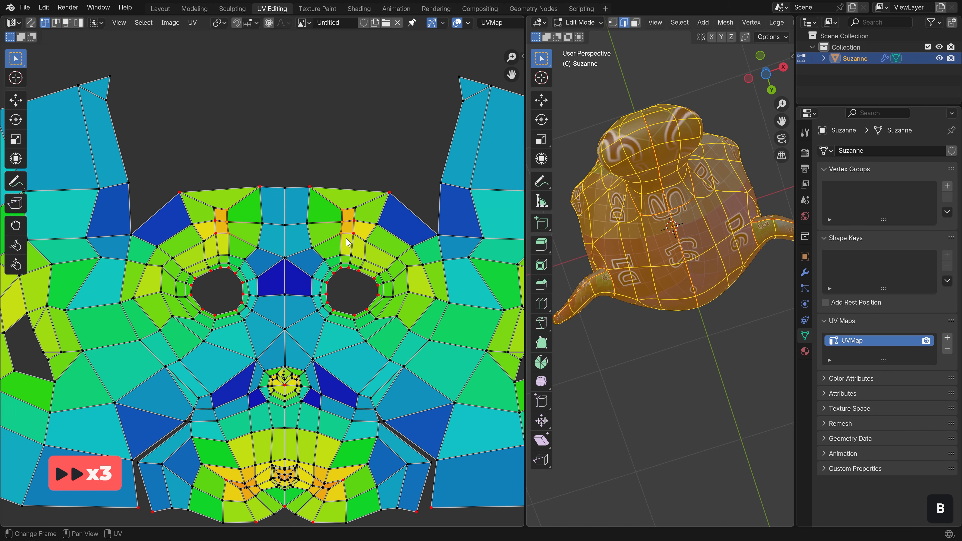
key(p)
key(s)
key(x)
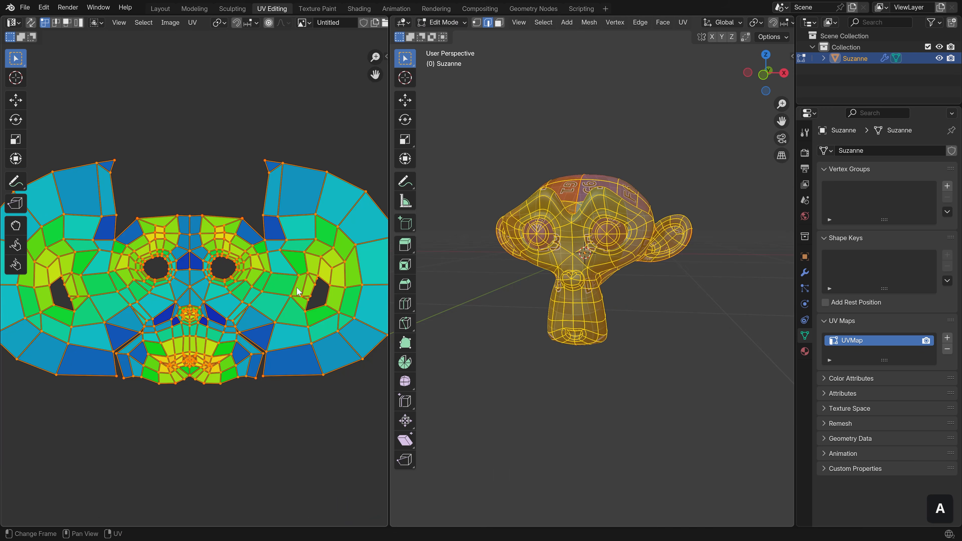
Step: Deselect the UVs to reveal the pinned vertices and unwrap the mesh with the Minimum Stretch method
key(a)
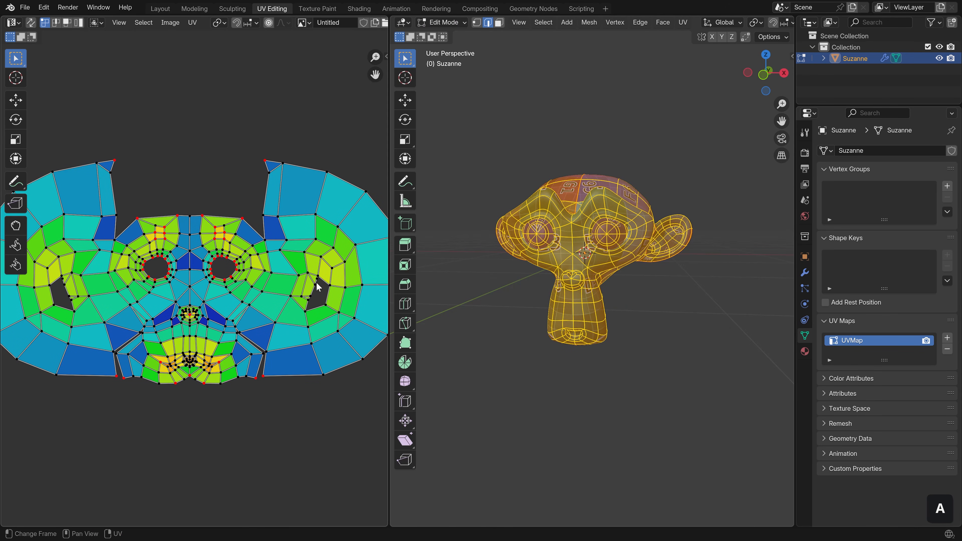
right_click(587, 236)
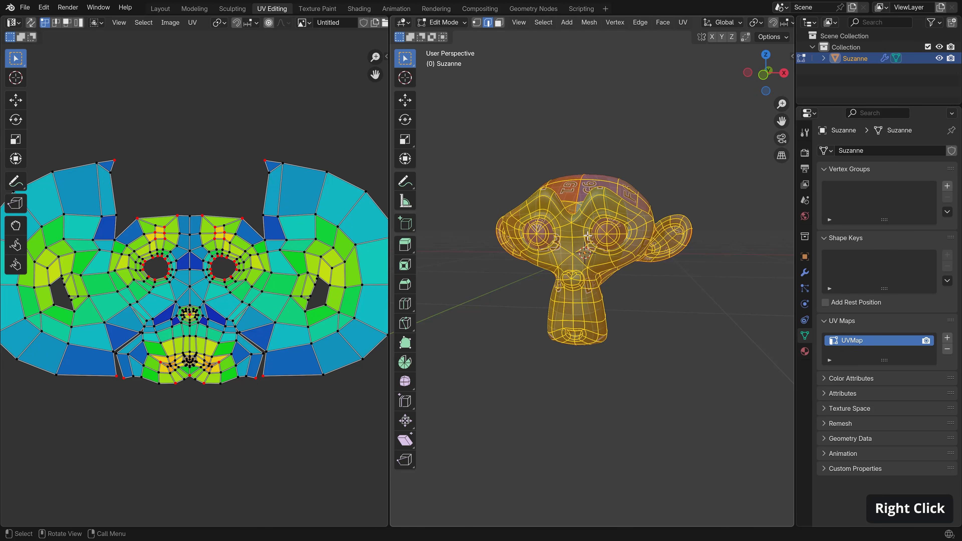
key(u)
mouse_move(590, 240)
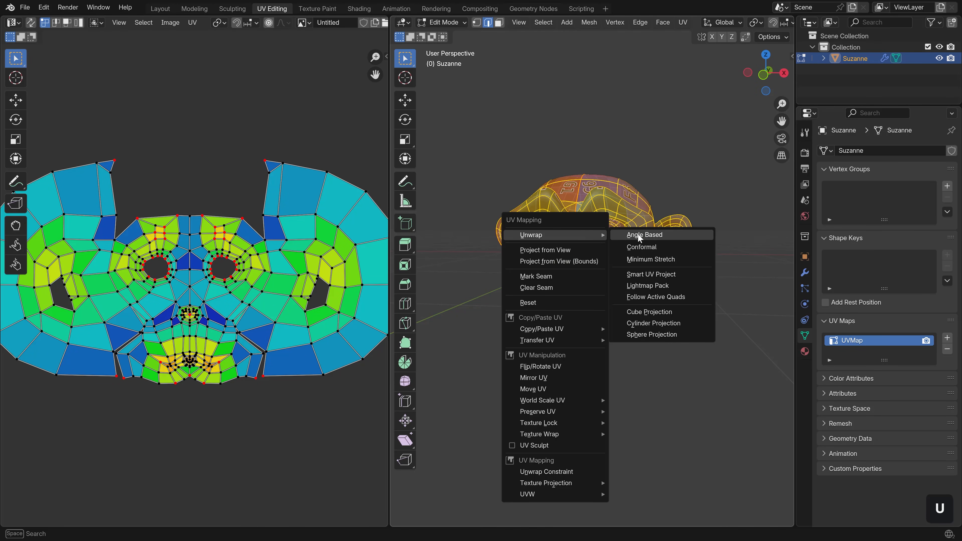
click(645, 258)
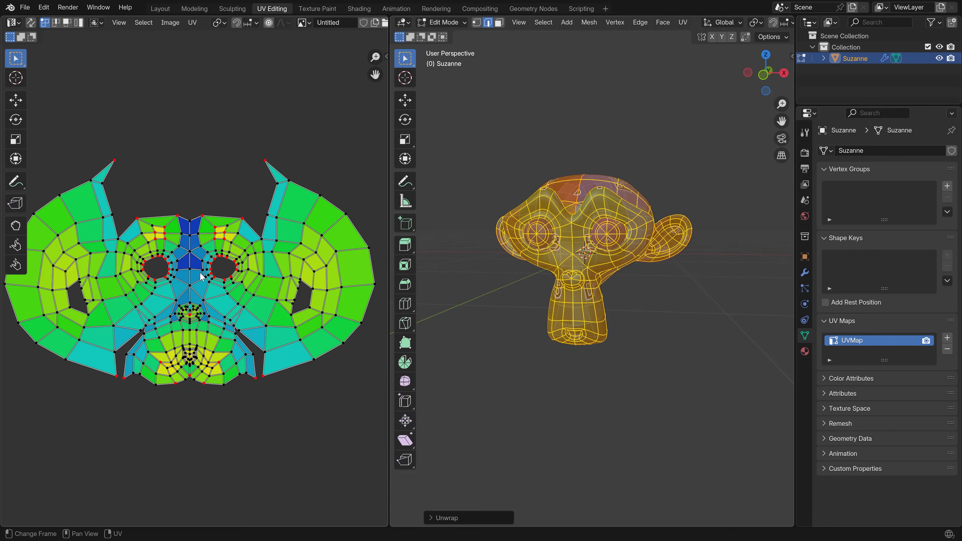
Step: Unwrap the pinned mesh with the Conformal method, then again with Angle Based to compare the layouts
key(u)
mouse_move(616, 224)
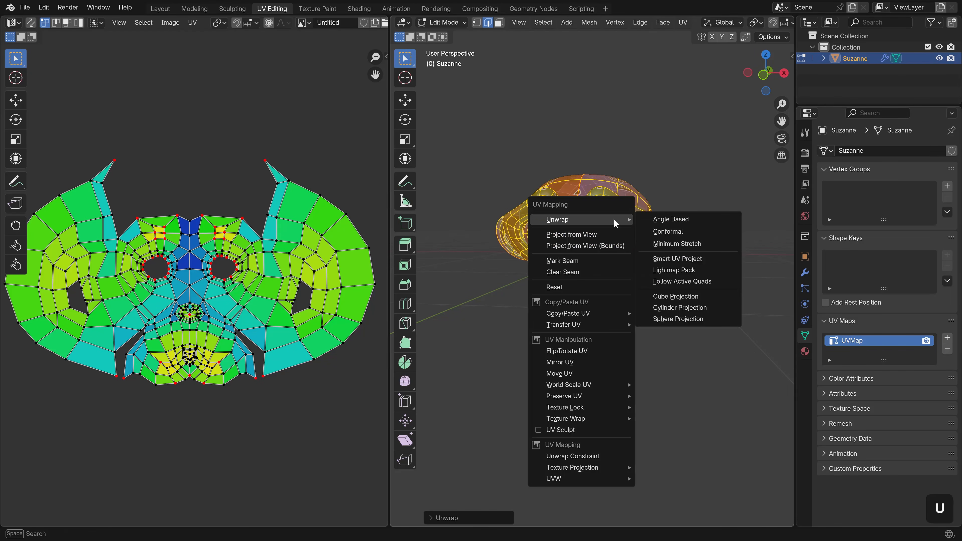
click(666, 232)
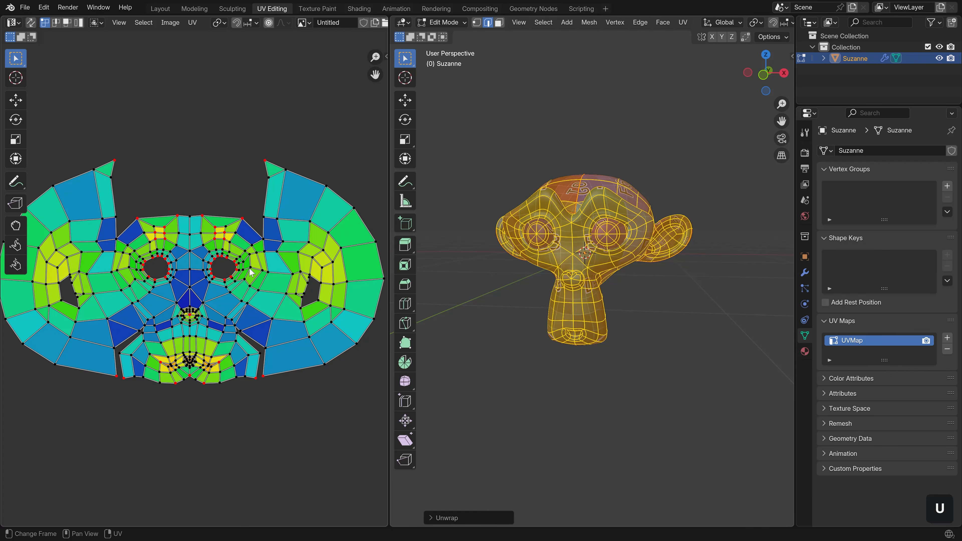
key(u)
mouse_move(539, 224)
click(606, 227)
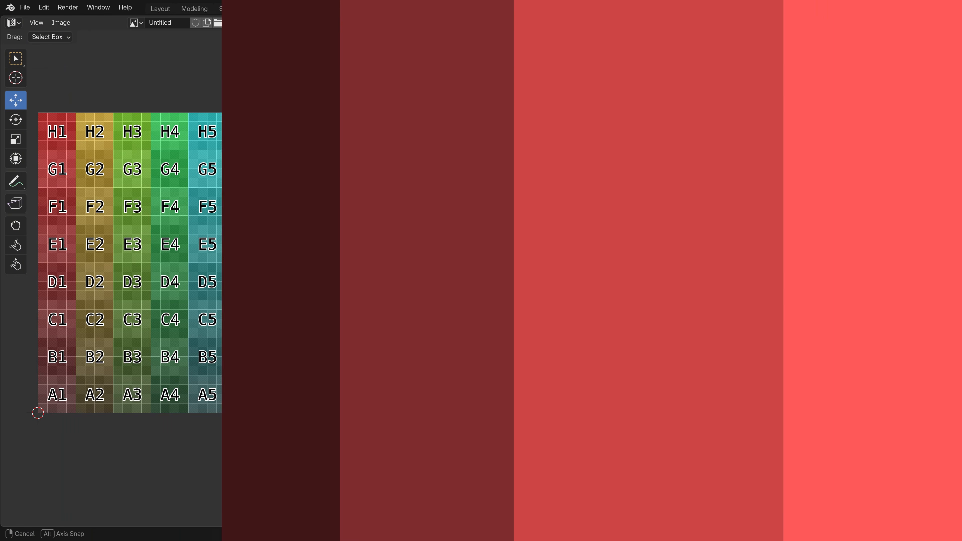
Step: Enter Edit Mode on the checker-textured Suzanne and unwrap the mesh with the Angle Based method
middle_drag(616, 250, 617, 251)
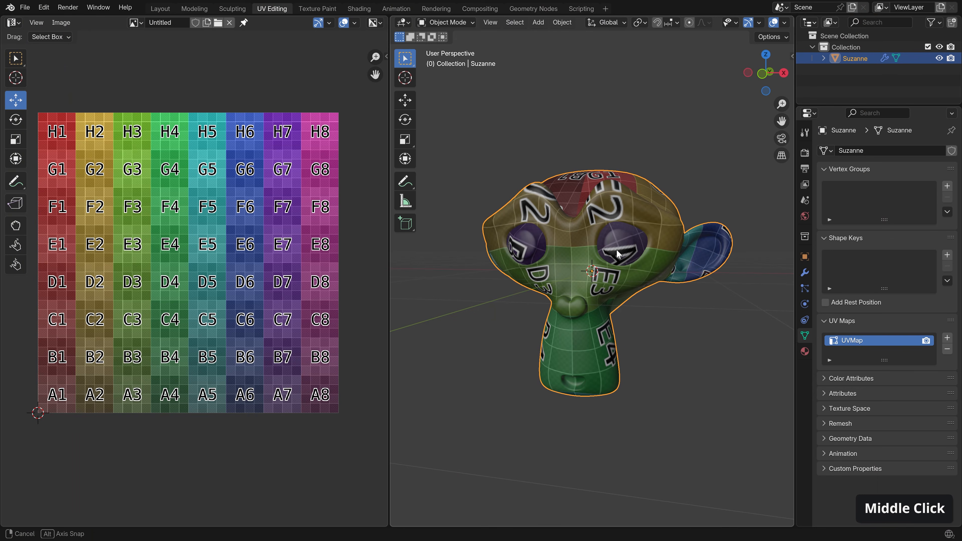
key(Tab)
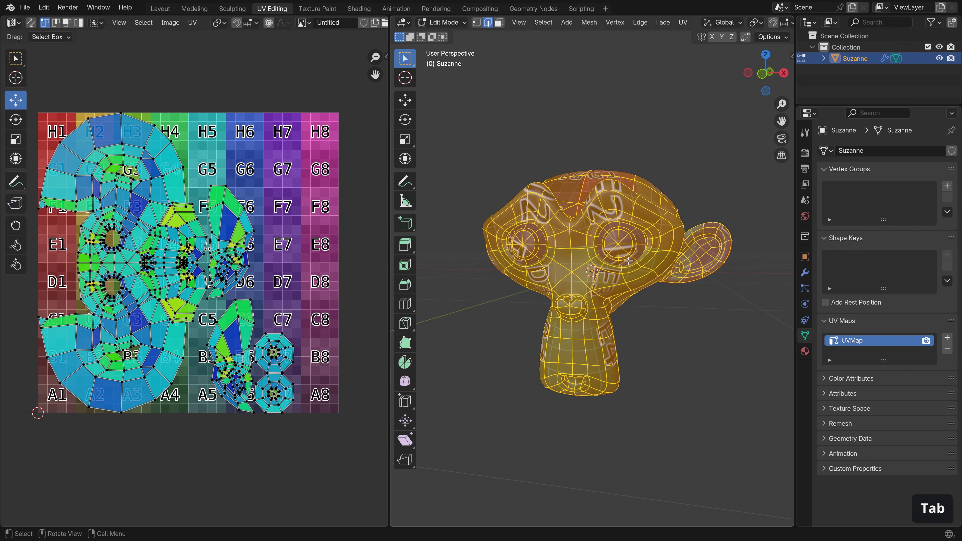
key(u)
mouse_move(629, 260)
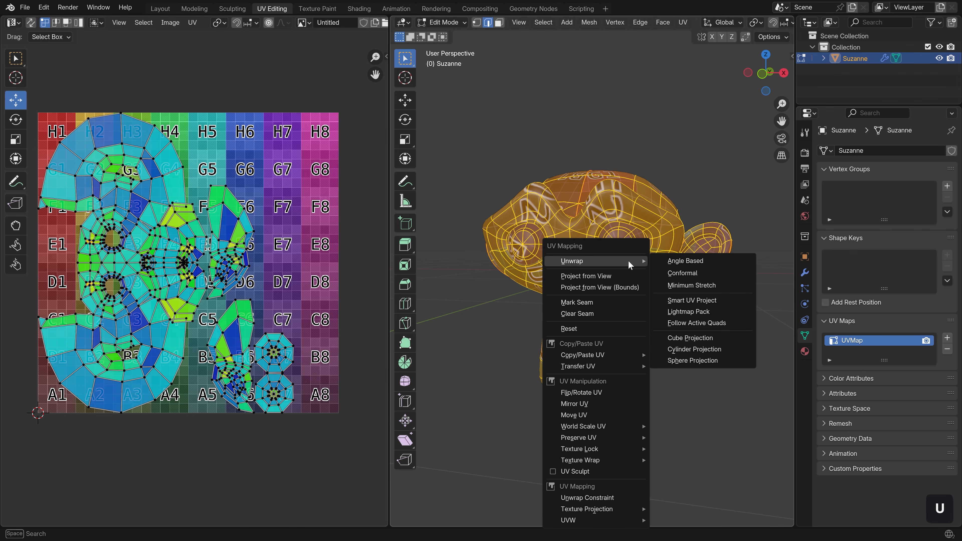
click(675, 263)
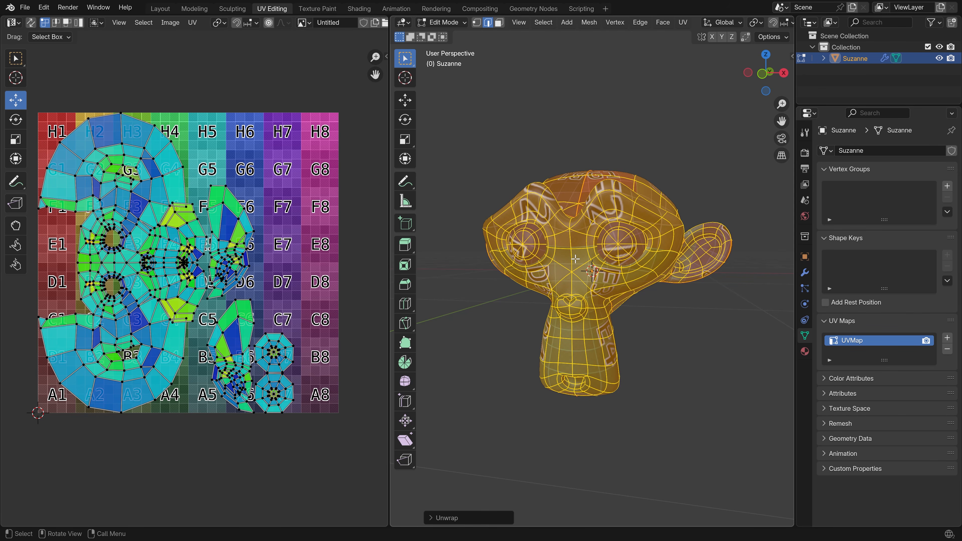
key(u)
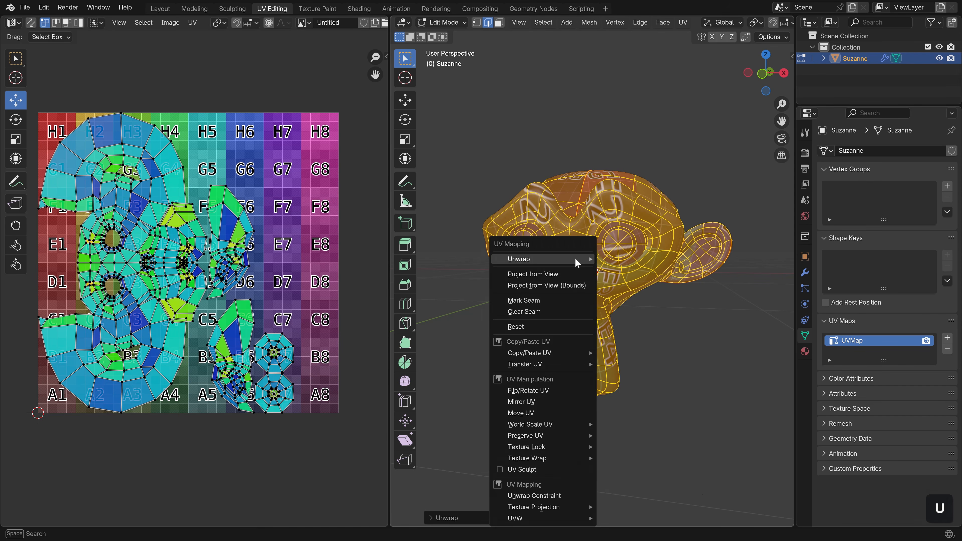
mouse_move(575, 259)
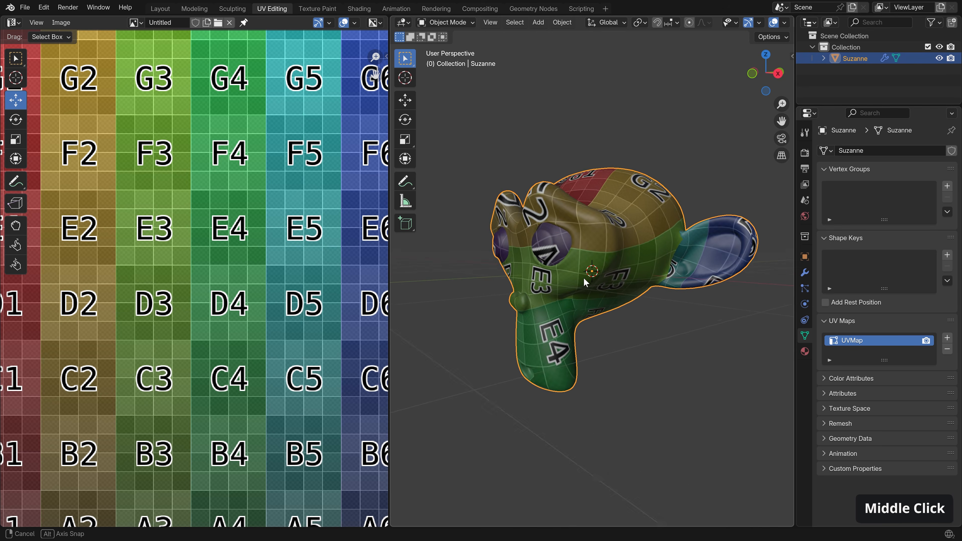
Step: Duplicate the Suzanne head and place the copy beside the original along the global X axis
middle_drag(583, 278, 647, 247)
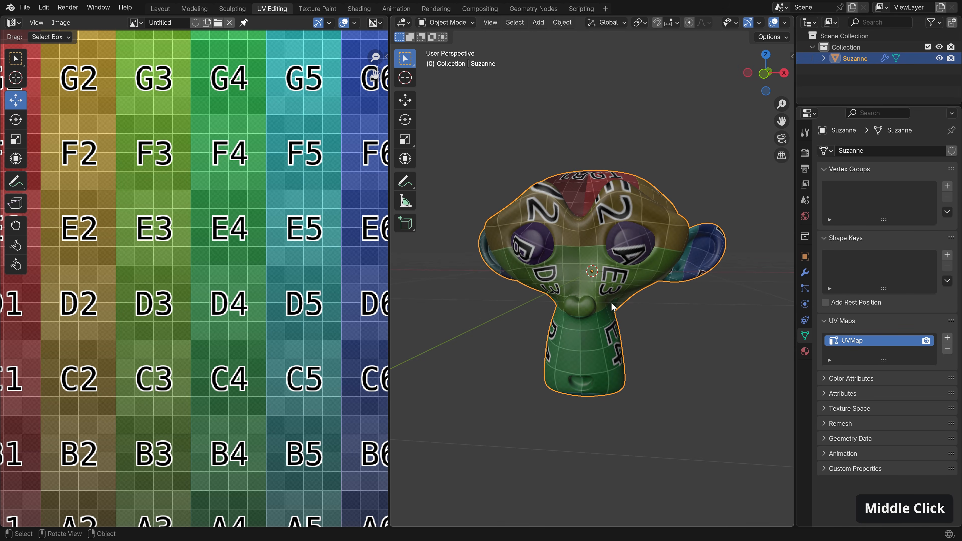
scroll(607, 300, down, 2)
shift+middle_drag(645, 323, 586, 330)
middle_drag(586, 330, 488, 322)
scroll(619, 326, down, 1)
key(shift+d)
middle_click(602, 326)
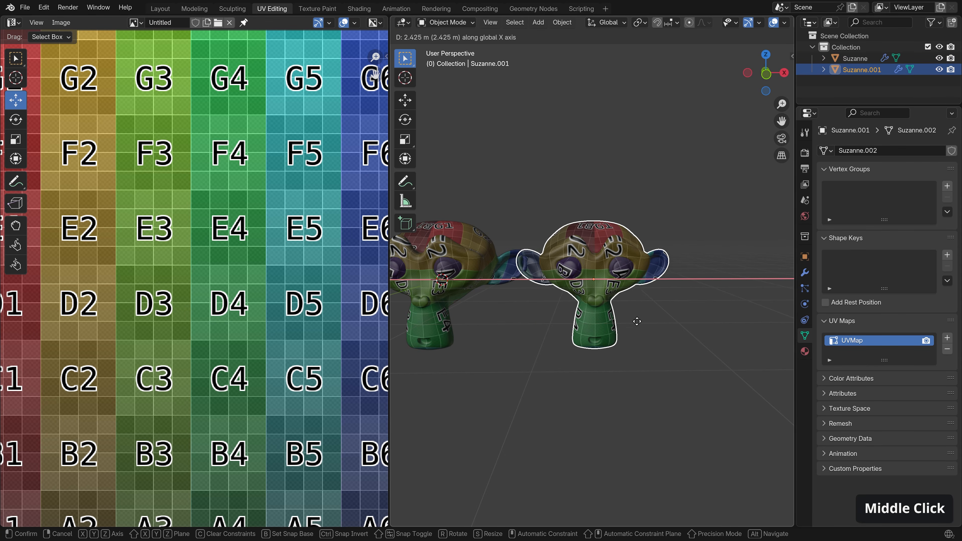
click(652, 326)
middle_drag(651, 325, 623, 322)
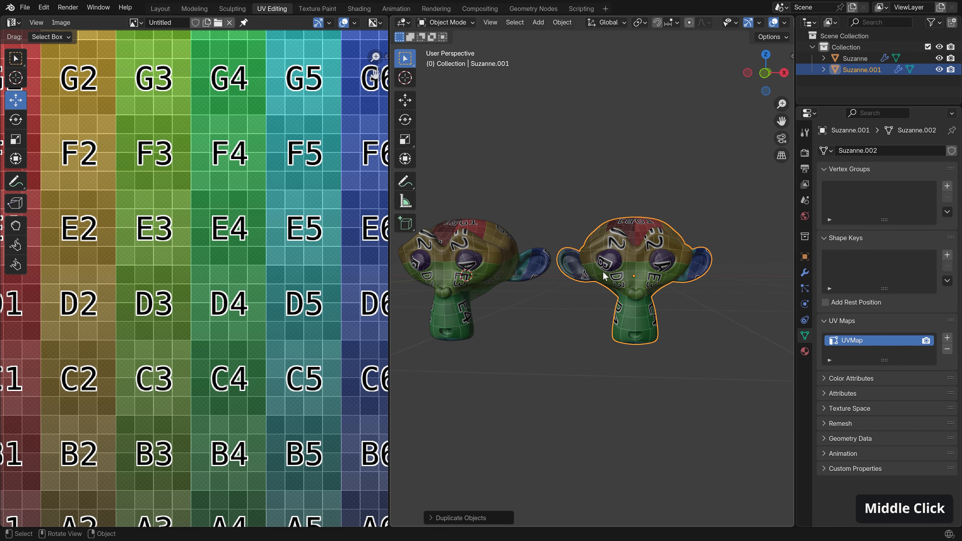
Step: Unwrap the duplicated head in Edit Mode with the Conformal method and return to Object Mode
key(Tab)
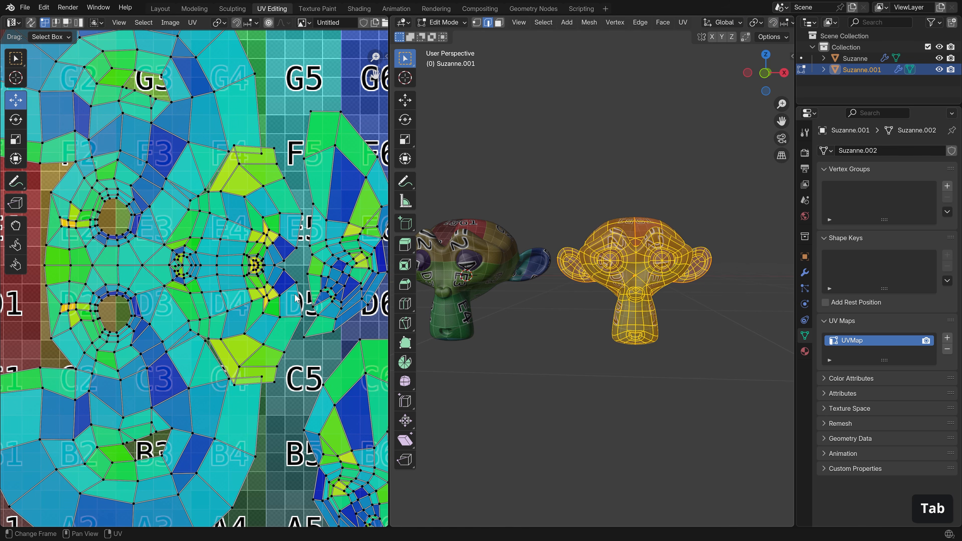
scroll(261, 309, down, 2)
middle_drag(261, 309, 218, 307)
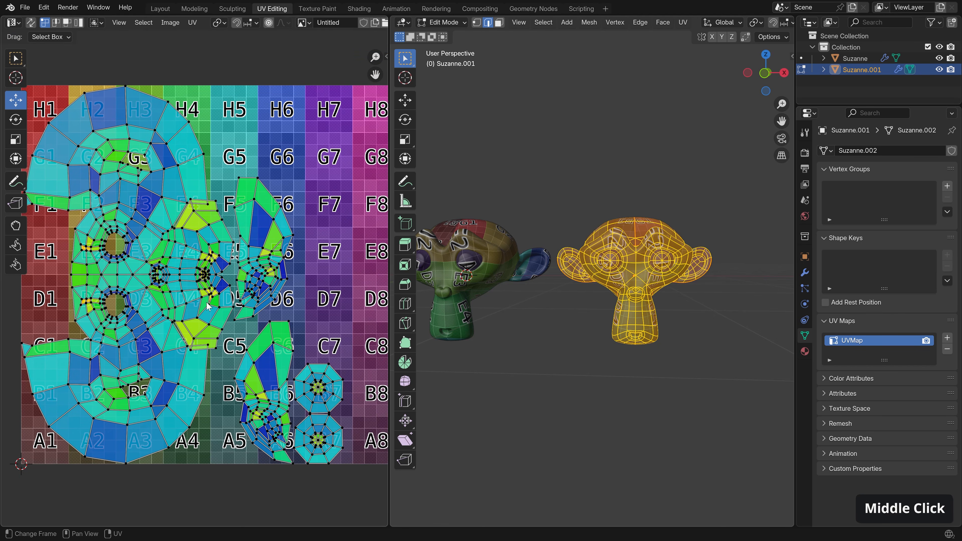
scroll(217, 307, down, 1)
key(u)
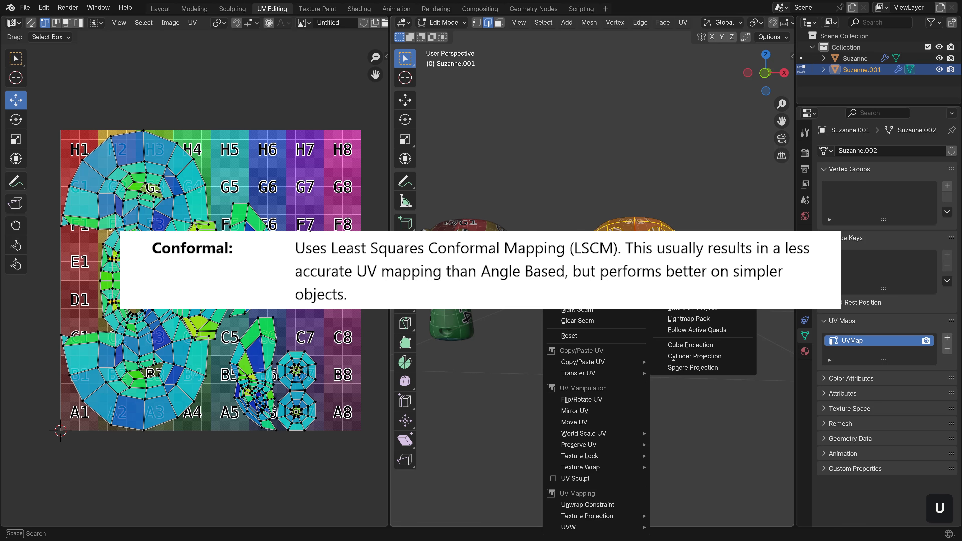
click(691, 282)
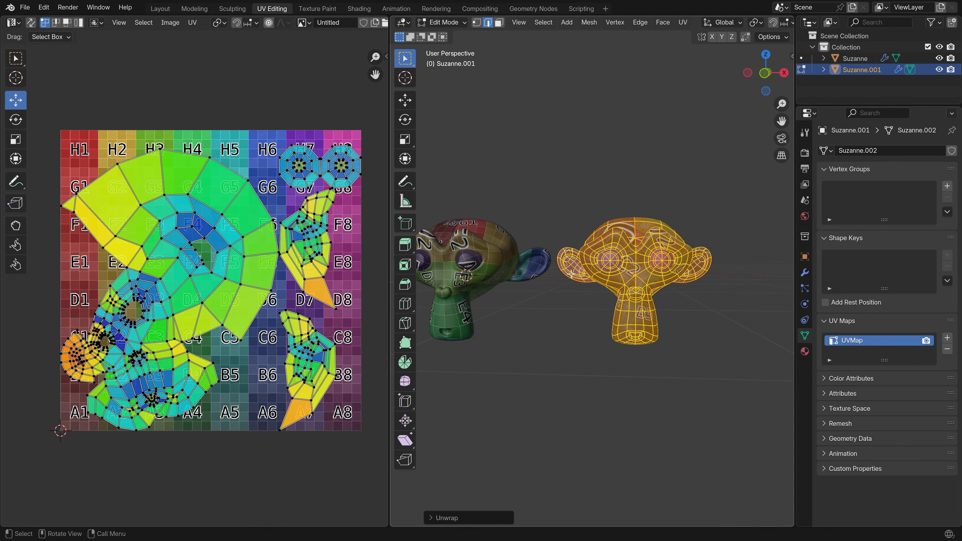
key(Tab)
scroll(646, 277, up, 2)
middle_drag(638, 185, 623, 252)
scroll(617, 229, down, 2)
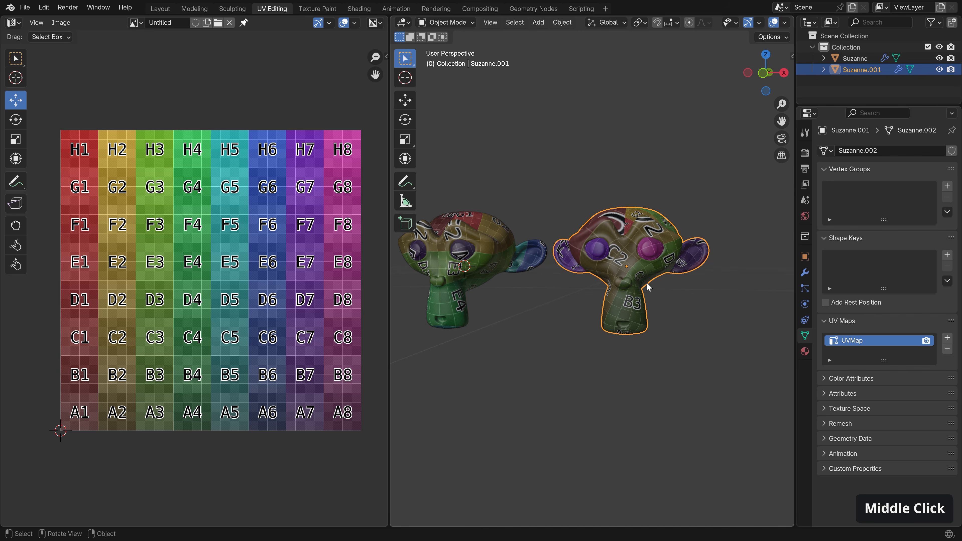
Step: Duplicate the Conformal-unwrapped head and place the third head beside it along the X axis
middle_drag(647, 283, 651, 298)
scroll(632, 276, down, 2)
key(shift+d)
middle_click(701, 277)
click(736, 277)
Step: Unwrap the third head in Edit Mode with the Minimum Stretch method and return to Object Mode
key(Tab)
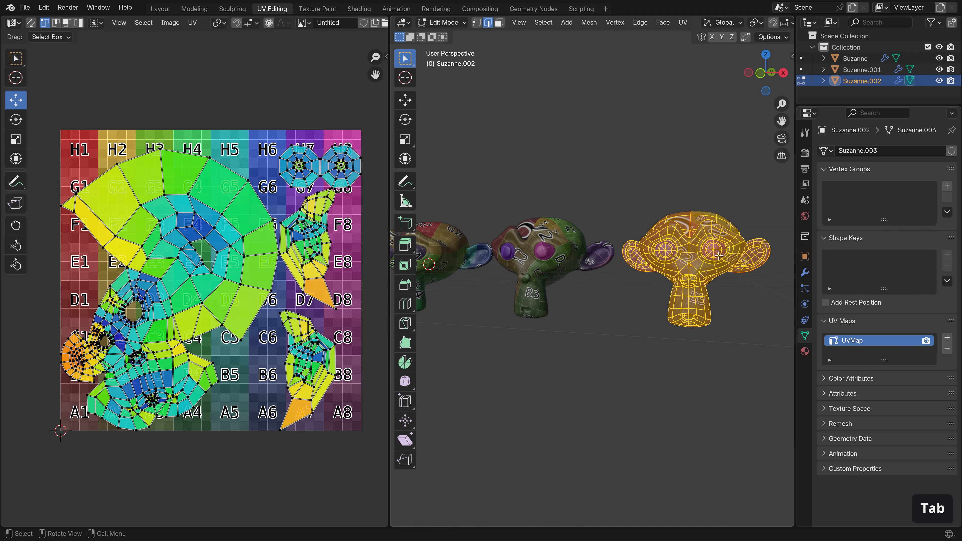
middle_drag(715, 274, 673, 272)
scroll(658, 272, up, 2)
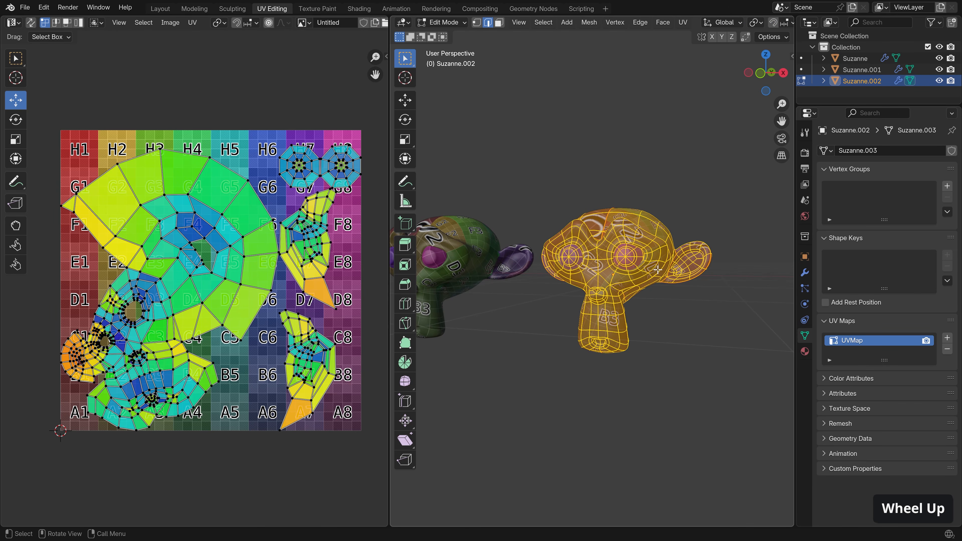
key(u)
mouse_move(648, 261)
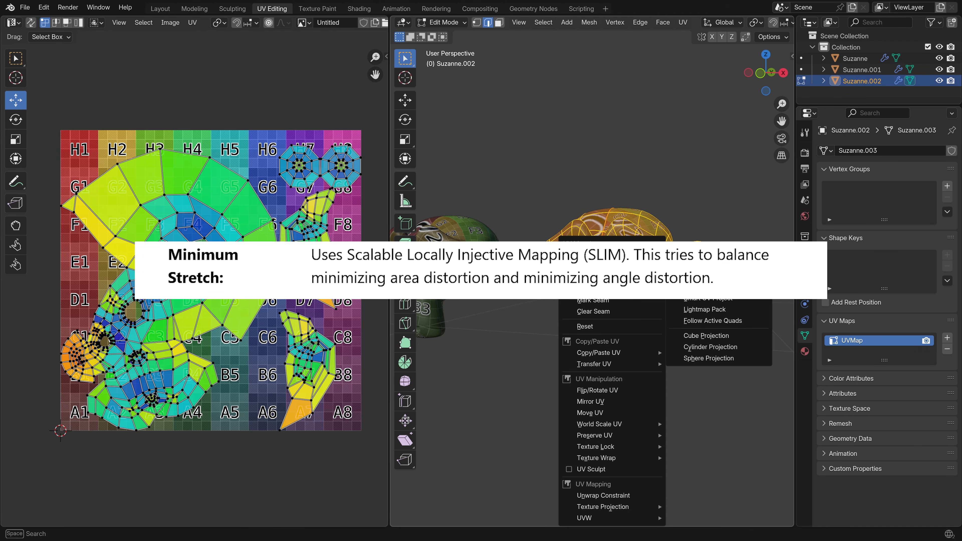
click(686, 280)
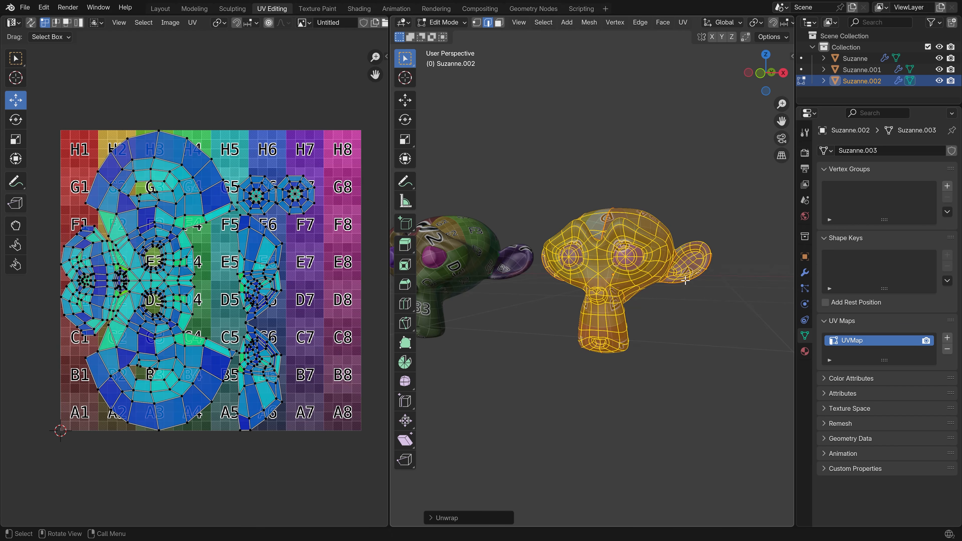
middle_drag(191, 290, 224, 289)
scroll(224, 287, up, 1)
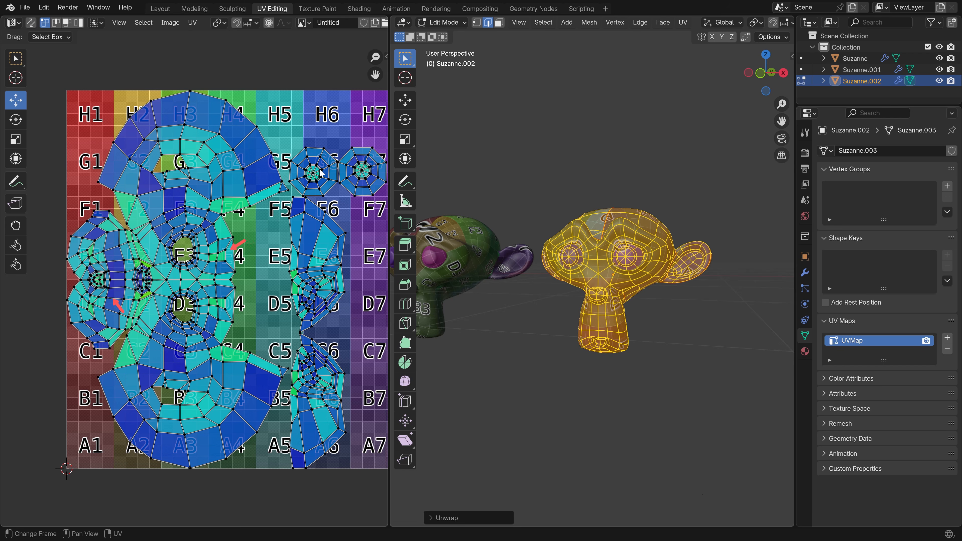
key(Tab)
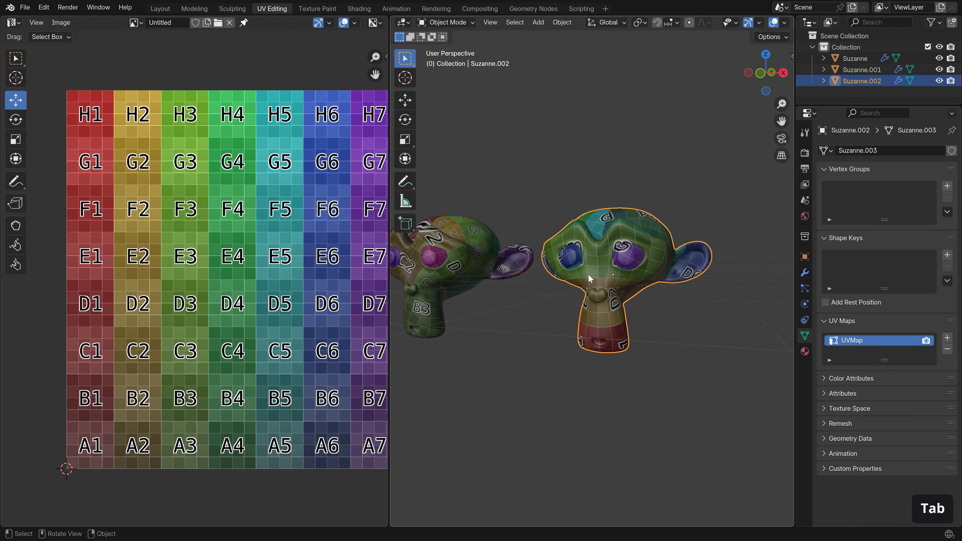
Step: Compare the checker texture on the three Suzanne heads unwrapped with Angle Based, Conformal and Minimum Stretch
middle_drag(550, 270, 608, 262)
shift+middle_drag(670, 267, 416, 266)
scroll(535, 251, up, 3)
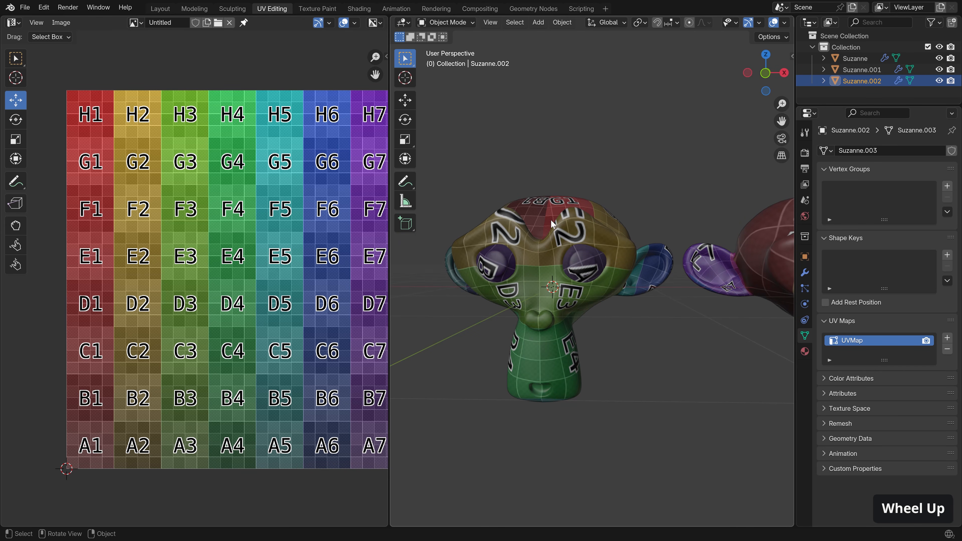
scroll(592, 318, down, 3)
shift+middle_drag(593, 318, 625, 310)
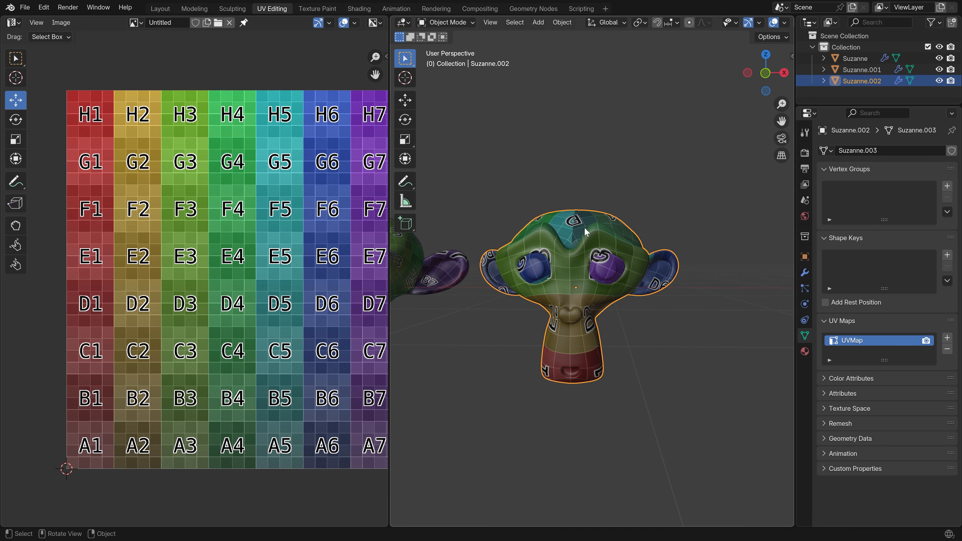
middle_drag(596, 341, 614, 328)
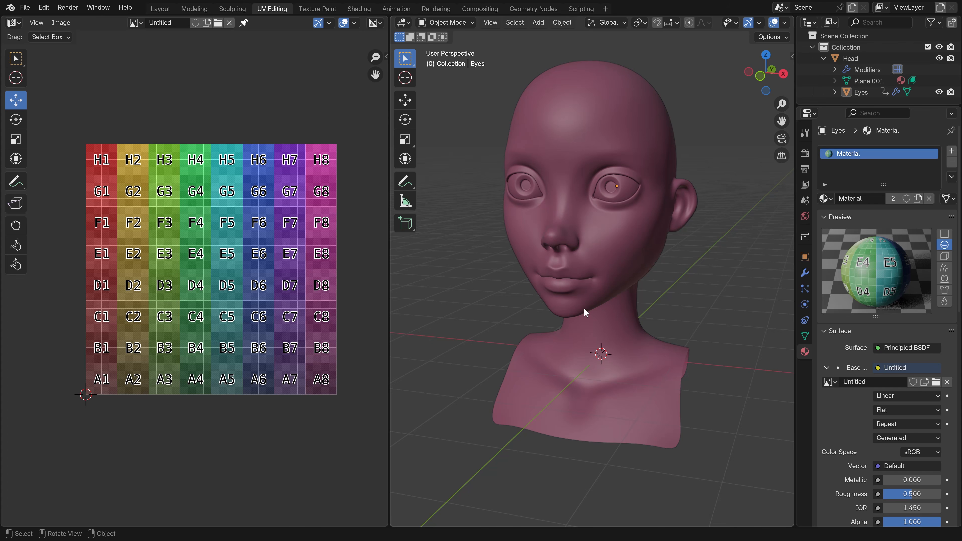
Step: Inspect the character bust's separate head and eyes objects by selecting each one and then everything, and deselect all
mouse_move(566, 335)
middle_down()
mouse_move(639, 337)
mouse_move(559, 329)
middle_up()
click(592, 247)
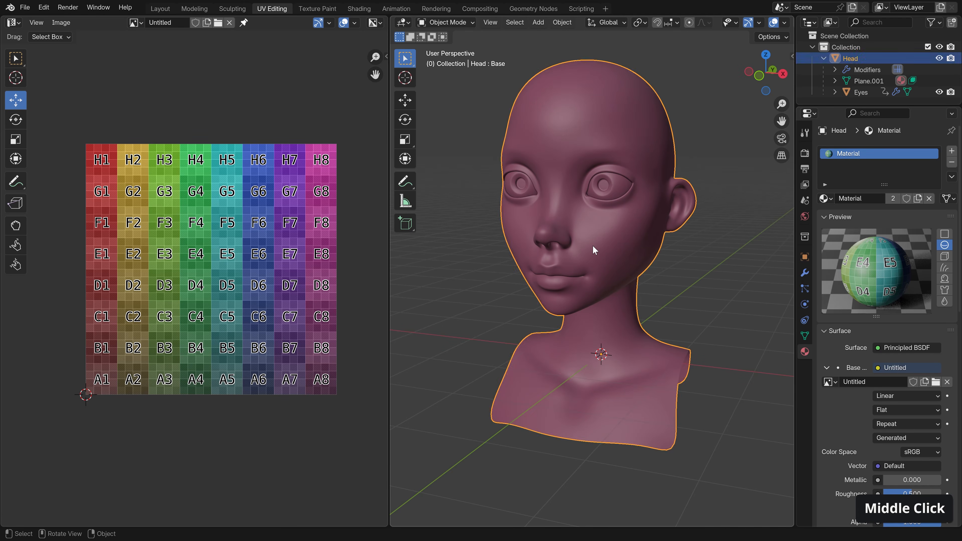
click(610, 199)
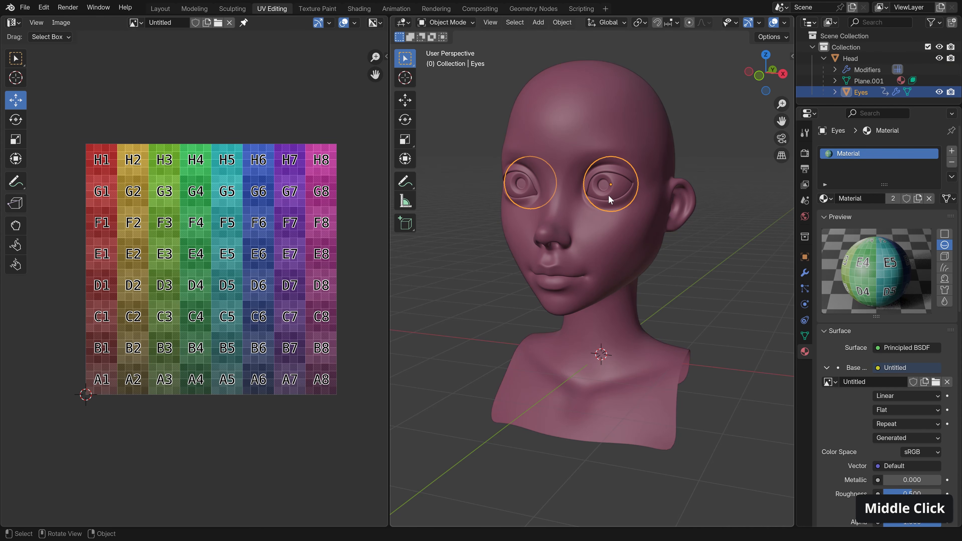
key(g)
key(Escape)
key(a)
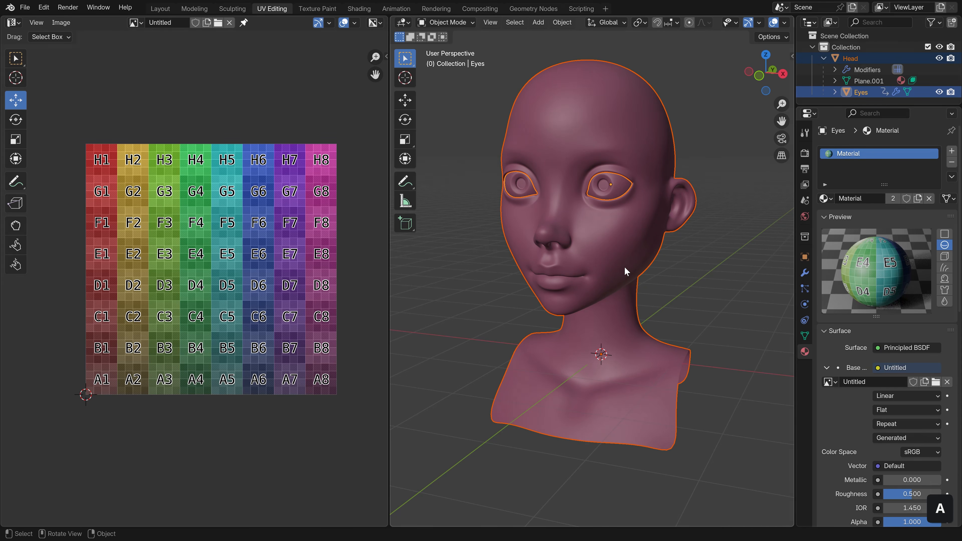
key(alt+a)
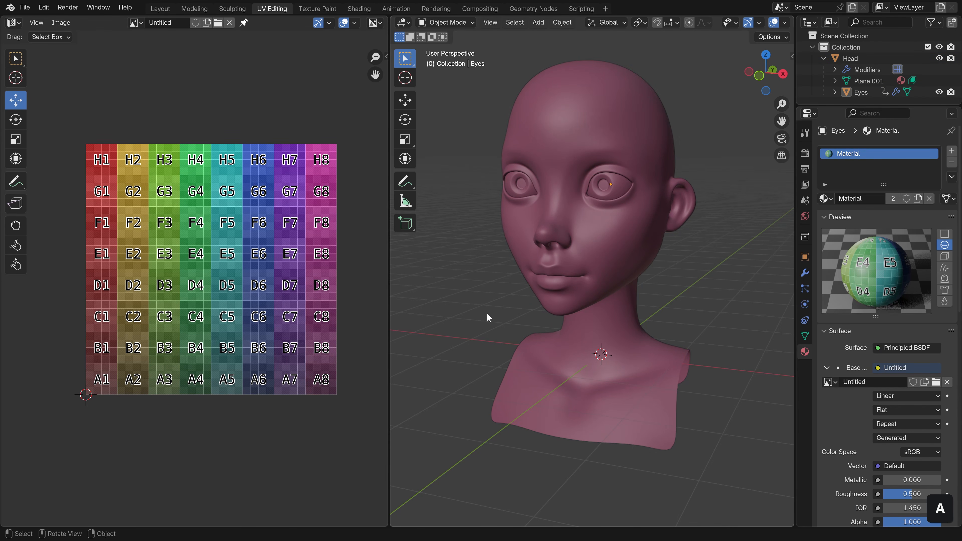
middle_drag(178, 353, 155, 360)
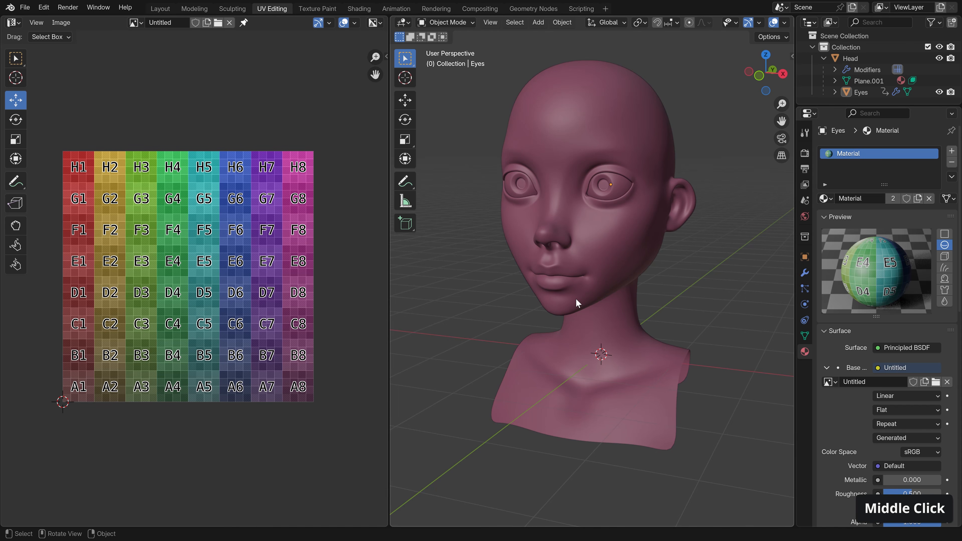
Step: Examine the bust from the front and side, including the inner mouth and eyeballs in wireframe, and return to solid shading
middle_drag(576, 300, 636, 283)
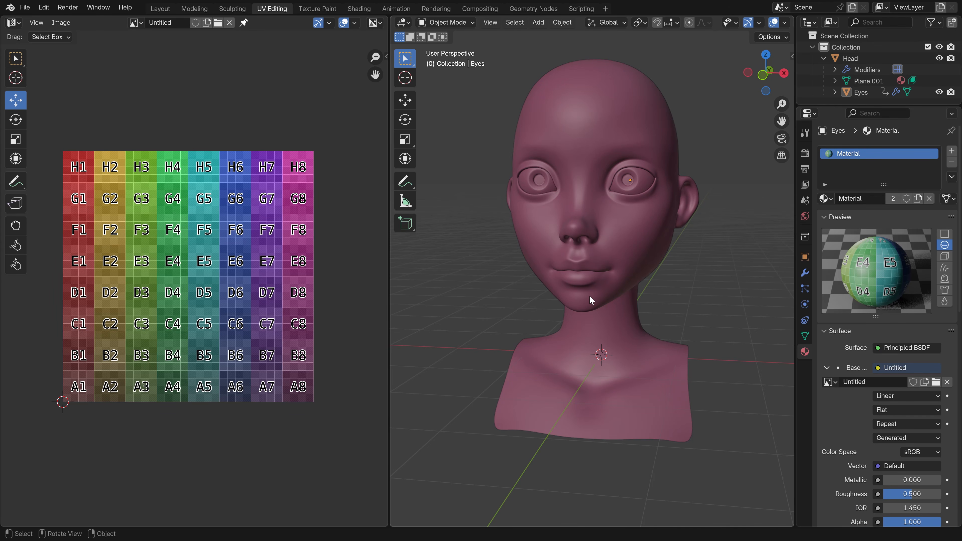
middle_drag(589, 297, 623, 214)
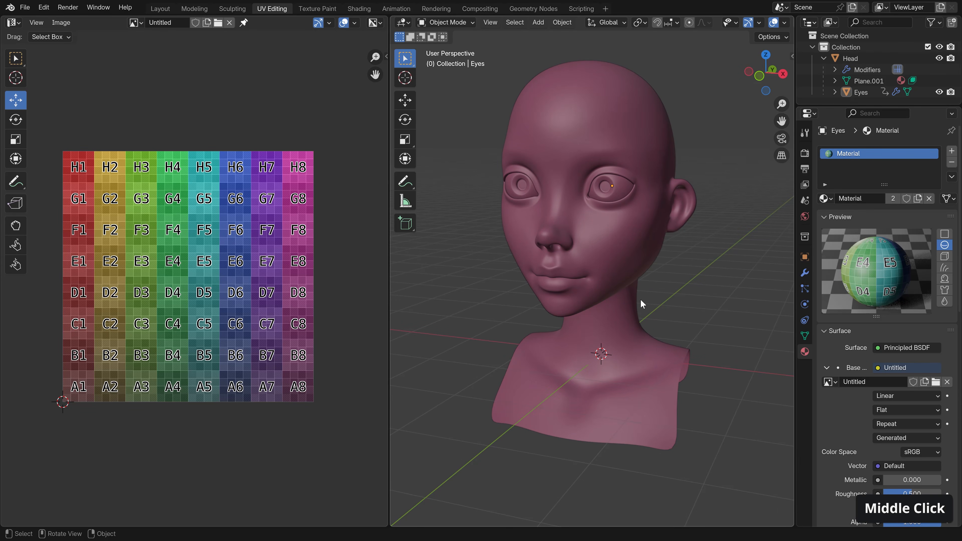
middle_drag(640, 300, 541, 270)
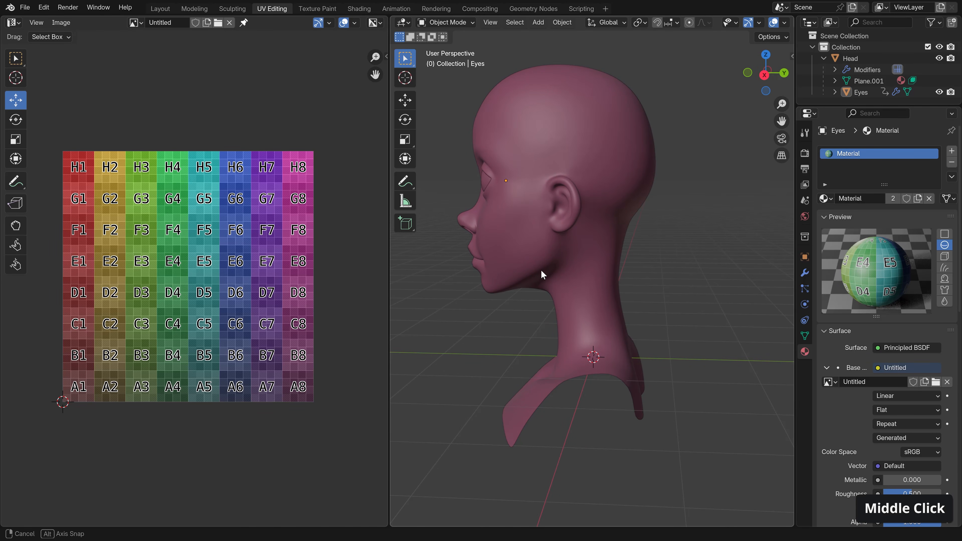
middle_drag(541, 270, 541, 270)
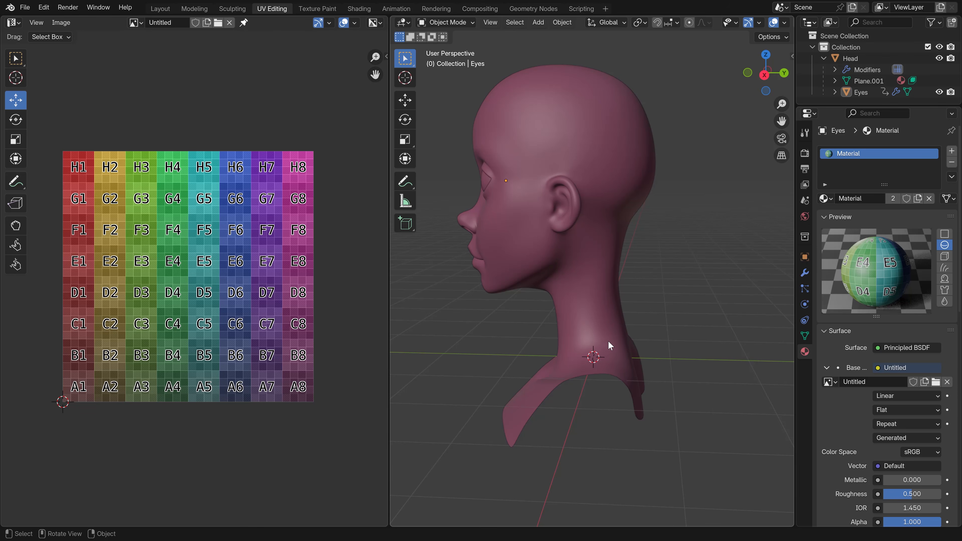
middle_drag(612, 354, 679, 398)
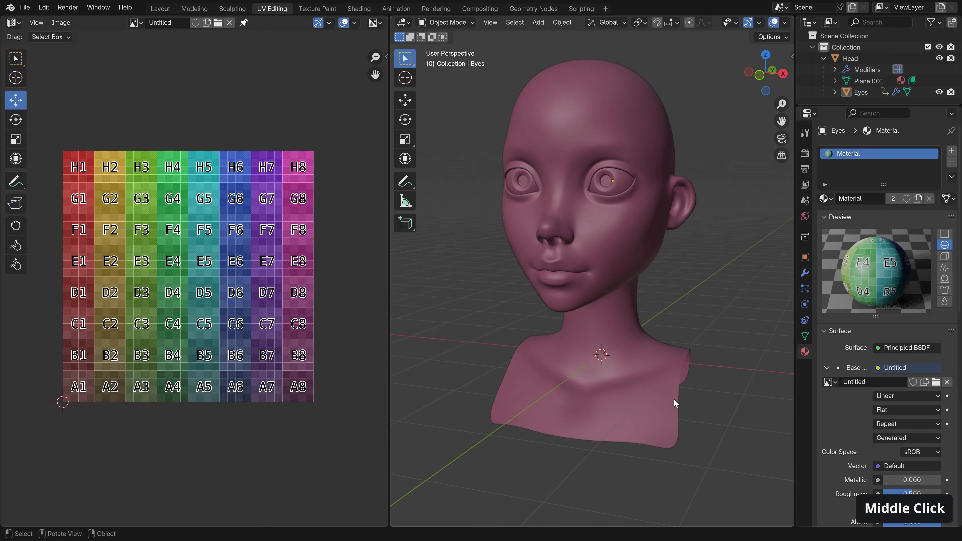
middle_drag(662, 365, 646, 404)
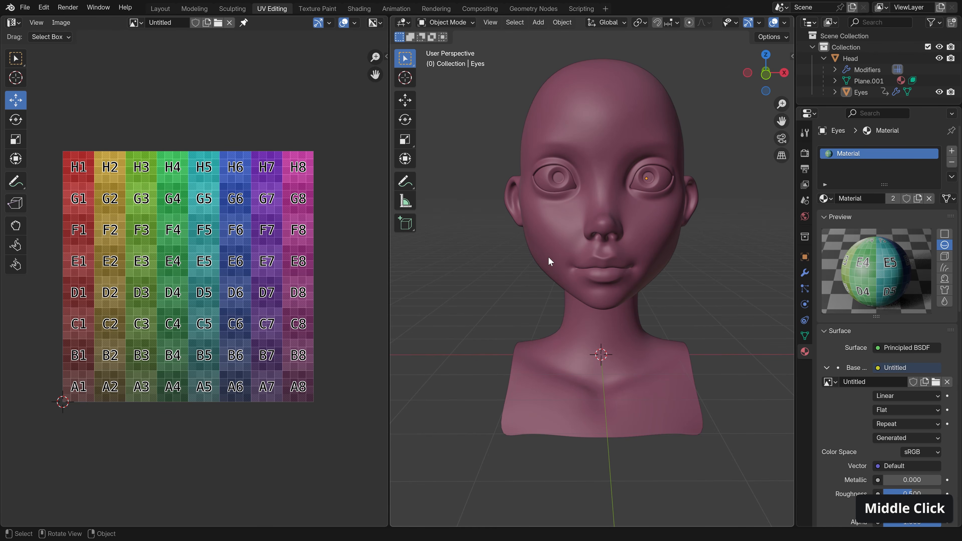
middle_drag(548, 261, 588, 263)
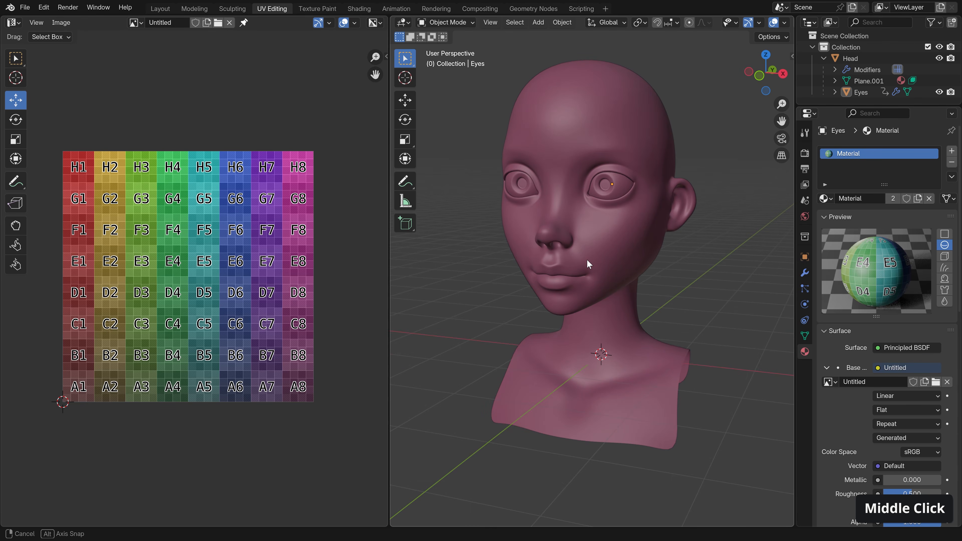
key(z)
mouse_move(592, 291)
middle_down()
mouse_move(599, 241)
mouse_move(555, 236)
middle_up()
scroll(555, 236, up, 2)
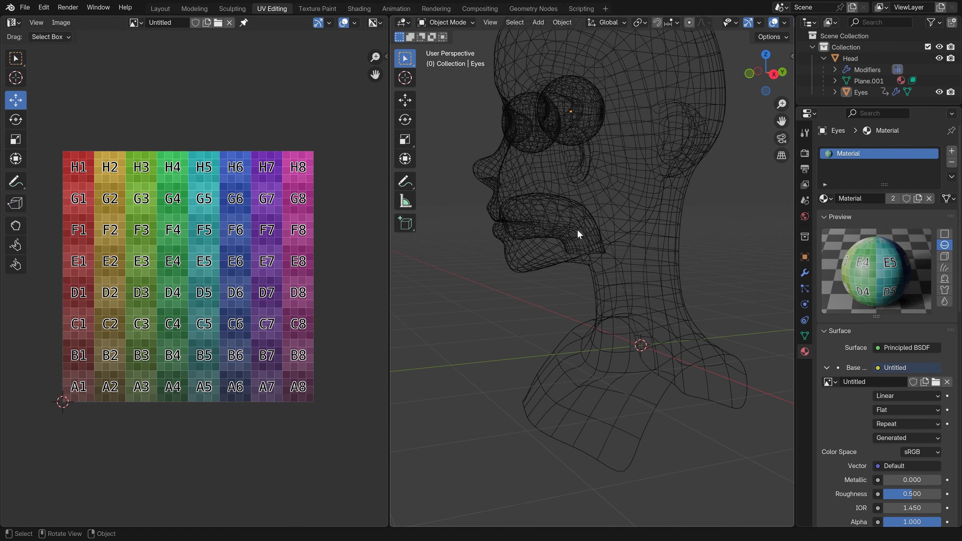
shift+middle_drag(584, 245, 543, 229)
key(z)
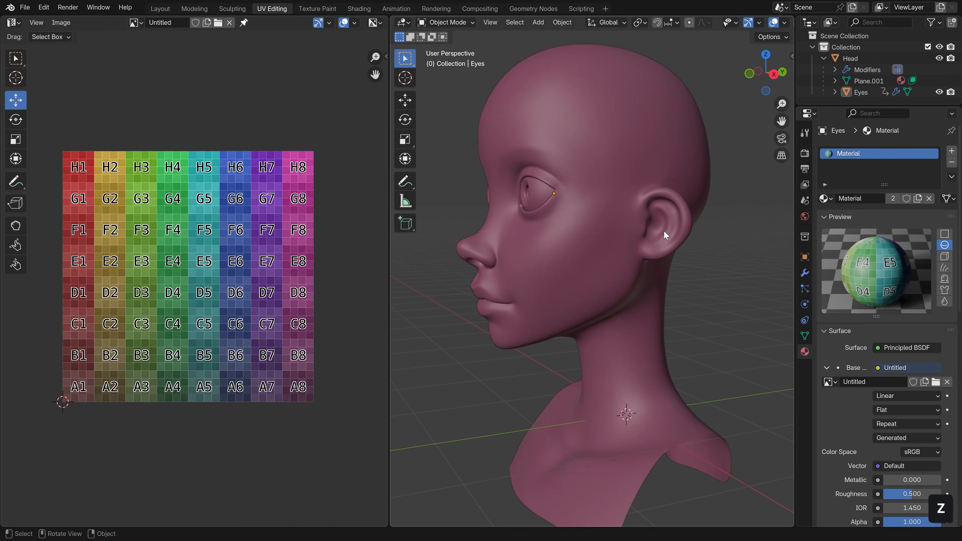
Step: Hide the Eyes object and open the Head mesh in Edit Mode
click(939, 92)
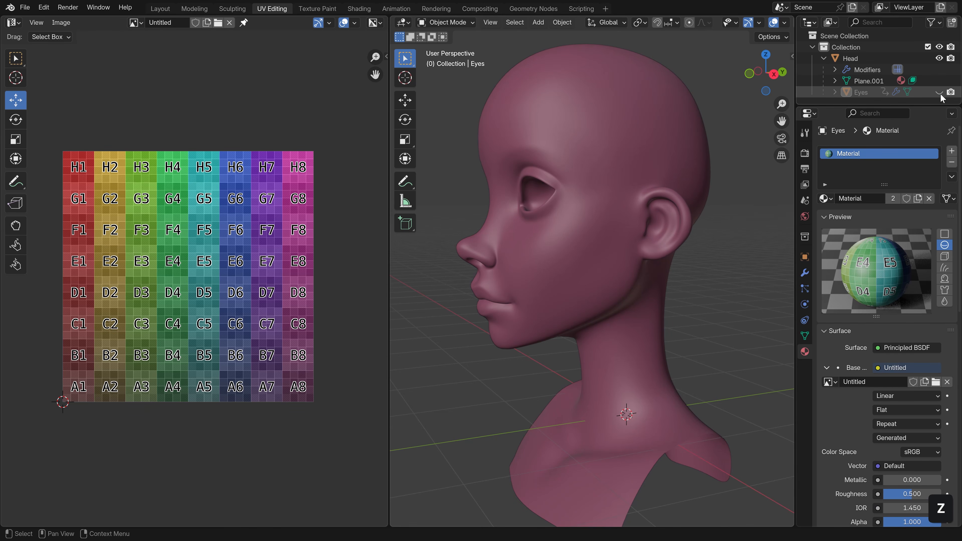
middle_drag(543, 251, 605, 212)
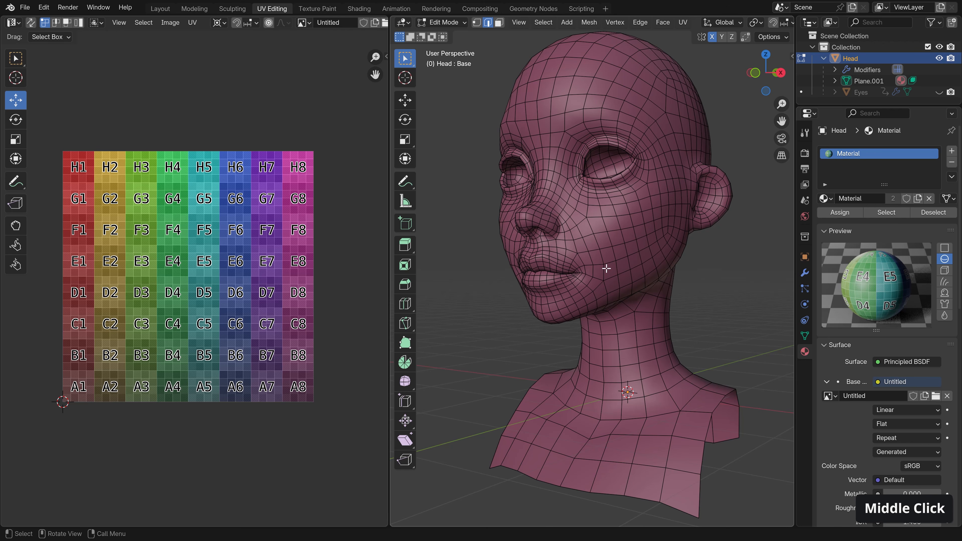
Step: Mark the inner rim edge loops of both eye sockets as seams and clear the selection
scroll(605, 164, up, 4)
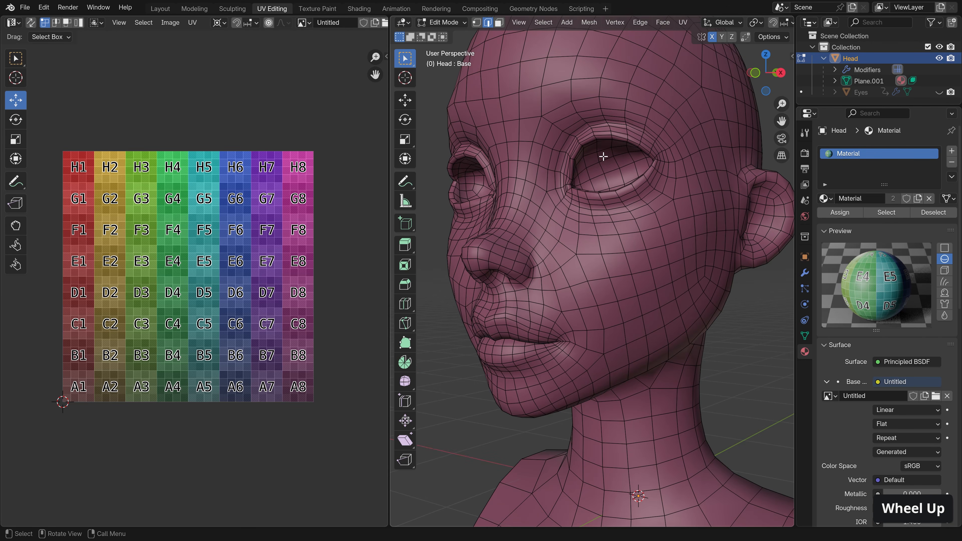
scroll(602, 173, up, 3)
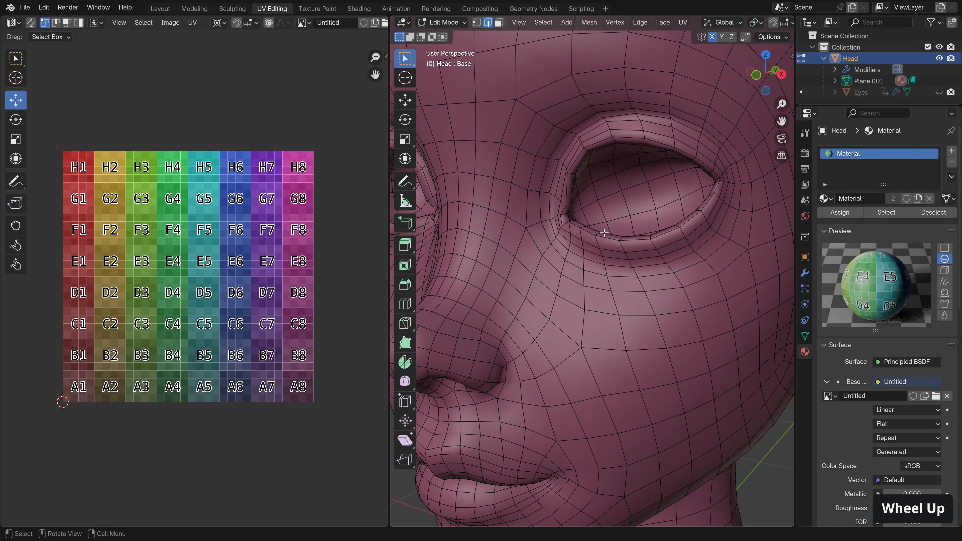
key(alt)
alt+click(598, 230)
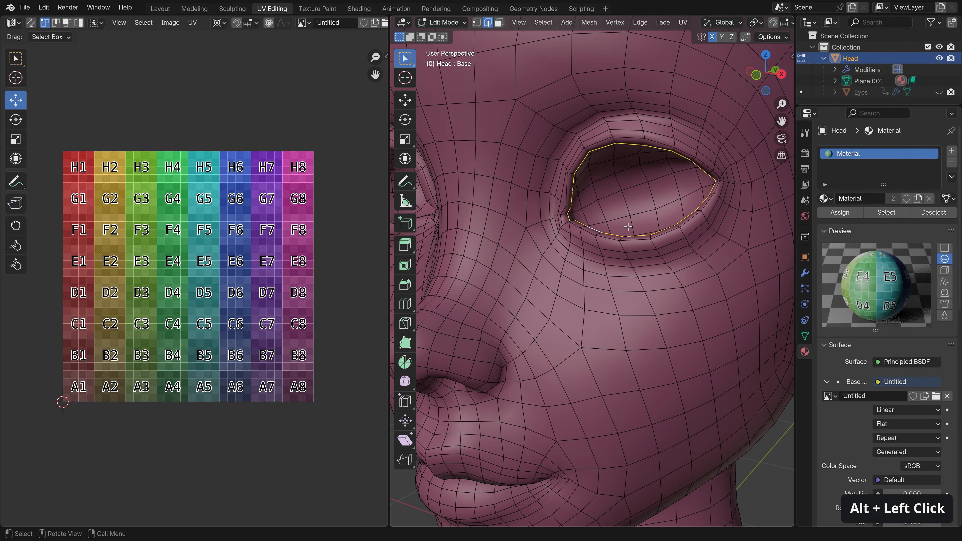
middle_drag(624, 196, 651, 210)
middle_drag(507, 228, 530, 232)
scroll(511, 253, up, 2)
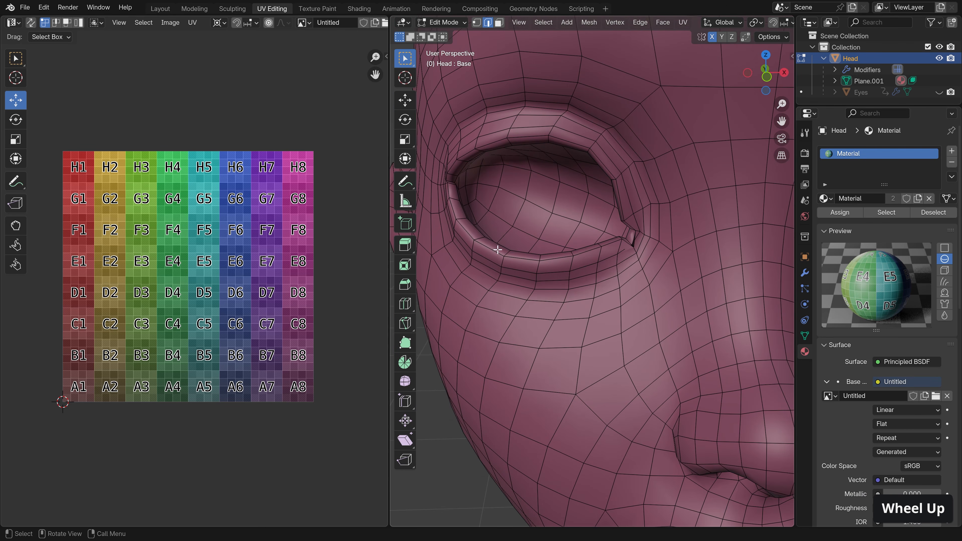
alt+shift+click(494, 244)
scroll(551, 243, down, 4)
middle_drag(646, 266, 577, 205)
right_click(642, 225)
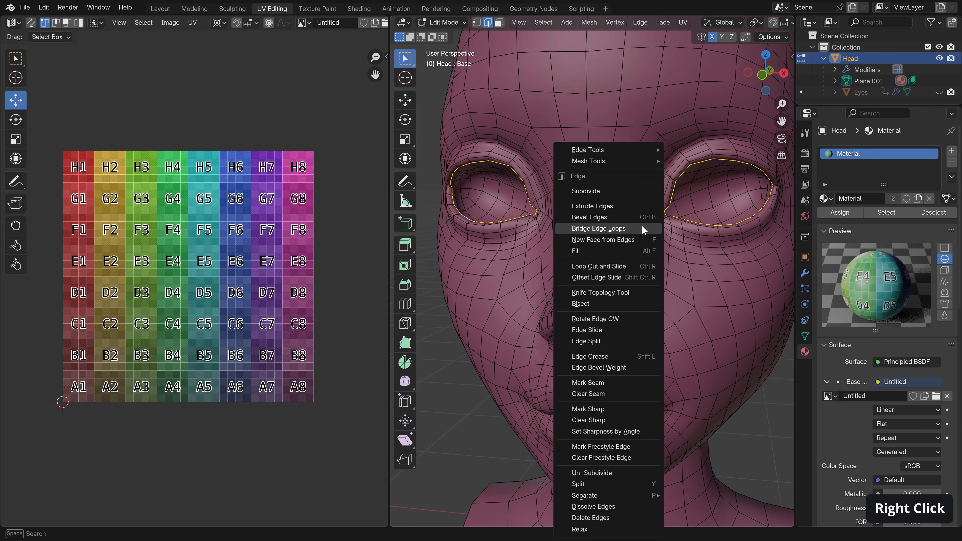
click(633, 382)
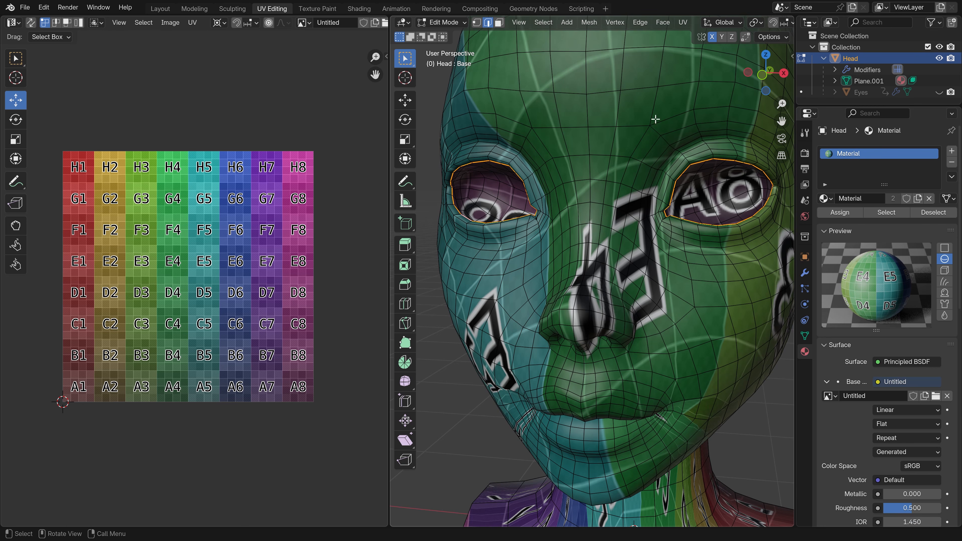
scroll(625, 190, down, 2)
shift+middle_drag(676, 325, 654, 267)
key(a)
key(a)
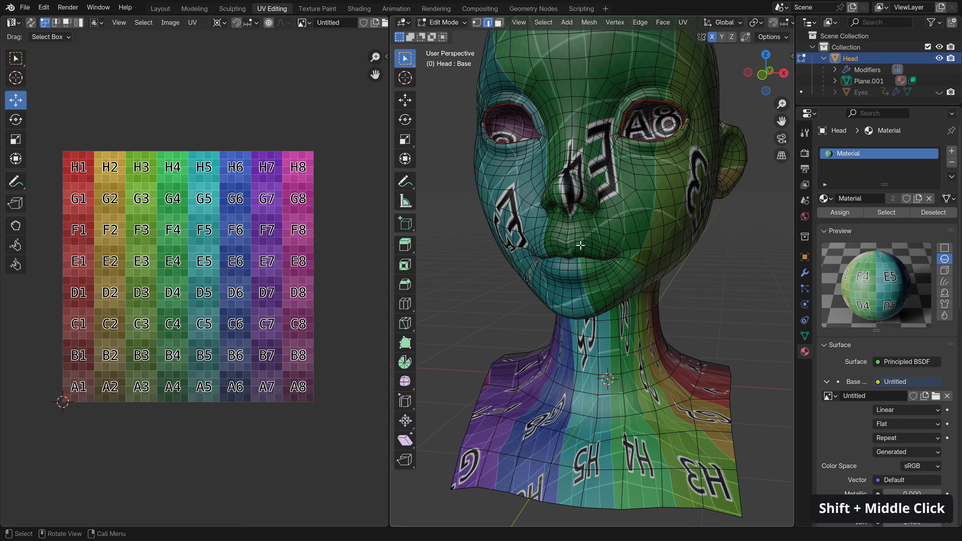
Step: Select the edge loop where the lips meet and switch to wireframe shading to expose the mouth interior
scroll(577, 252, up, 3)
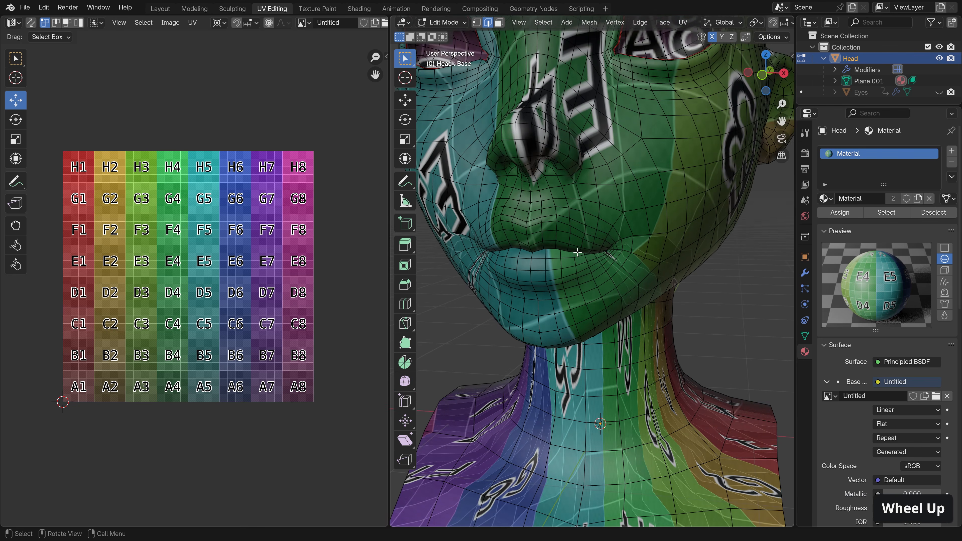
scroll(577, 252, up, 2)
alt+click(524, 253)
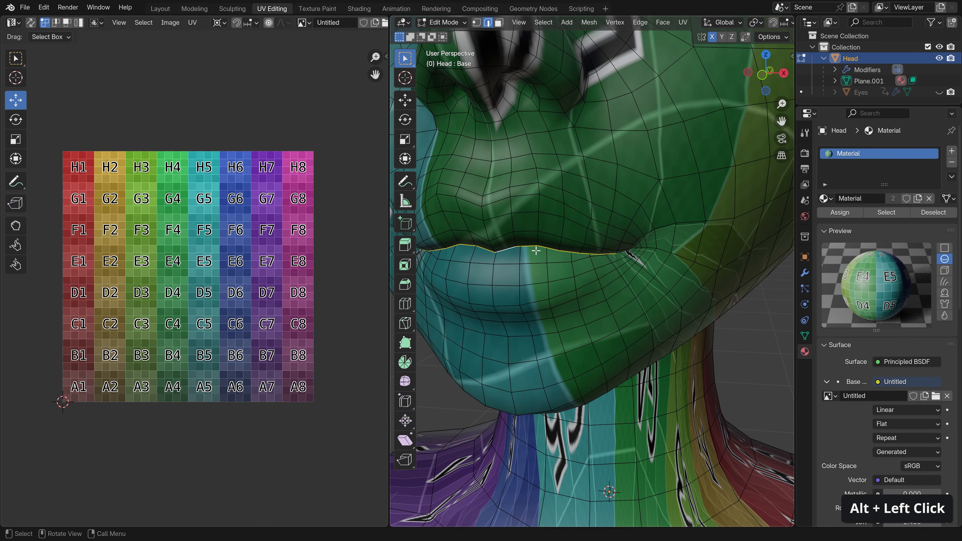
mouse_move(497, 266)
middle_down()
mouse_move(457, 275)
mouse_move(641, 257)
mouse_move(619, 274)
mouse_move(545, 268)
middle_up()
key(z)
click(593, 259)
scroll(611, 273, up, 2)
scroll(545, 269, up, 1)
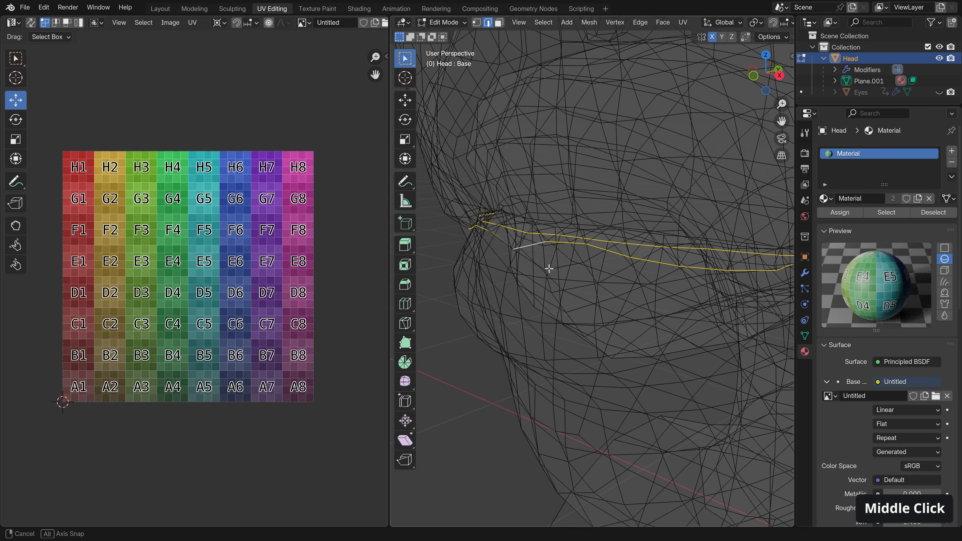
Step: Select the neighbouring edge loop inside the mouth instead, mark it as a seam, and deselect everything in solid shading
key(alt)
alt+click(562, 227)
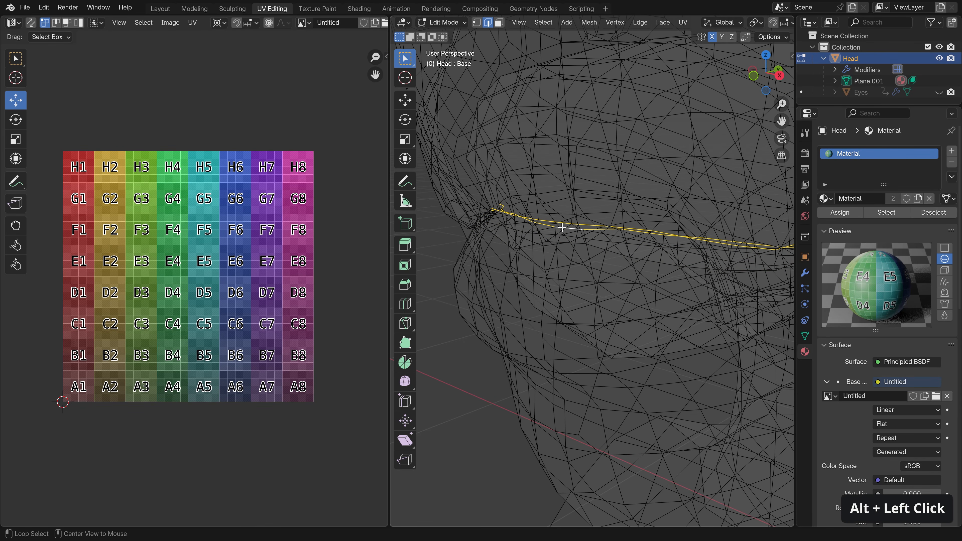
middle_drag(571, 238, 466, 270)
key(z)
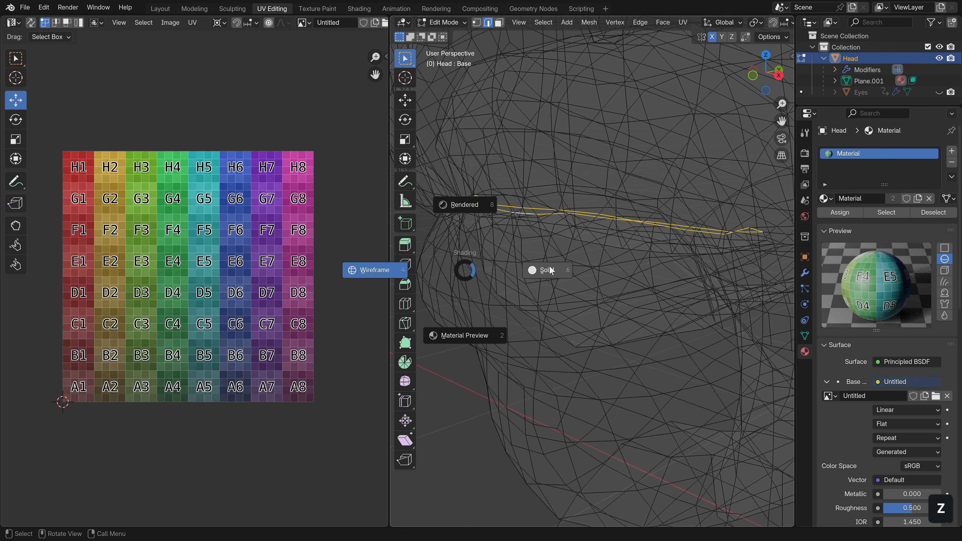
scroll(629, 247, down, 2)
middle_drag(630, 247, 603, 280)
key(z)
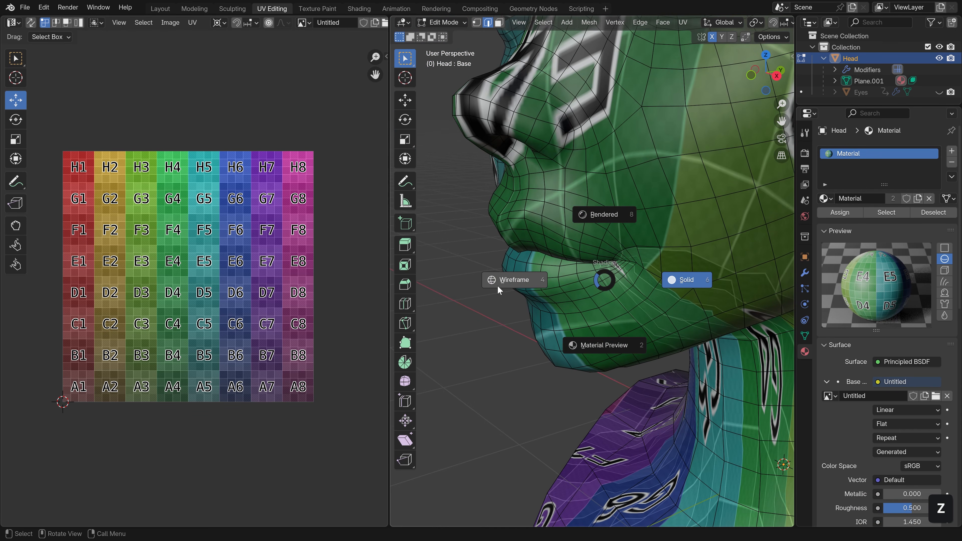
right_click(544, 268)
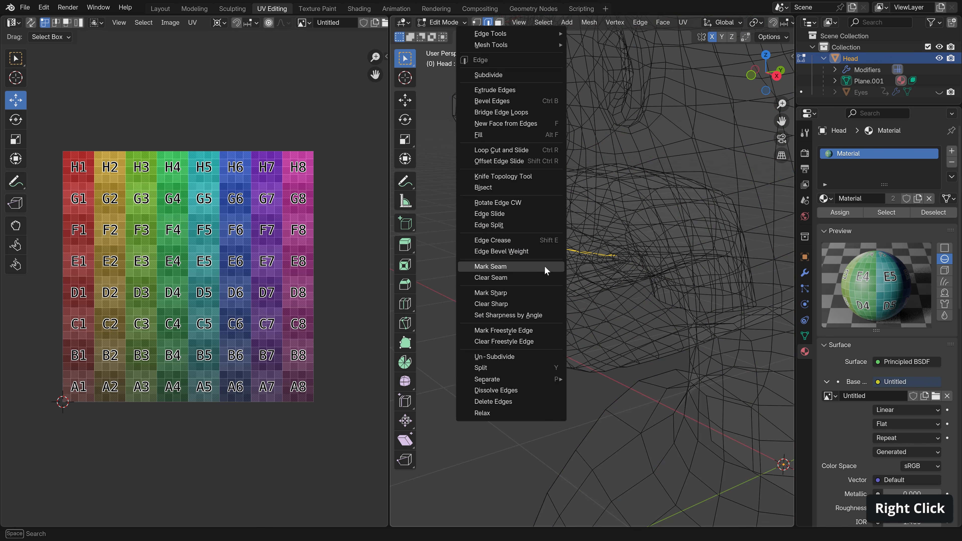
click(545, 267)
key(a)
key(a)
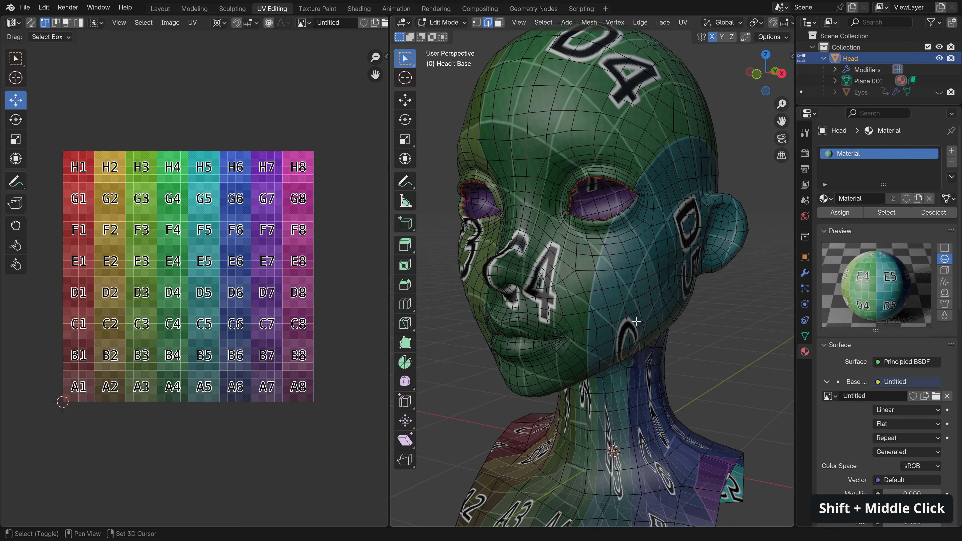
Step: Select a closed path of edges around the base of one ear and mark it as a seam
middle_drag(636, 321, 596, 308)
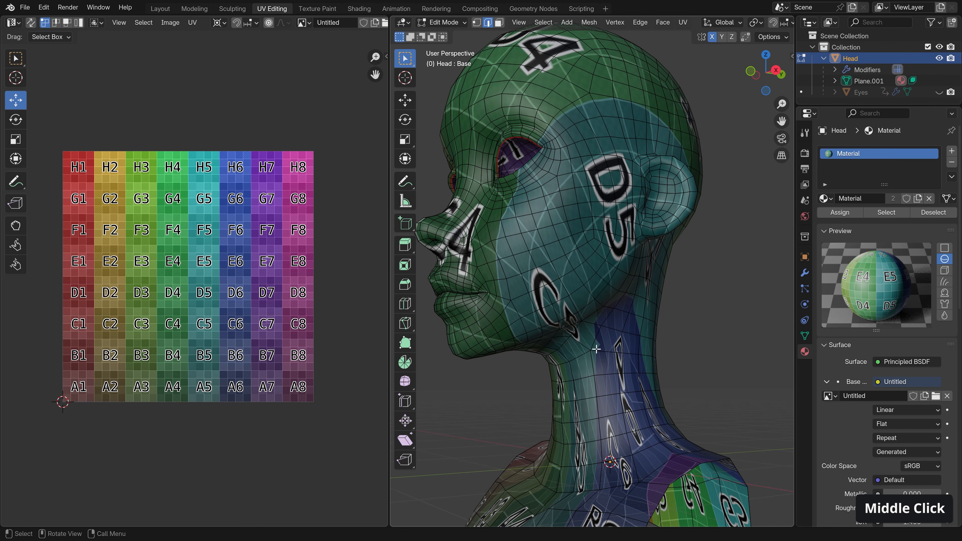
middle_drag(604, 354, 613, 275)
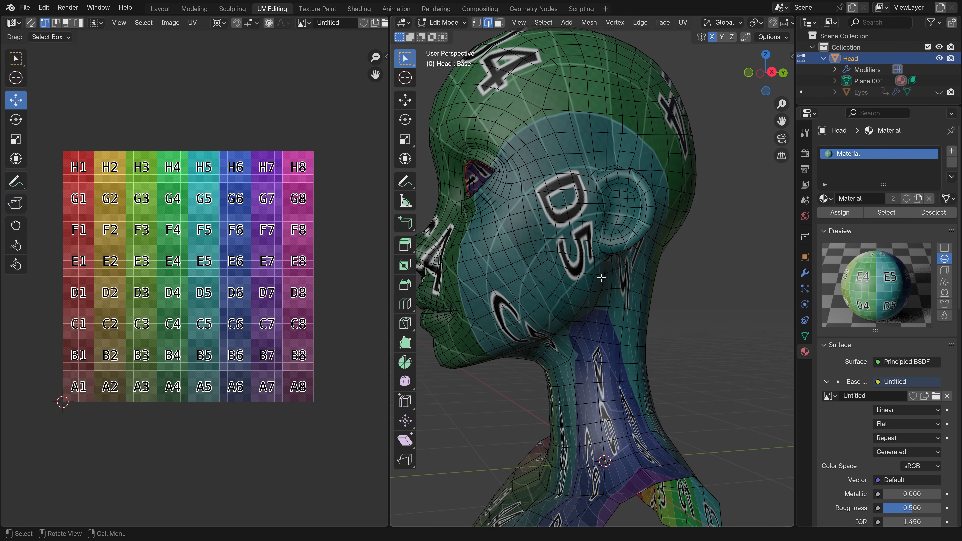
middle_drag(516, 357, 617, 273)
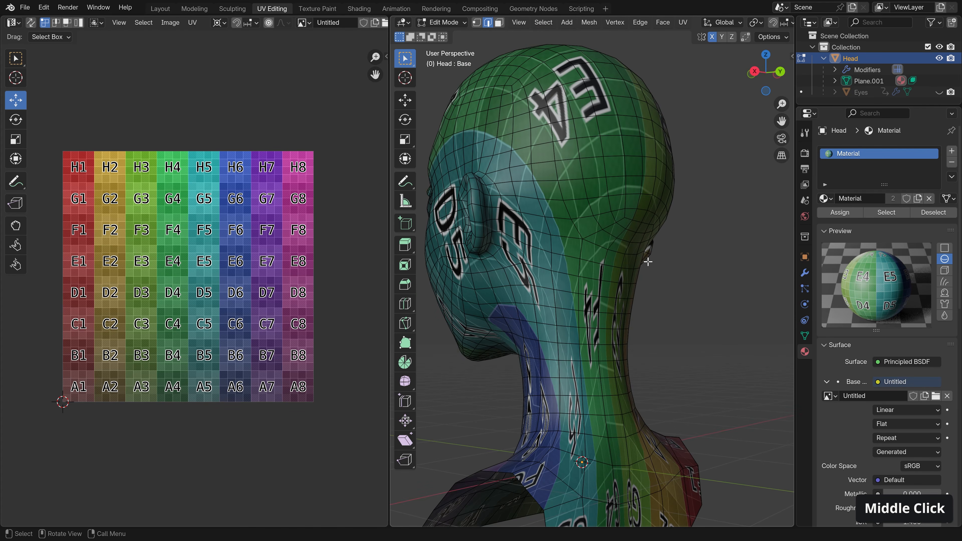
middle_drag(603, 377, 653, 328)
scroll(547, 248, up, 2)
shift+middle_drag(552, 237, 548, 195)
shift+click(544, 169)
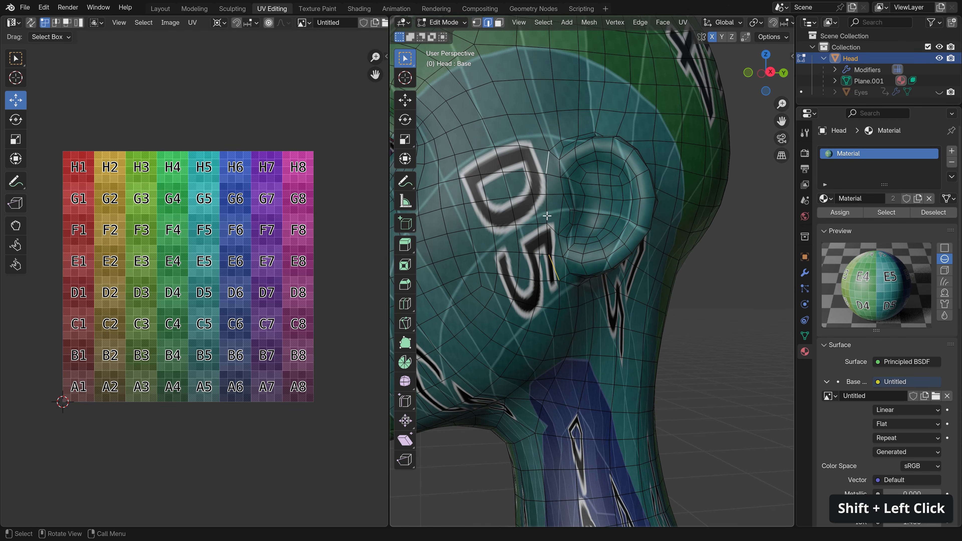
ctrl+click(555, 236)
middle_drag(582, 158, 541, 188)
ctrl+click(506, 225)
middle_drag(519, 285, 605, 267)
ctrl+click(534, 200)
ctrl+click(483, 209)
right_click(605, 268)
click(604, 268)
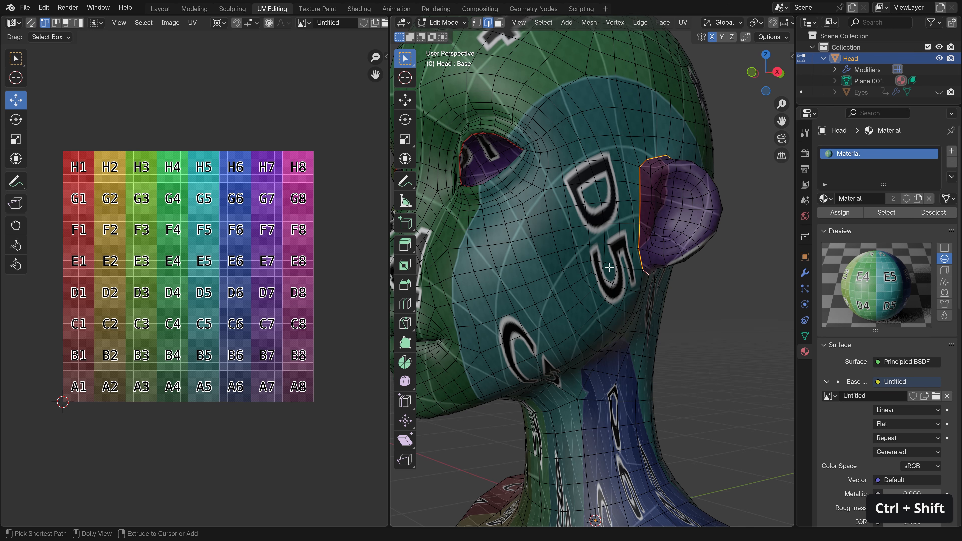
Step: Mirror the ear edge selection to the opposite ear and mark that loop as a seam
key(ctrl+shift+m)
scroll(609, 268, down, 2)
middle_drag(626, 286, 565, 271)
right_click(574, 254)
click(574, 253)
Step: Mark the edge path from under the jaw up to the base of the ear as a seam on both sides of the head
scroll(595, 260, up, 3)
scroll(565, 271, up, 3)
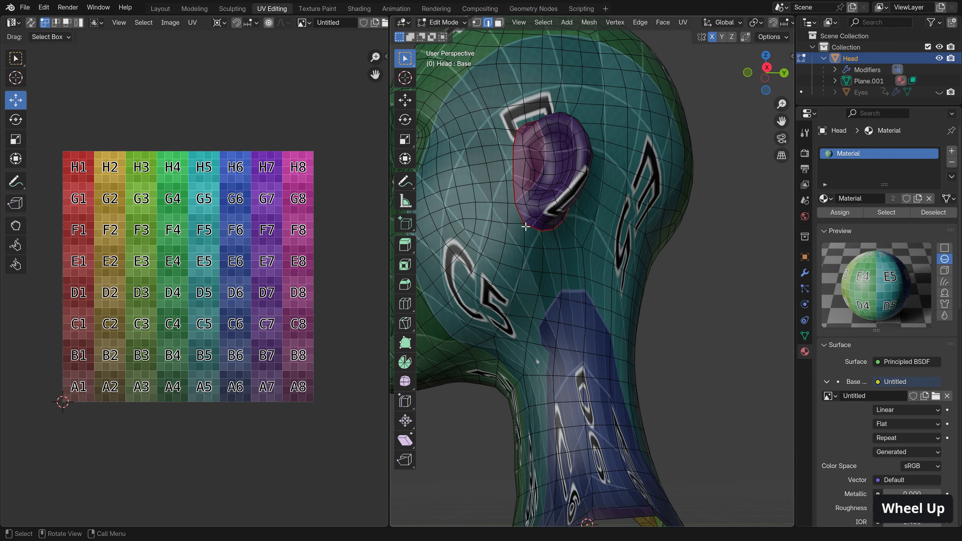
middle_drag(528, 238, 632, 269)
ctrl+click(511, 292)
ctrl+click(579, 284)
ctrl+click(610, 278)
ctrl+click(622, 229)
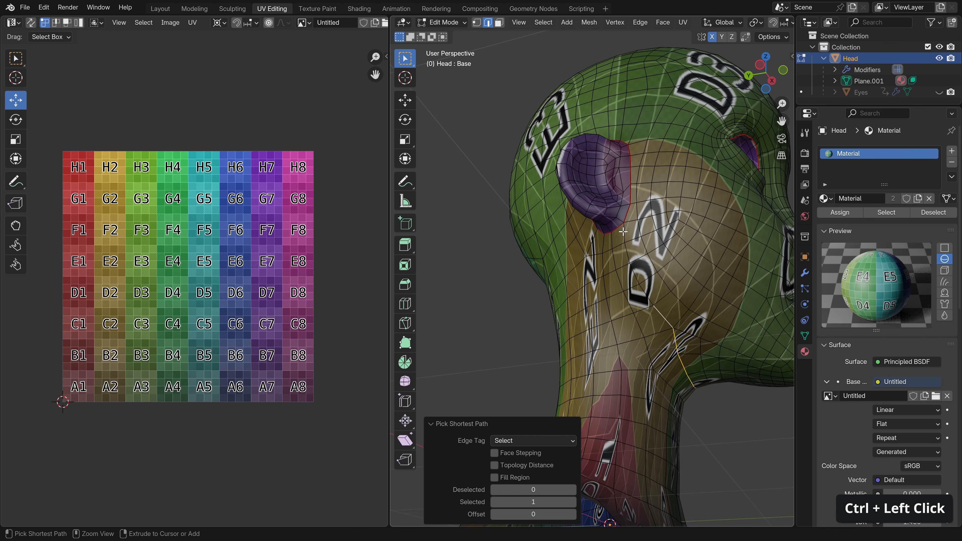
right_click(632, 280)
click(630, 280)
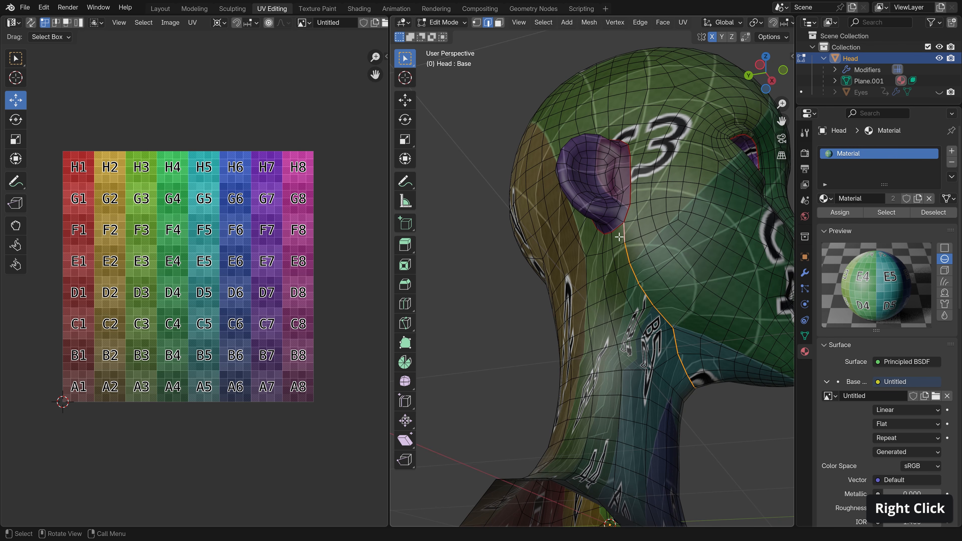
middle_drag(674, 329, 638, 274)
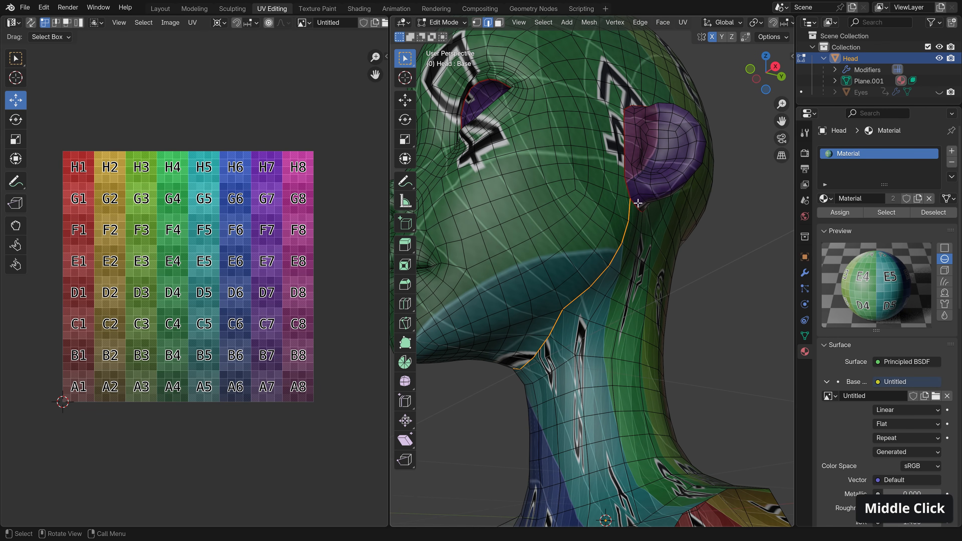
Step: Select the edge path across the back of the head from ear to ear, mark it as a seam, and check the whole mesh's UV islands
middle_drag(712, 222, 471, 260)
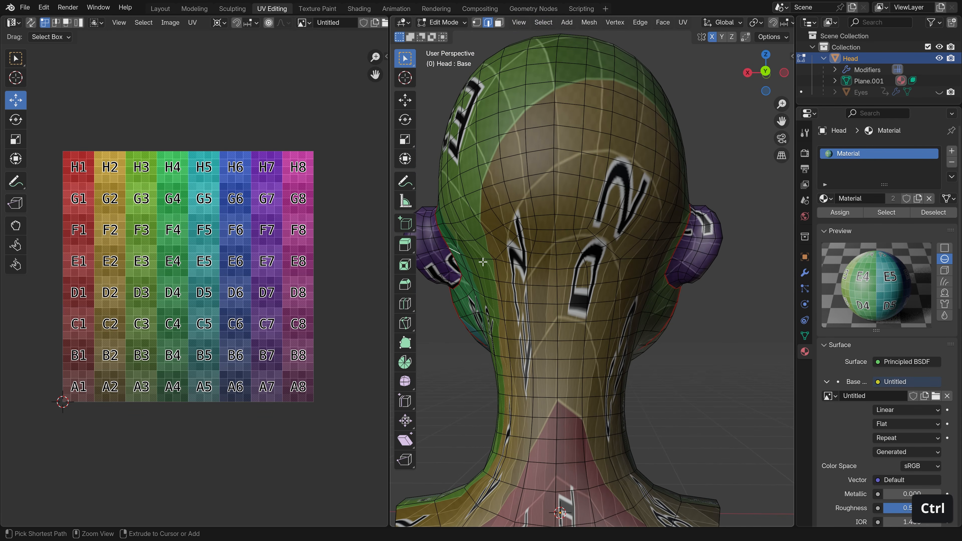
ctrl+click(483, 261)
ctrl+click(641, 262)
mouse_move(640, 261)
middle_down()
mouse_move(553, 266)
mouse_move(644, 249)
middle_up()
ctrl+click(646, 248)
right_click(619, 279)
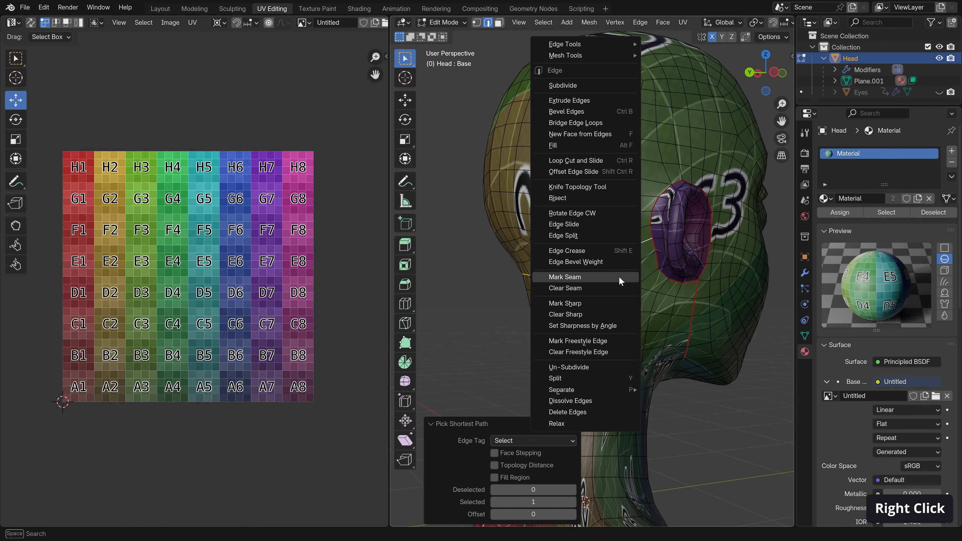
click(619, 279)
scroll(629, 271, down, 2)
key(a)
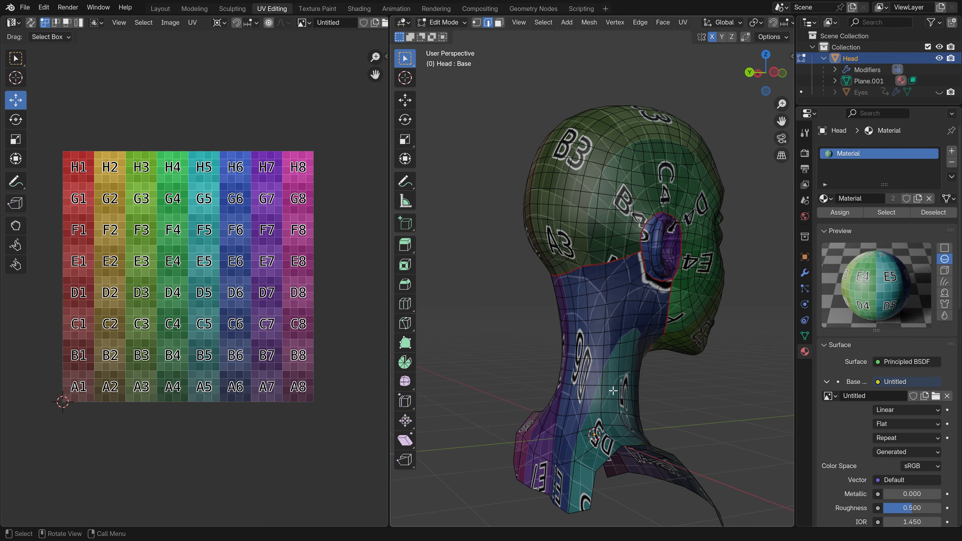
Step: Mark the edge loop around the base of the neck as a seam and select the whole mesh to show its UV islands
middle_drag(612, 389, 573, 170)
shift+middle_drag(565, 369, 637, 326)
ctrl+click(640, 324)
middle_drag(684, 300, 579, 308)
ctrl+click(625, 347)
right_click(544, 322)
click(544, 322)
middle_drag(556, 277, 625, 252)
key(a)
middle_drag(186, 353, 207, 356)
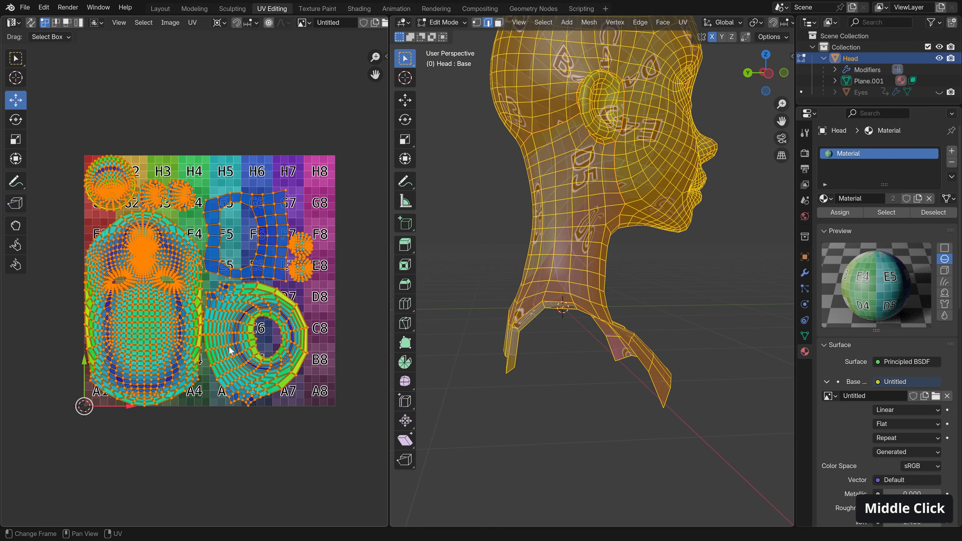
Step: Mark the vertical centre edge line down the back of the neck as a seam and check the resulting UV islands
middle_drag(667, 247, 579, 329)
key(alt+a)
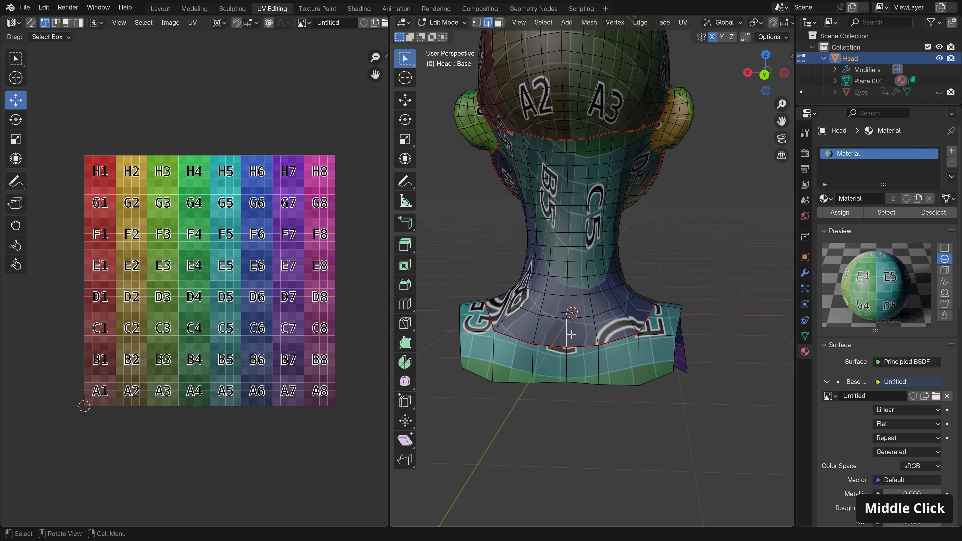
ctrl+click(568, 146)
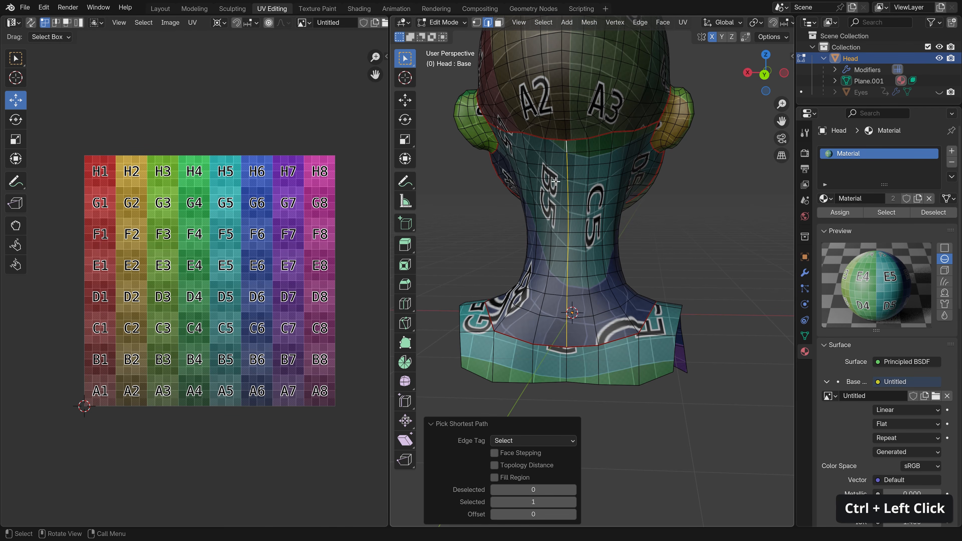
middle_drag(562, 161, 612, 256)
right_click(591, 259)
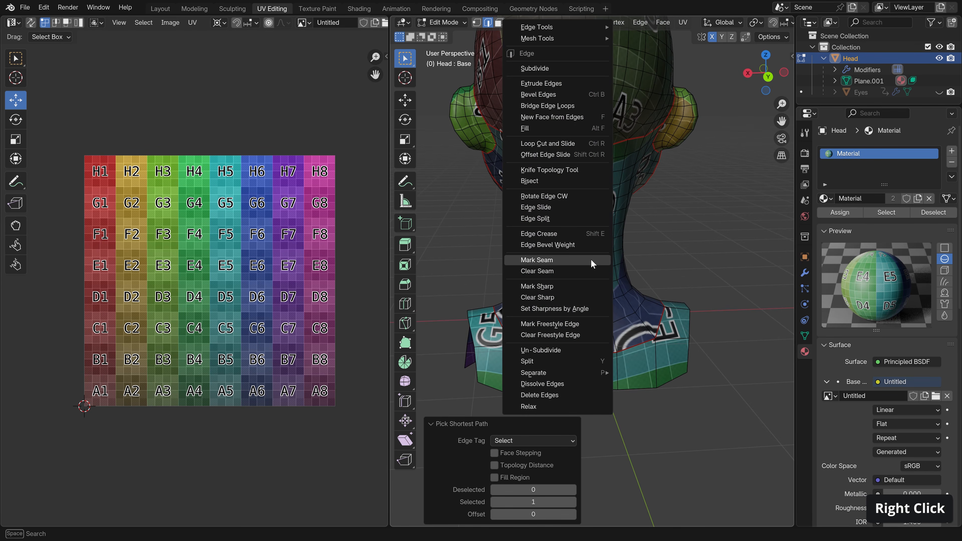
click(591, 259)
middle_drag(591, 258, 783, 262)
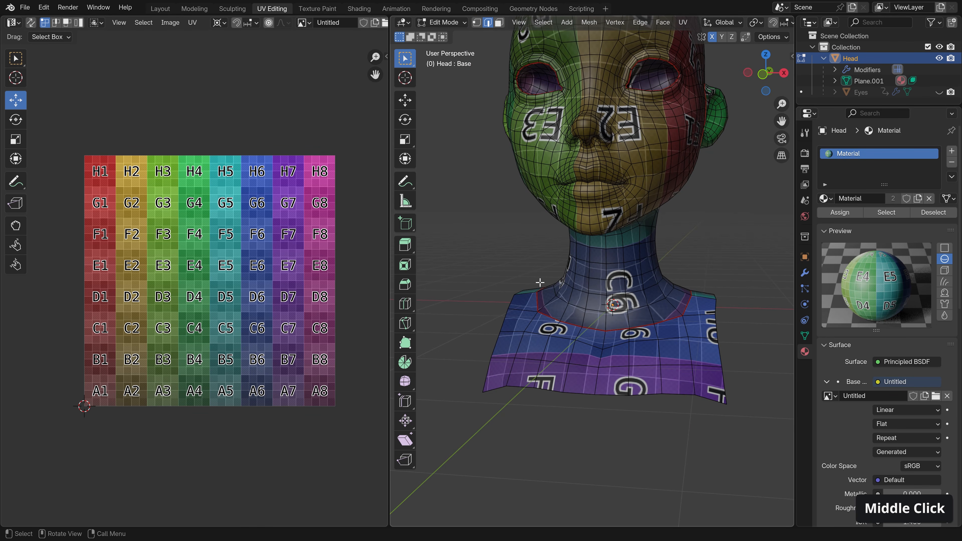
middle_drag(675, 266, 504, 269)
key(a)
scroll(239, 329, up, 2)
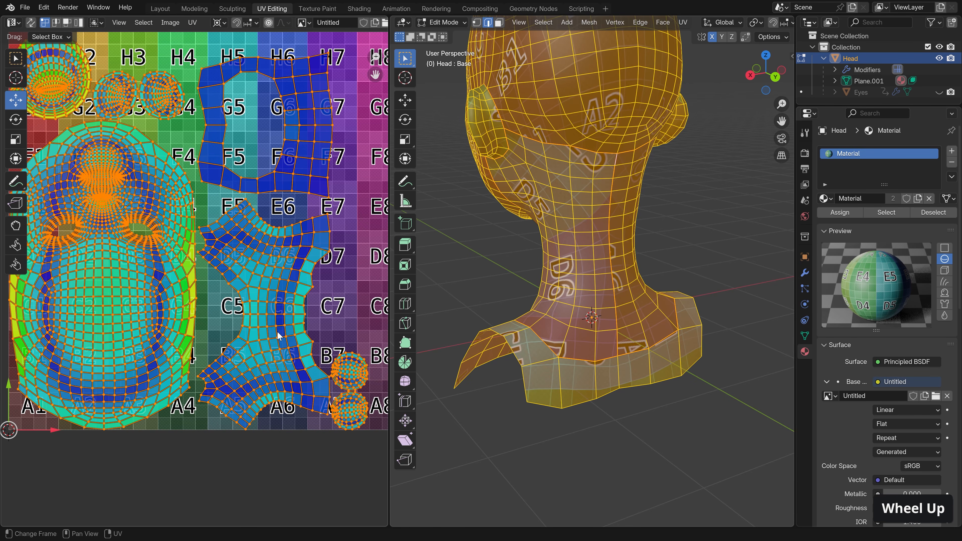
key(alt+a)
Step: Mark the centre edge path from the back-of-head seam up over the crown as a seam and show the whole mesh's UV islands
middle_drag(530, 227, 543, 133)
middle_drag(614, 136, 527, 126)
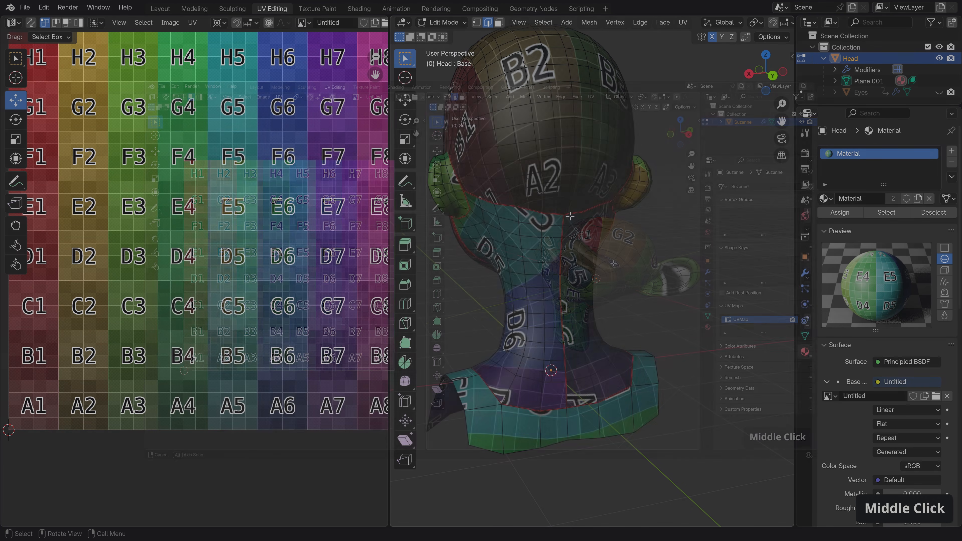
scroll(565, 207, up, 2)
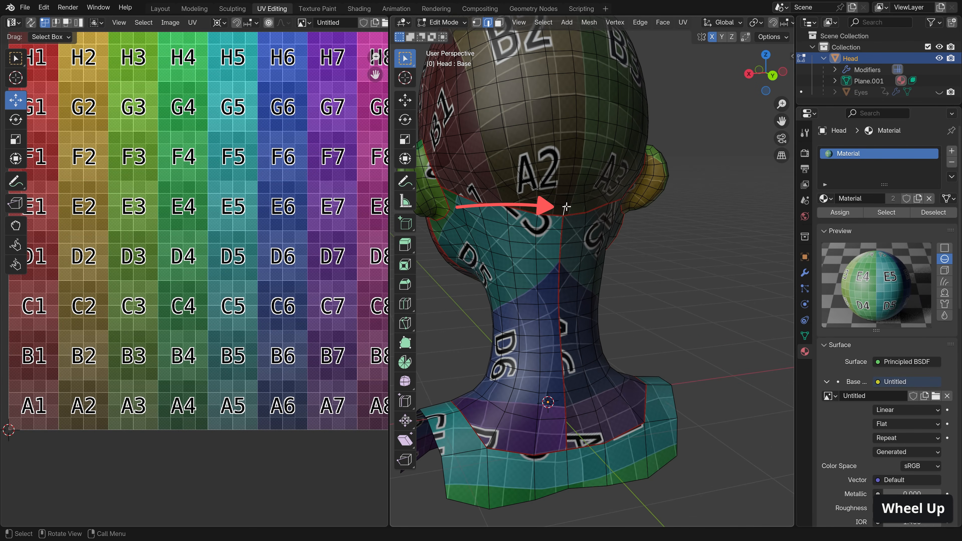
middle_drag(565, 208, 628, 246)
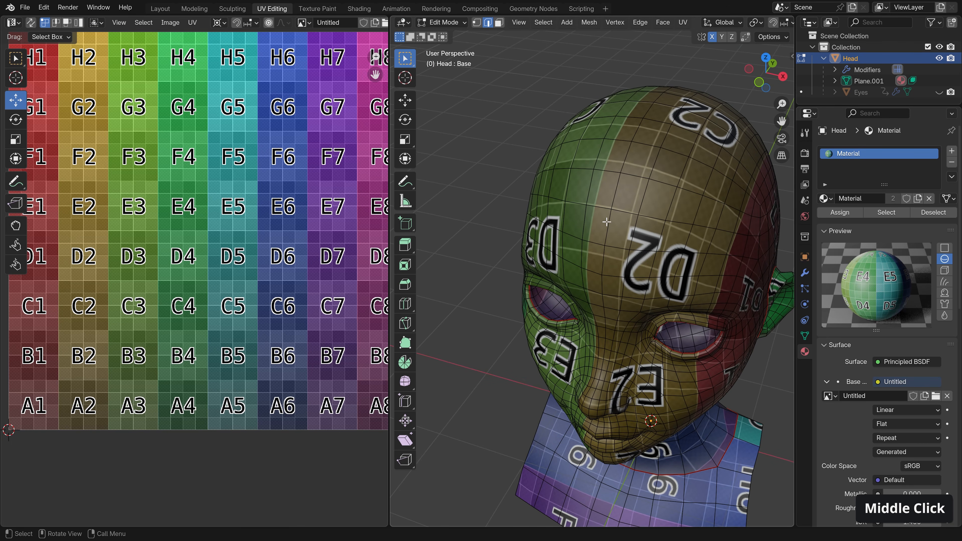
ctrl+click(609, 196)
middle_drag(609, 196, 651, 136)
scroll(636, 162, down, 1)
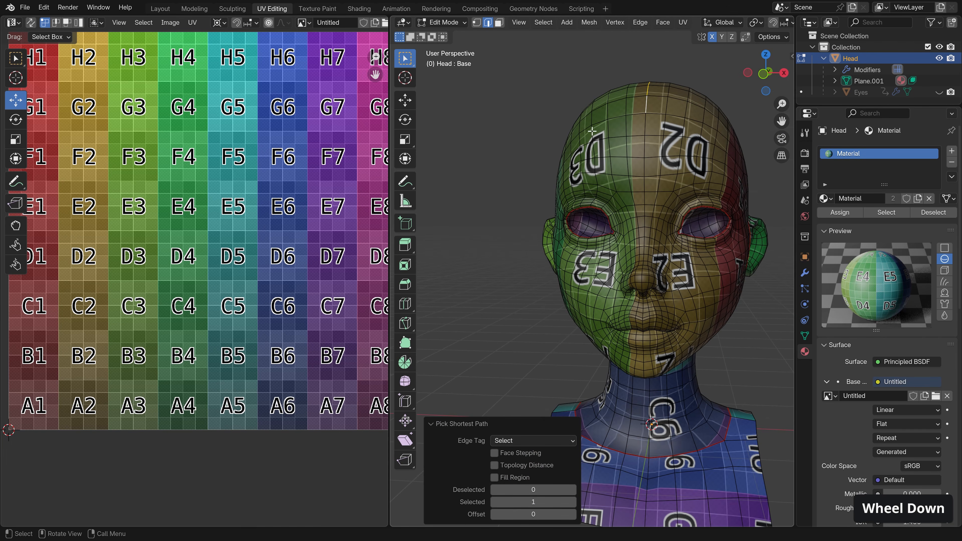
right_click(645, 142)
click(622, 246)
middle_drag(623, 246, 495, 144)
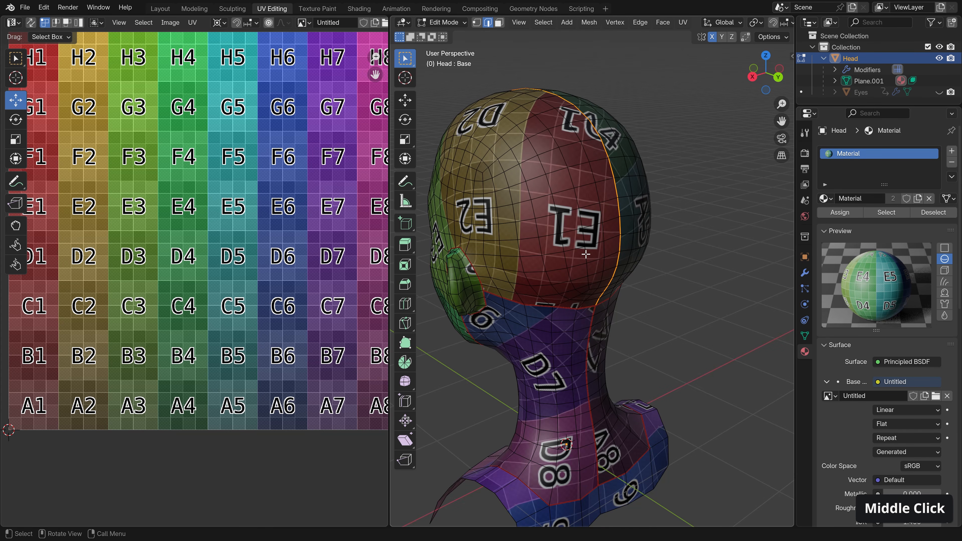
key(a)
middle_drag(129, 293, 165, 285)
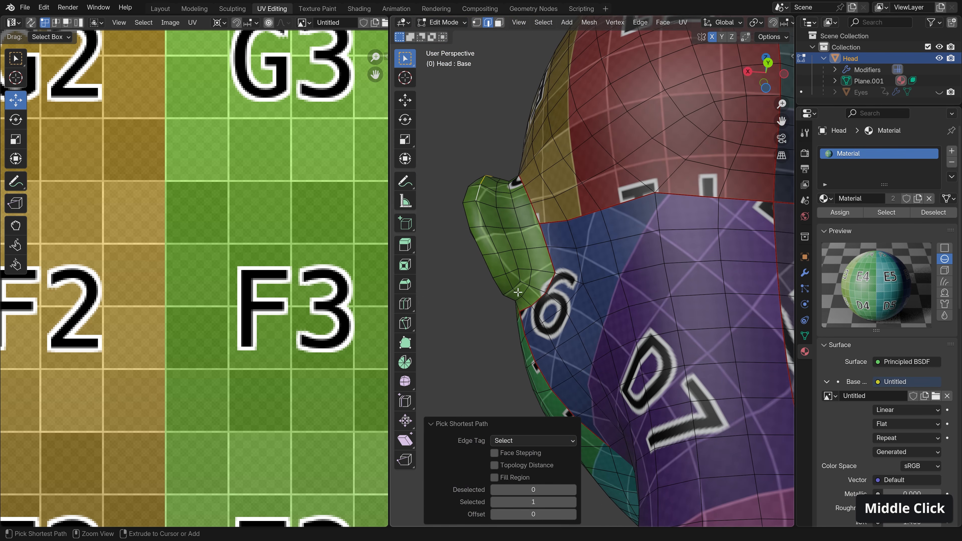
Step: Select the edge path along the back of one ear down to where the lobe meets the head
ctrl+click(521, 306)
middle_drag(526, 306, 620, 268)
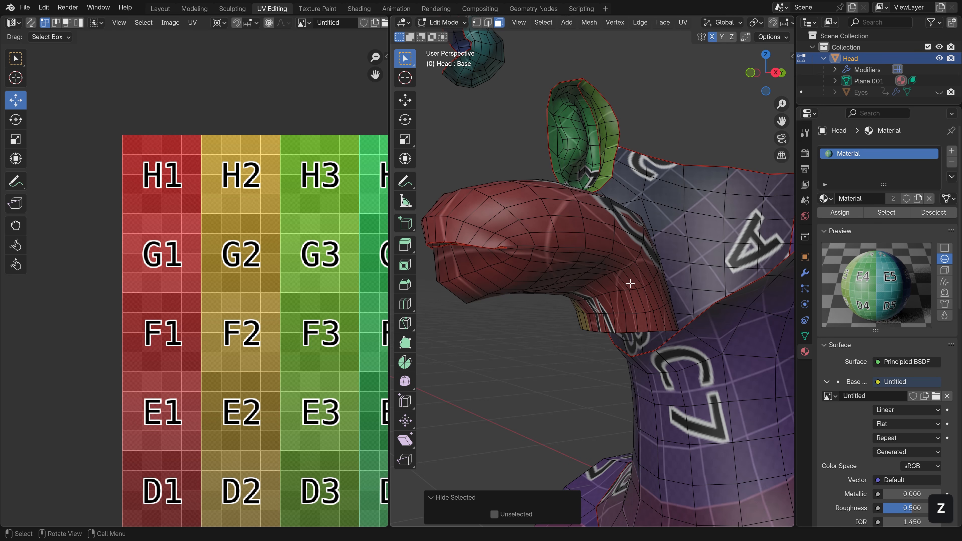
Step: Select the lengthwise edge loop along the underside of the exposed mouth interior and mark it as a seam
middle_drag(630, 283, 552, 204)
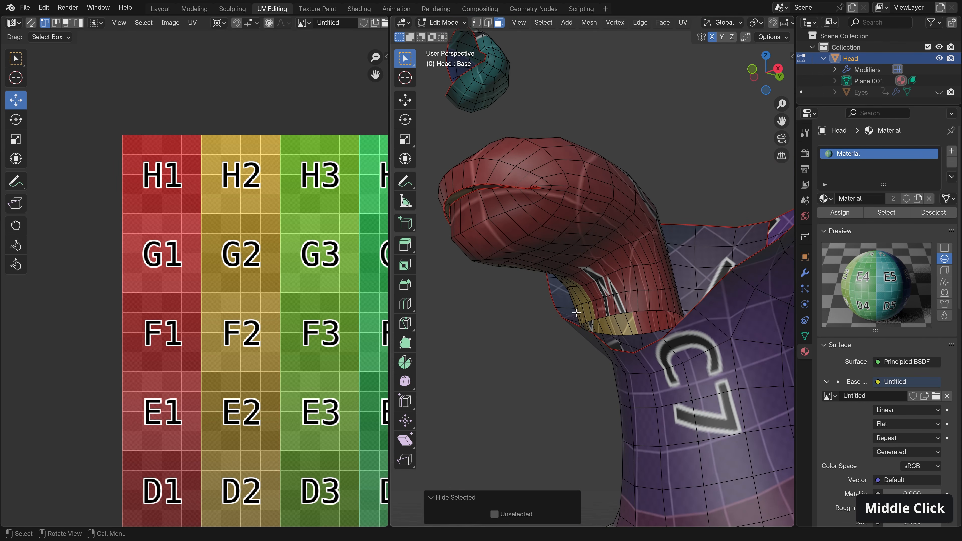
middle_drag(541, 287, 541, 266)
key(2)
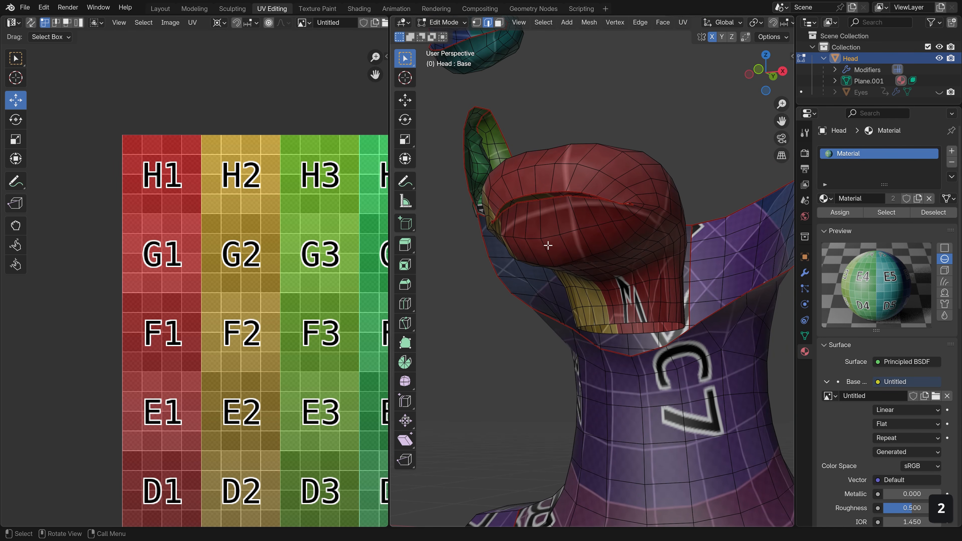
alt+click(545, 246)
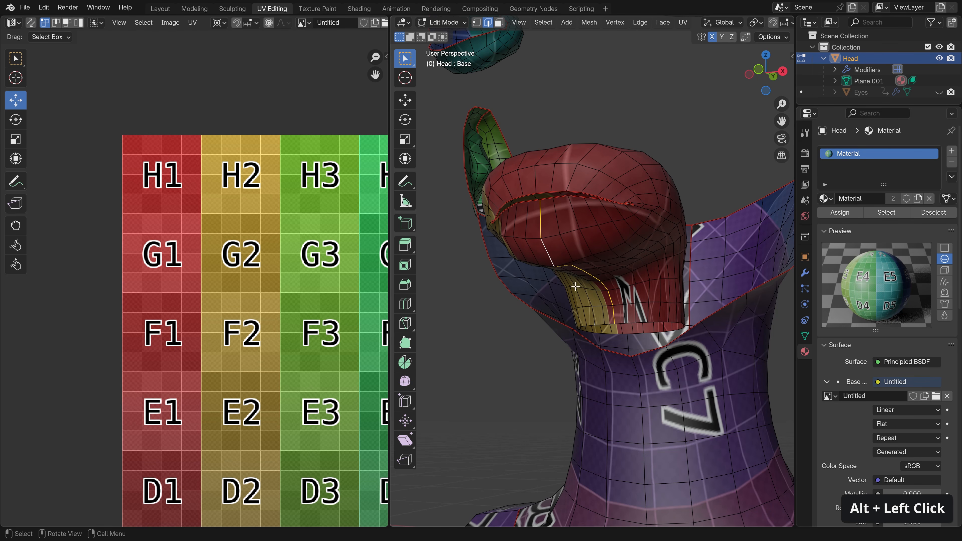
right_click(567, 281)
click(585, 279)
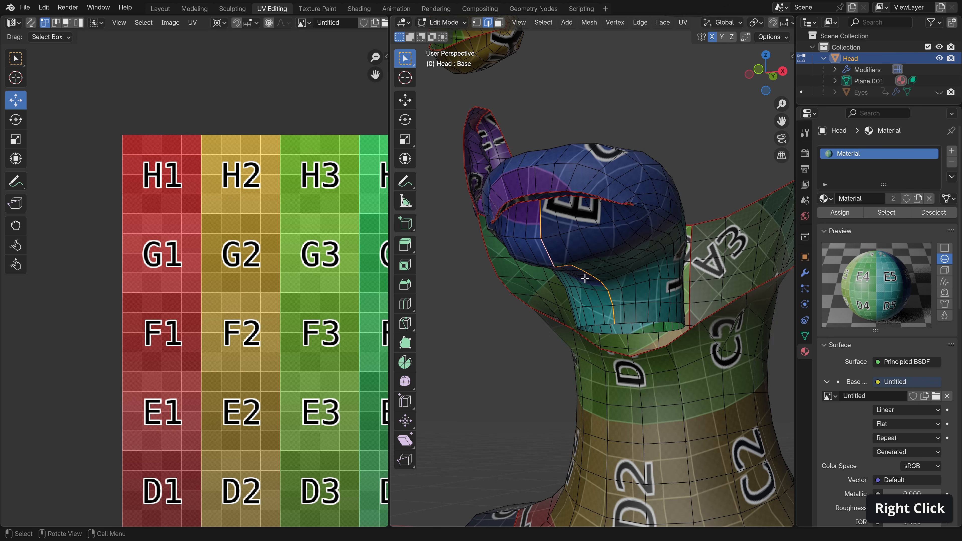
Step: Bring back the hidden faces, select the whole head, and unwrap it with the Angle Based method
key(a)
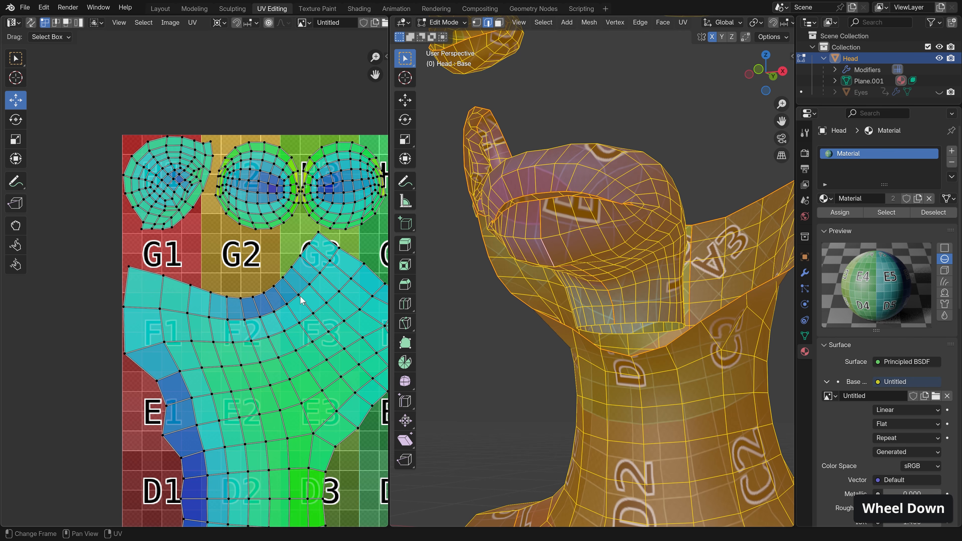
scroll(346, 348, down, 5)
middle_drag(345, 348, 232, 312)
scroll(301, 284, up, 2)
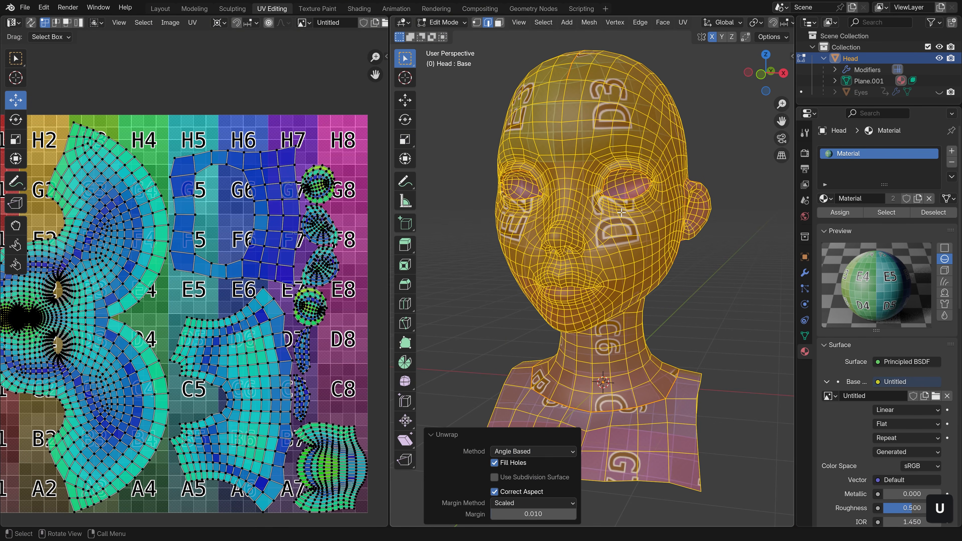
middle_drag(168, 298, 202, 289)
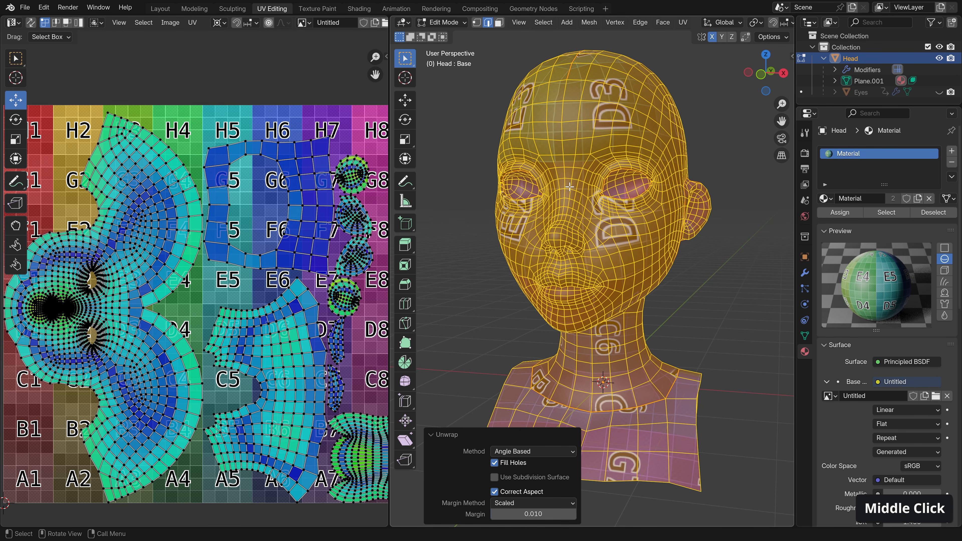
Step: Unwrap the whole head again using the Minimum Stretch method
key(u)
mouse_move(571, 190)
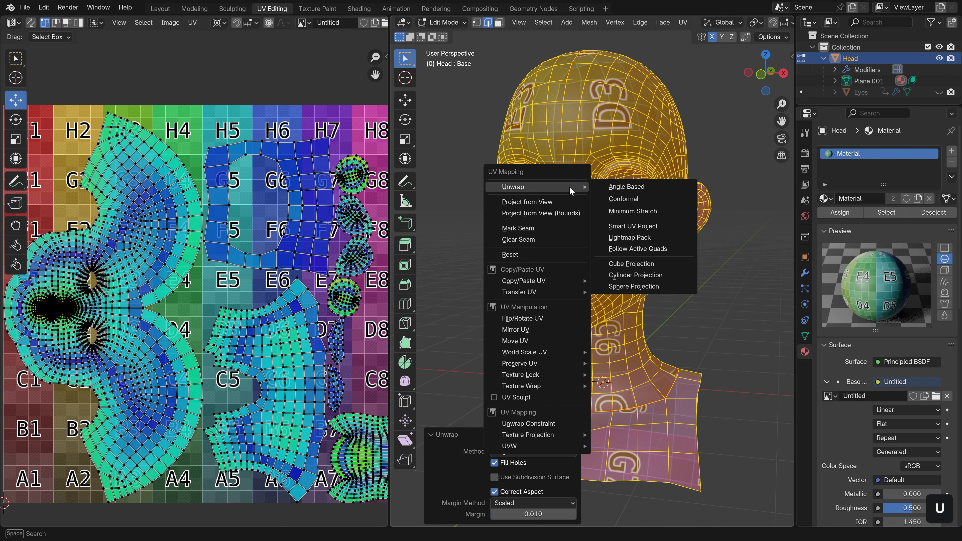
click(635, 213)
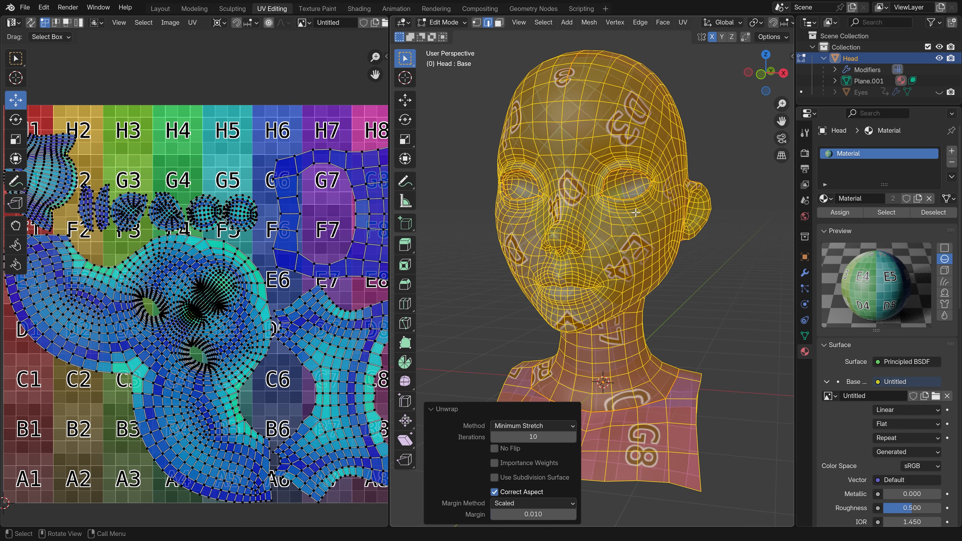
Step: Examine the stretch across the UV islands and the checker texture on the head in Object Mode
scroll(212, 326, up, 3)
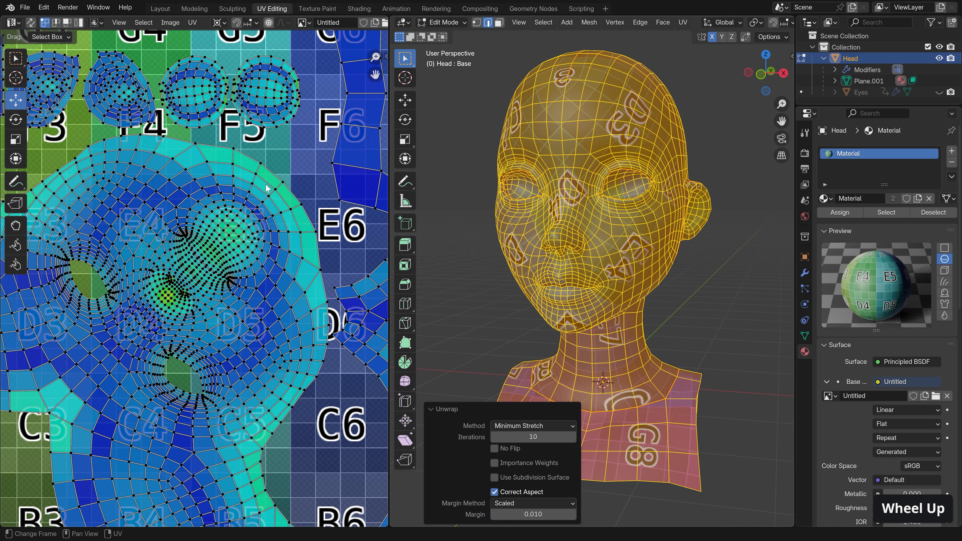
scroll(333, 315, down, 3)
middle_drag(333, 315, 228, 354)
scroll(521, 227, up, 2)
scroll(521, 228, down, 1)
key(Tab)
middle_drag(600, 229, 634, 232)
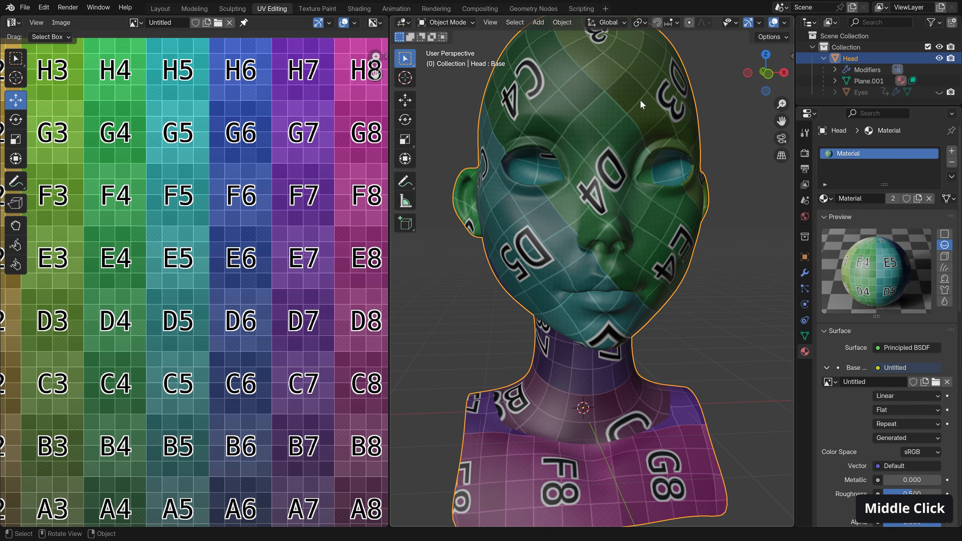
middle_drag(588, 455, 595, 419)
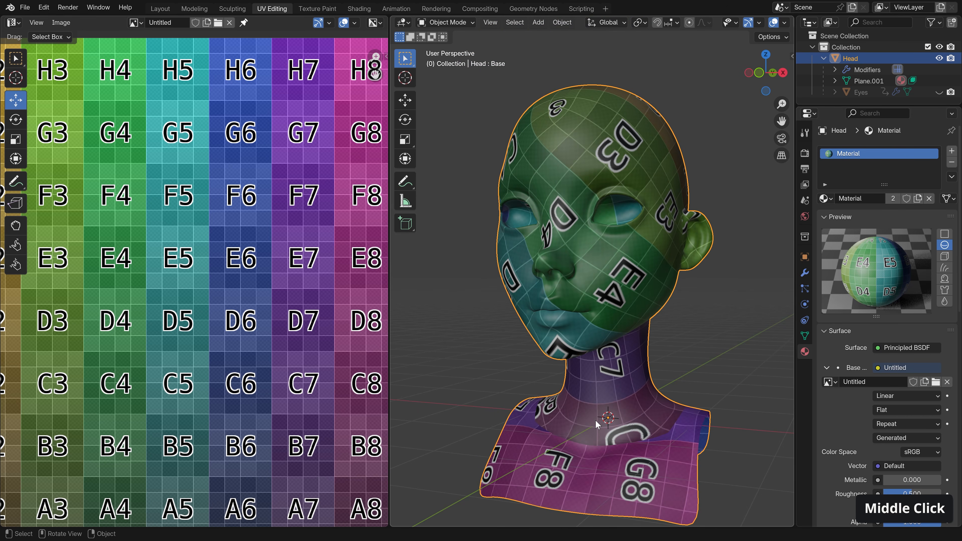
Step: Return to Edit Mode, maximize the UV editor, select the large face island, and rotate it upright in snapped increments
key(Tab)
scroll(287, 322, down, 2)
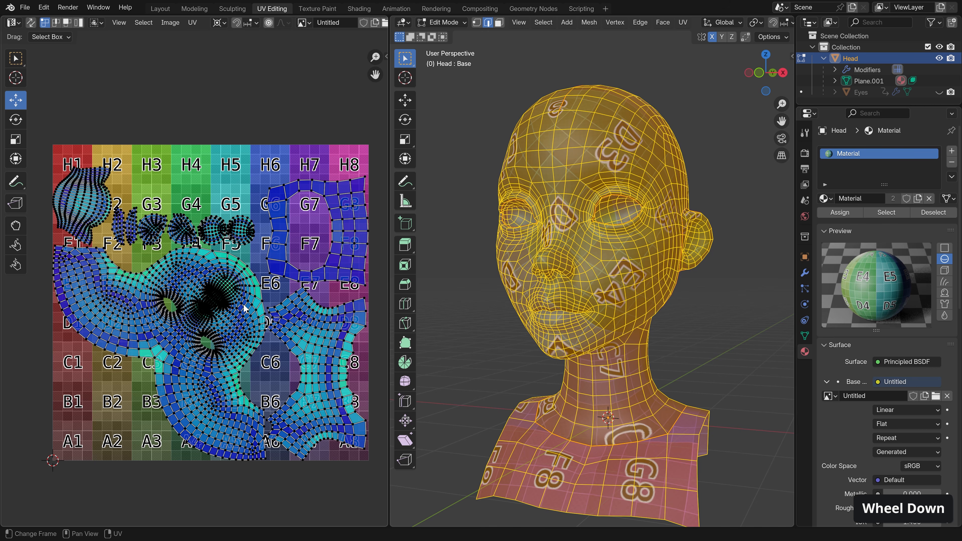
key(ctrl+space)
scroll(504, 326, up, 3)
shift+middle_drag(515, 353, 446, 285)
key(l)
scroll(441, 280, down, 2)
scroll(441, 280, up, 1)
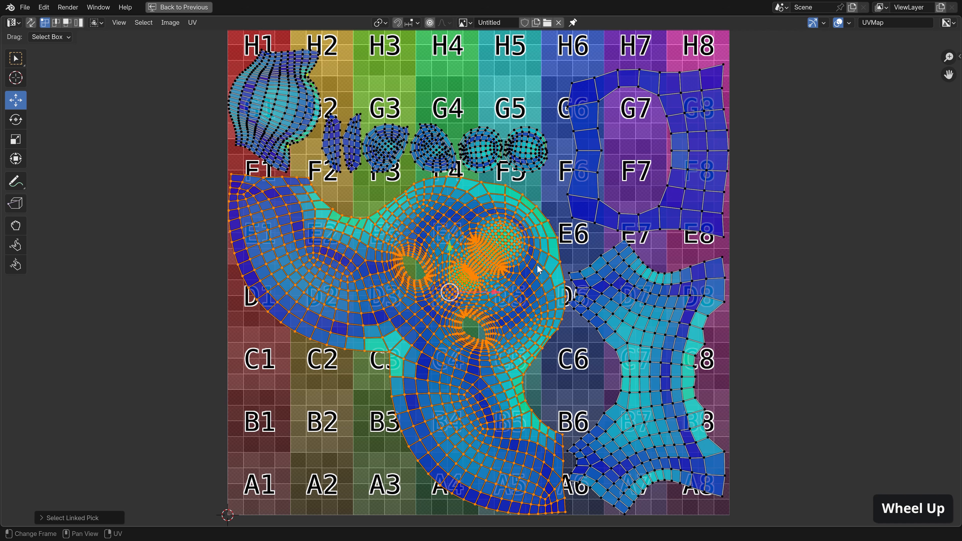
key(r)
key(ctrl)
ctrl+click(461, 279)
scroll(452, 334, down, 3)
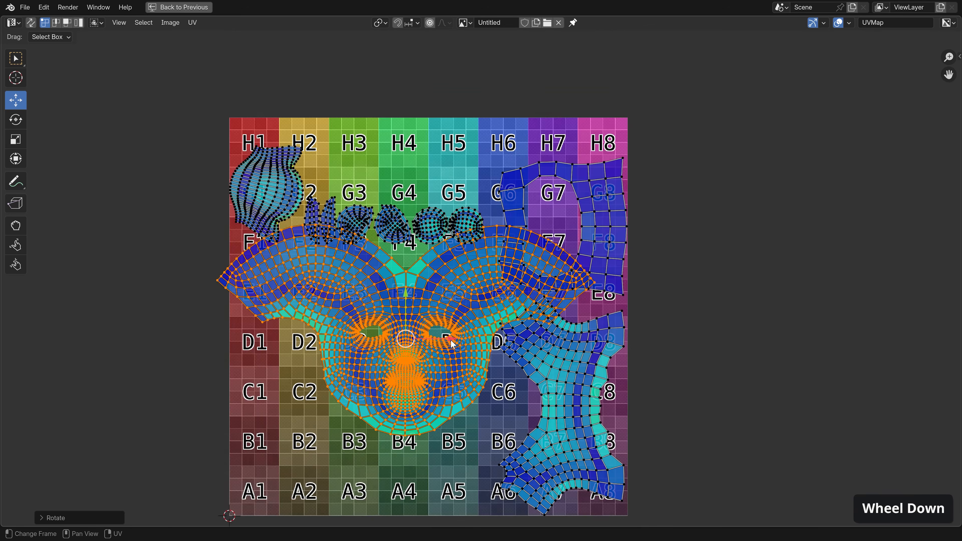
Step: Move the face island above the other islands and shift the whole layout down so the face fits in the upper part of the UV tile
key(g)
click(445, 184)
key(a)
key(g)
middle_click(445, 265)
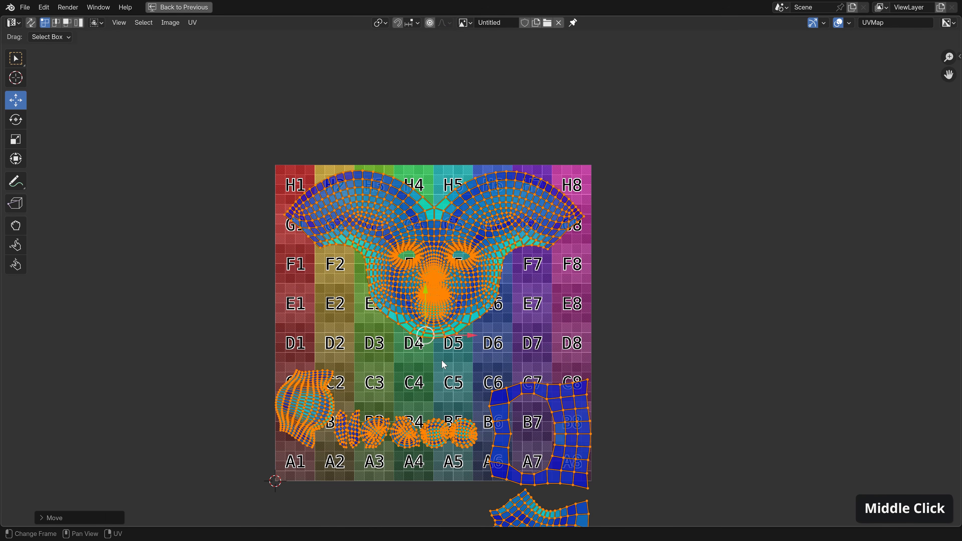
click(445, 378)
Step: Rotate the open bust island upright and move the remaining islands into free space around the face, keeping the layout inside the tile
key(r)
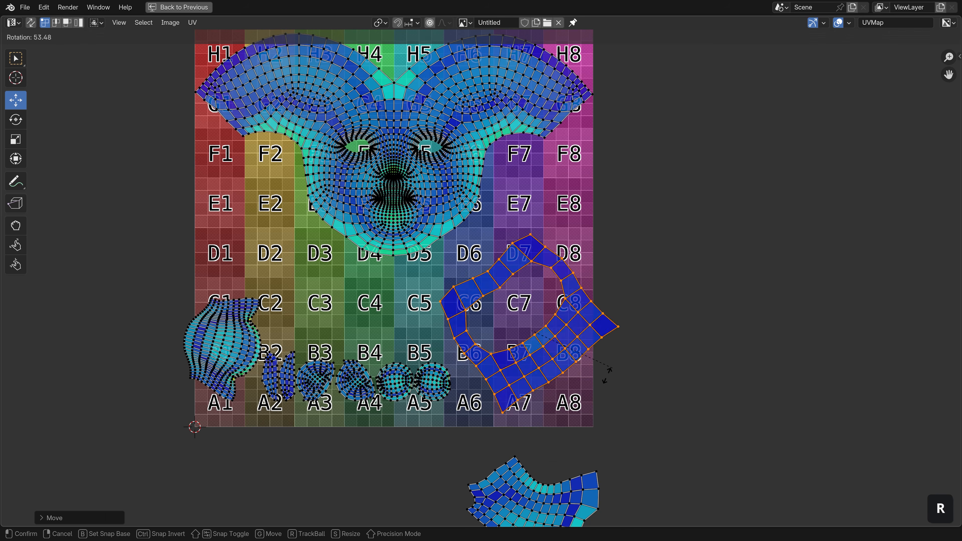
key(ctrl)
key(g)
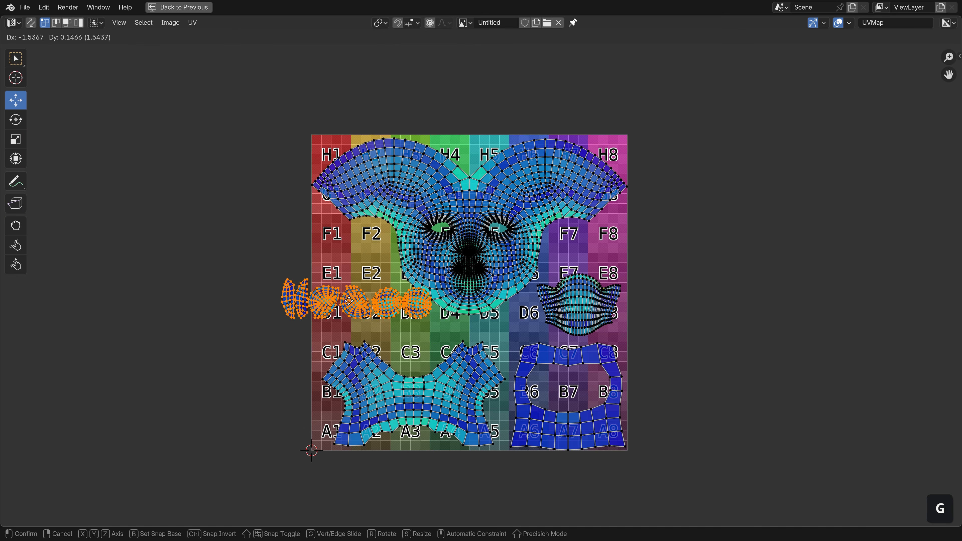
click(298, 307)
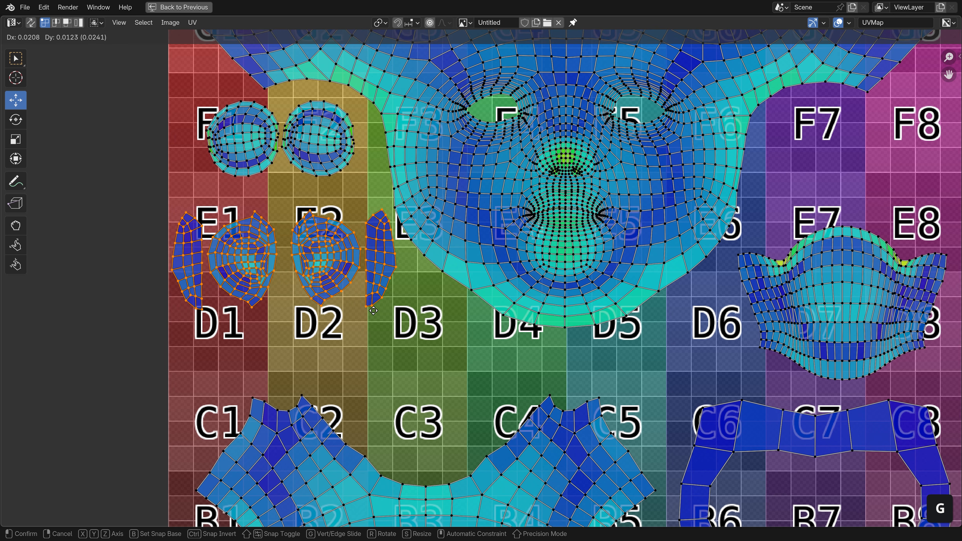
click(374, 310)
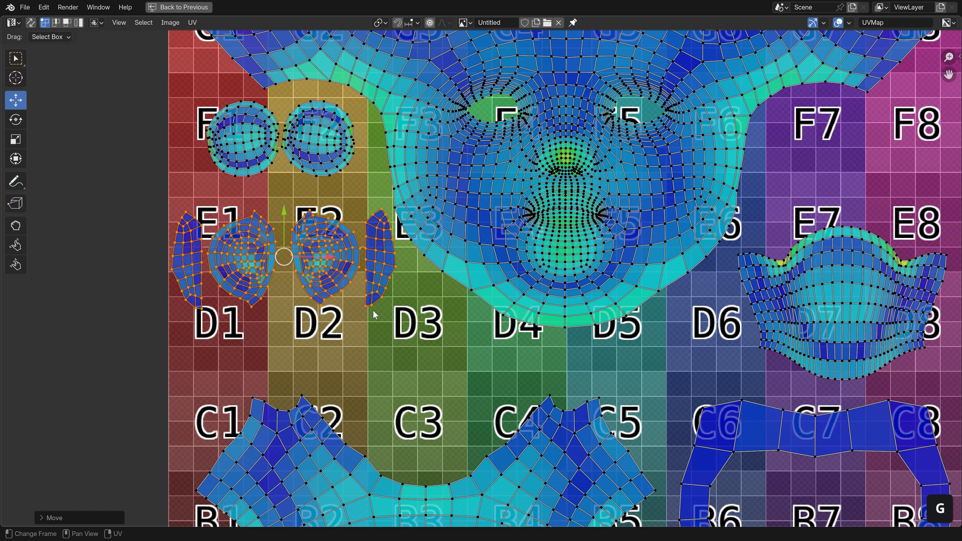
key(a)
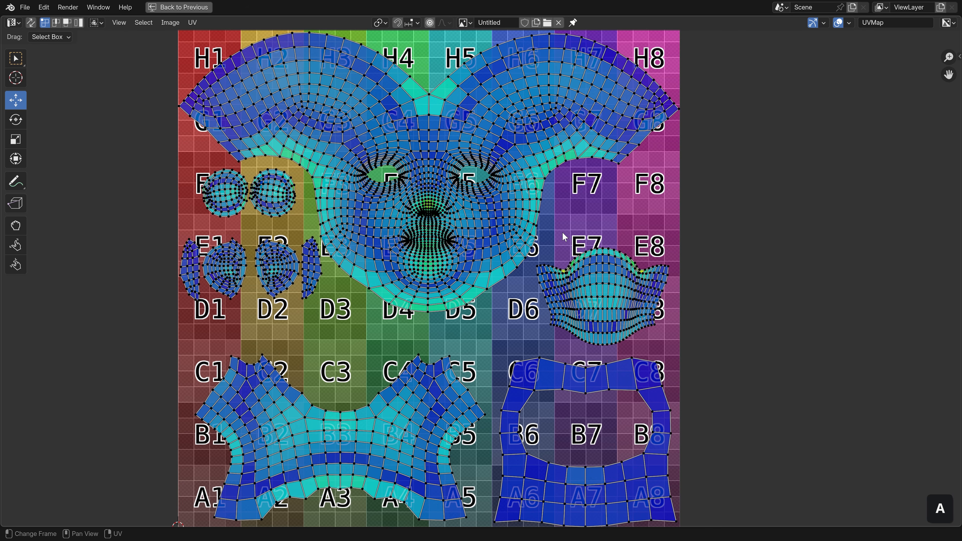
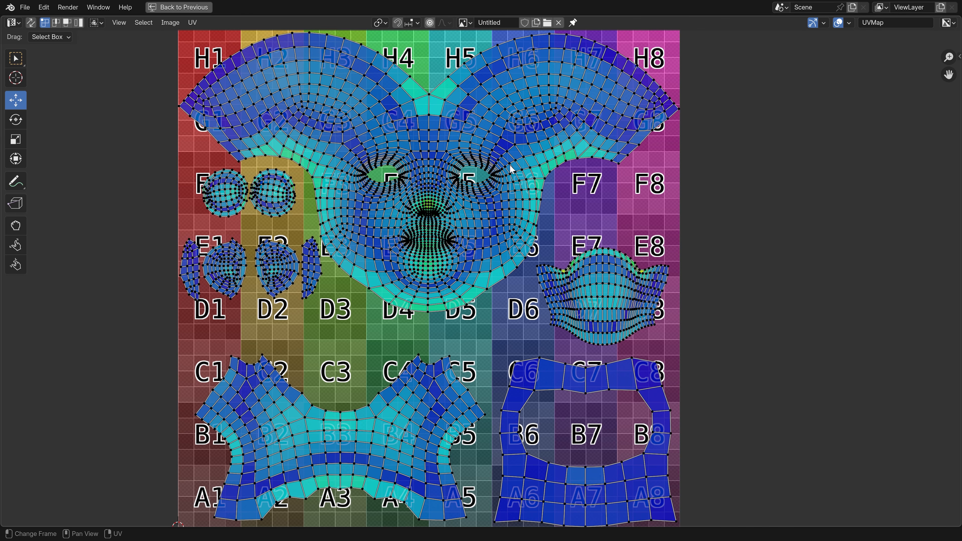
Step: Pin all vertices of every UV island and clear the selection
key(a)
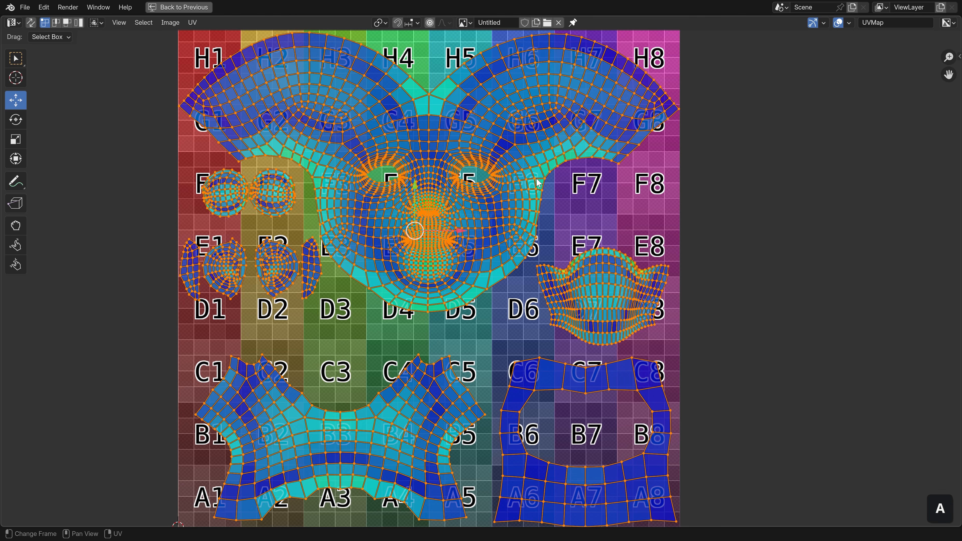
key(p)
key(a)
key(a)
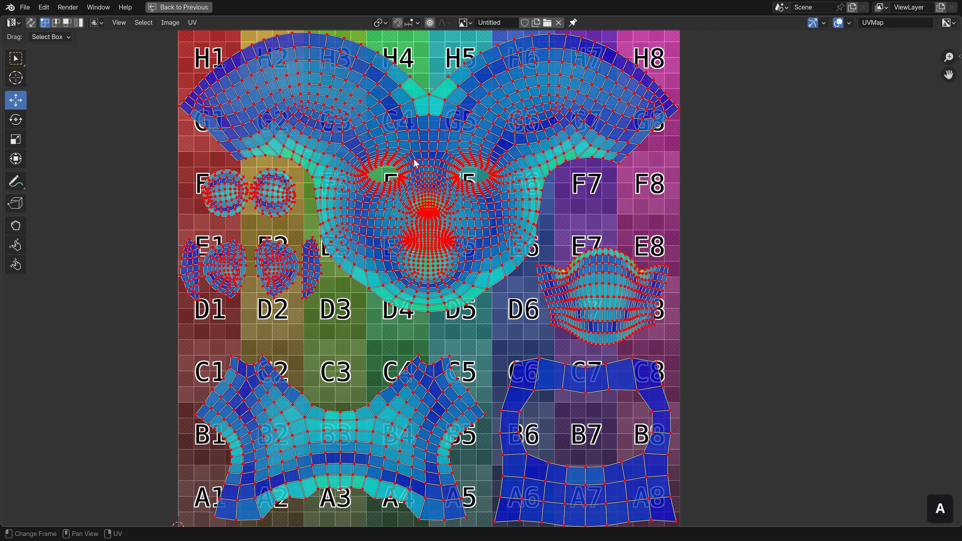
Step: Unpin the three edge loops around each eye opening on the face island, leaving the opening's border pinned
scroll(417, 164, up, 6)
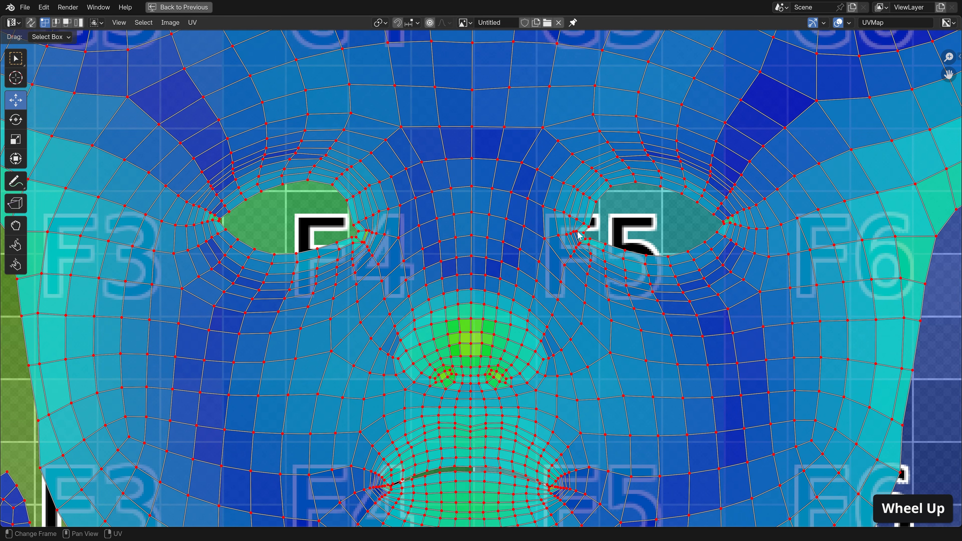
right_click(566, 209)
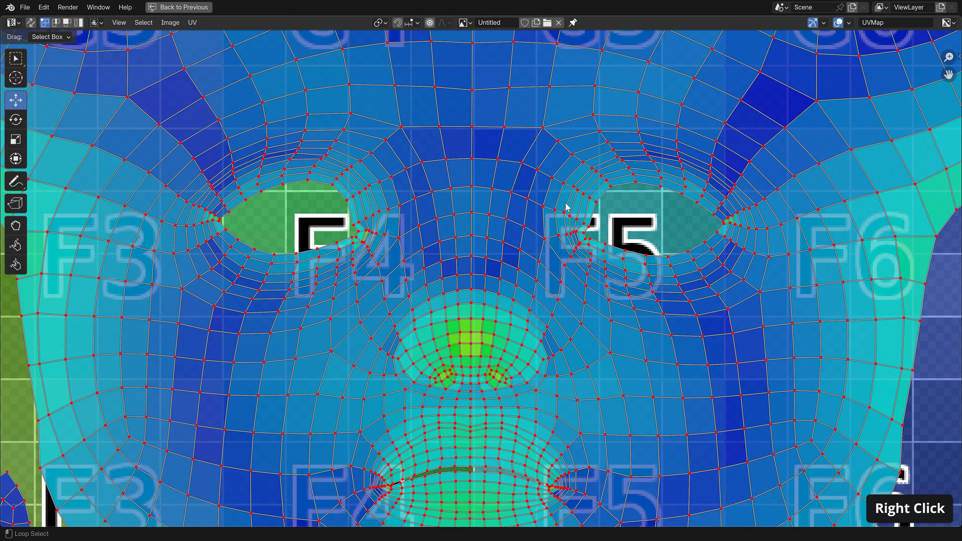
alt+click(576, 209)
alt+shift+click(584, 210)
alt+shift+click(588, 211)
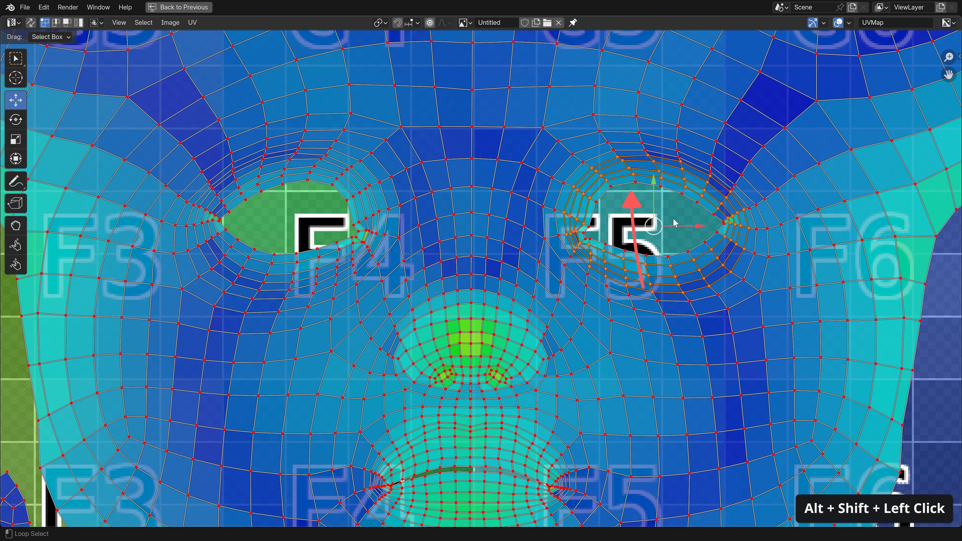
alt+shift+click(295, 174)
alt+shift+click(302, 167)
alt+shift+click(302, 159)
key(alt+p)
key(alt+a)
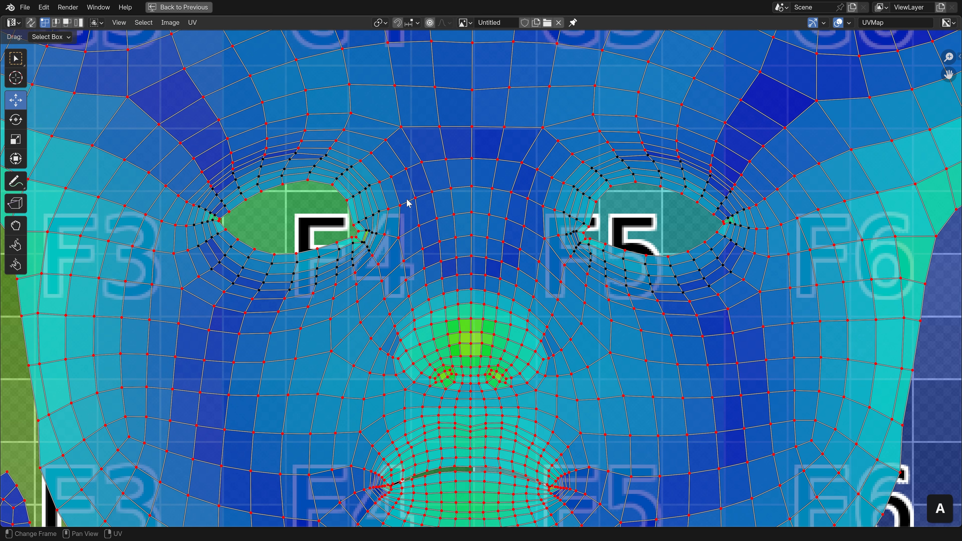
scroll(240, 228, up, 1)
click(327, 170)
key(g)
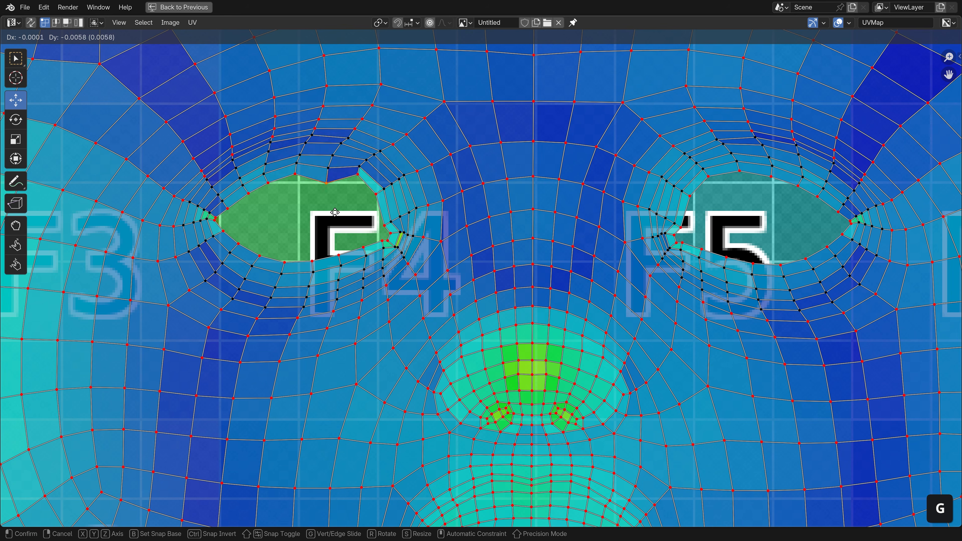
right_click(333, 212)
Step: Circle-select the upper eyelid's border vertices on the F5 eye and move and rotate them down toward the lower lid
shift+middle_drag(663, 215, 504, 236)
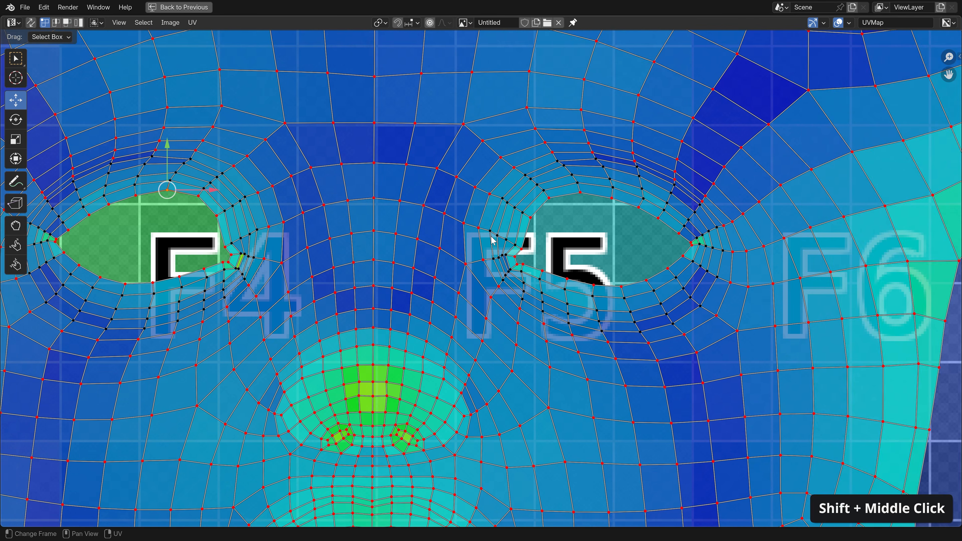
scroll(629, 230, up, 2)
key(c)
right_click(467, 262)
key(c)
click(709, 233)
drag(709, 233, 549, 176)
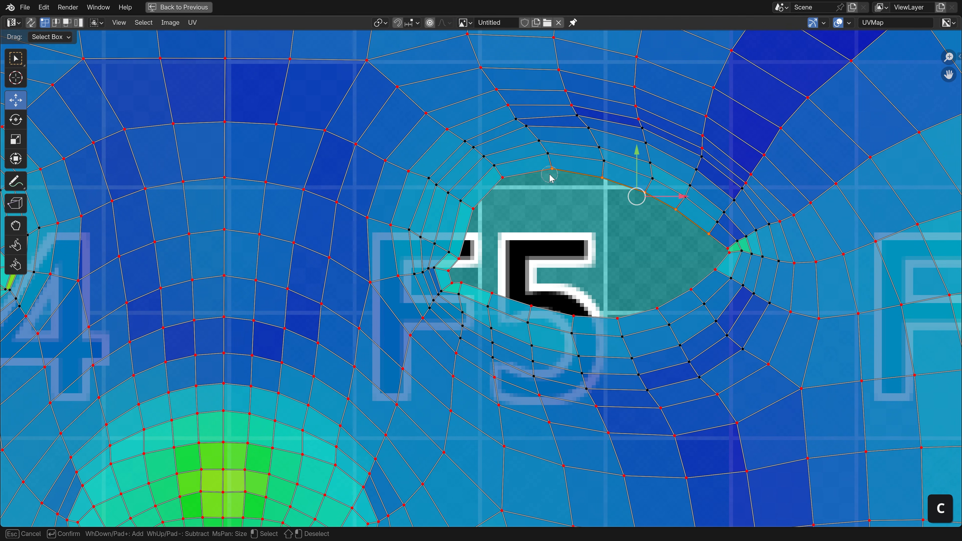
key(g)
click(545, 219)
key(r)
click(543, 253)
key(g)
click(542, 250)
Step: Lower and rotate the two upper-lid vertices near the F5 eye's inner corner and adjust the neighbouring border vertices
click(503, 177)
shift+click(473, 208)
key(g)
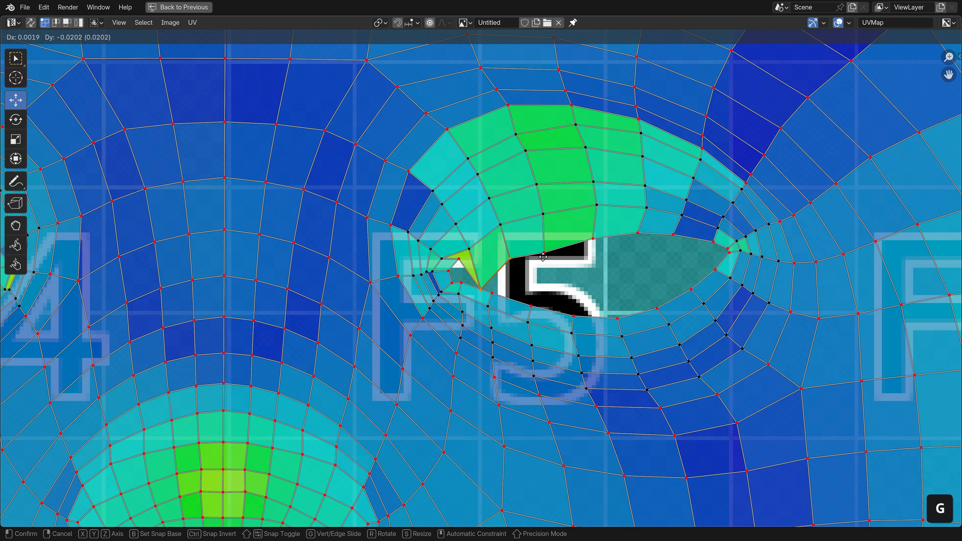
click(483, 273)
key(r)
click(477, 263)
key(g)
click(477, 264)
click(462, 264)
click(468, 274)
key(g)
click(558, 256)
click(520, 259)
key(g)
Step: Select the four upper-lid border vertices toward the F5 eye's outer corner and move and rotate them into line
click(599, 246)
shift+click(638, 232)
shift+click(673, 234)
shift+click(711, 240)
key(g)
click(703, 257)
key(r)
click(702, 252)
Step: Nudge the F5 eye's upper-lid border vertices one by one to even out the lid line
click(600, 255)
key(g)
click(602, 251)
click(673, 243)
key(g)
click(682, 244)
click(714, 247)
key(g)
click(717, 245)
click(643, 246)
key(g)
click(647, 247)
click(601, 251)
key(g)
click(605, 250)
click(558, 253)
key(g)
click(563, 253)
click(516, 260)
Step: Move the F5 eye's lower-lid border vertices up one by one to just below the upper lid
click(463, 328)
key(g)
click(451, 297)
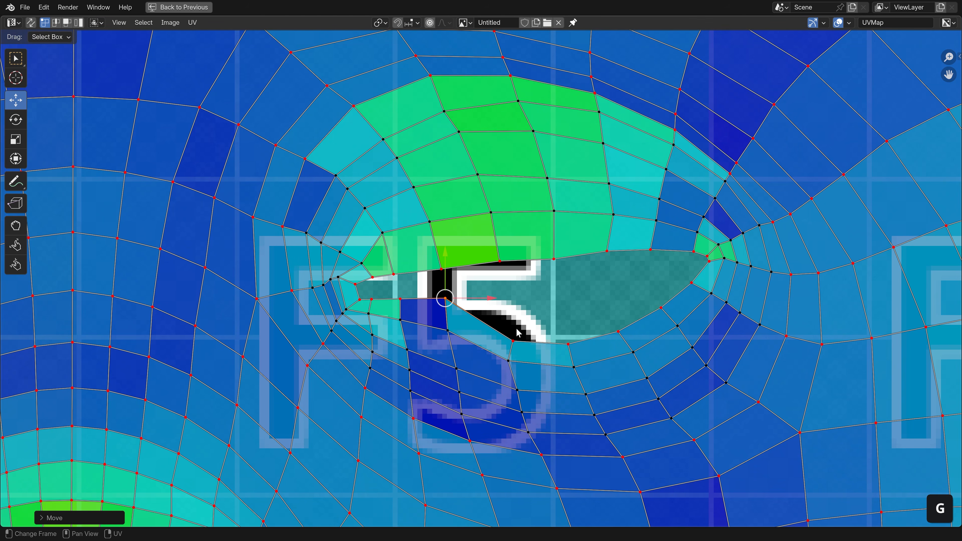
click(512, 338)
key(g)
click(502, 297)
click(568, 341)
key(g)
click(623, 288)
click(667, 314)
key(g)
click(658, 288)
click(694, 284)
key(g)
Step: Scale the facing upper- and lower-lid vertex pairs together across the outer half of the F5 eye opening
shift+click(693, 252)
key(s)
click(650, 250)
shift+click(649, 279)
key(s)
click(661, 275)
click(607, 250)
shift+click(608, 288)
key(s)
click(620, 279)
click(575, 290)
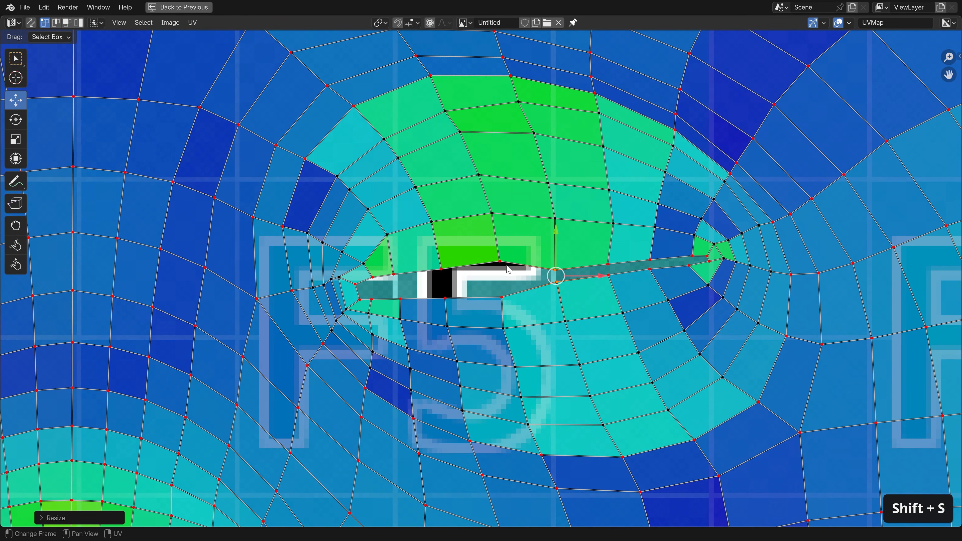
Step: Scale the facing lid vertex pairs together from the middle of the F5 eye opening to its inner corner
click(500, 261)
shift+click(502, 297)
key(s)
click(508, 286)
click(441, 269)
shift+click(445, 298)
key(s)
click(470, 300)
click(394, 274)
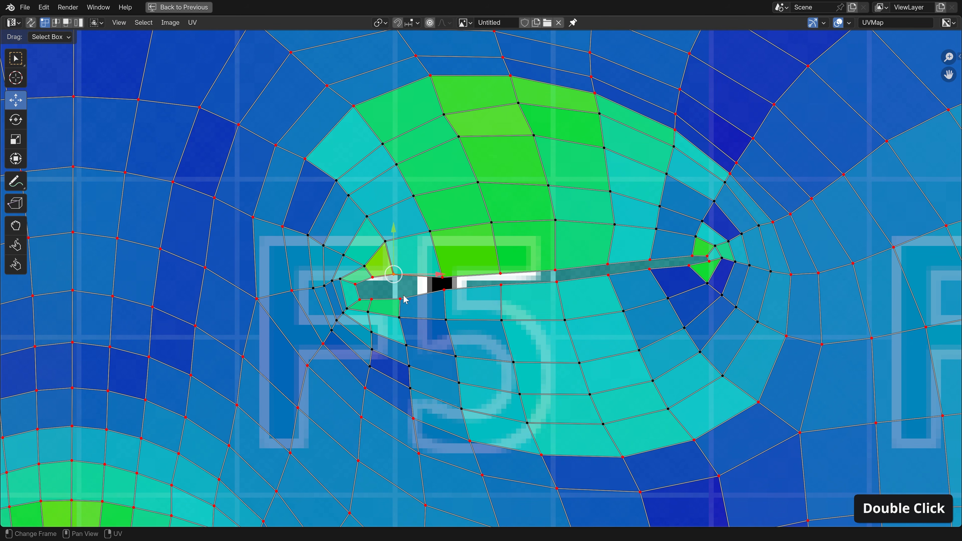
shift+click(399, 300)
key(s)
click(372, 277)
shift+click(371, 288)
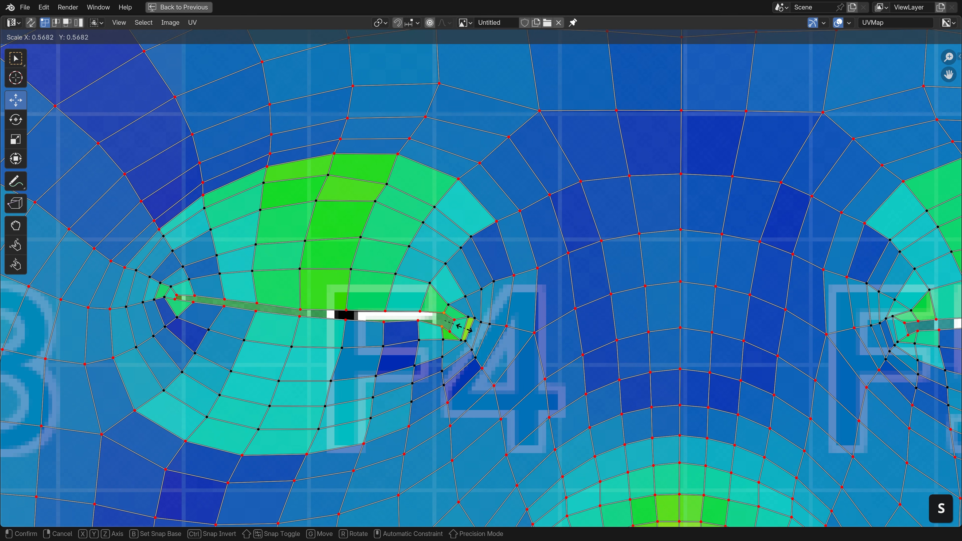
Step: Finish closing the F4 eye opening by scaling and moving the vertices at its inner corner
click(456, 325)
key(g)
click(460, 328)
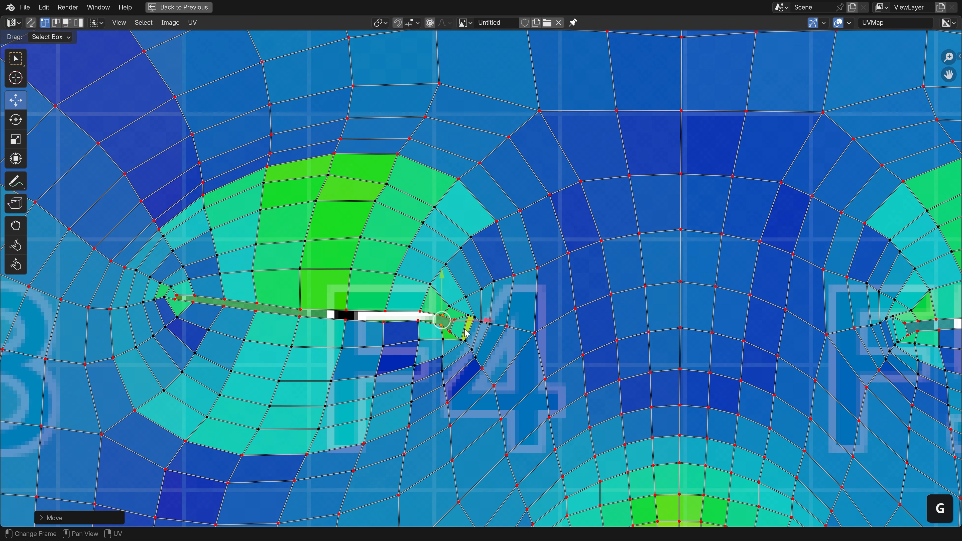
Step: Restore the split editor layout and examine the checker texture around the eyelids in Object Mode
scroll(460, 328, down, 3)
shift+middle_drag(364, 265, 258, 219)
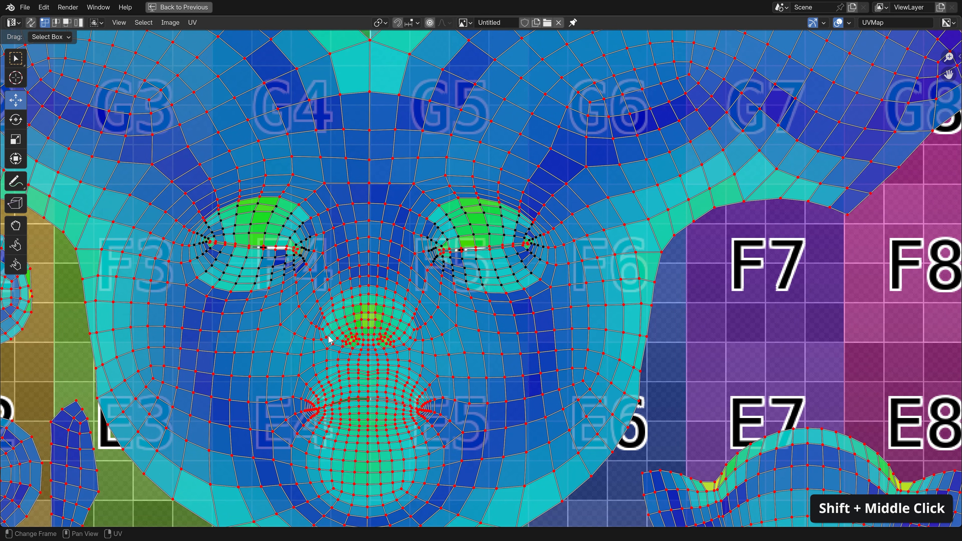
scroll(318, 357, down, 3)
key(ctrl+space)
key(Tab)
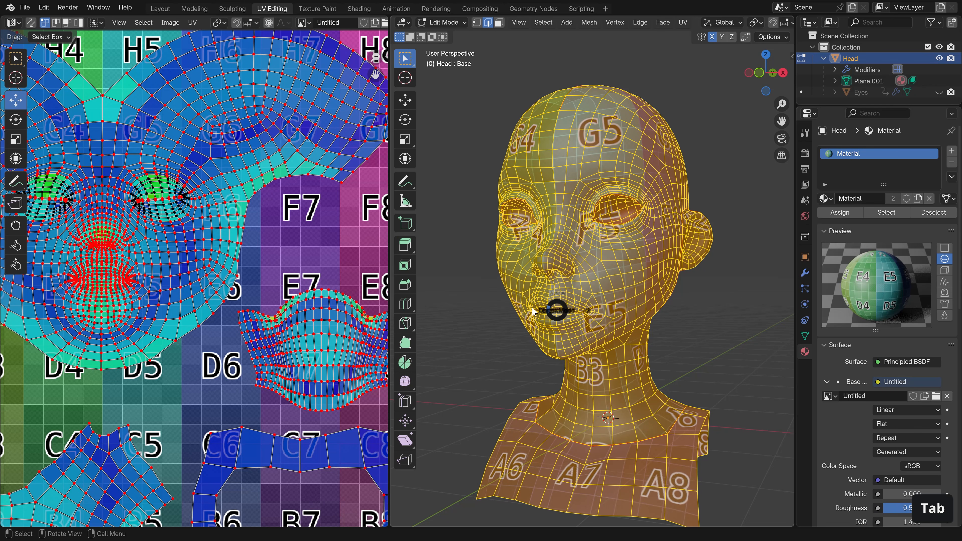
middle_drag(619, 248, 627, 231)
scroll(620, 212, up, 5)
scroll(614, 200, up, 3)
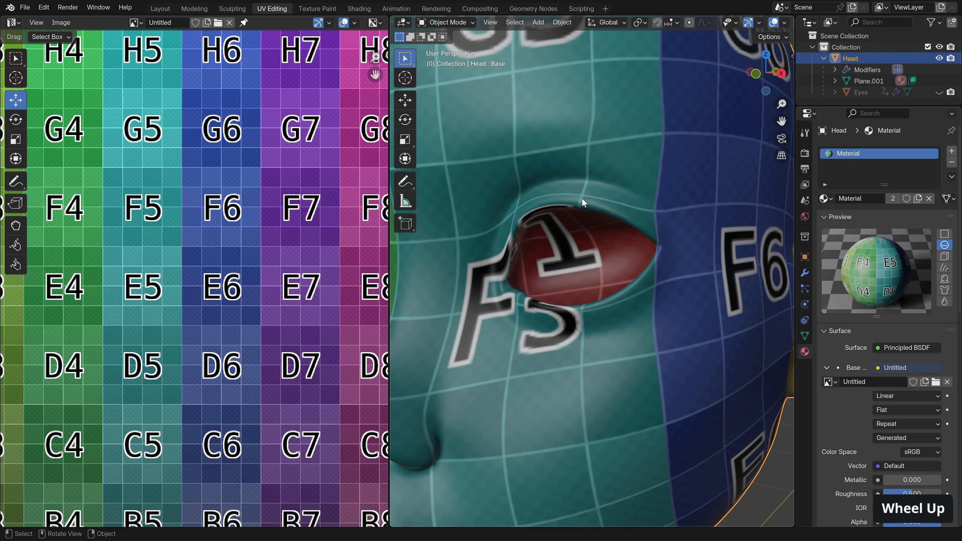
scroll(623, 285, down, 5)
middle_drag(613, 309, 652, 237)
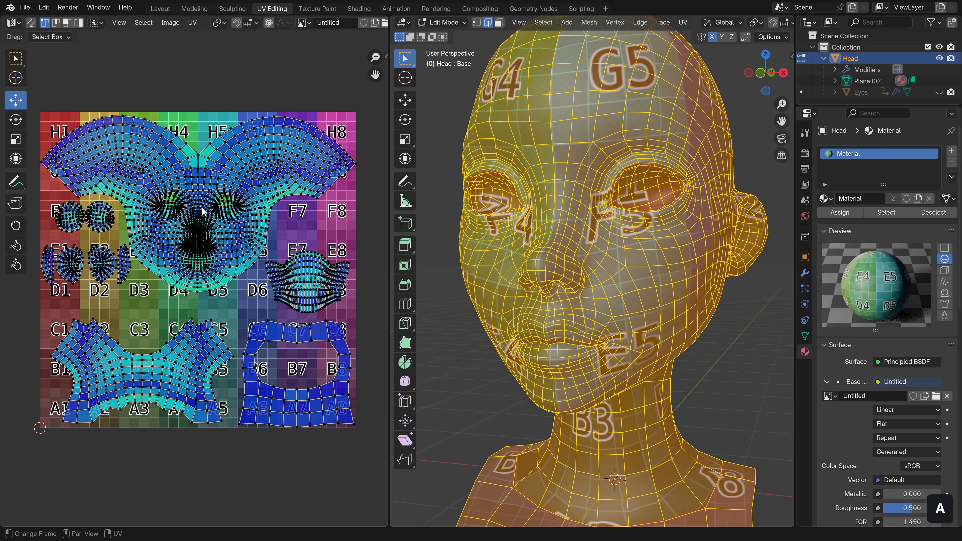
Step: Leave the head's Edit Mode, show and select the Eyes object, and isolate it in local view in Edit Mode
key(Tab)
click(478, 244)
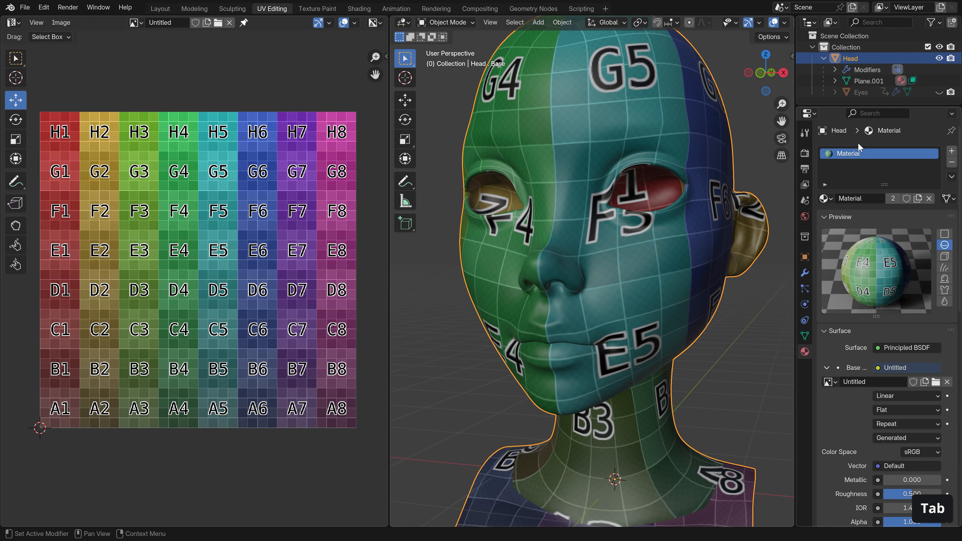
click(644, 192)
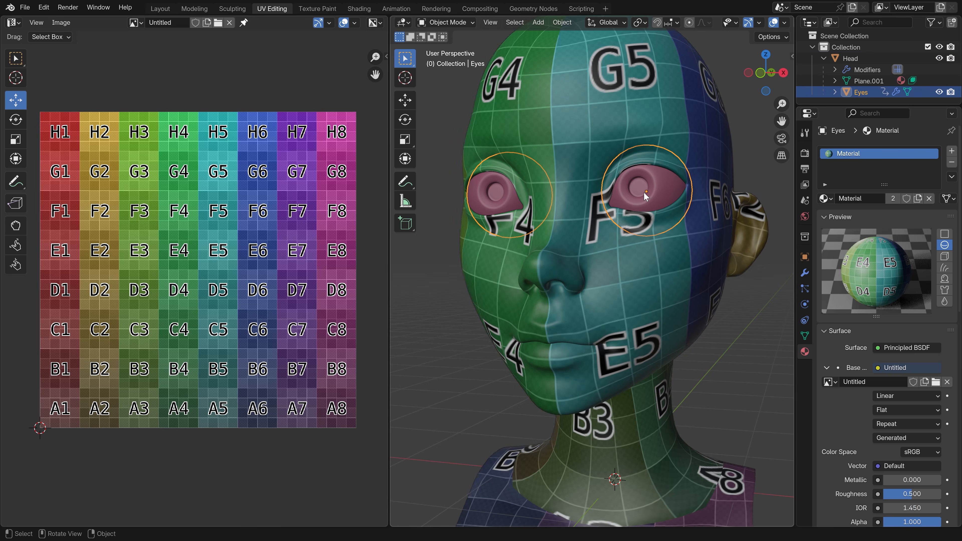
scroll(651, 212, down, 3)
shift+middle_drag(661, 231, 718, 215)
key(Tab)
key(slash)
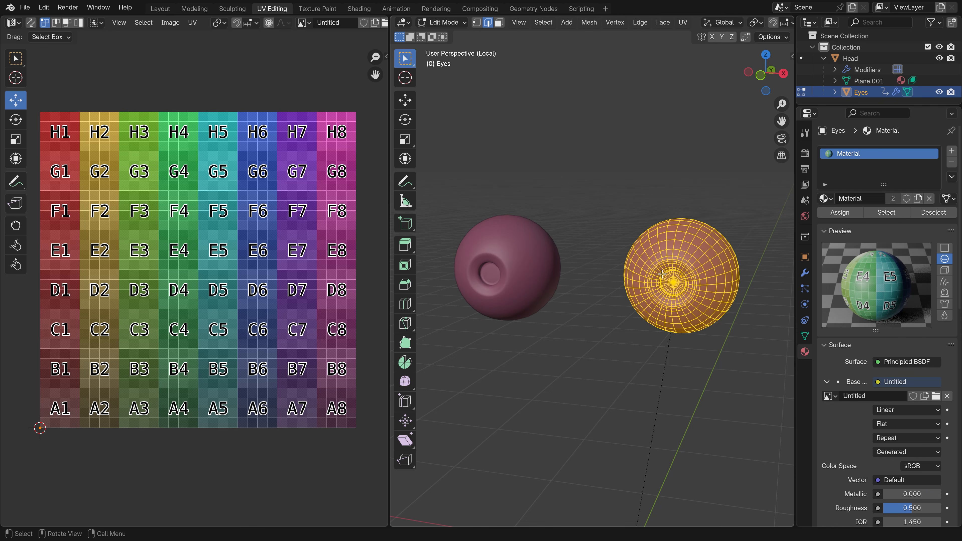
Step: Deselect the eyeball's geometry and examine its mesh around the recessed iris
scroll(686, 288, up, 3)
middle_drag(686, 288, 703, 269)
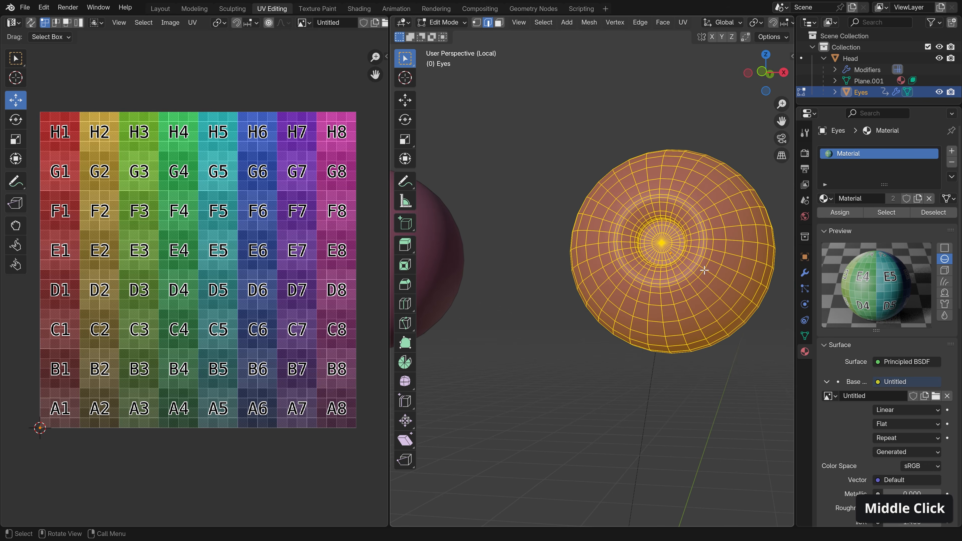
key(a)
key(a)
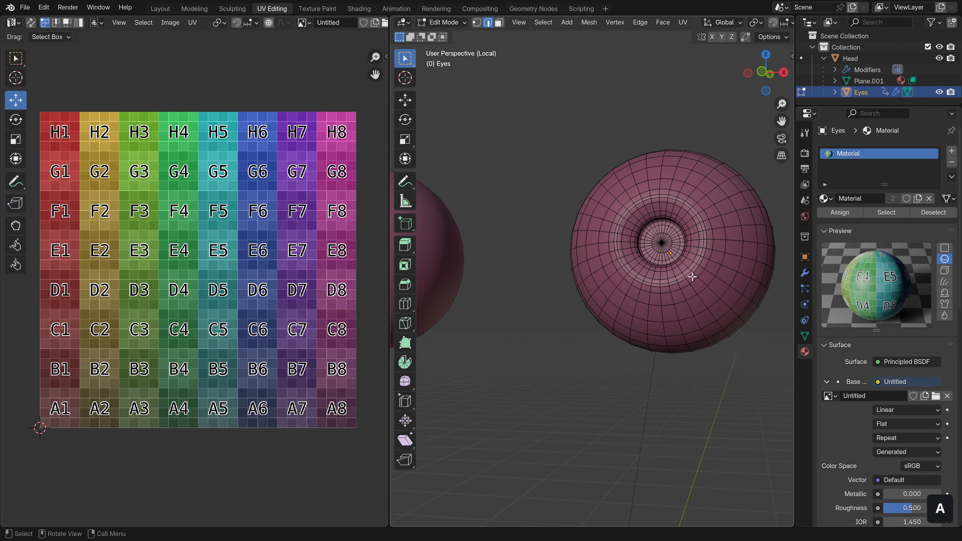
middle_drag(692, 277, 696, 247)
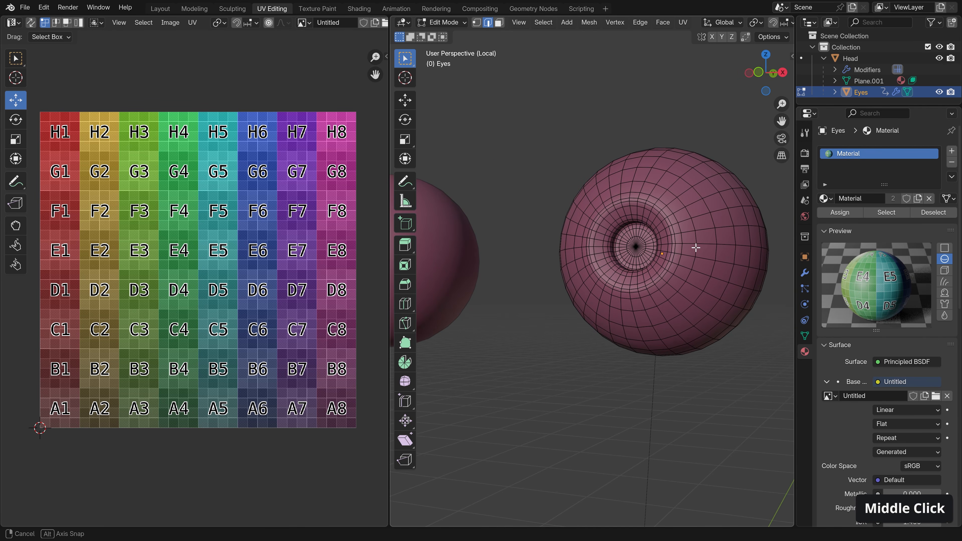
scroll(696, 247, down, 2)
middle_drag(695, 248, 659, 266)
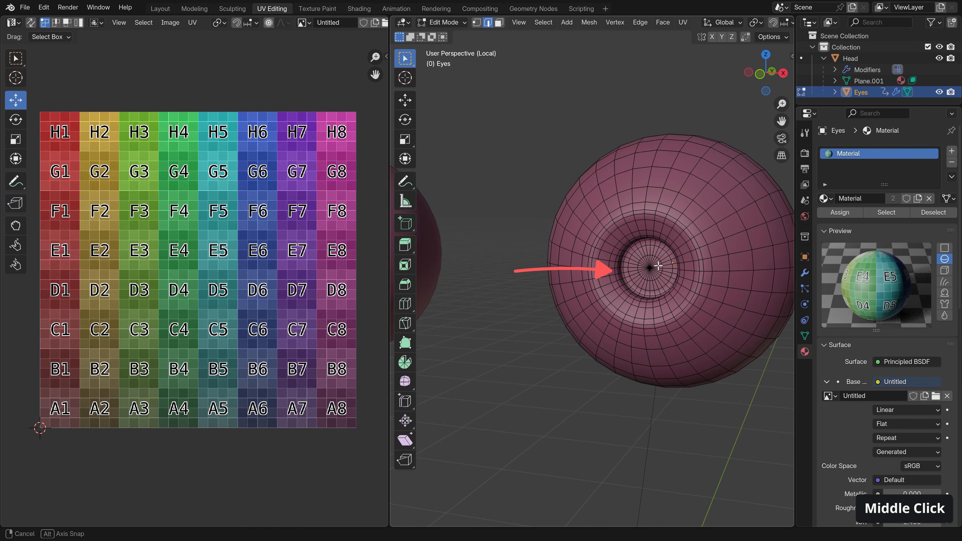
middle_drag(658, 266, 653, 235)
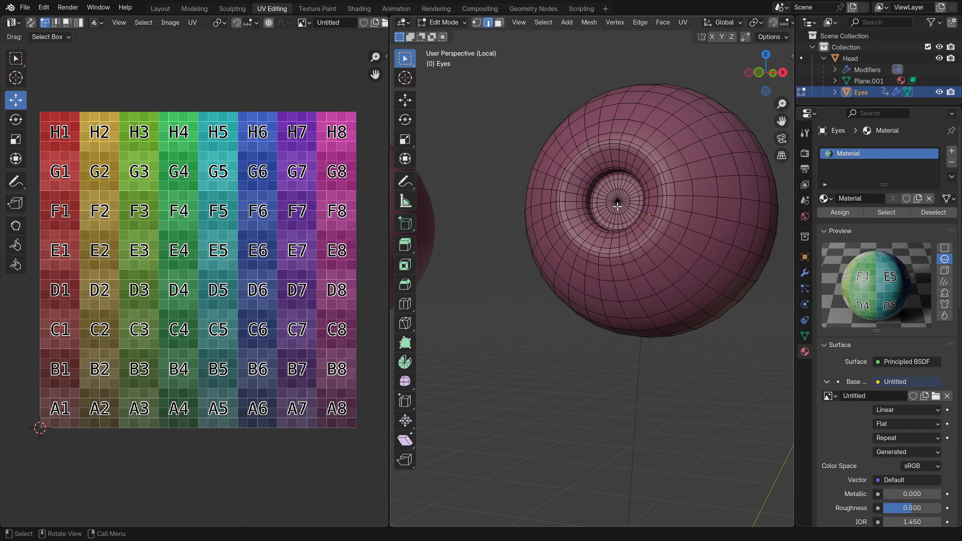
Step: Mark a seam along the edge loop around the recessed iris and select the whole eyeball to show its UVs
scroll(619, 206, up, 2)
middle_drag(619, 206, 591, 129)
scroll(591, 128, up, 3)
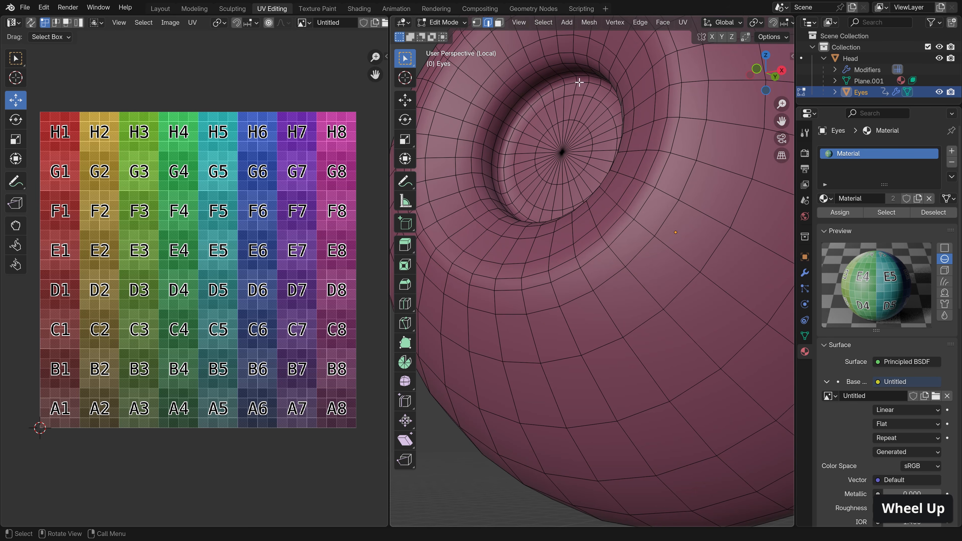
alt+click(566, 82)
alt+click(560, 82)
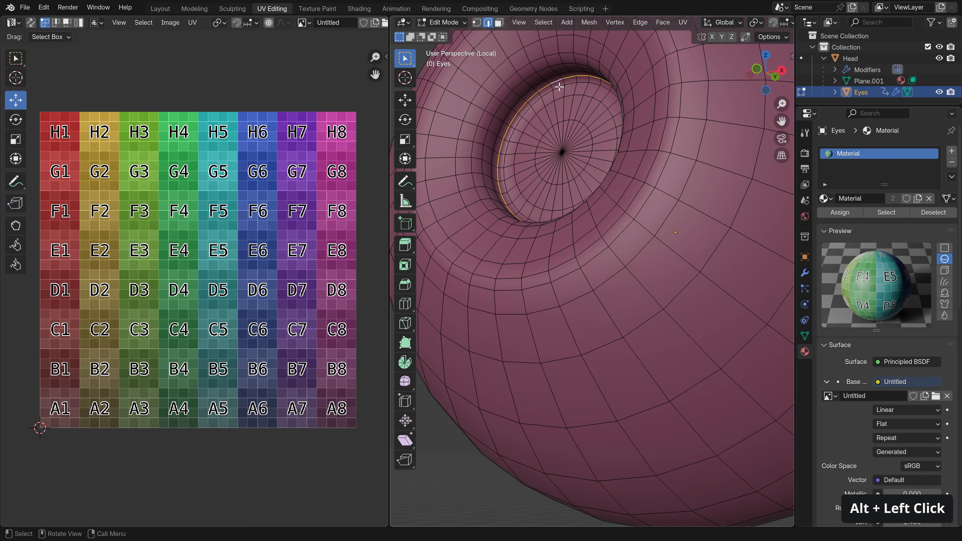
scroll(557, 162, down, 3)
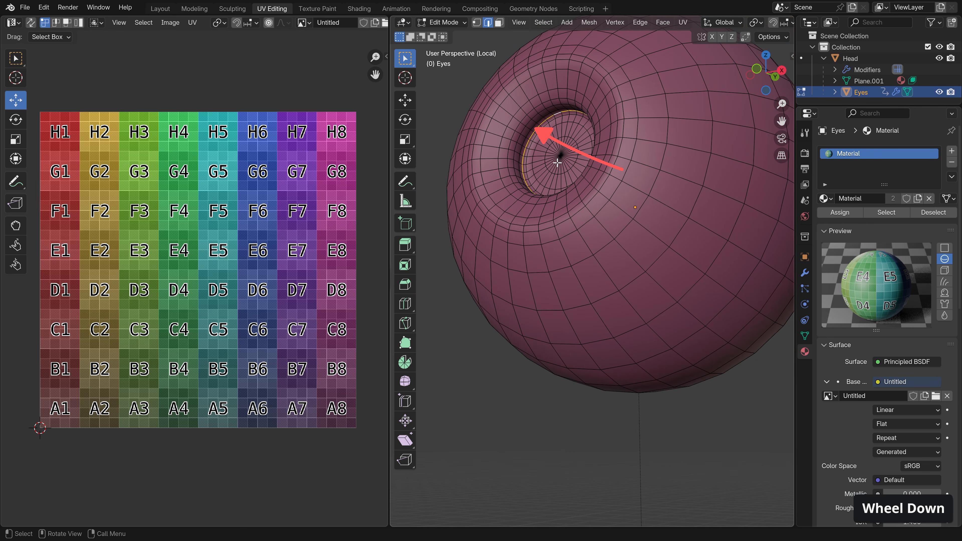
scroll(557, 162, down, 2)
middle_drag(557, 162, 621, 217)
right_click(621, 216)
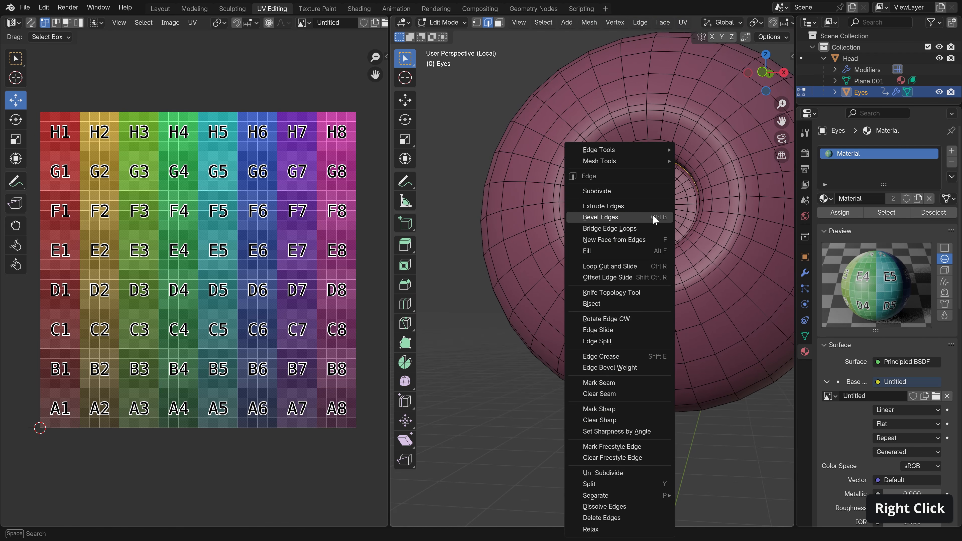
click(620, 382)
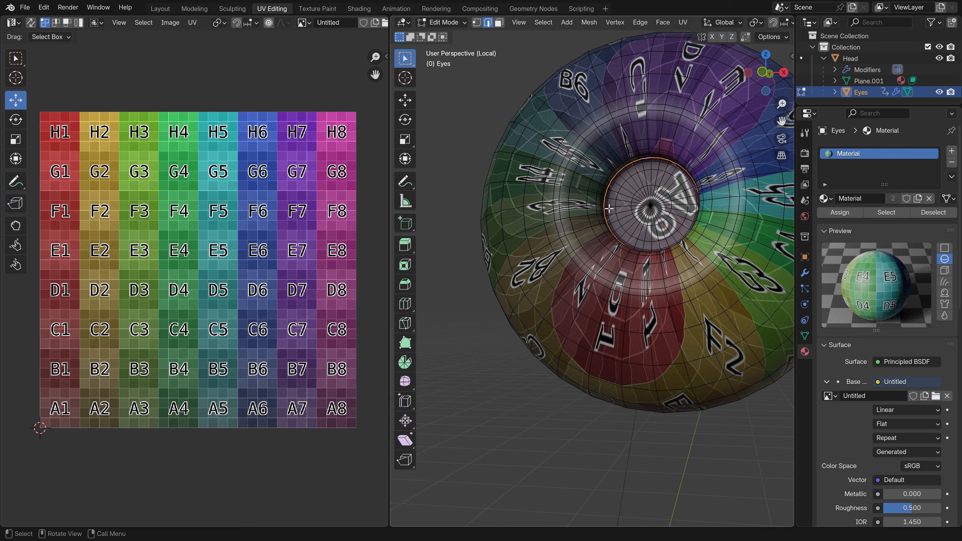
scroll(609, 208, down, 2)
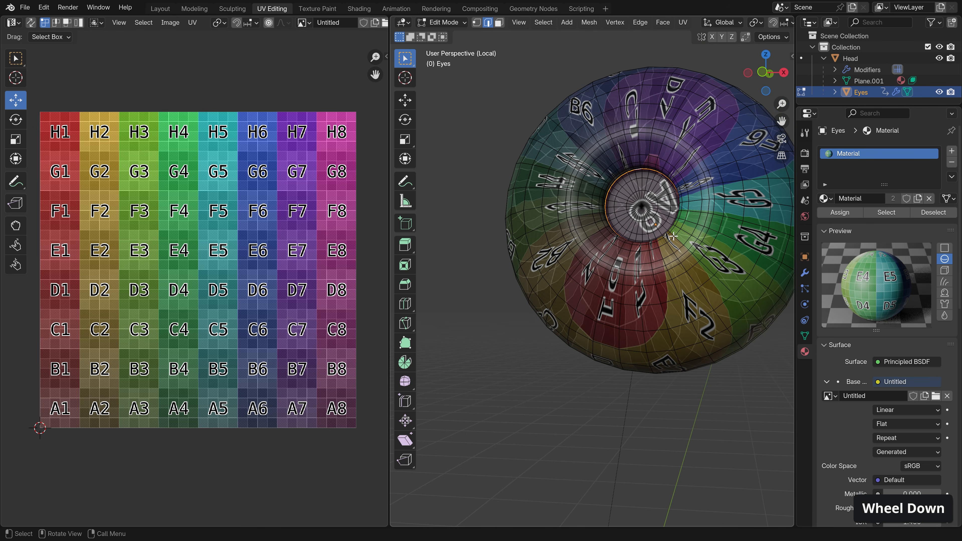
key(a)
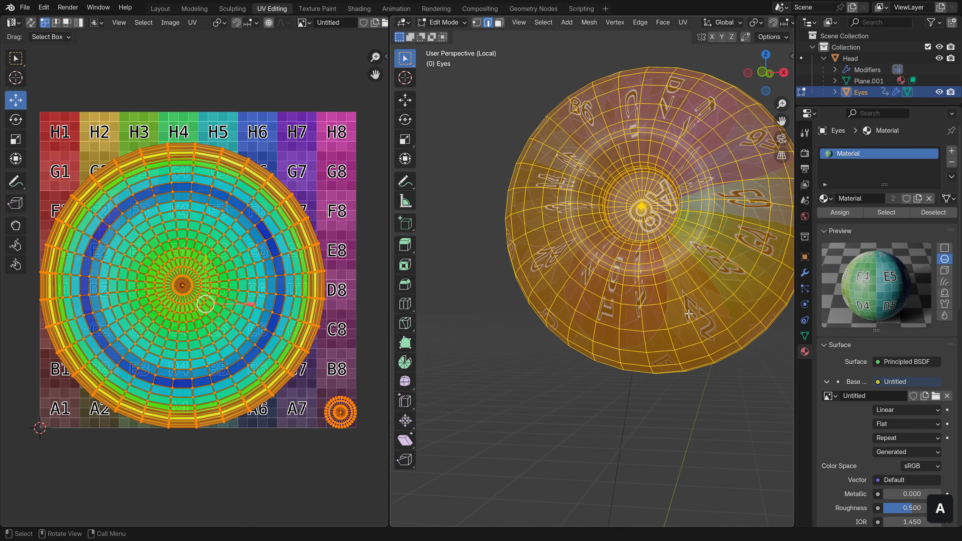
Step: Mark a second seam along an edge loop around the eyeball's rear half and select the whole mesh to show its UVs
middle_drag(688, 313, 527, 312)
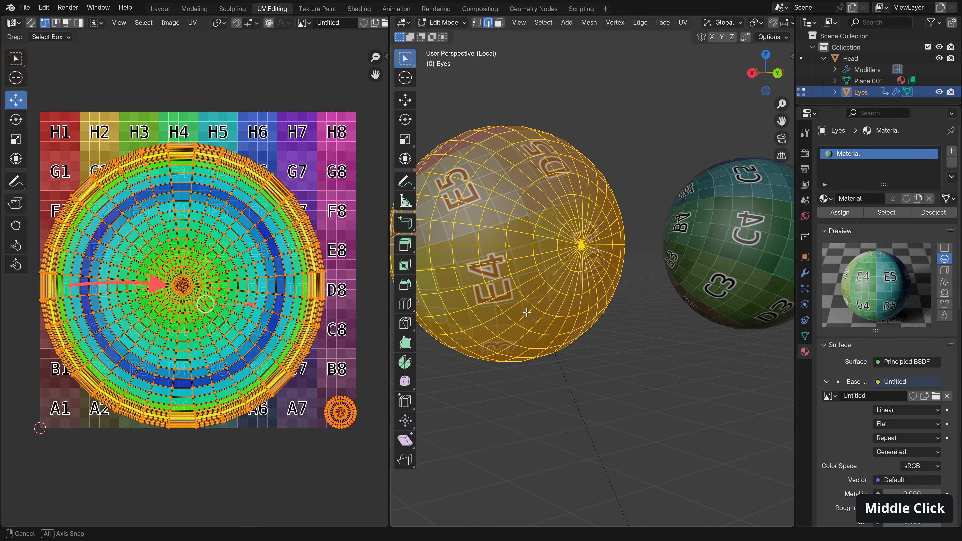
middle_drag(526, 312, 526, 312)
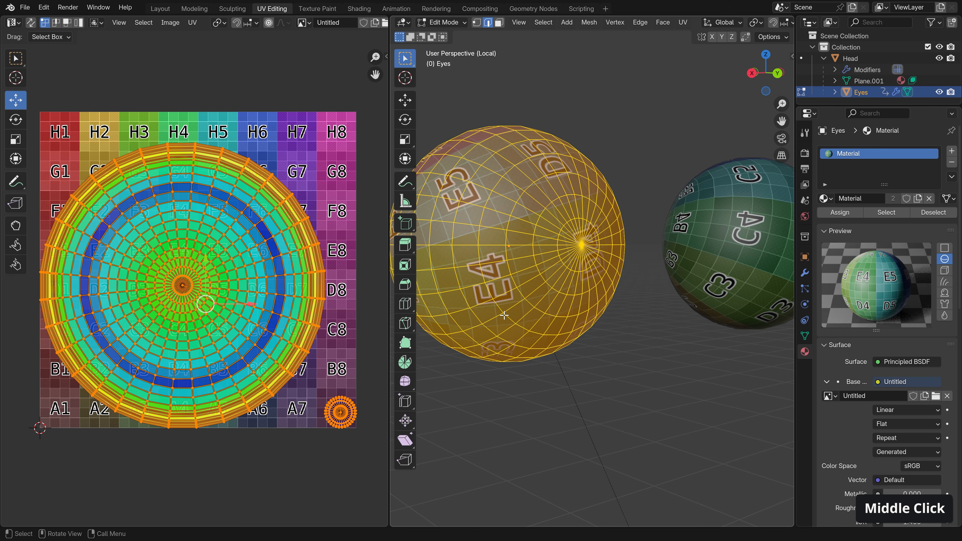
middle_drag(504, 315, 587, 309)
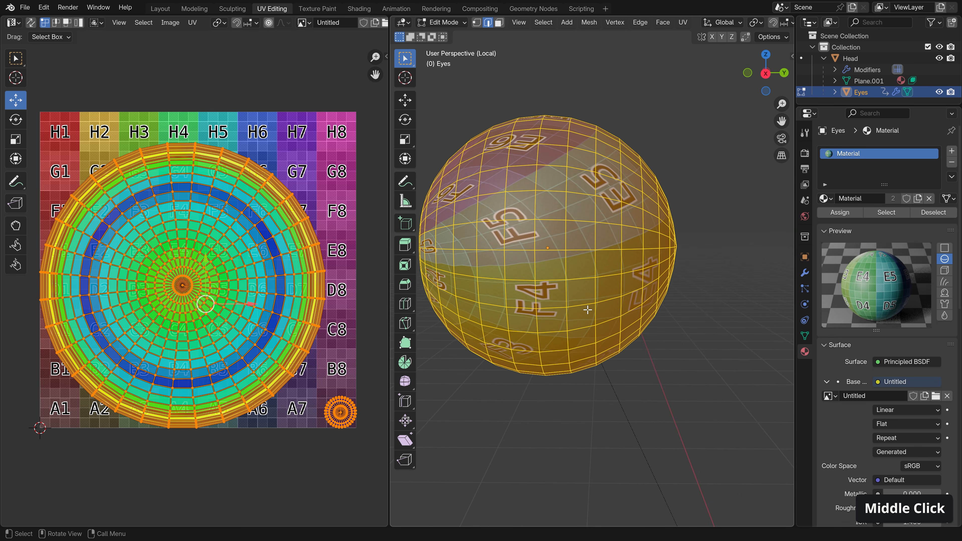
middle_drag(430, 279, 440, 269)
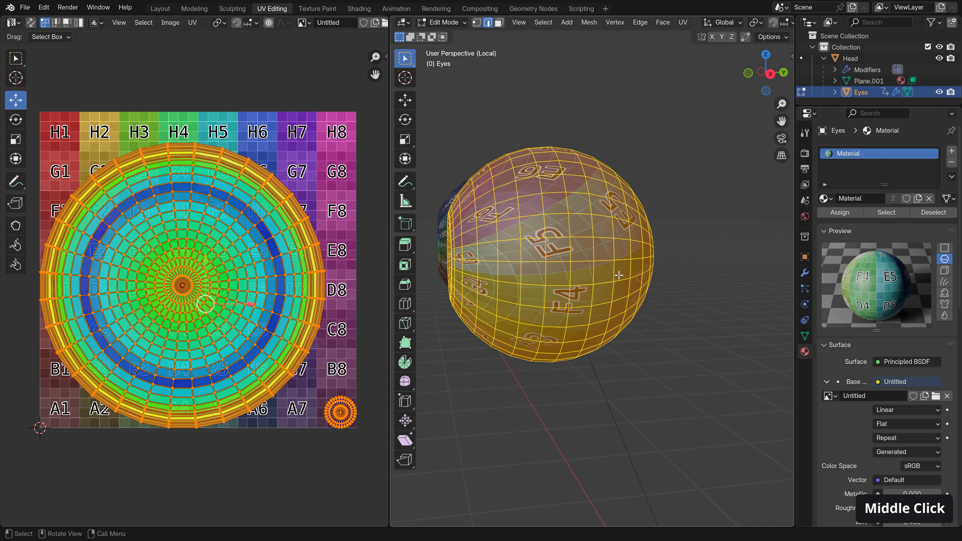
middle_drag(617, 274, 718, 265)
alt+click(595, 263)
right_click(586, 276)
click(586, 276)
key(a)
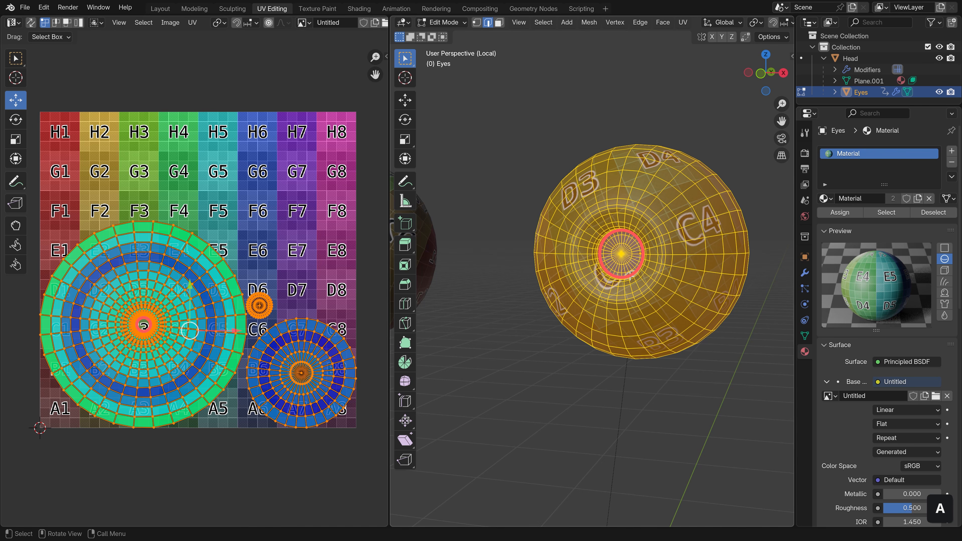
key(alt+a)
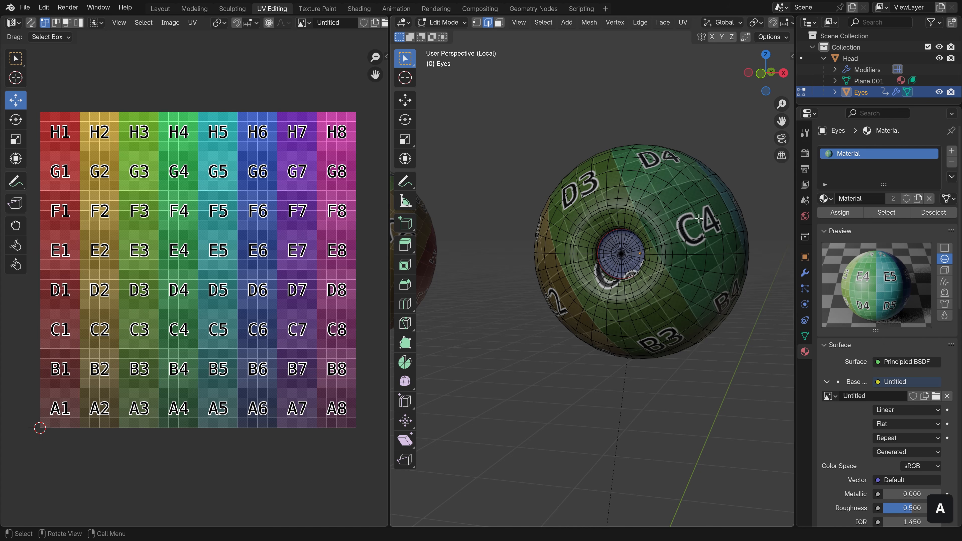
middle_drag(587, 226, 599, 316)
alt+click(578, 320)
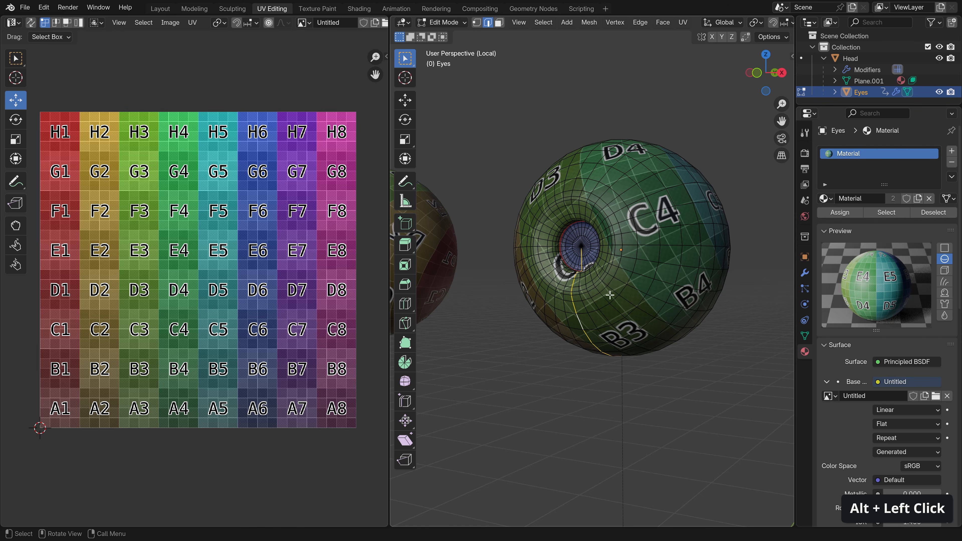
middle_drag(608, 295, 642, 293)
key(a)
key(a)
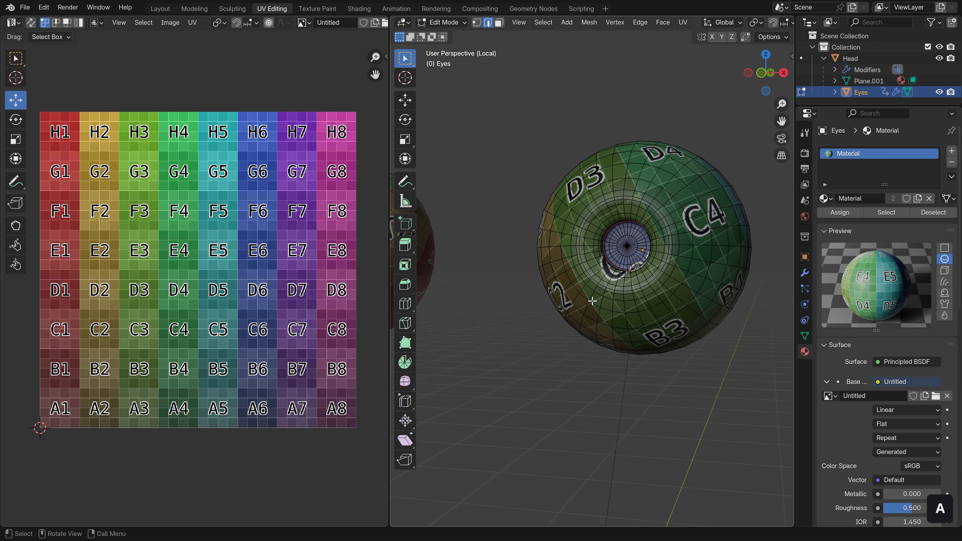
Step: Circle-select the UV vertices of the rings around the iris hole in the large front island and pin them
scroll(607, 290, up, 3)
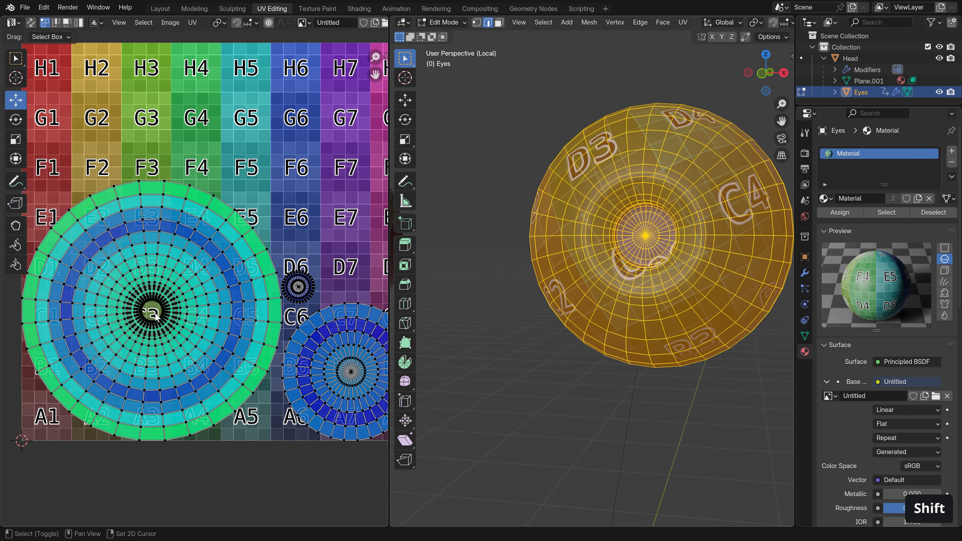
shift+middle_drag(157, 313, 196, 295)
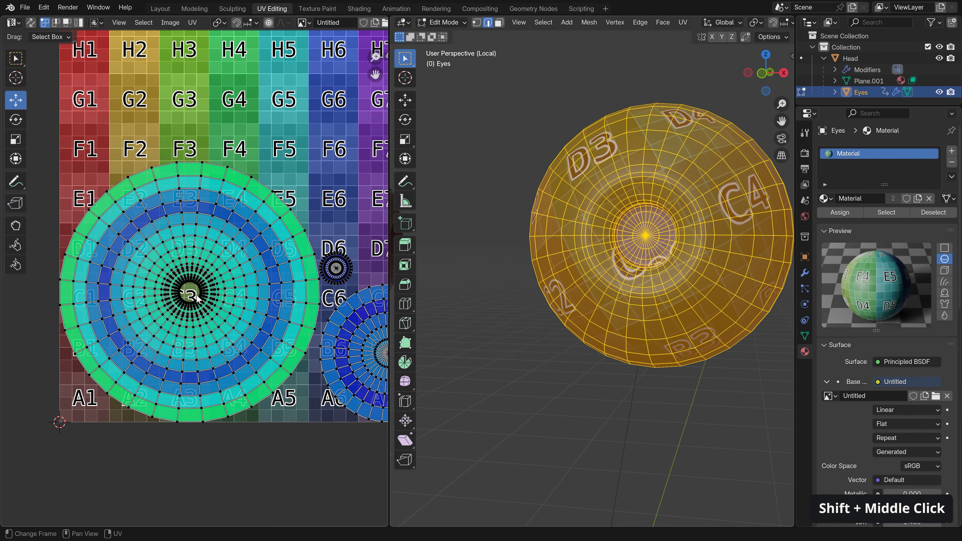
scroll(196, 296, up, 4)
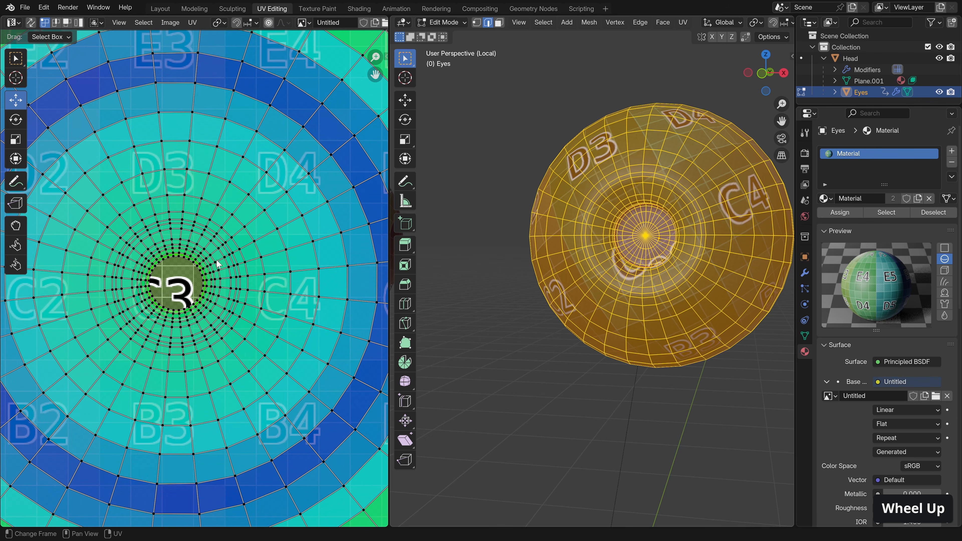
scroll(625, 298, up, 1)
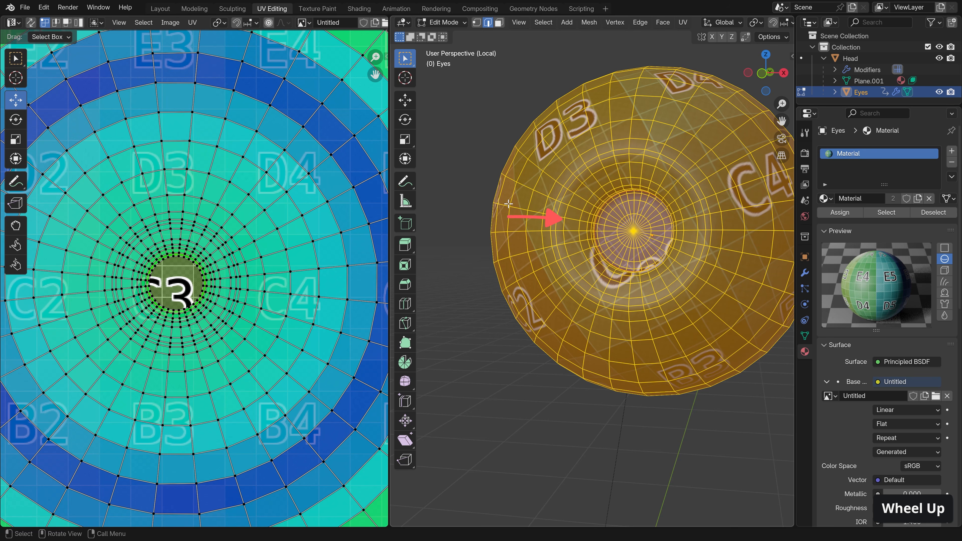
key(c)
scroll(170, 286, down, 5)
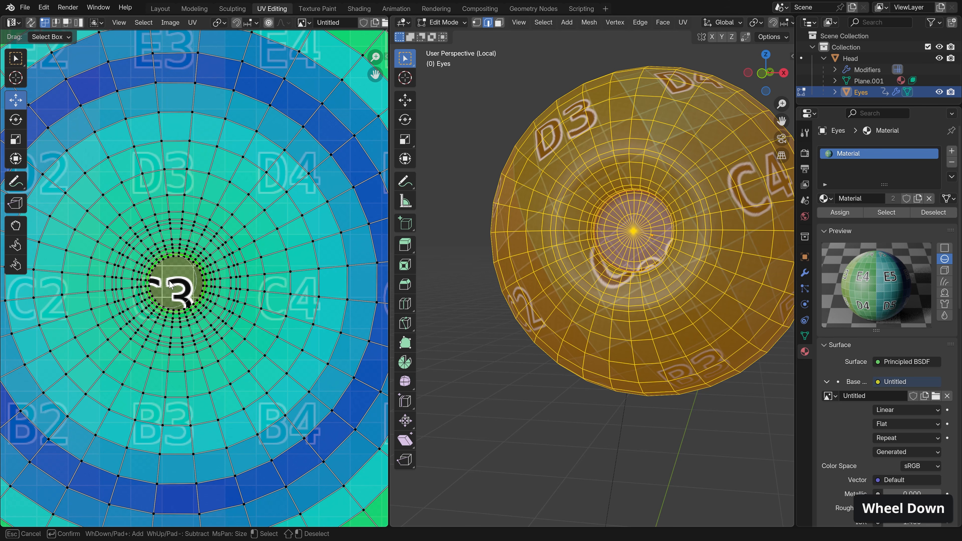
click(171, 287)
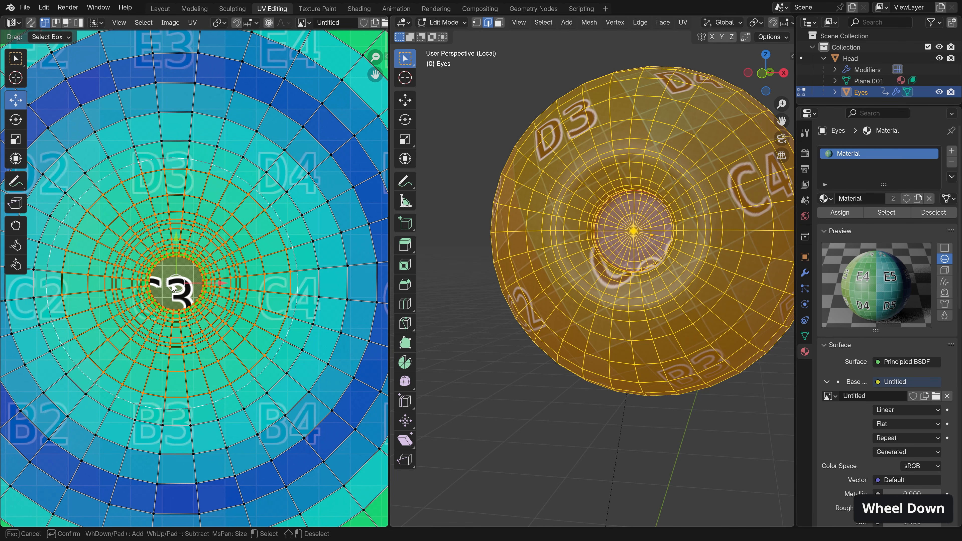
right_click(151, 281)
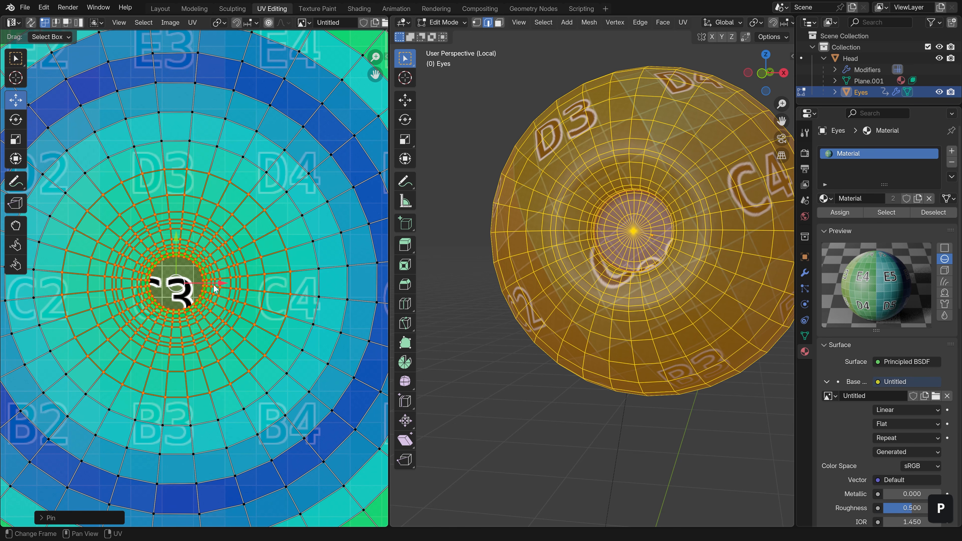
key(a)
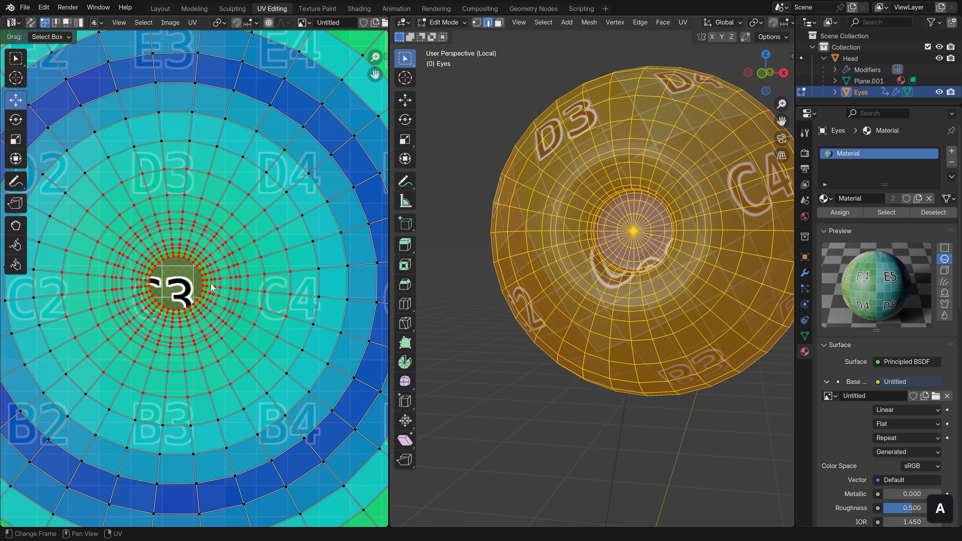
Step: Select the outer boundary loop of the large front UV island and pin its vertices
scroll(216, 281, down, 3)
alt+click(373, 327)
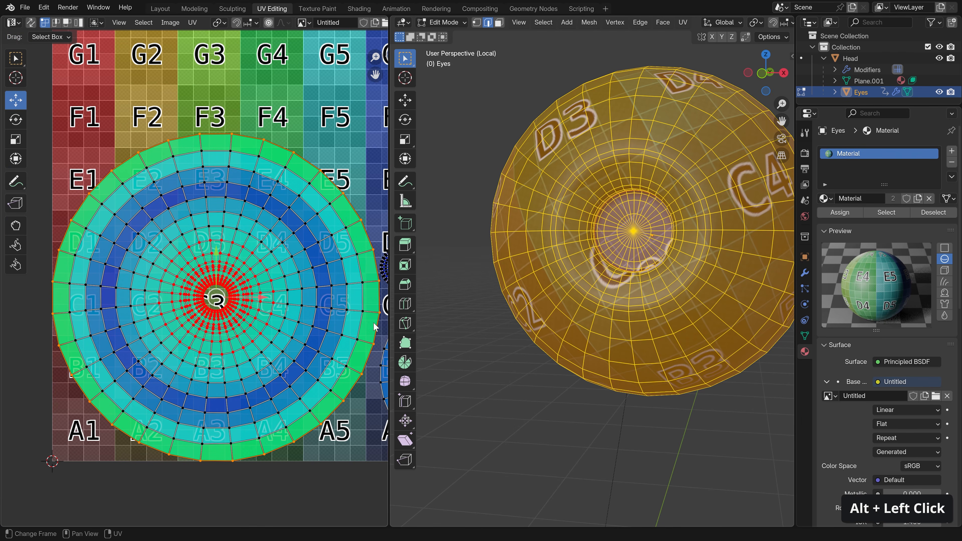
key(p)
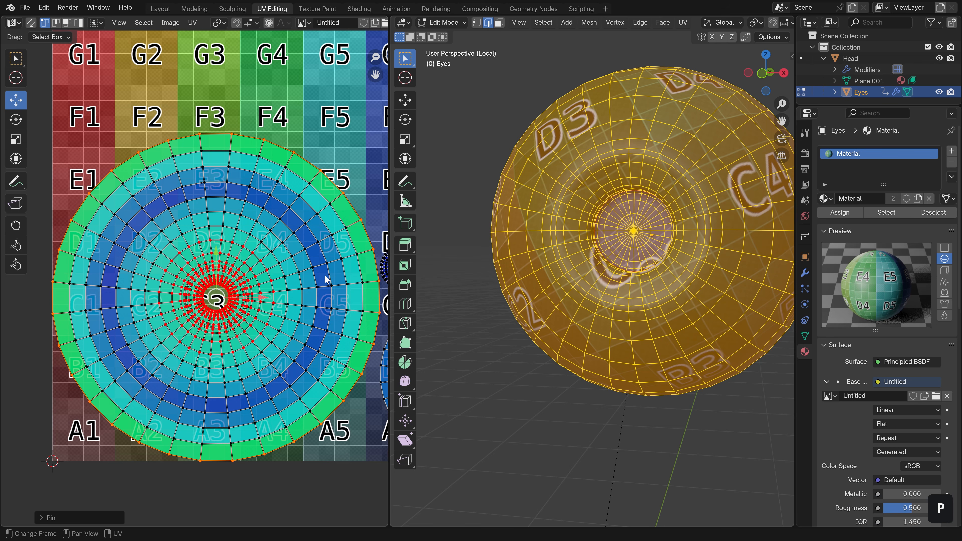
key(a)
key(a)
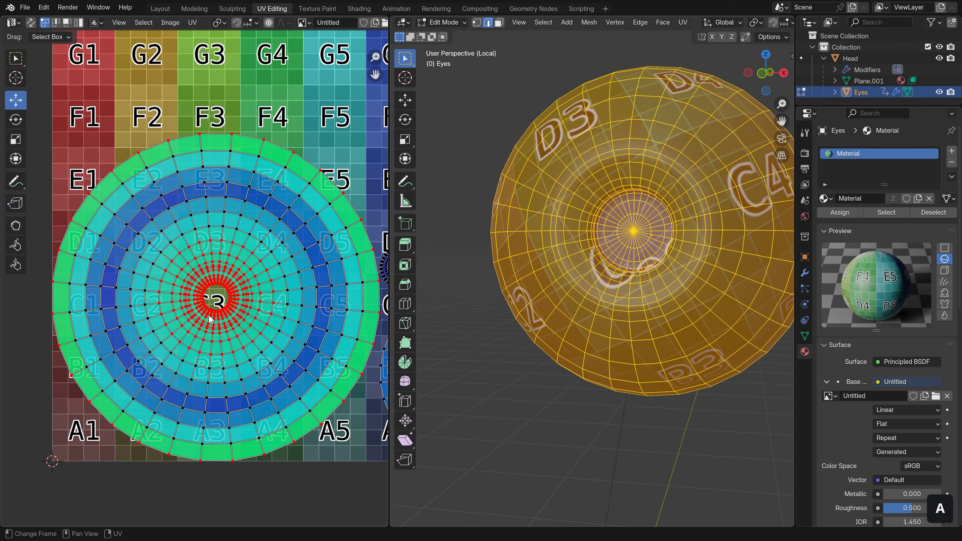
Step: Circle-select the inner rings around the front island's iris hole and scale them up by about 1.23
scroll(211, 319, up, 2)
key(c)
scroll(225, 301, down, 2)
scroll(226, 301, up, 2)
click(226, 301)
right_click(225, 300)
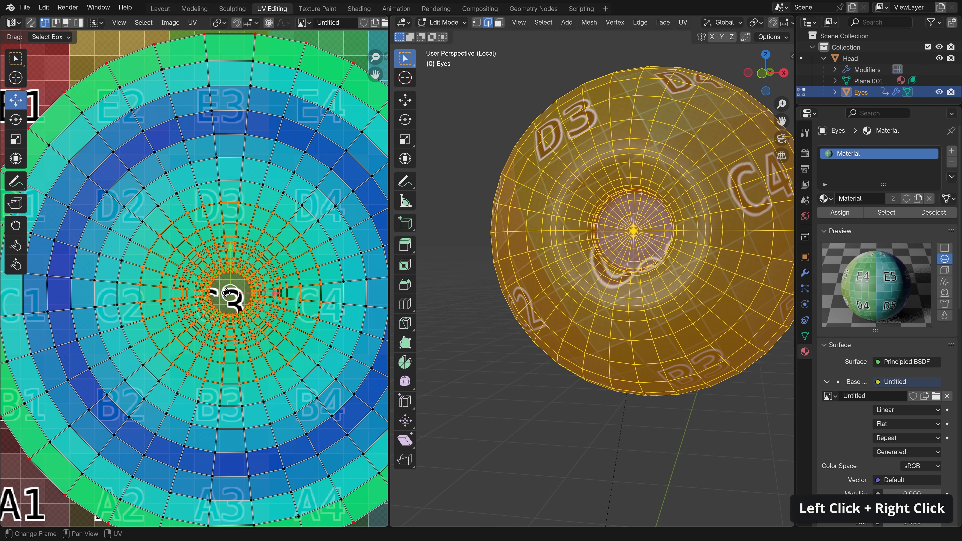
shift+middle_drag(298, 332, 232, 339)
scroll(240, 319, down, 1)
key(s)
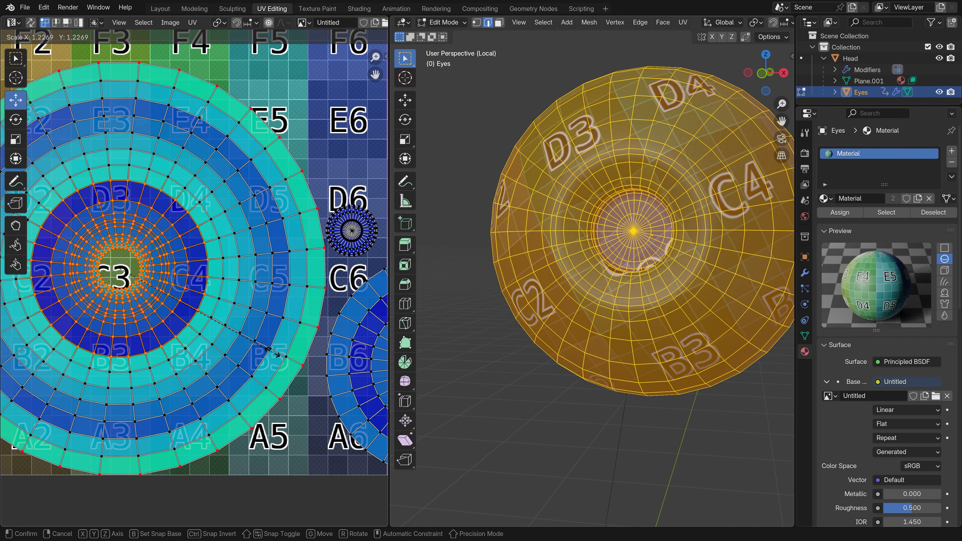
click(275, 356)
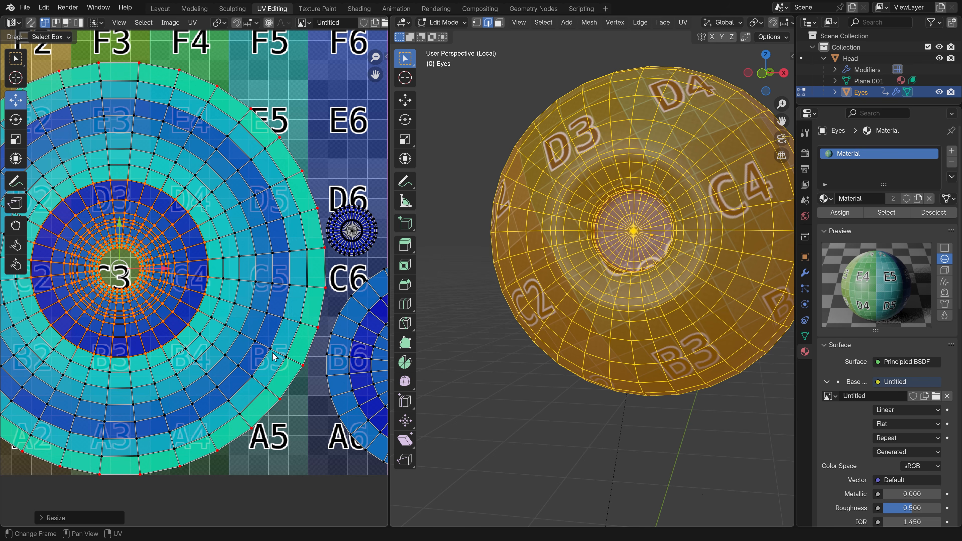
Step: Even out the front island by scaling successive UV rings outward by about 1.05 and 1.03, pinning the scaled rings
key(s)
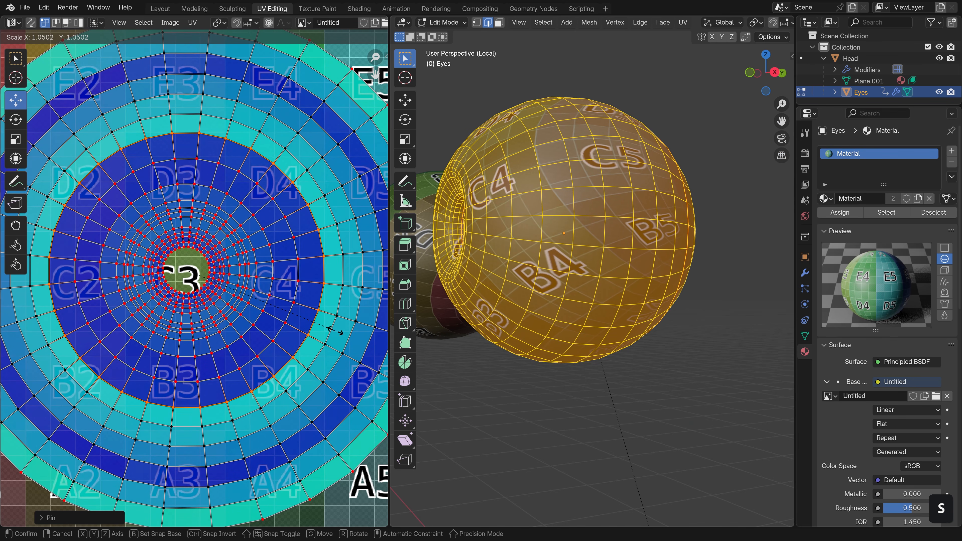
click(335, 331)
alt+click(345, 274)
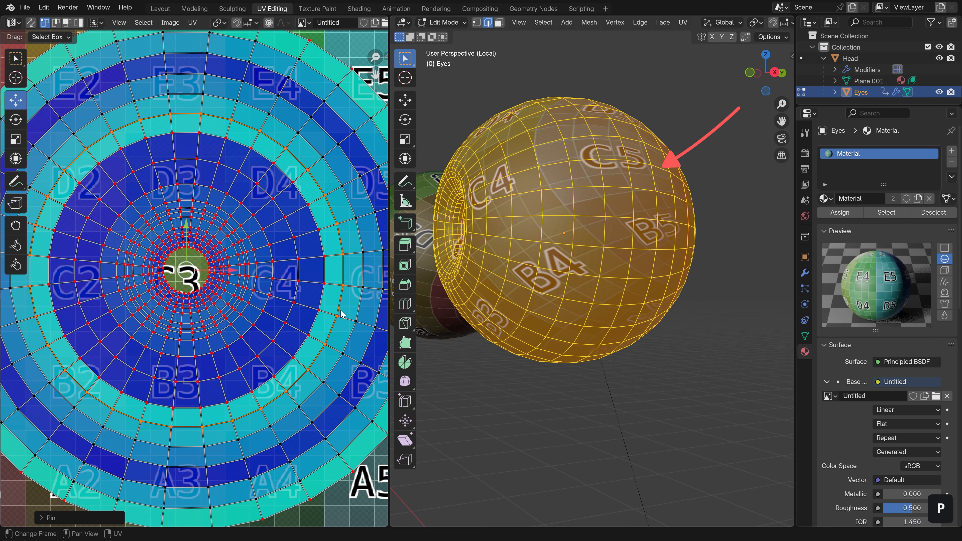
key(s)
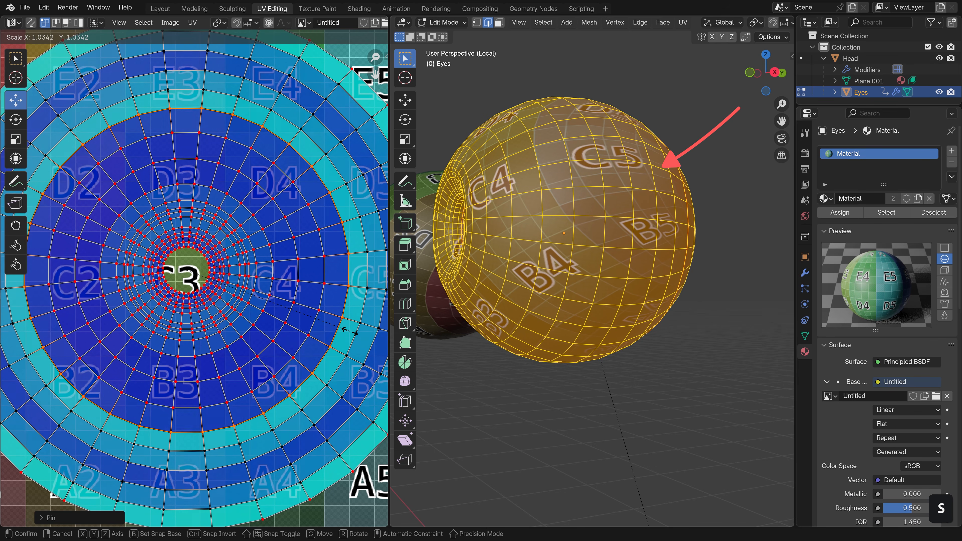
key(Tab)
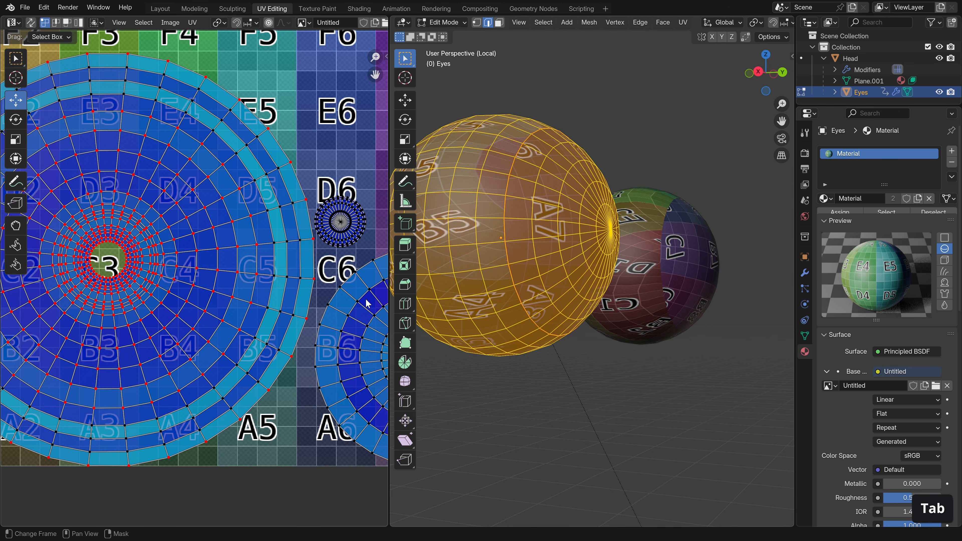
Step: Select the linked medium-sized round UV island beside the large front island and scale it down
scroll(366, 303, down, 3)
key(a)
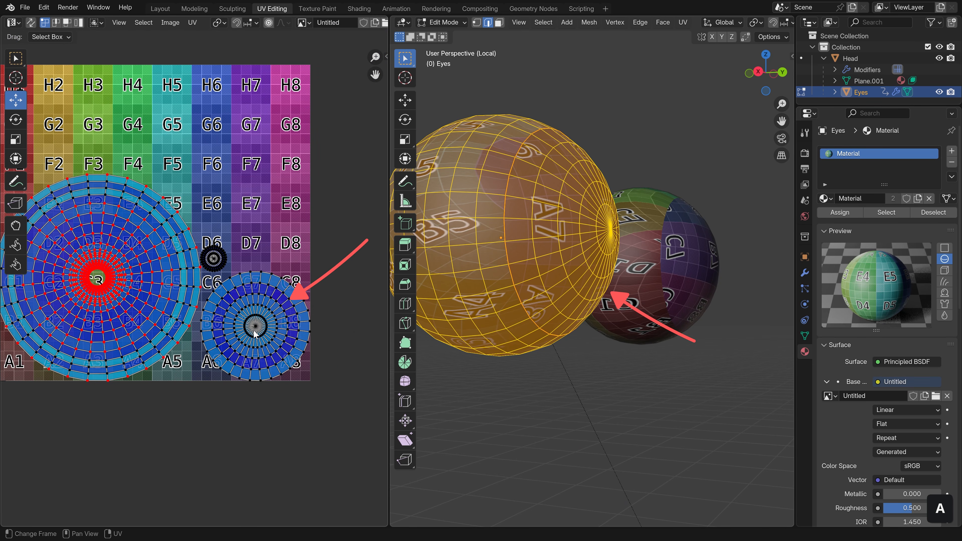
key(l)
scroll(256, 333, up, 3)
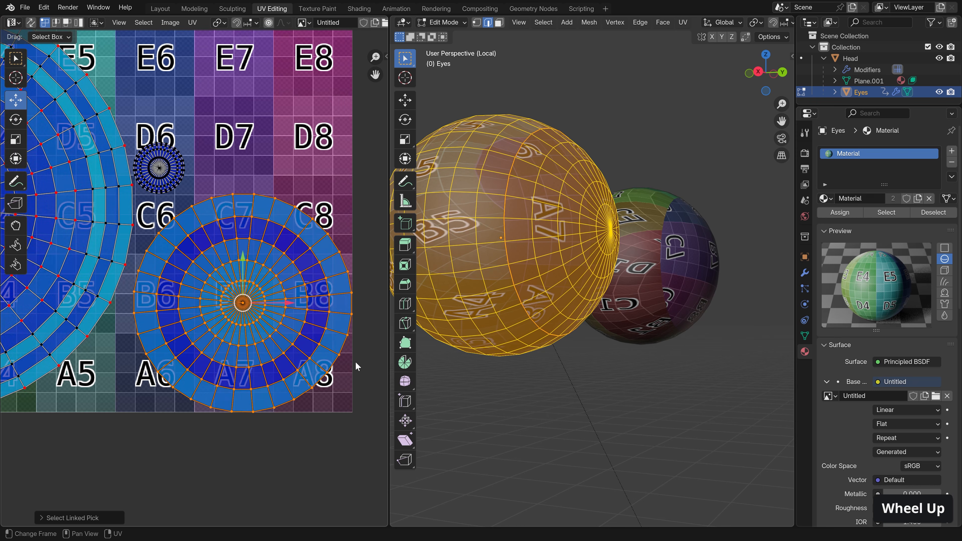
key(s)
ctrl+click(269, 322)
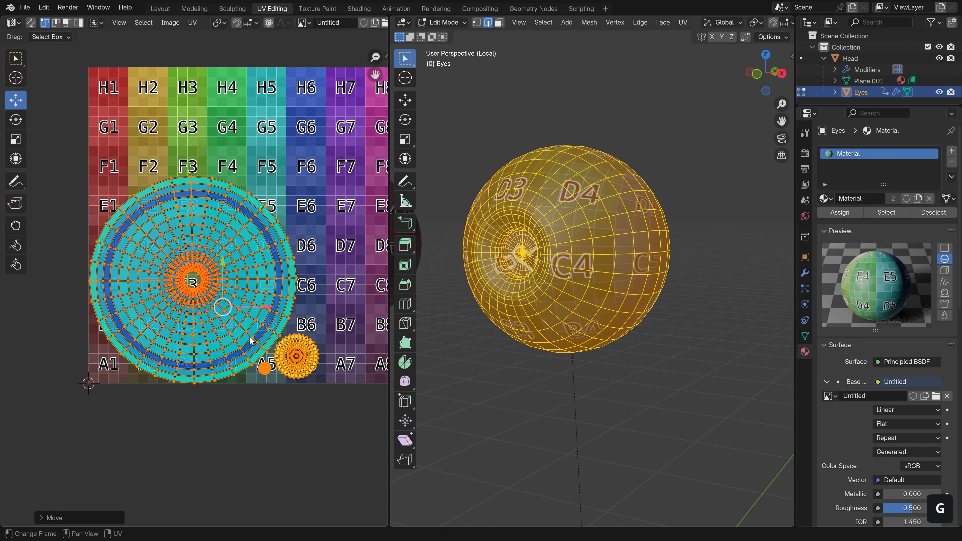
Step: Return to Object Mode and inspect the checker texture on both eyeballs from the front
key(Tab)
middle_drag(564, 281, 572, 281)
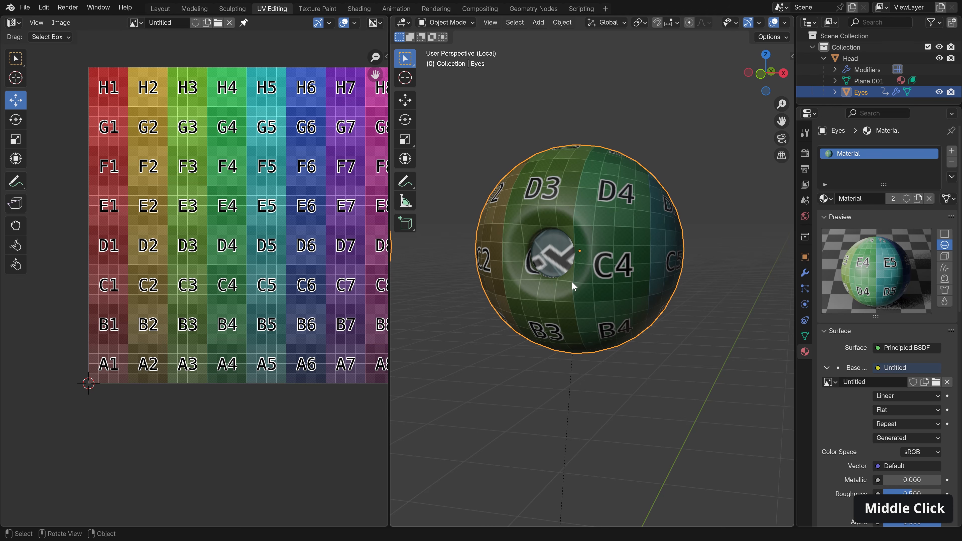
scroll(541, 272, down, 2)
shift+middle_drag(542, 272, 649, 261)
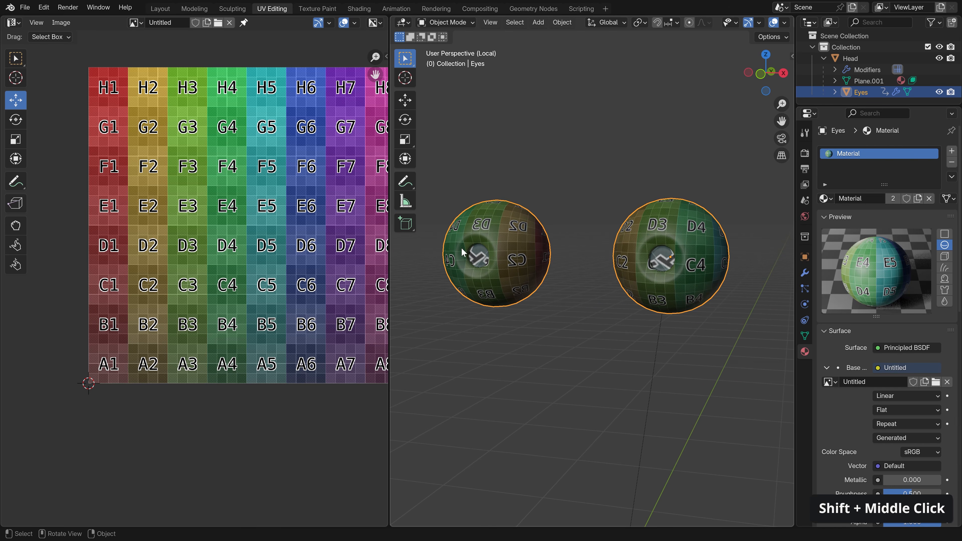
middle_drag(625, 236, 645, 237)
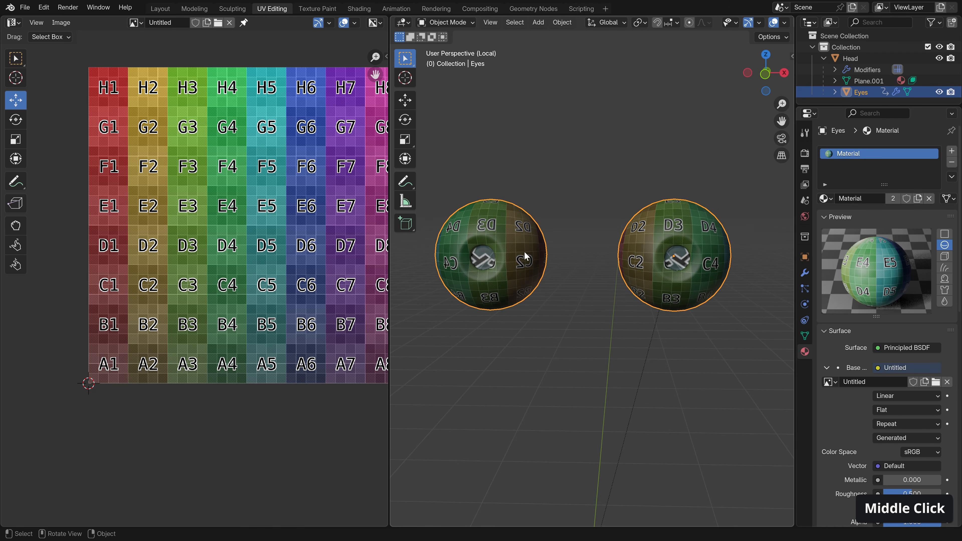
Step: Scale all the eye UV islands down together in Edit Mode and move them to the upper-left quarter of the UV tile
key(Tab)
shift+middle_drag(324, 317, 249, 310)
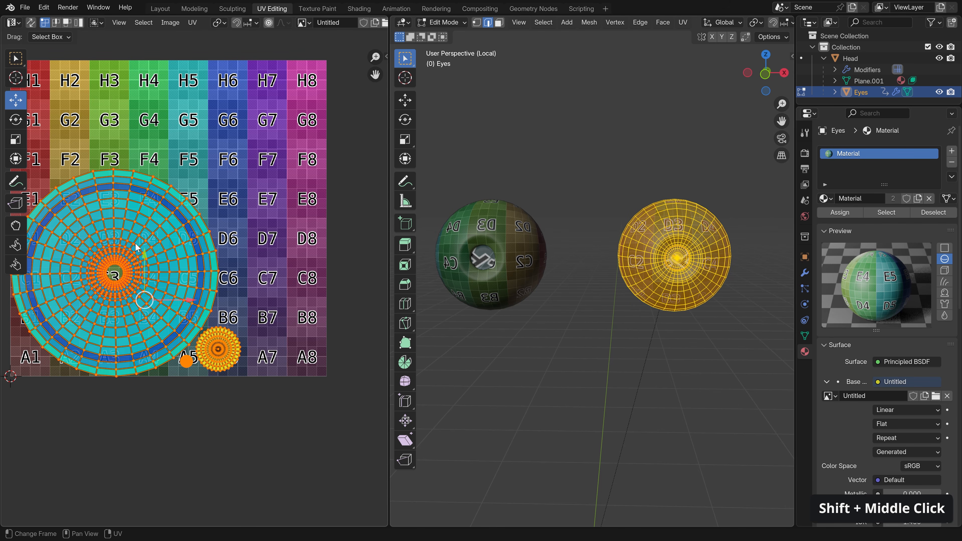
shift+middle_drag(137, 248, 171, 257)
key(s)
ctrl+click(263, 307)
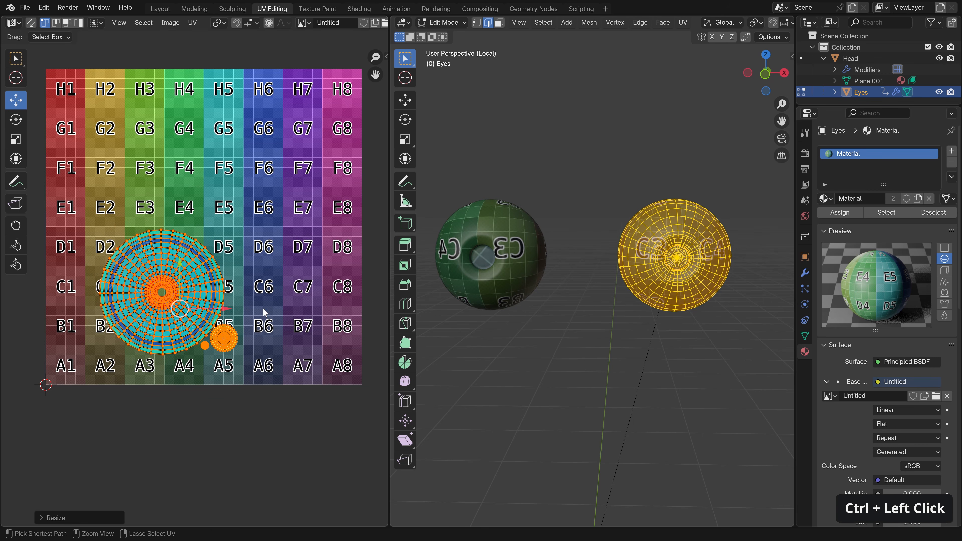
key(g)
Step: Enlarge the eye UV islands slightly to fill the tile's upper-left quarter, adjust their position, and return to Object Mode
key(s)
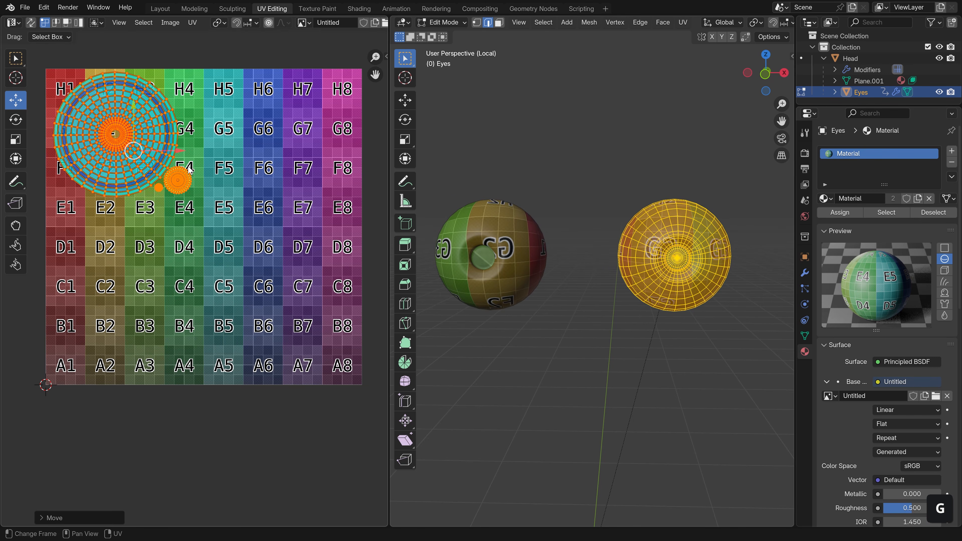
key(g)
click(198, 185)
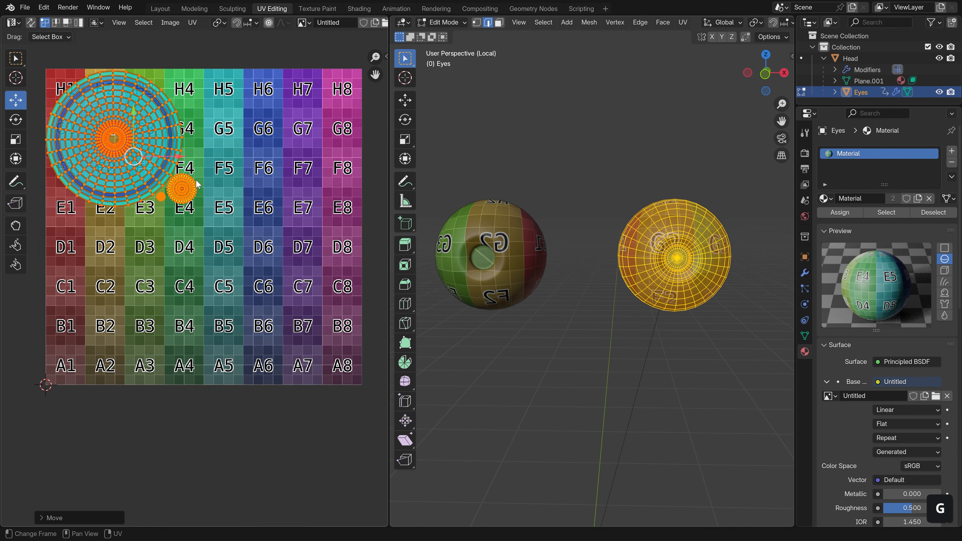
key(s)
click(199, 186)
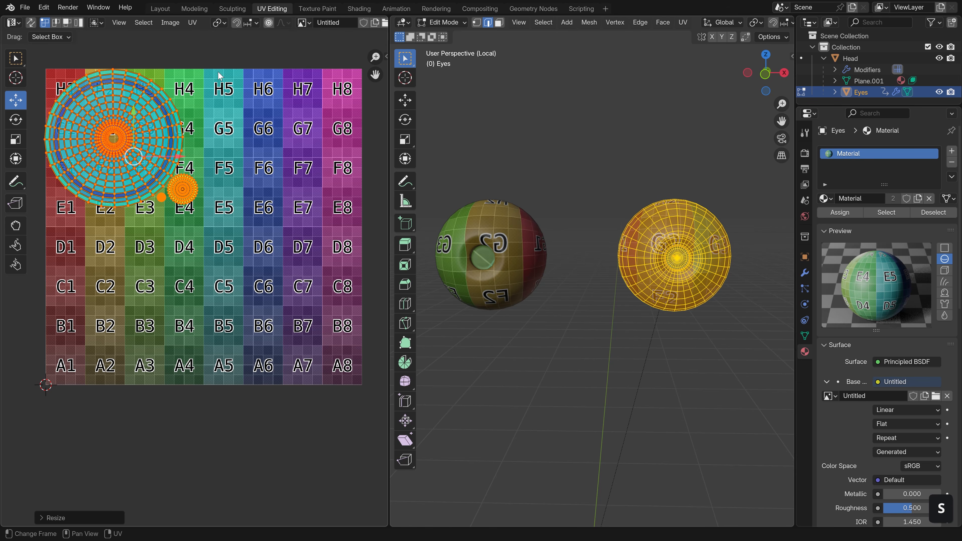
key(g)
click(216, 260)
key(Tab)
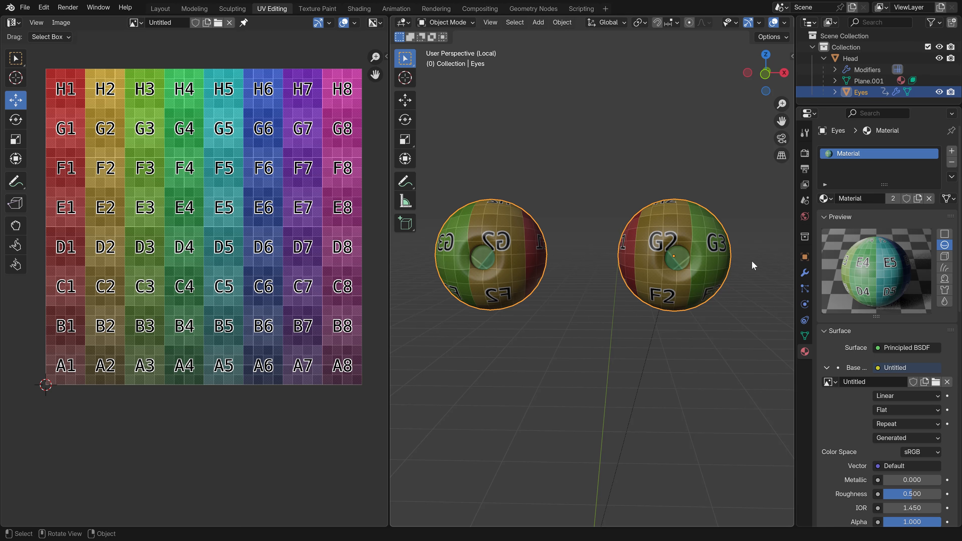
Step: Enable Mirror U in the data settings of the Eyes object's Mirror modifier and deselect all objects
click(805, 269)
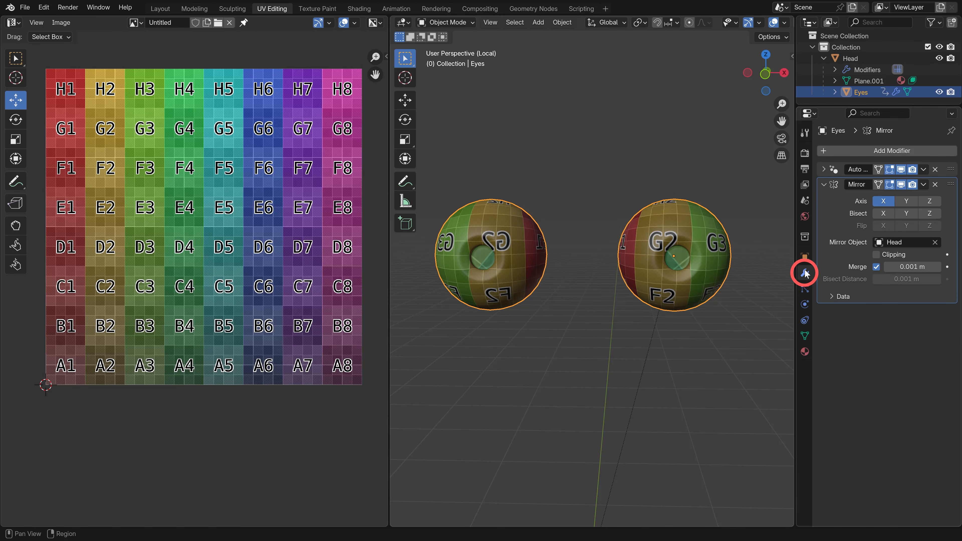
click(829, 297)
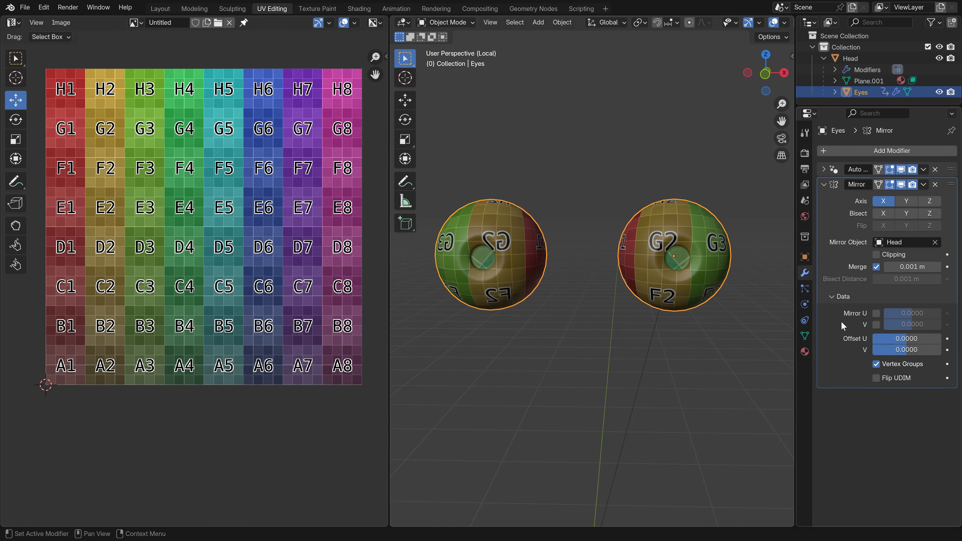
click(876, 314)
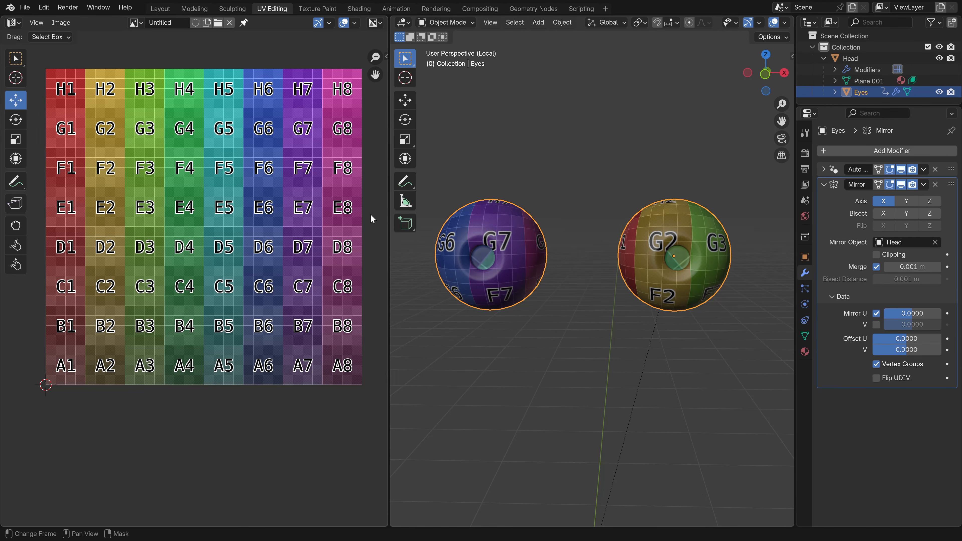
key(Tab)
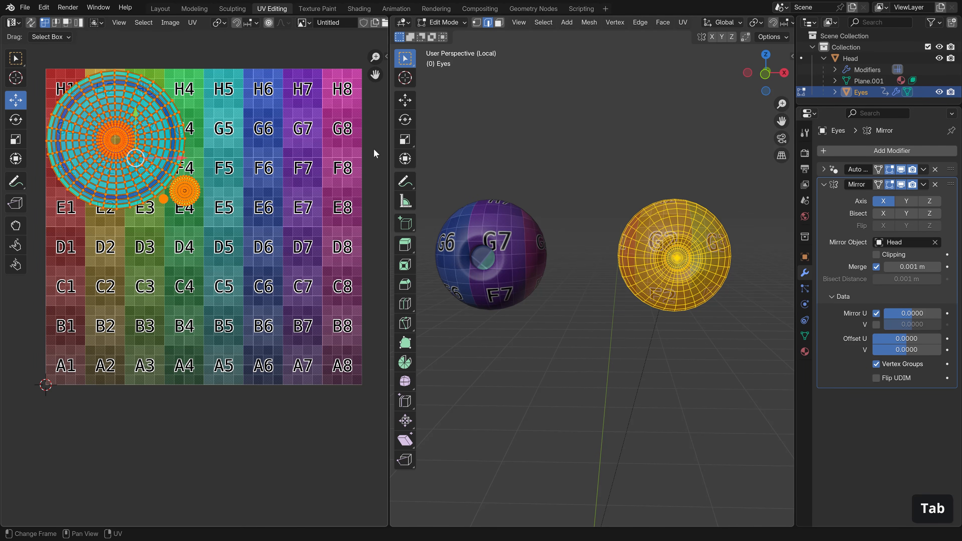
key(Tab)
key(a)
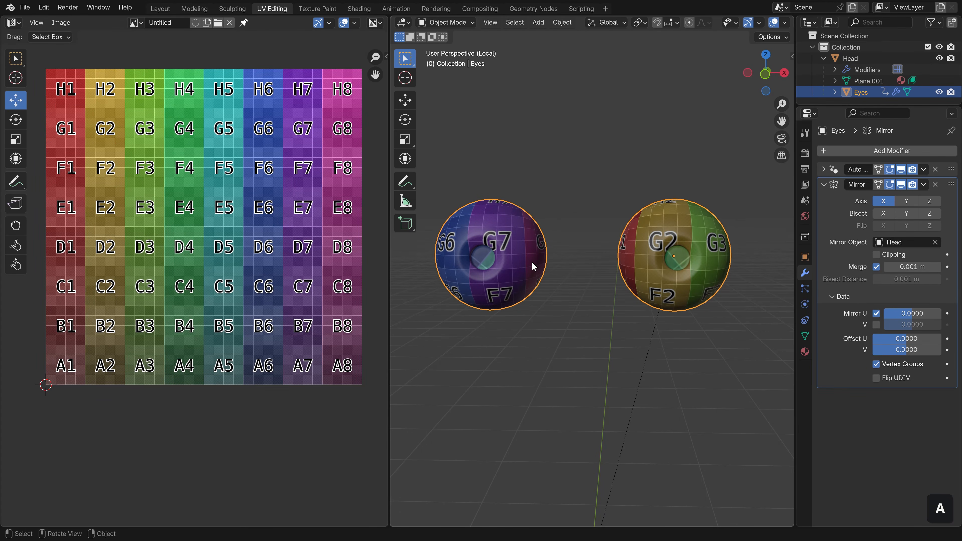
key(a)
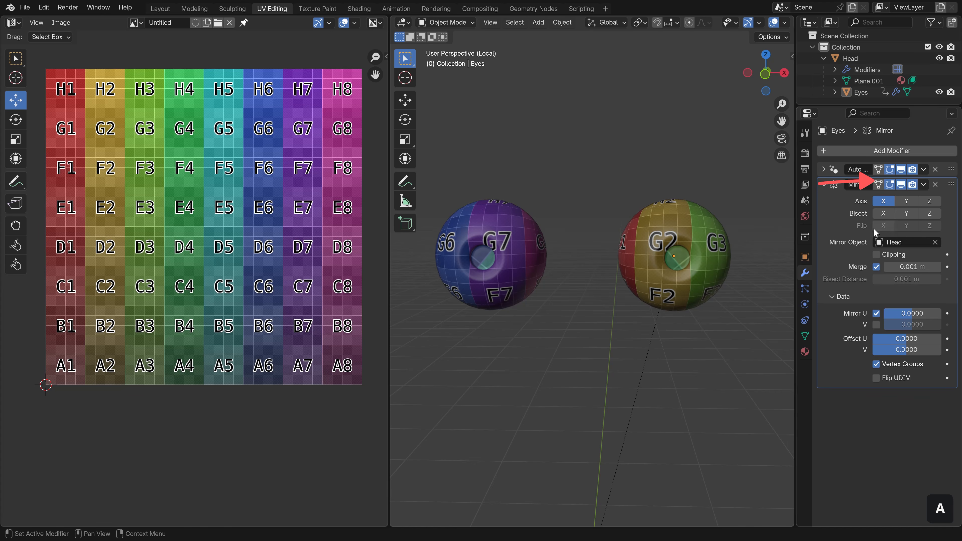
Step: Try applying the Mirror modifier to the Eyes object and view the mirrored UV islands in Edit Mode
click(920, 186)
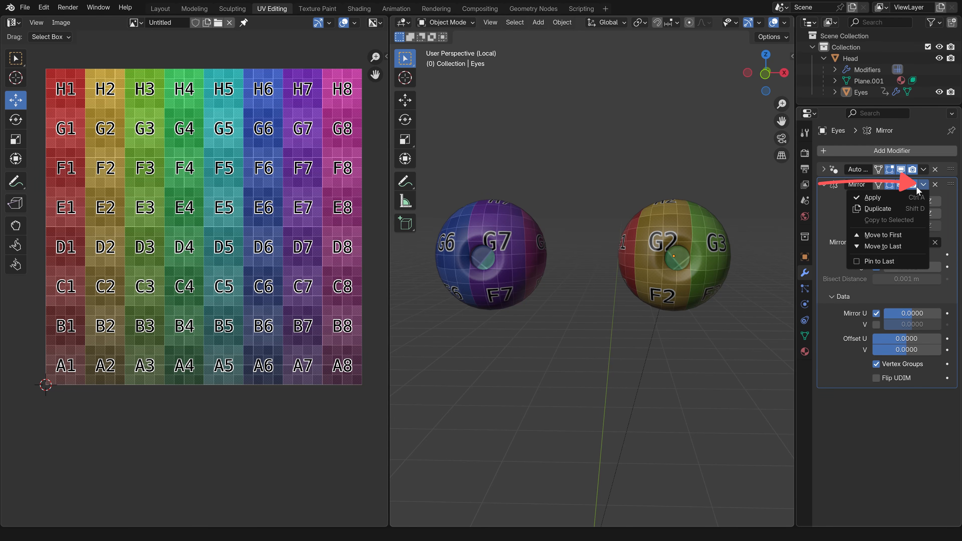
click(906, 197)
key(Tab)
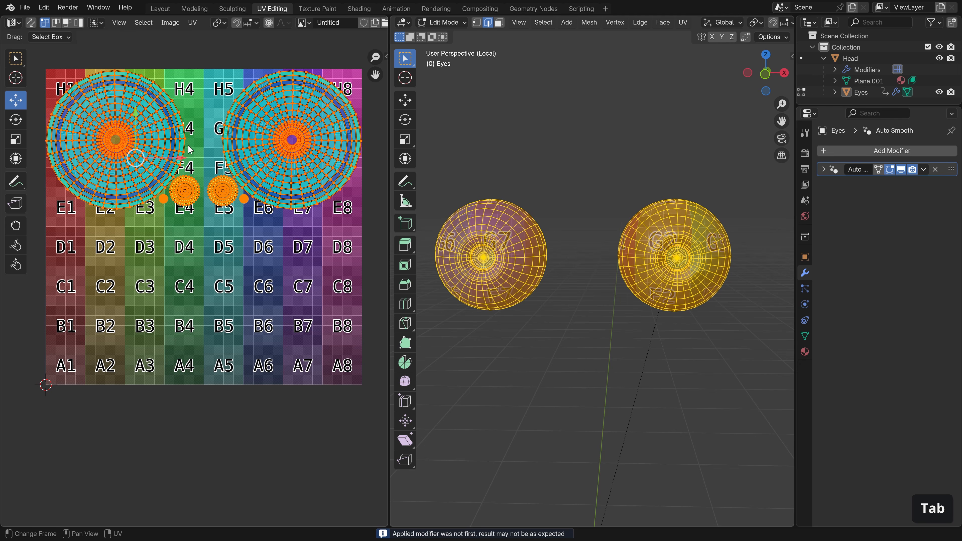
key(Tab)
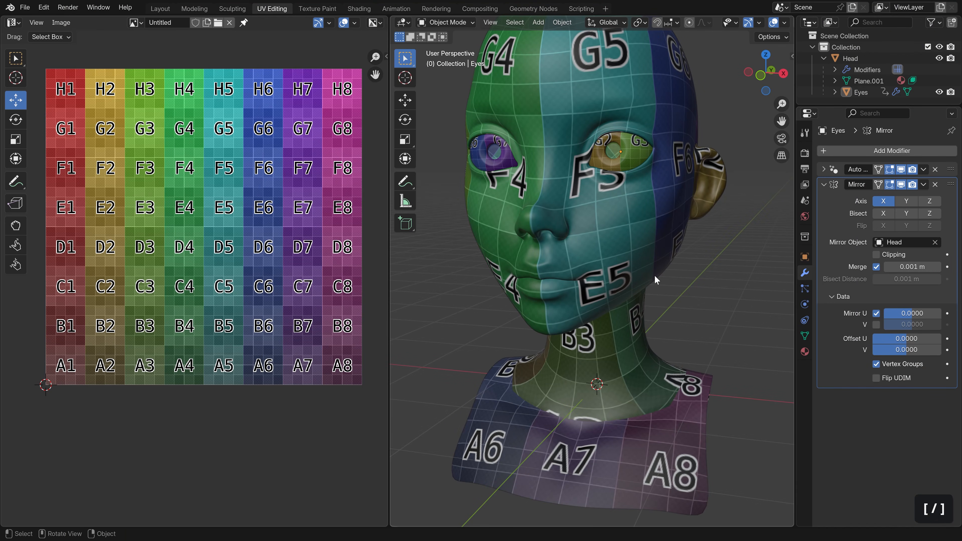
Step: Examine the checker texture on the complete head and eyes from several angles
scroll(668, 264, down, 2)
middle_drag(665, 262, 655, 262)
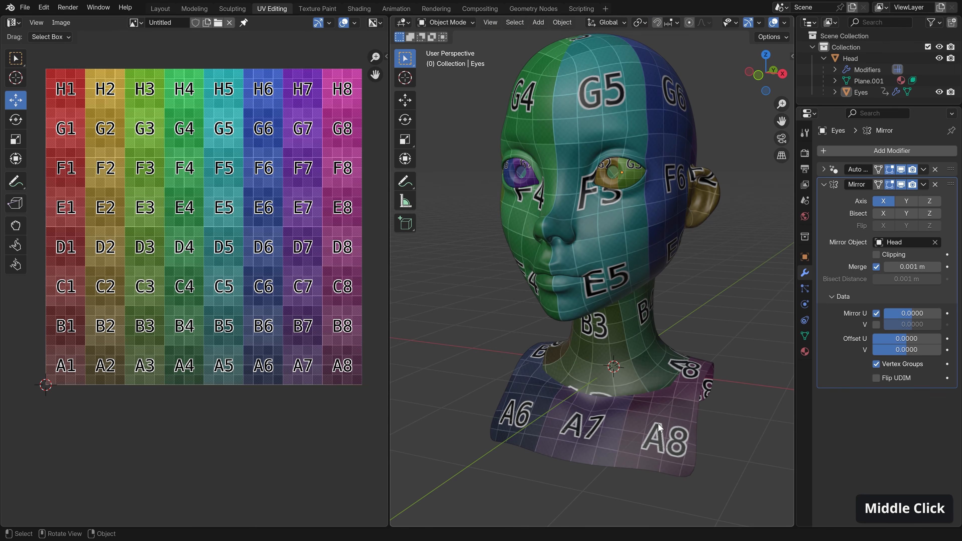
middle_drag(640, 237, 708, 207)
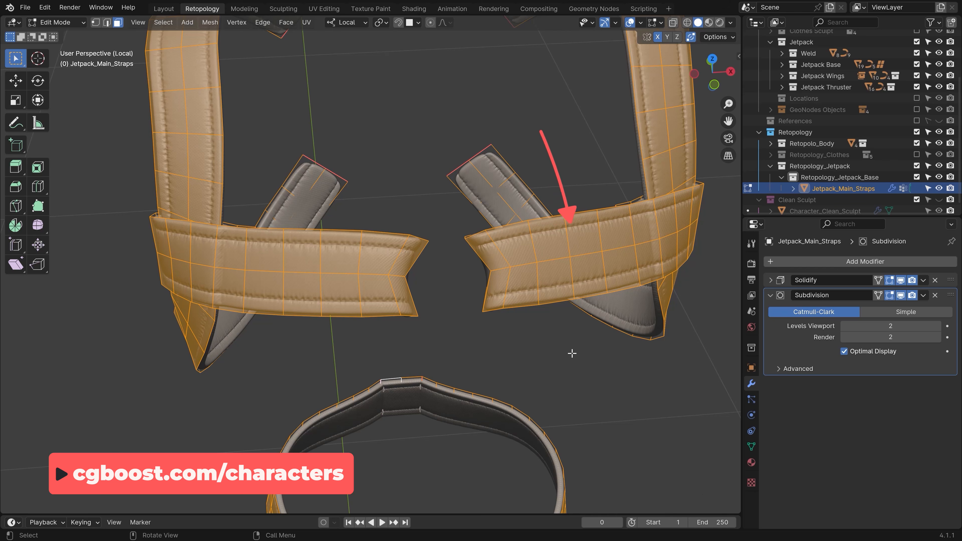
key(i)
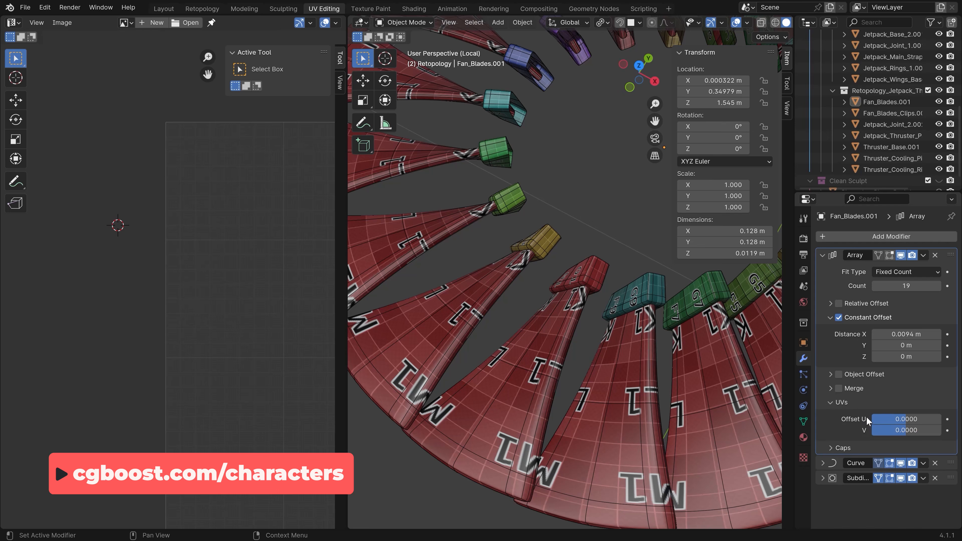
text(5)
key(Return)
scroll(545, 292, down, 6)
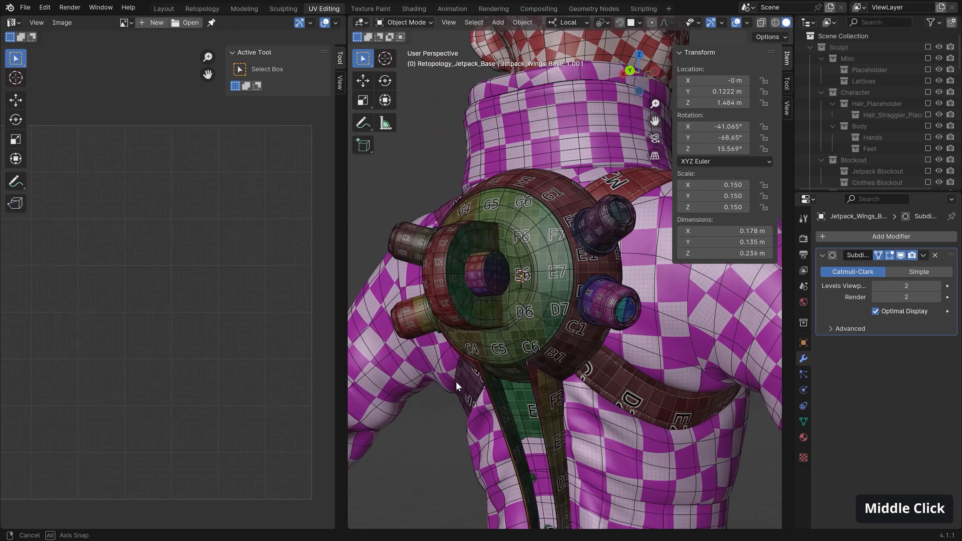
middle_drag(456, 381, 548, 388)
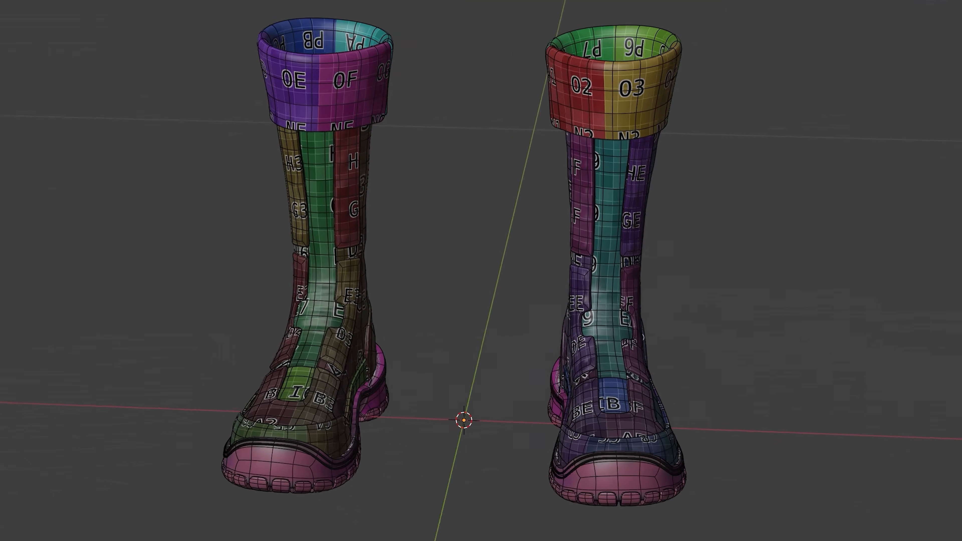
Step: Move the selected shirt body UV island along the X axis
key(g)
middle_click(123, 271)
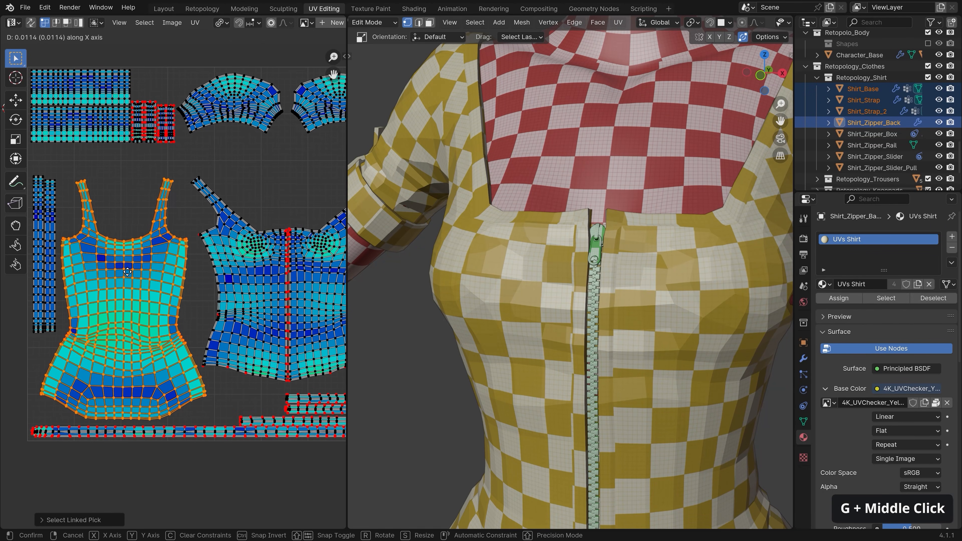
right_click(222, 448)
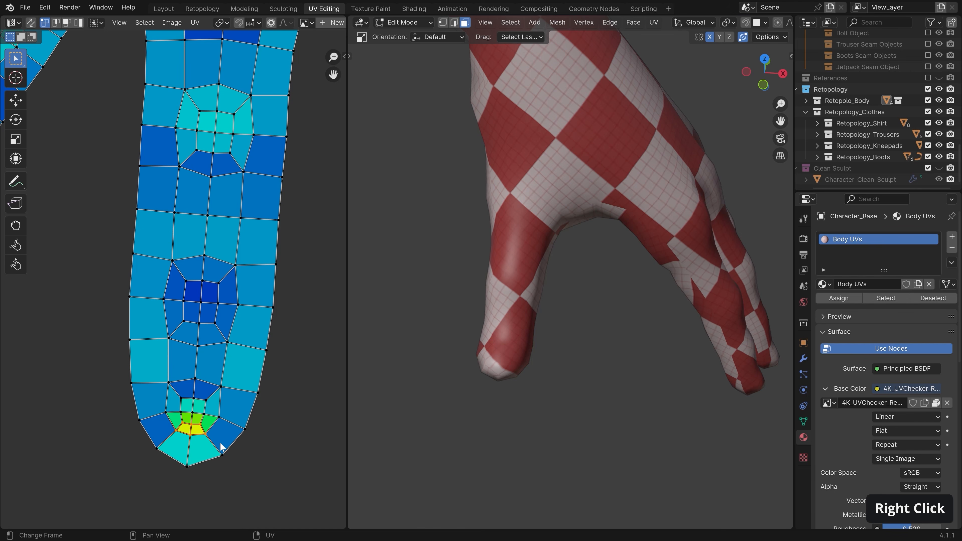